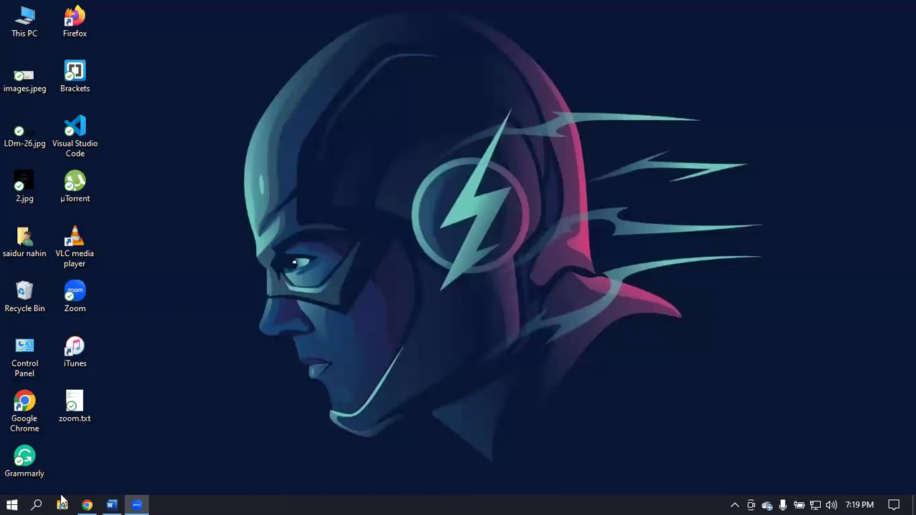
- Open the recent document SEO Keyword Res.docx in a maximized Word window and go to its Off-page SEO section
click(37, 505)
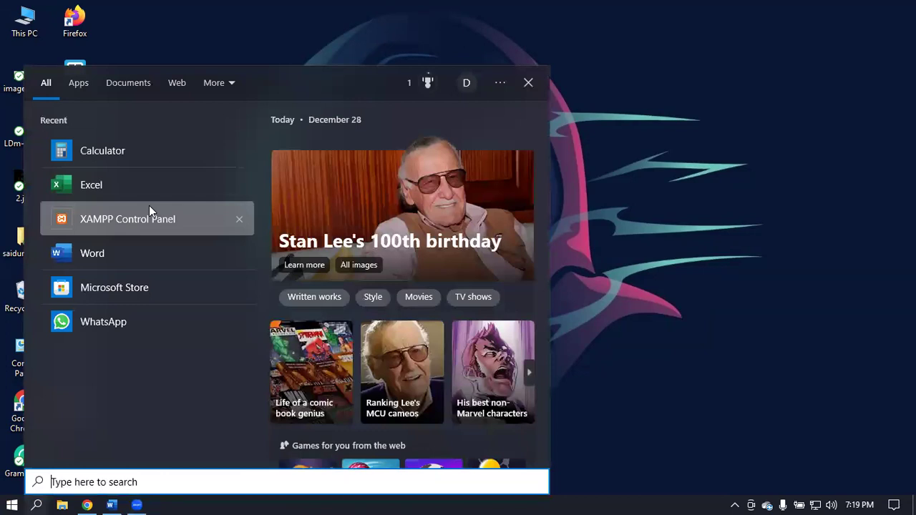
click(101, 257)
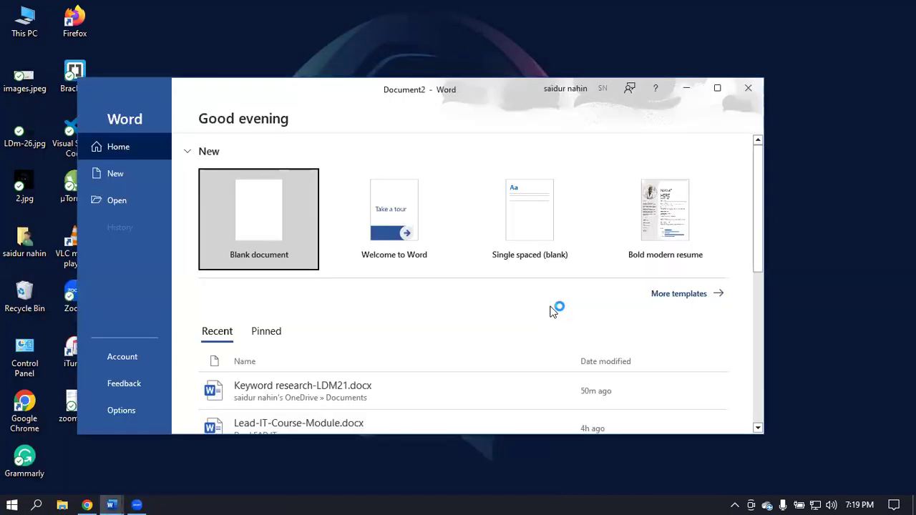
click(716, 89)
scroll(391, 265, down, 1)
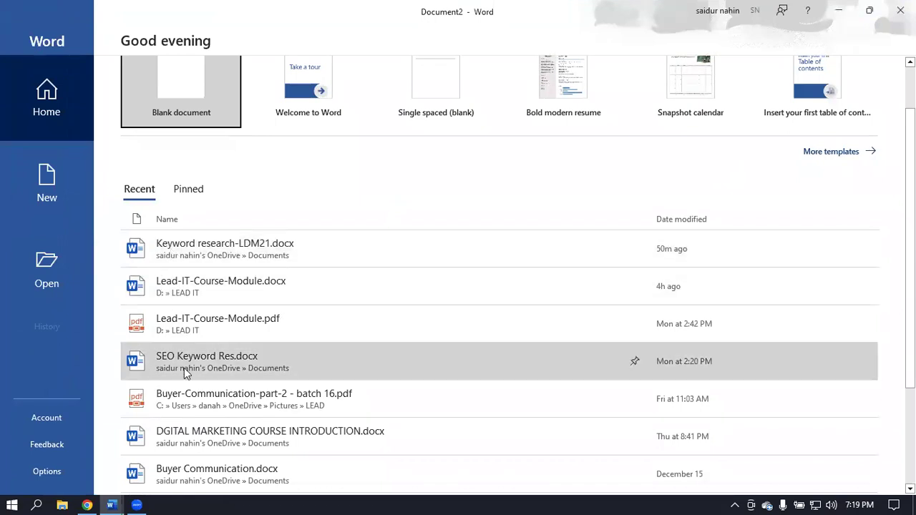
click(242, 362)
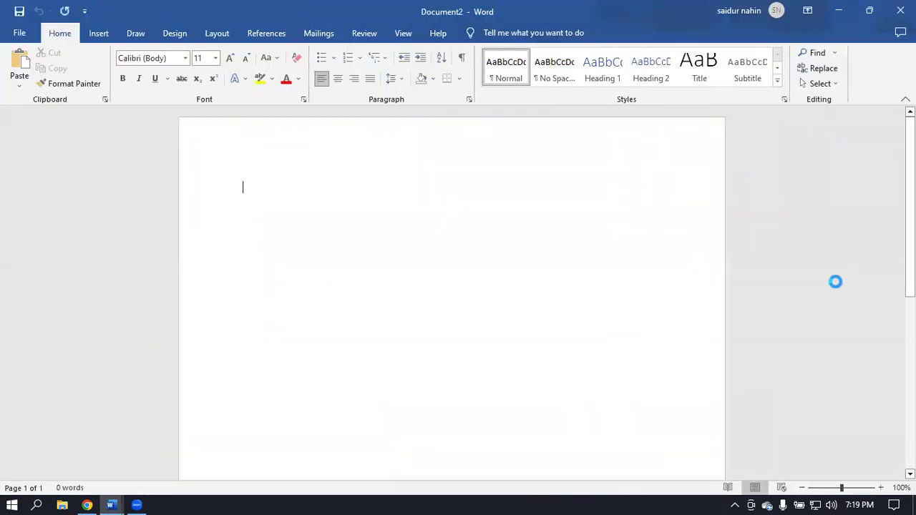
scroll(827, 286, down, 15)
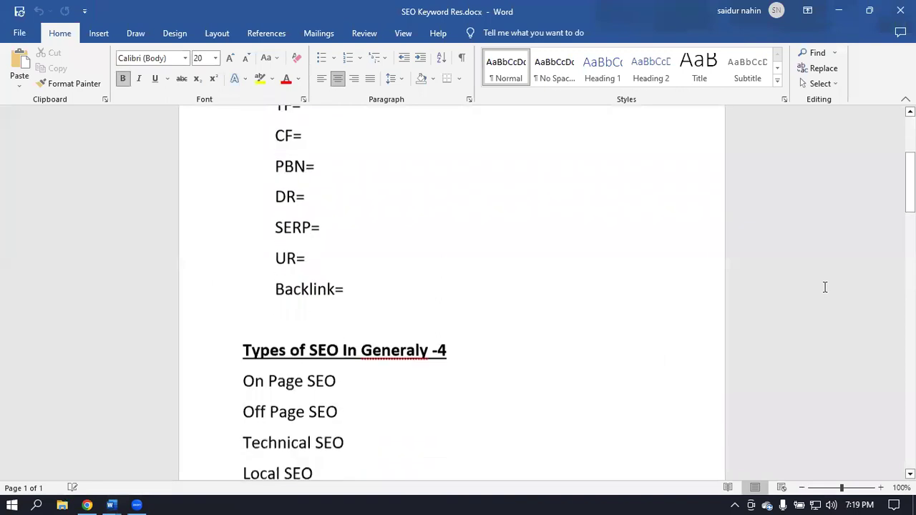
scroll(827, 286, down, 12)
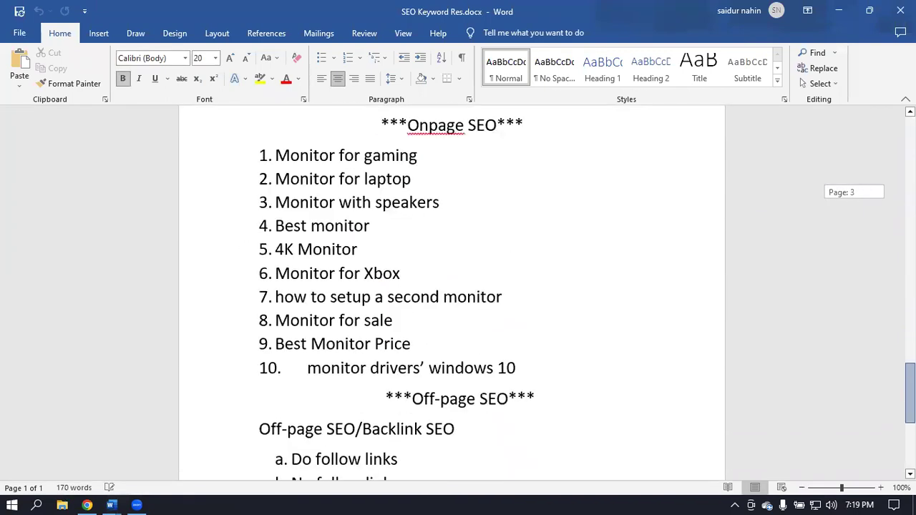
scroll(366, 301, up, 3)
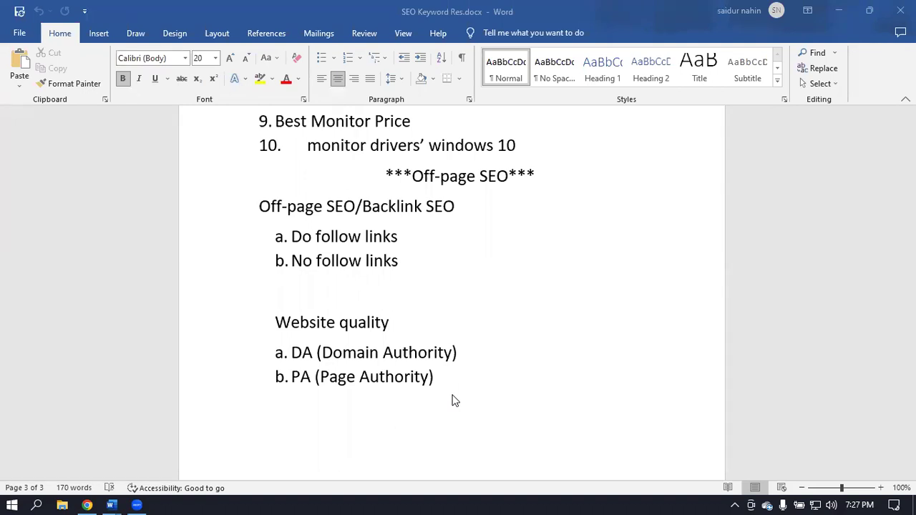
- Switch to Chrome, close both Facebook tabs and look through the keyword column of the Offpage SEO For LDM-21 sheet
click(836, 12)
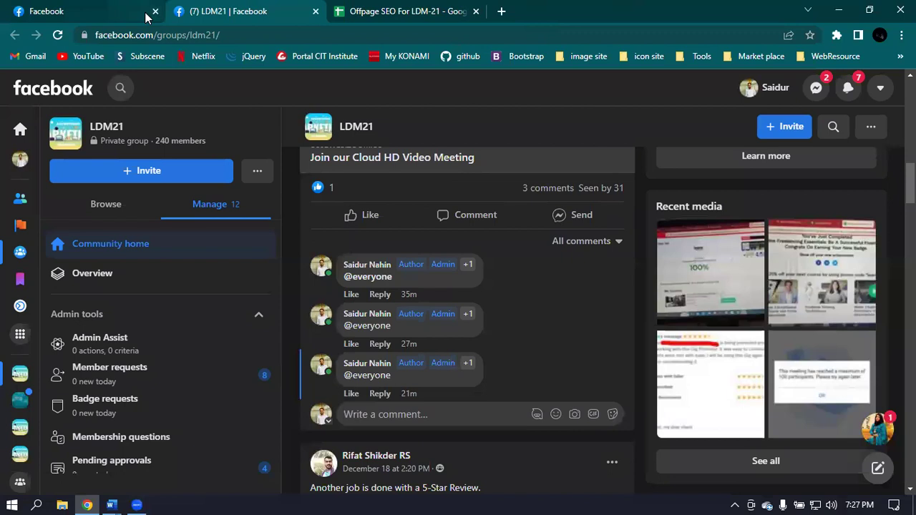
click(155, 11)
click(154, 11)
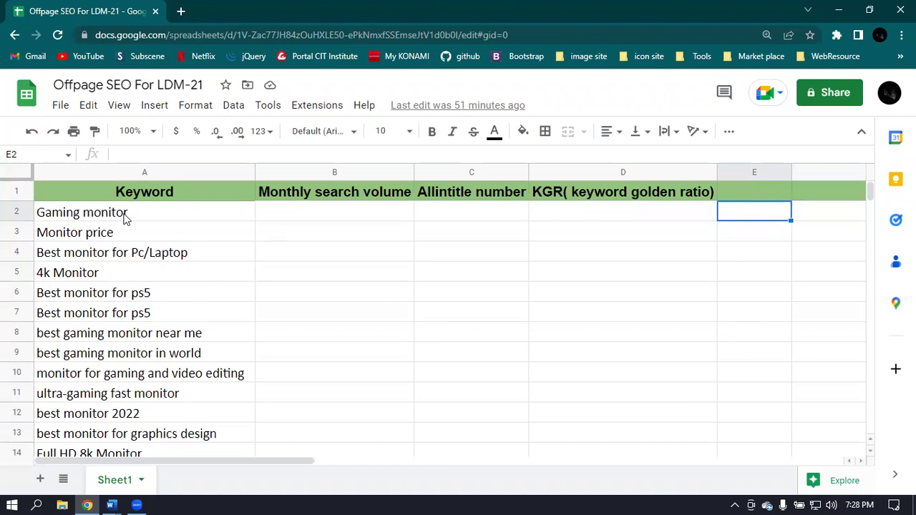
scroll(239, 232, down, 2)
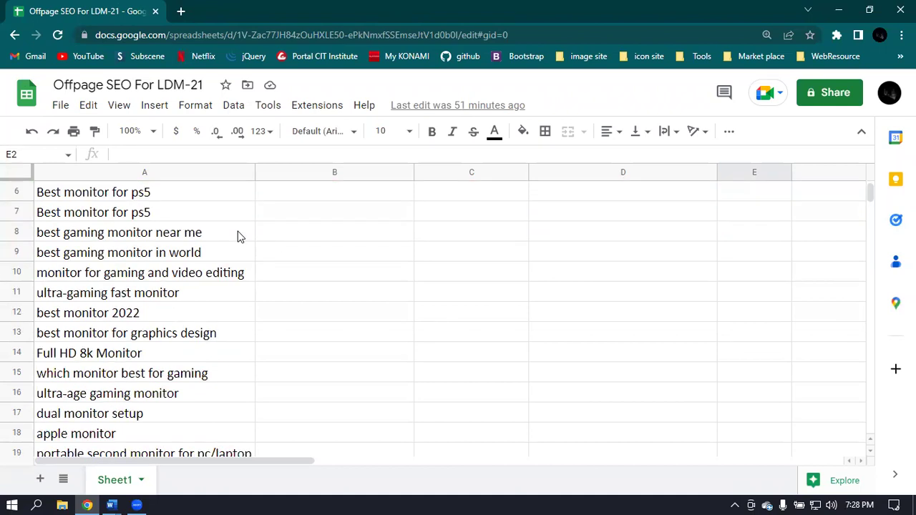
scroll(239, 236, down, 2)
scroll(240, 236, up, 4)
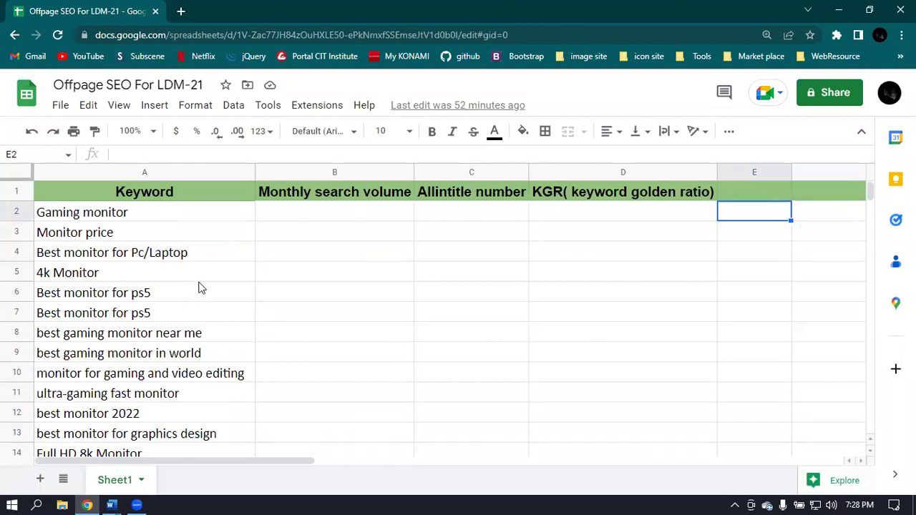
- Open Chrome's extension management page in a new tab and turn off Free VPN for Chrome - VPN Proxy VeePN
click(181, 12)
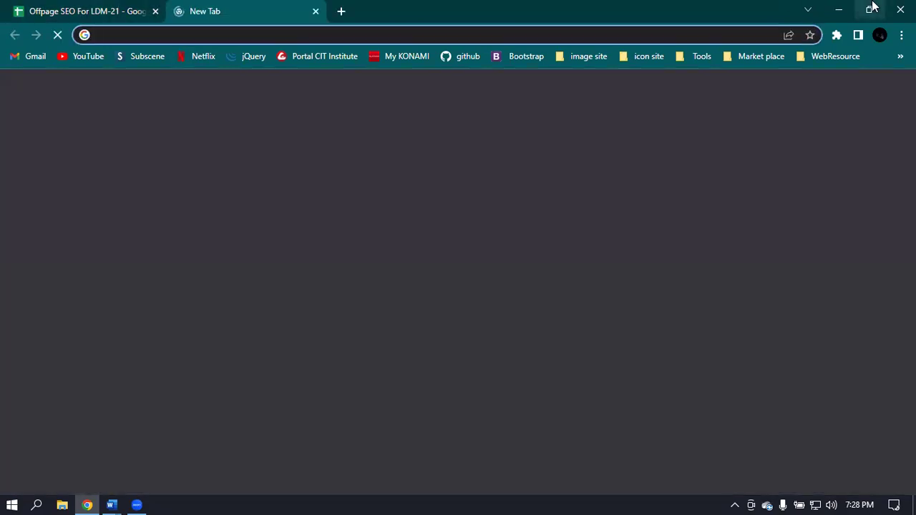
click(141, 7)
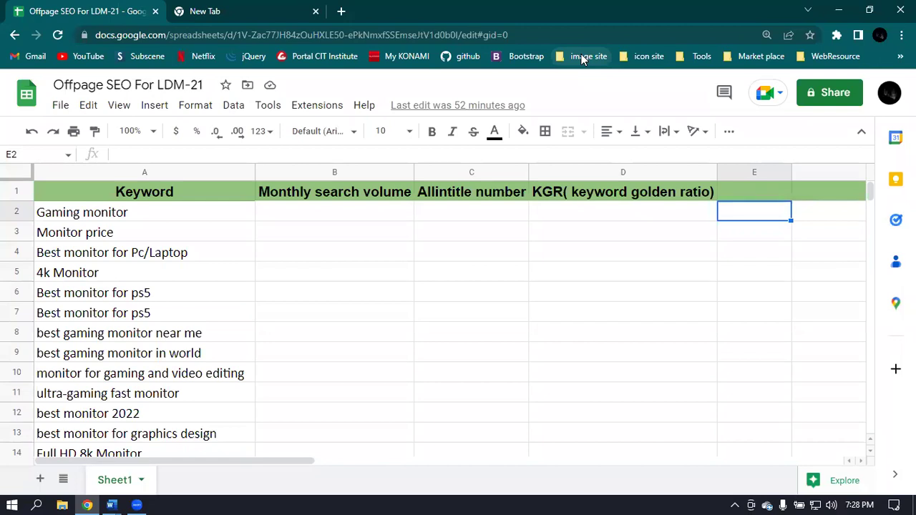
click(208, 8)
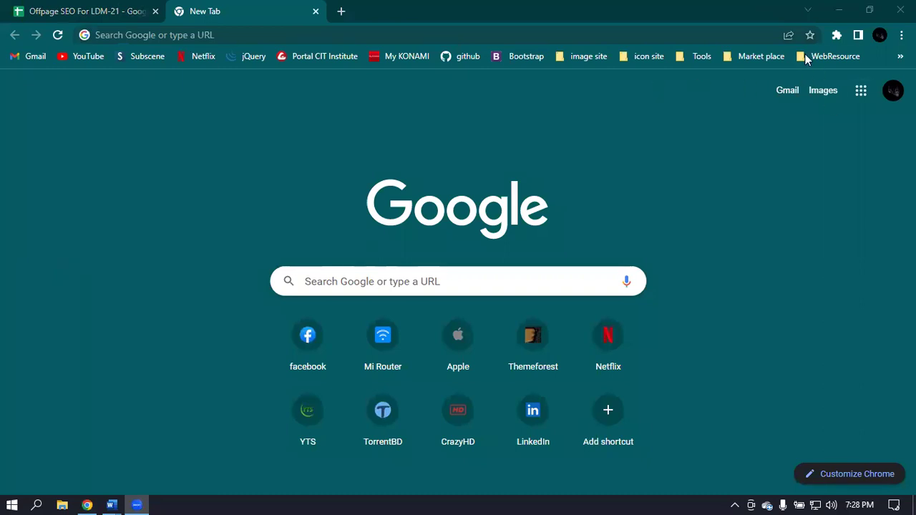
click(838, 36)
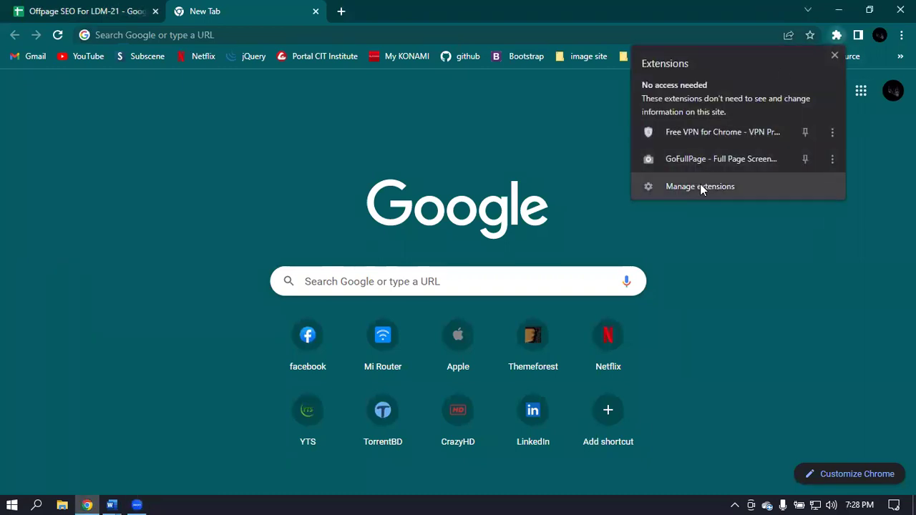
click(700, 186)
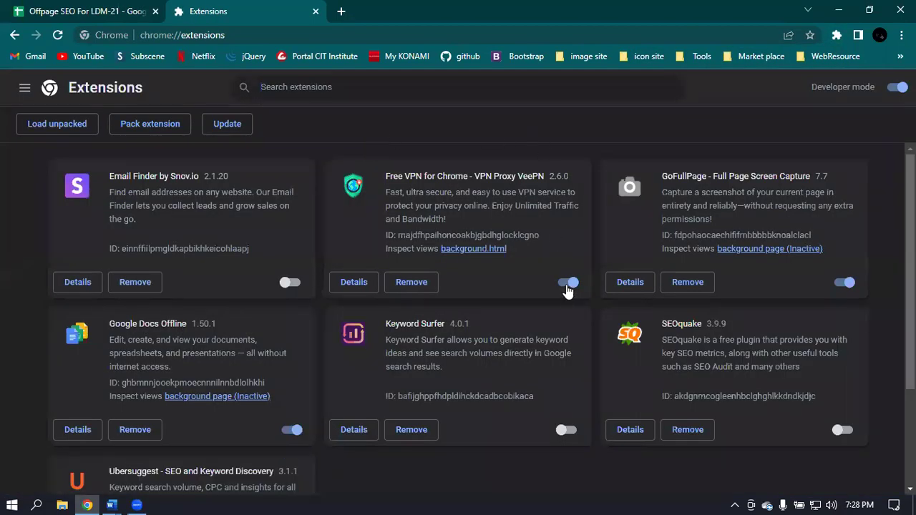
click(568, 283)
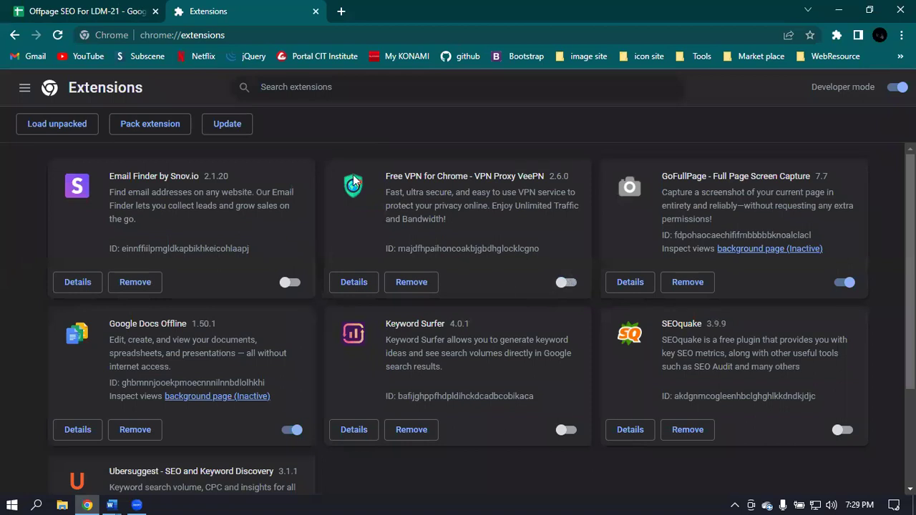
- Locate the Keyword Surfer and Ubersuggest - SEO and Keyword Discovery entries among the installed extensions
scroll(446, 159, down, 1)
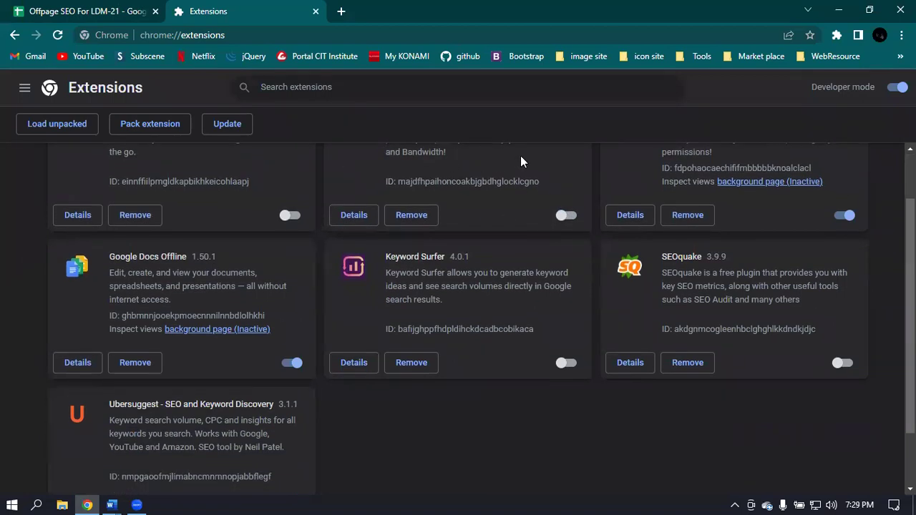
scroll(458, 179, down, 1)
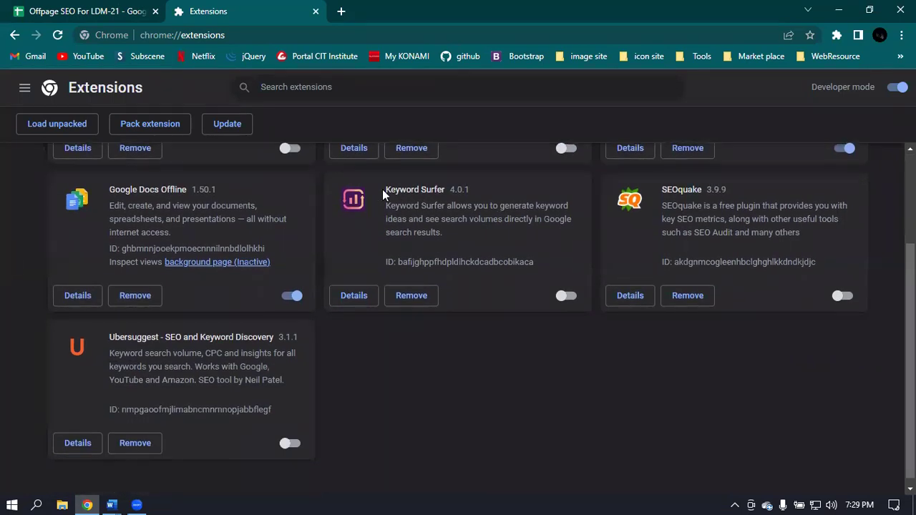
drag(386, 189, 445, 192)
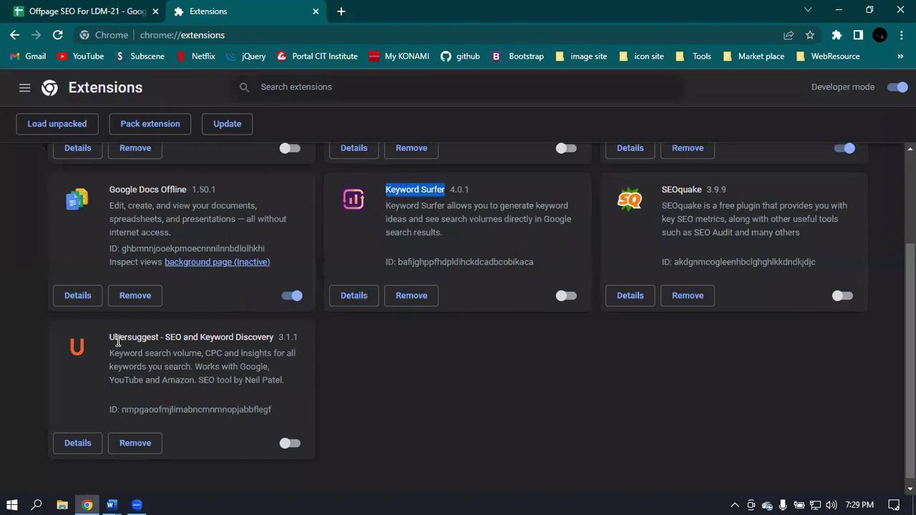
drag(109, 337, 272, 342)
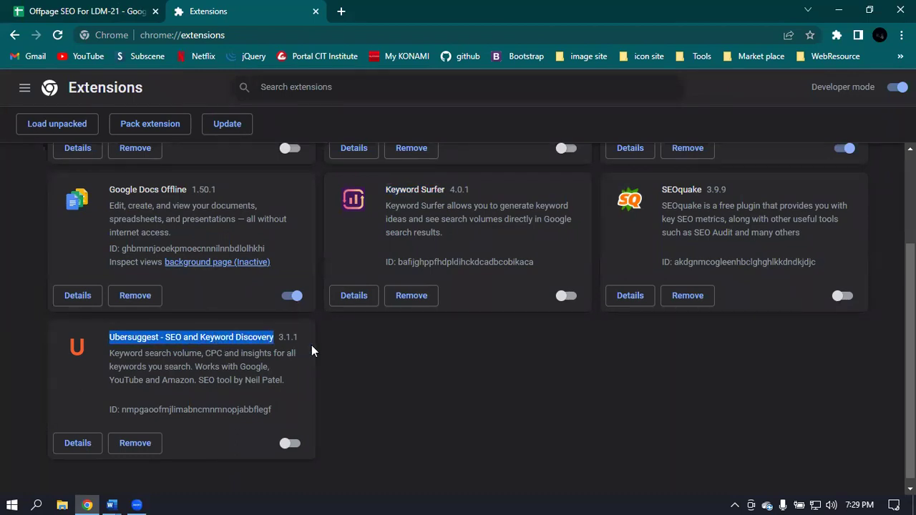
click(387, 359)
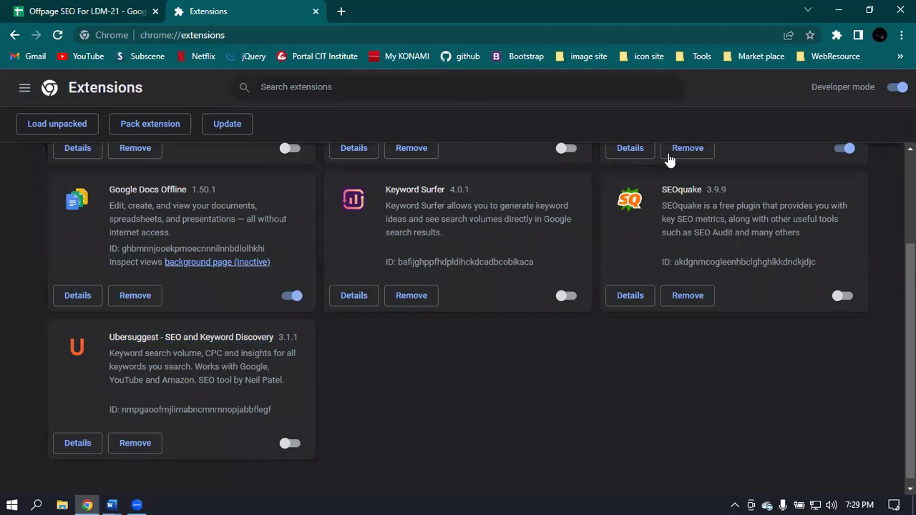
- Check the Allow in Incognito setting in the Keyword Surfer details, and return to the extension list
click(353, 299)
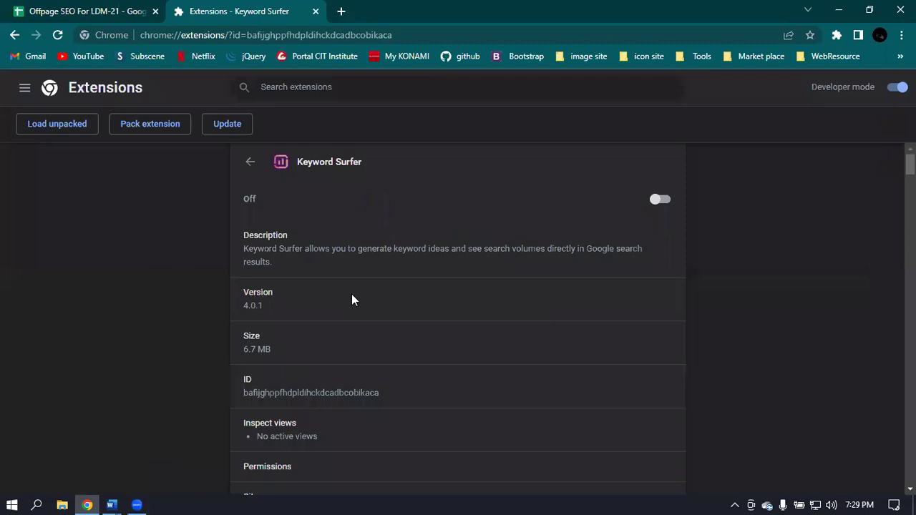
scroll(351, 299, down, 10)
scroll(351, 299, down, 20)
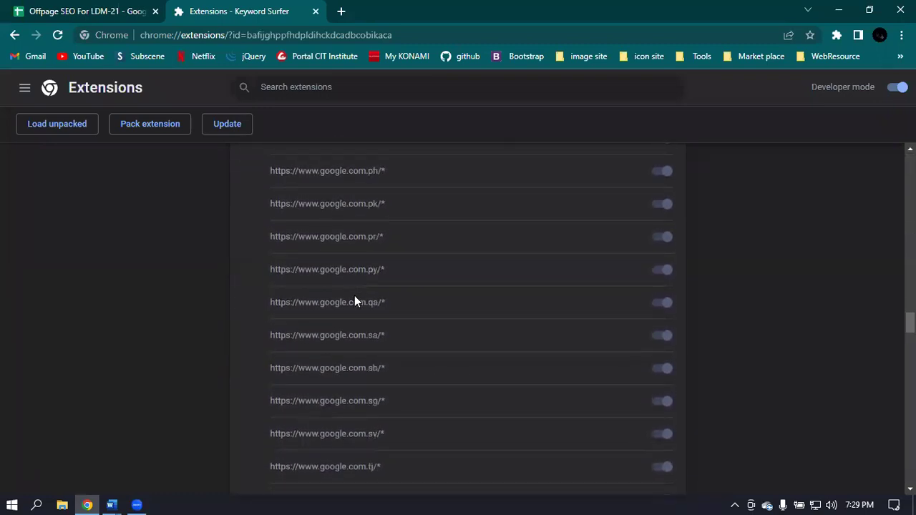
scroll(354, 300, down, 20)
scroll(356, 301, down, 12)
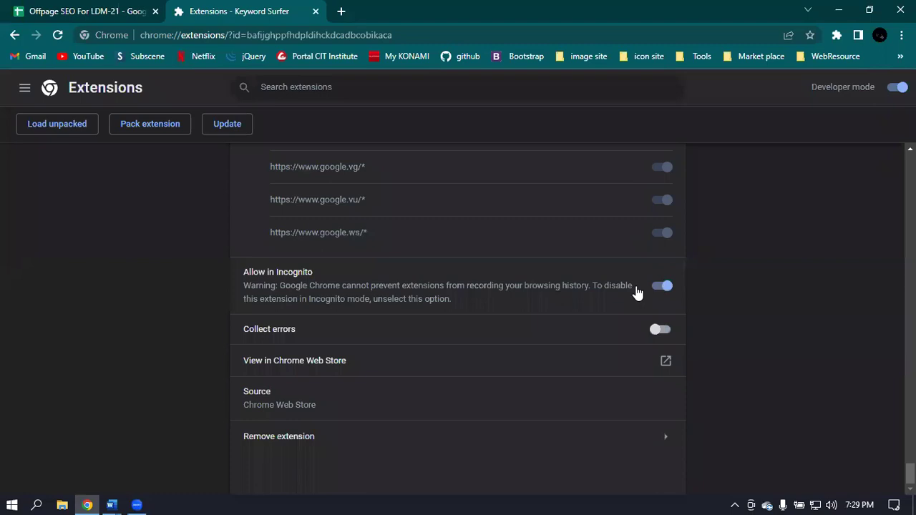
scroll(637, 294, up, 20)
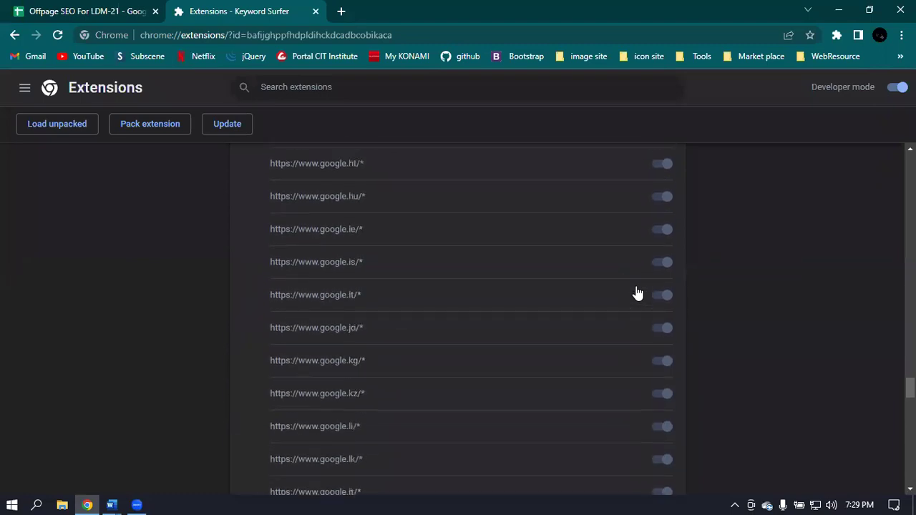
scroll(636, 292, up, 20)
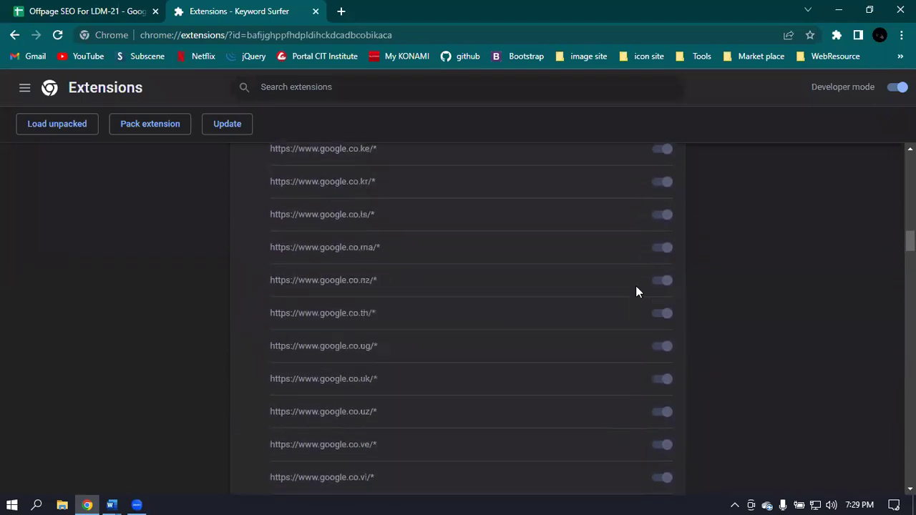
click(15, 34)
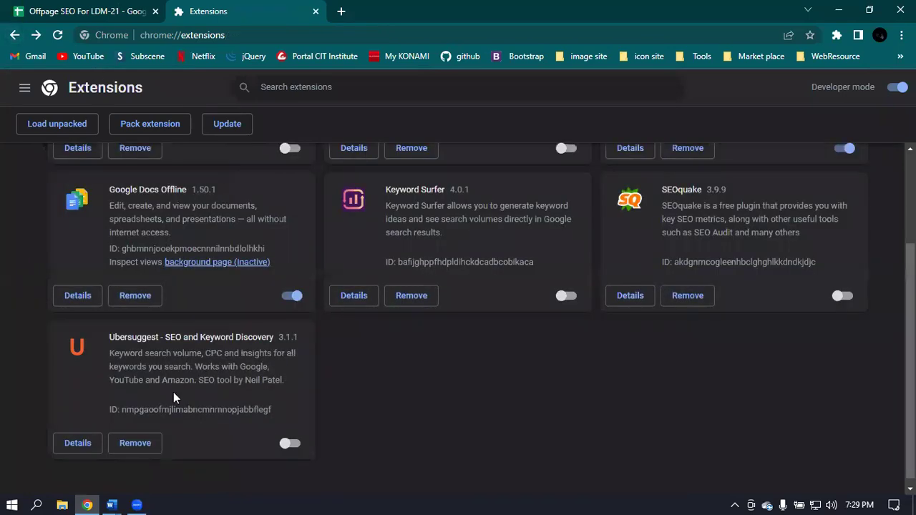
- Check the site access and Allow in Incognito settings in the Ubersuggest details, and return to the extension list
click(77, 443)
scroll(566, 289, down, 3)
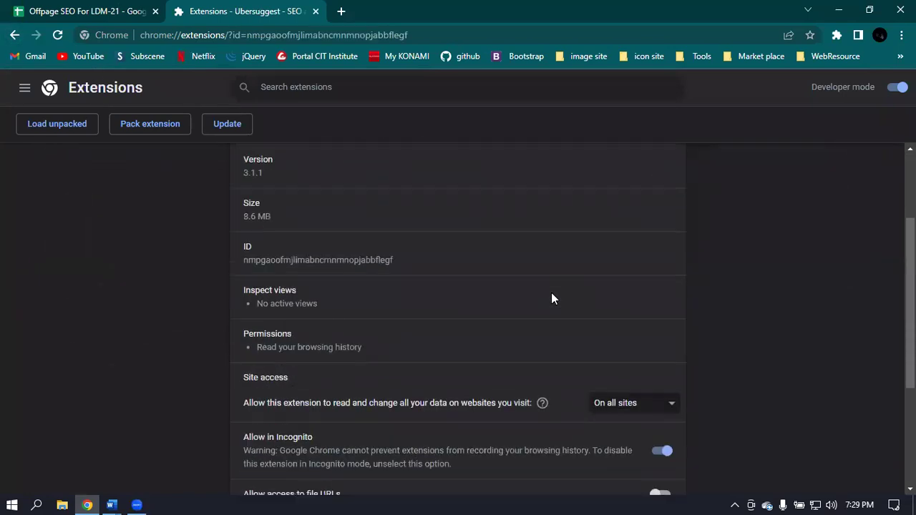
scroll(337, 362, down, 2)
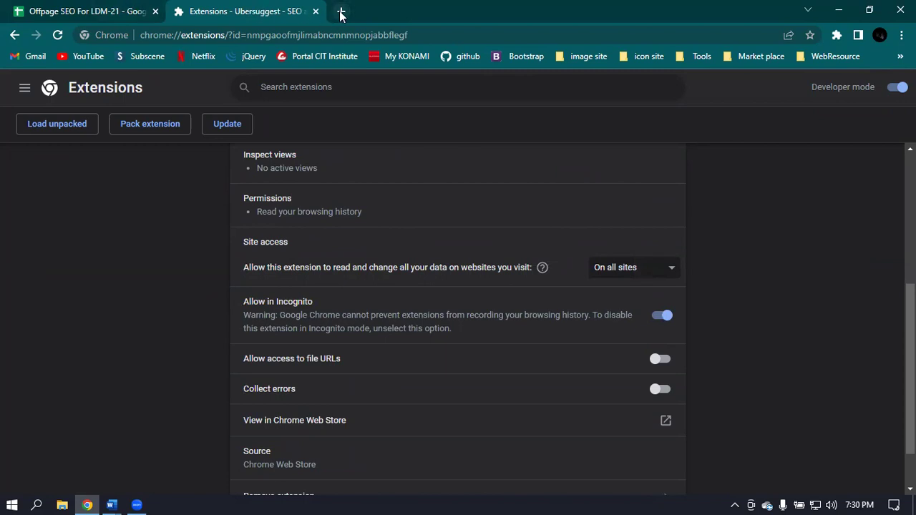
click(12, 36)
- Turn on the Keyword Surfer and Ubersuggest - SEO and Keyword Discovery extensions
click(563, 298)
click(290, 443)
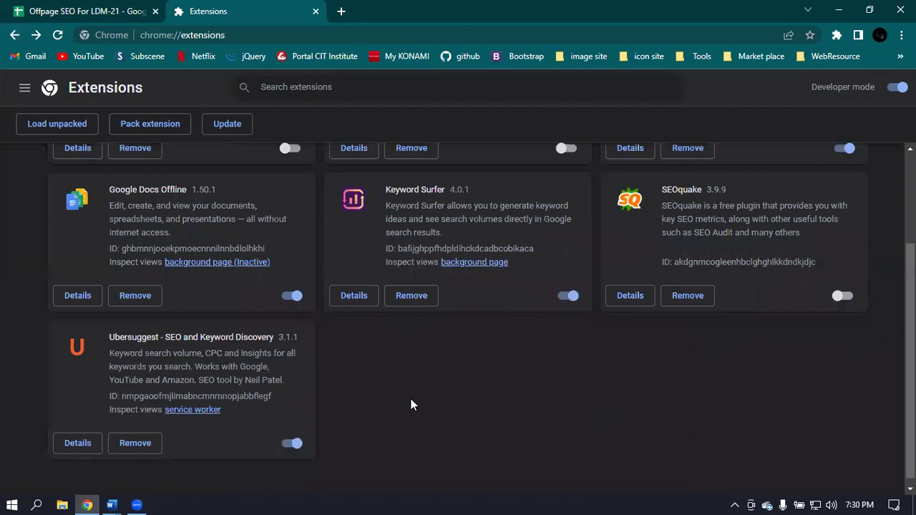
scroll(541, 398, up, 2)
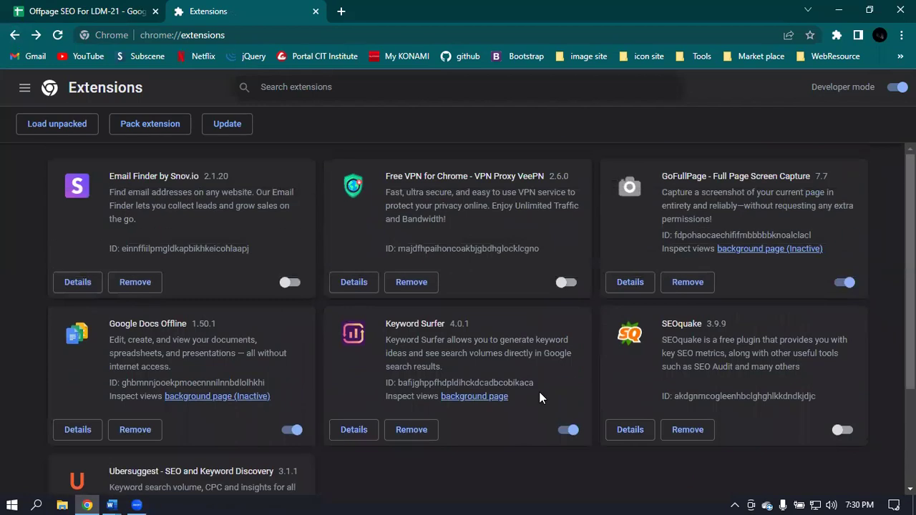
- Open a new tab, close the Extensions tab and return to the blank tab after checking the keyword sheet
click(341, 11)
click(315, 10)
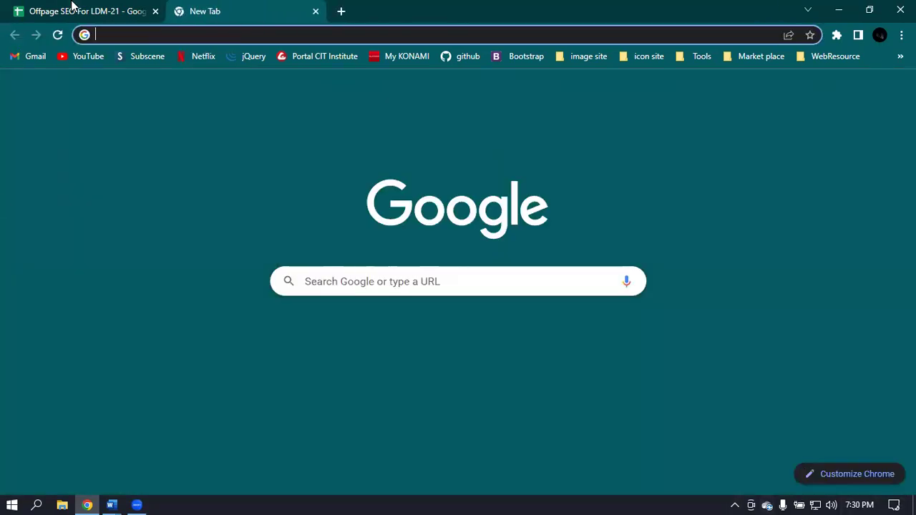
click(75, 11)
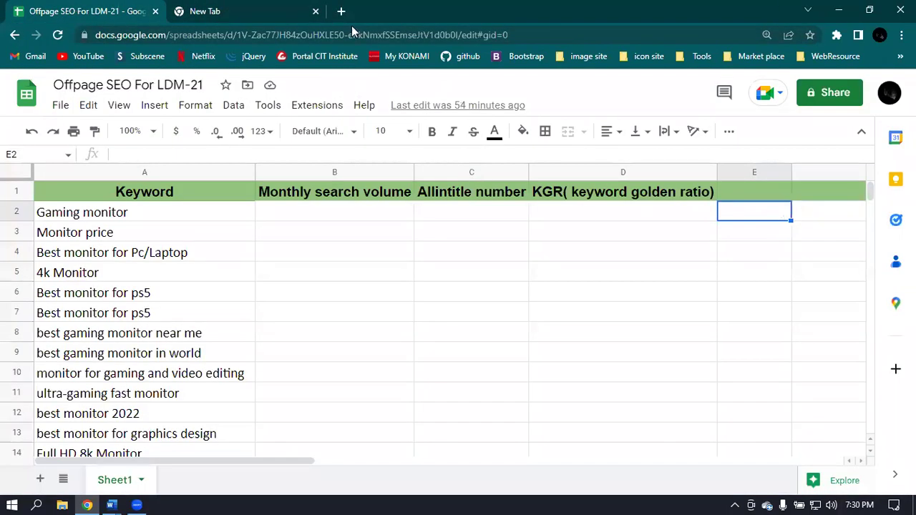
click(236, 8)
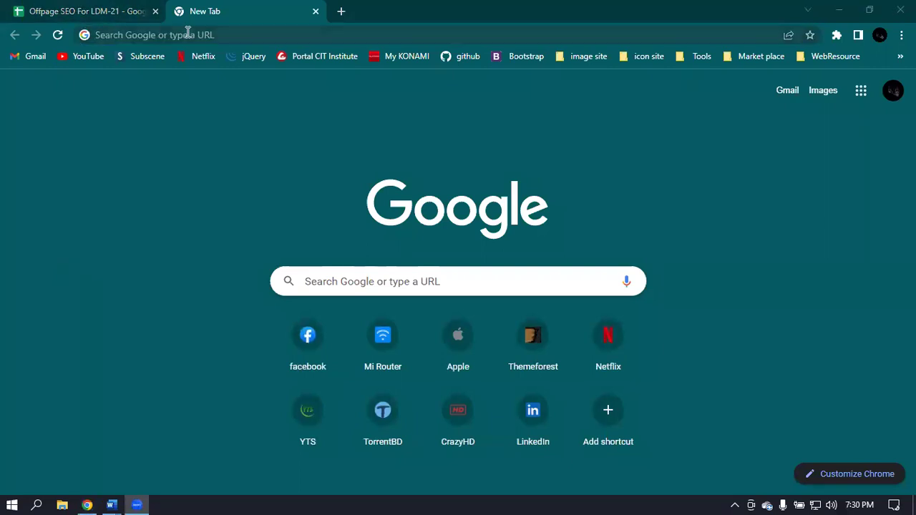
- Search Google for "ubersuggest chrome extension", view the Ubersuggest - SEO and Keyword Discovery store page, and return to the results
click(255, 39)
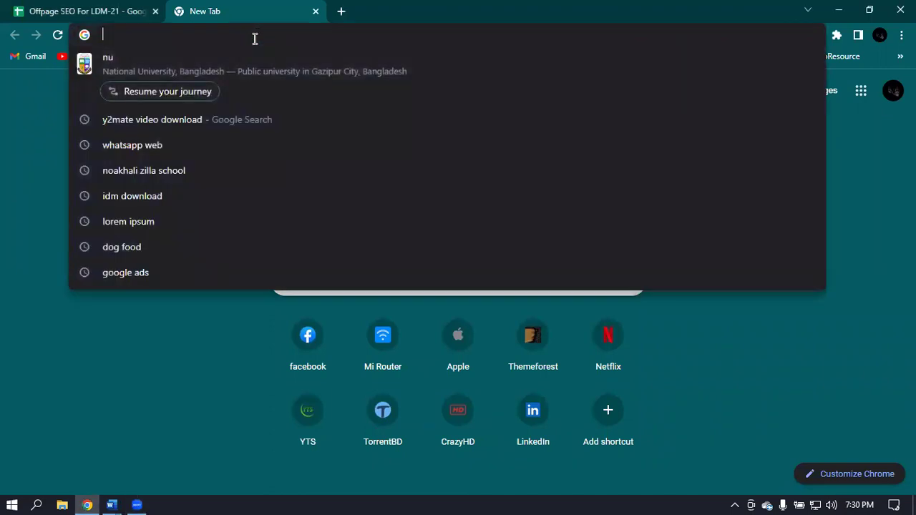
text(ubers)
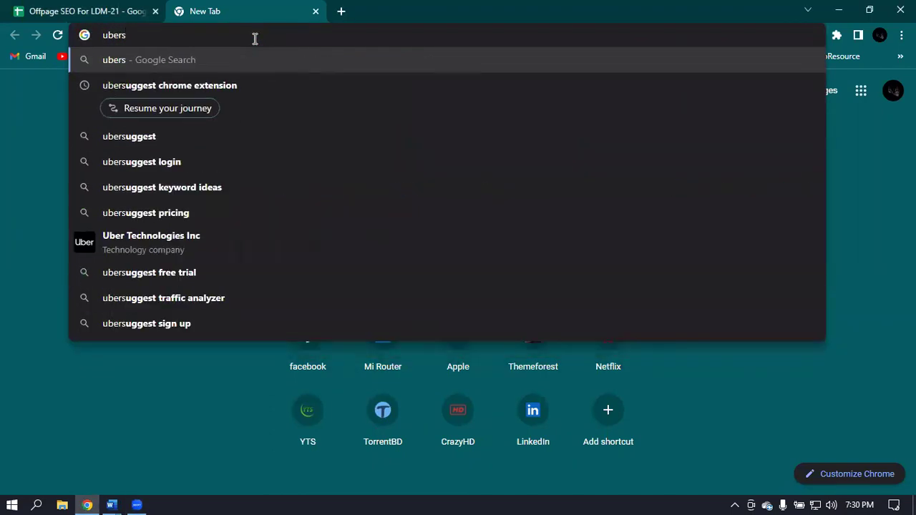
text(uggest)
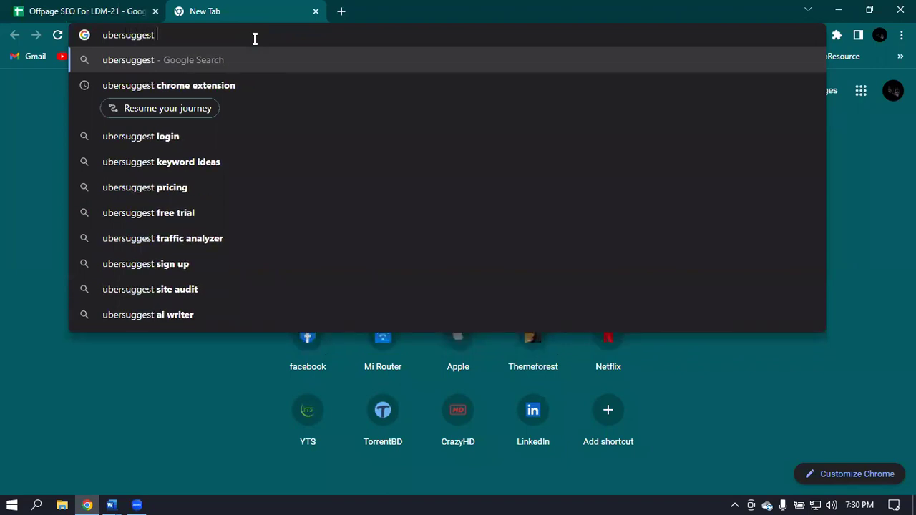
text( crome)
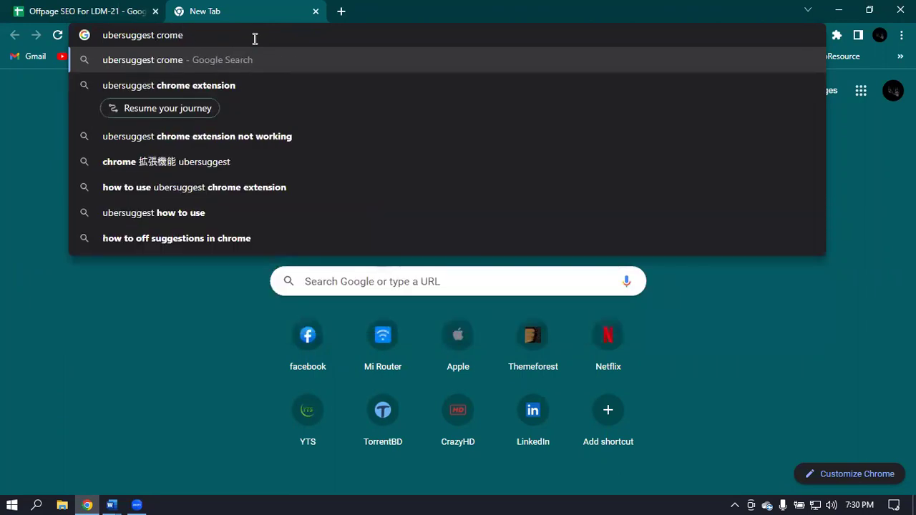
key(Down)
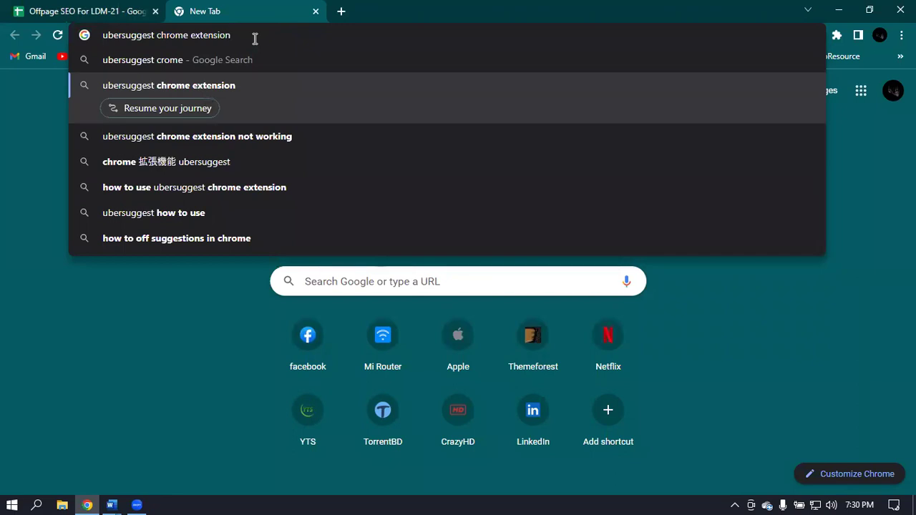
key(Return)
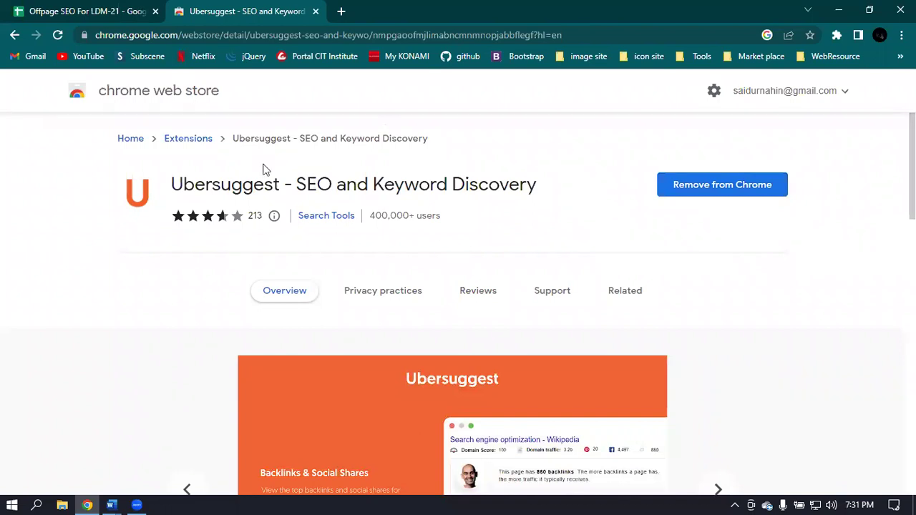
click(16, 36)
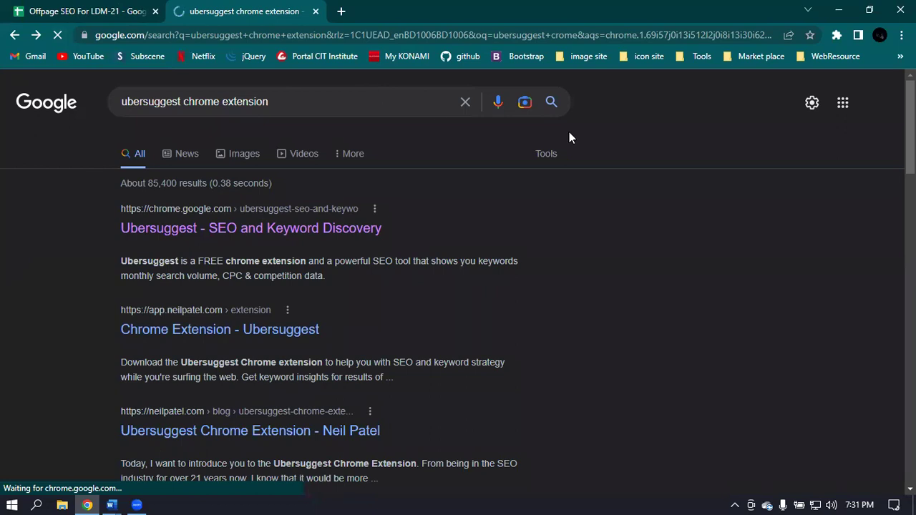
- Copy the keyword "Gaming monitor" from cell A2 of the sheet and search Google for it
click(282, 100)
click(65, 8)
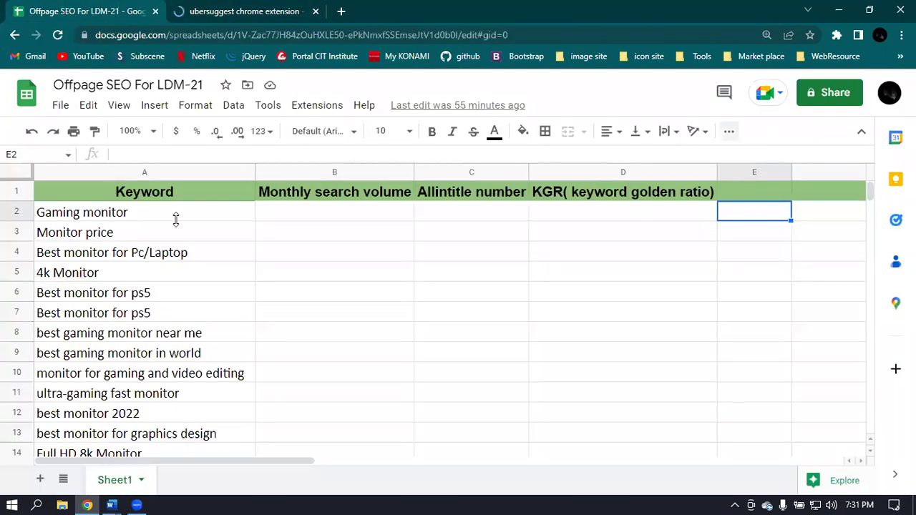
double_click(135, 213)
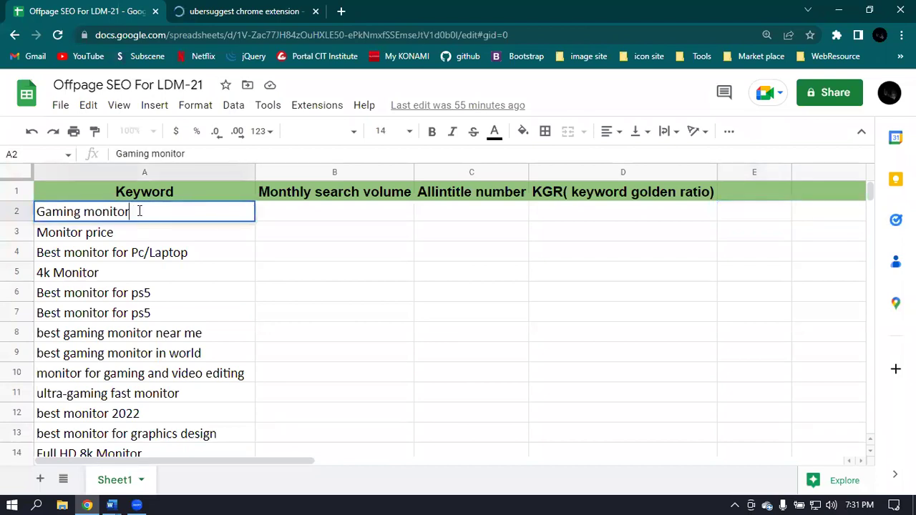
key(ctrl+a)
key(ctrl+c)
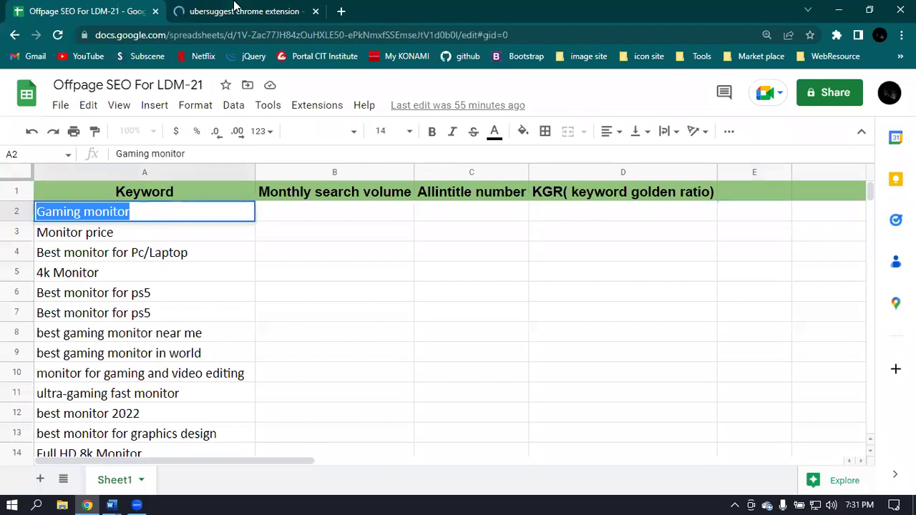
click(236, 9)
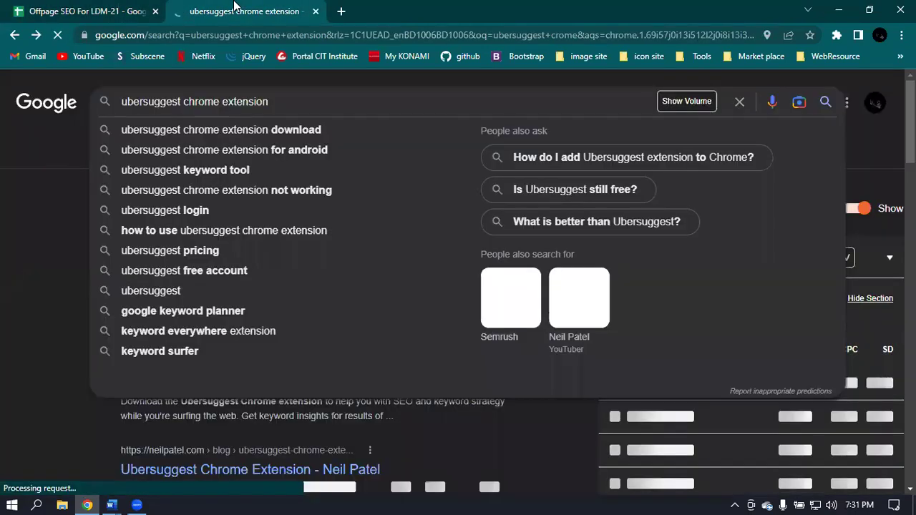
double_click(296, 101)
triple_click(296, 101)
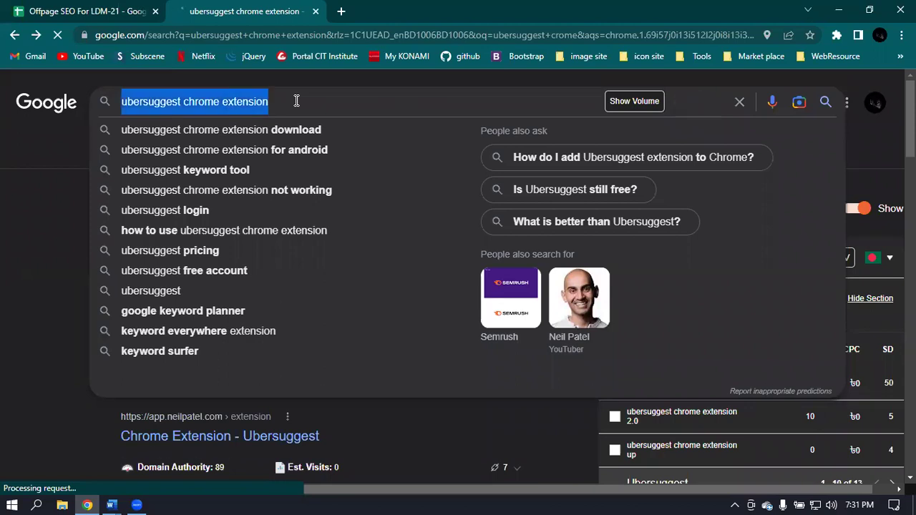
key(ctrl+v)
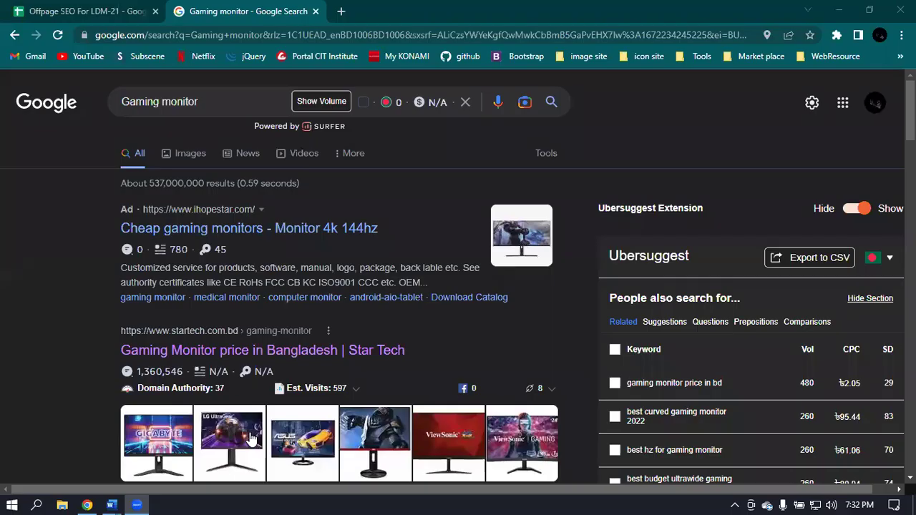
- Review the Keyword, Monthly search volume, Allintitle number and KGR columns and the keyword list in the sheet
click(57, 8)
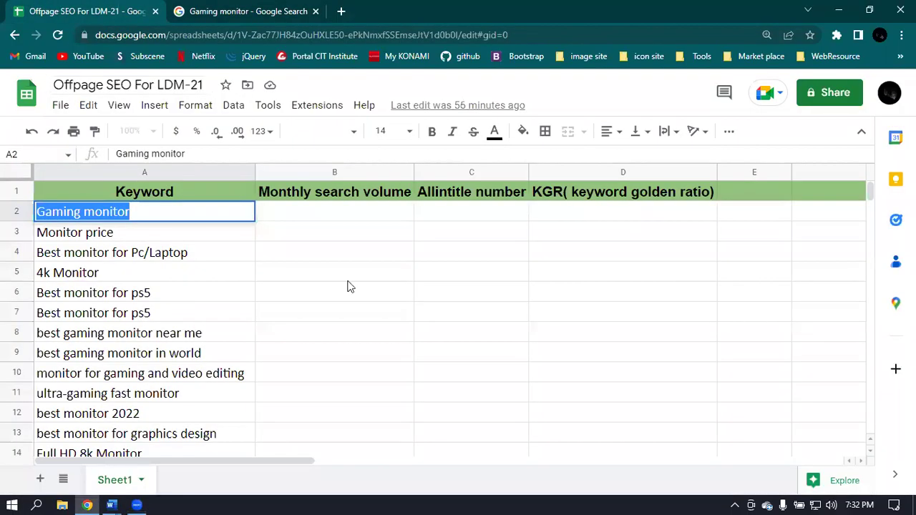
click(361, 189)
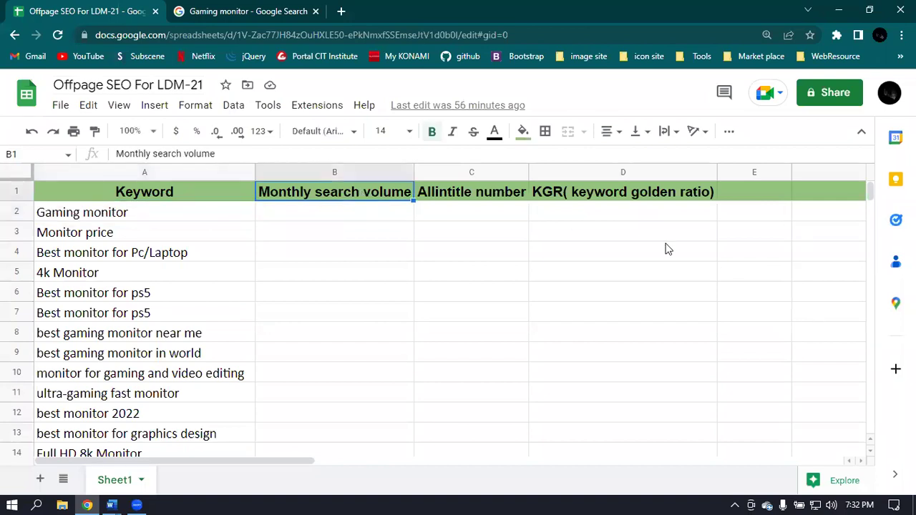
click(124, 198)
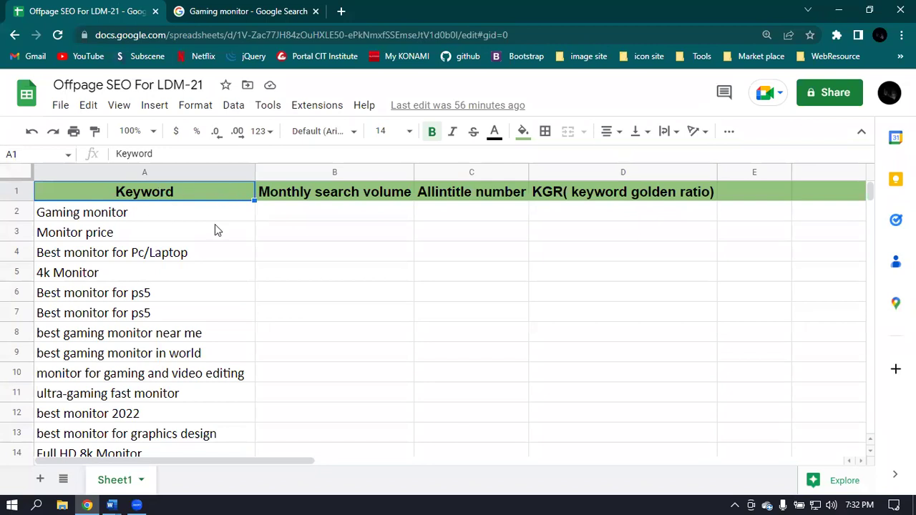
scroll(215, 229, down, 3)
scroll(215, 246, up, 2)
scroll(214, 246, up, 2)
click(310, 190)
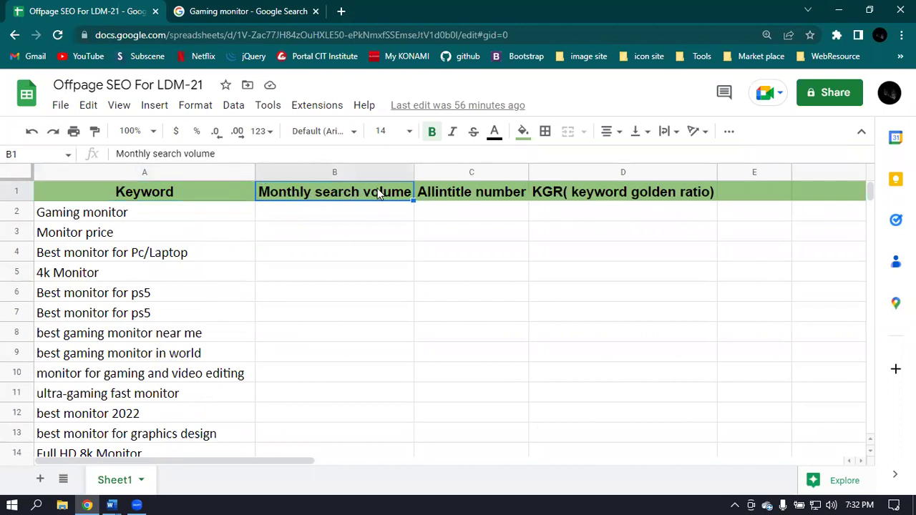
click(475, 192)
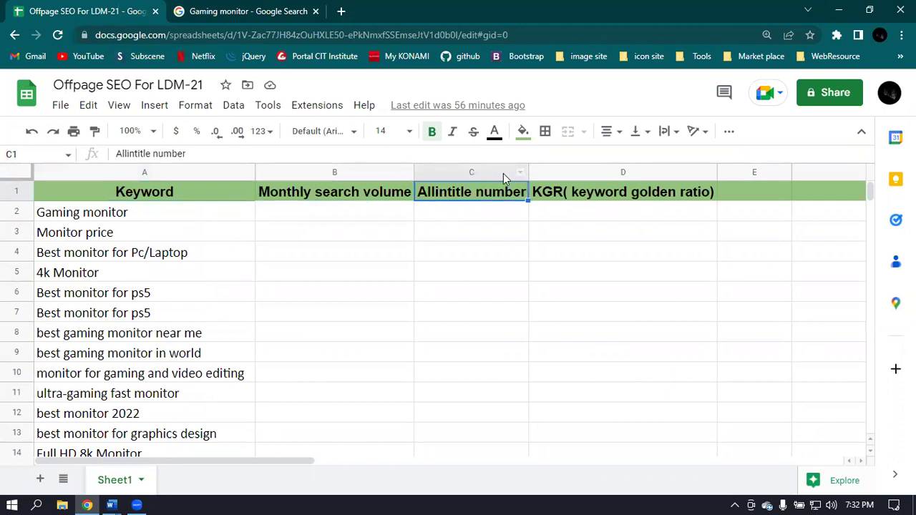
click(615, 193)
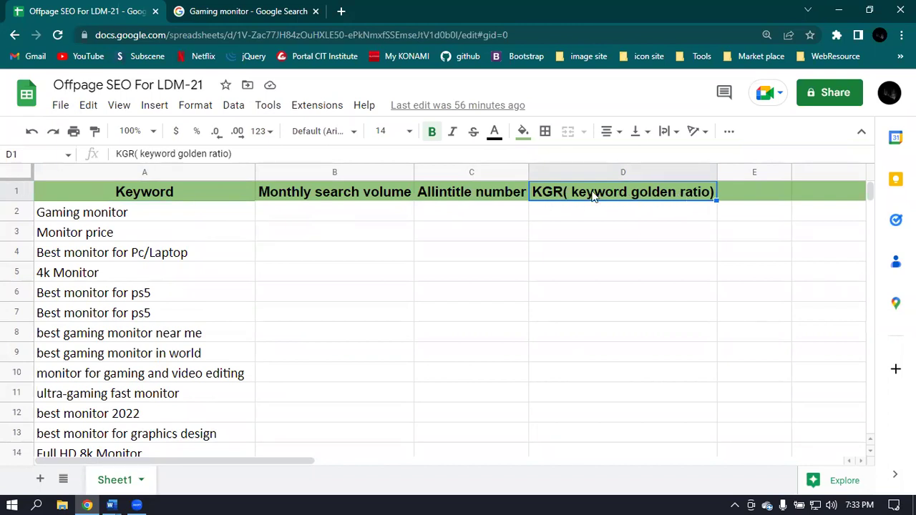
click(299, 198)
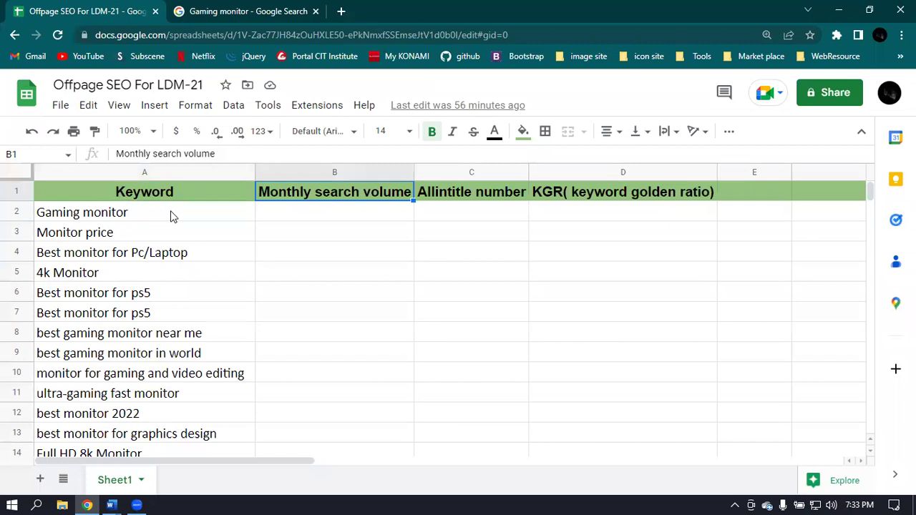
- Select the "Gaming monitor" keyword in the search results' Keyword Surfer bar and show its monthly search volume
click(244, 11)
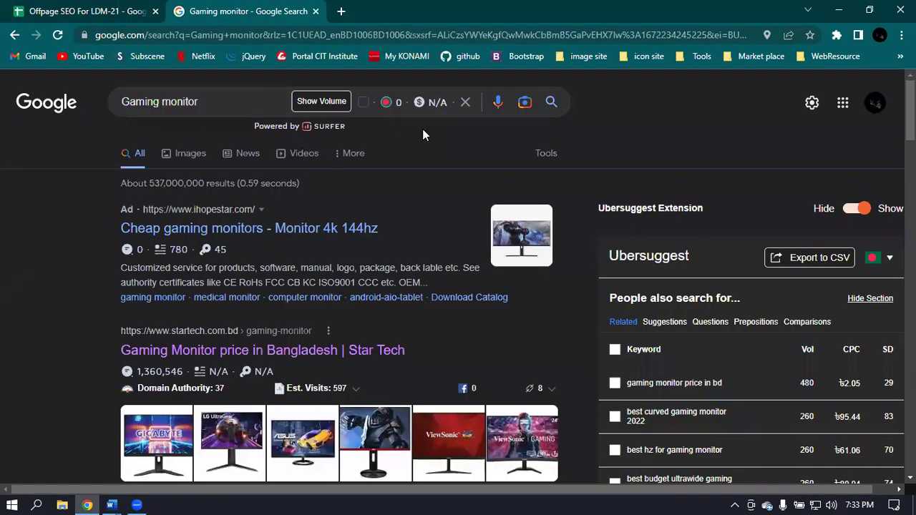
scroll(681, 246, down, 1)
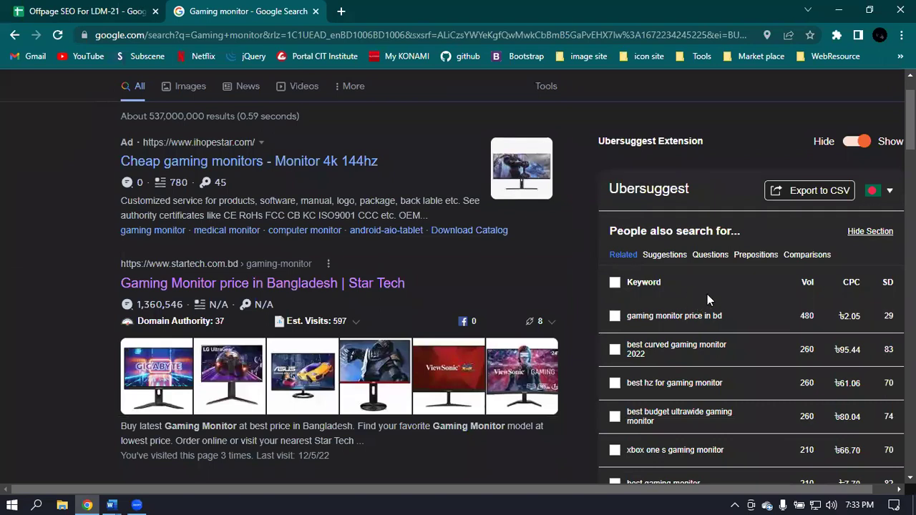
scroll(716, 293, up, 1)
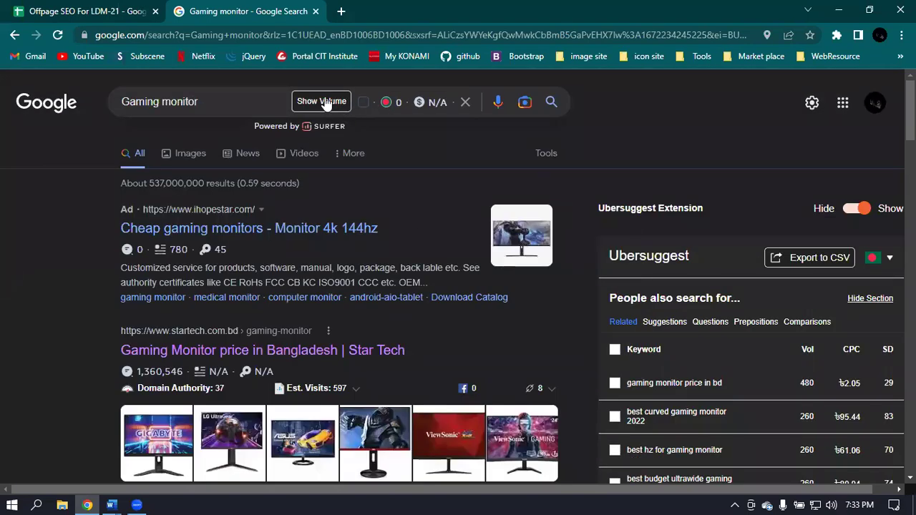
click(363, 102)
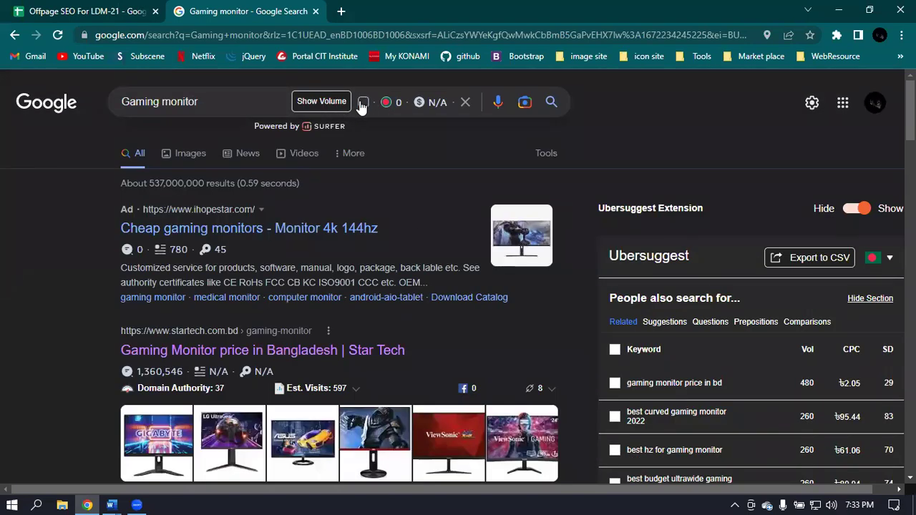
click(319, 102)
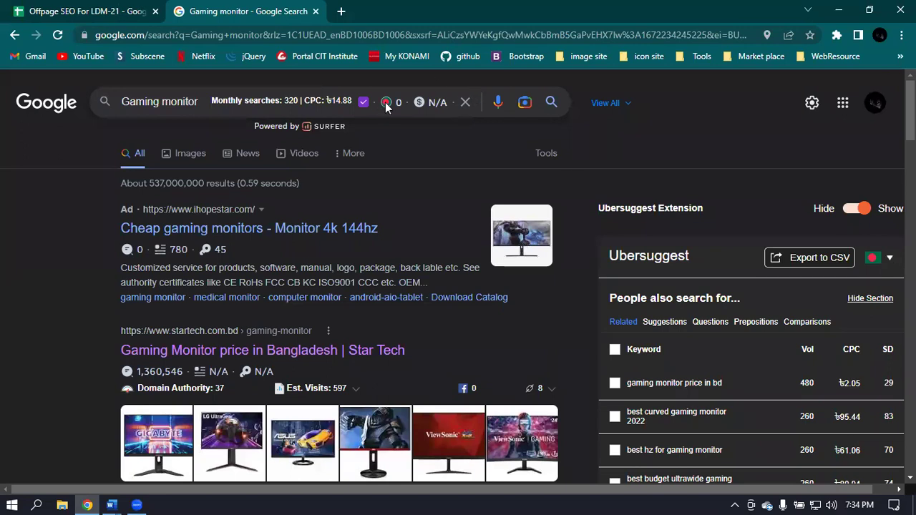
- Check the Ubersuggest country options and examine the monthly searches figure for "Gaming monitor"
click(891, 260)
scroll(71, 338, down, 3)
scroll(71, 336, up, 3)
drag(285, 101, 297, 104)
- Enter 300 as the monthly search volume for Gaming monitor in cell B2 of the sheet
click(90, 10)
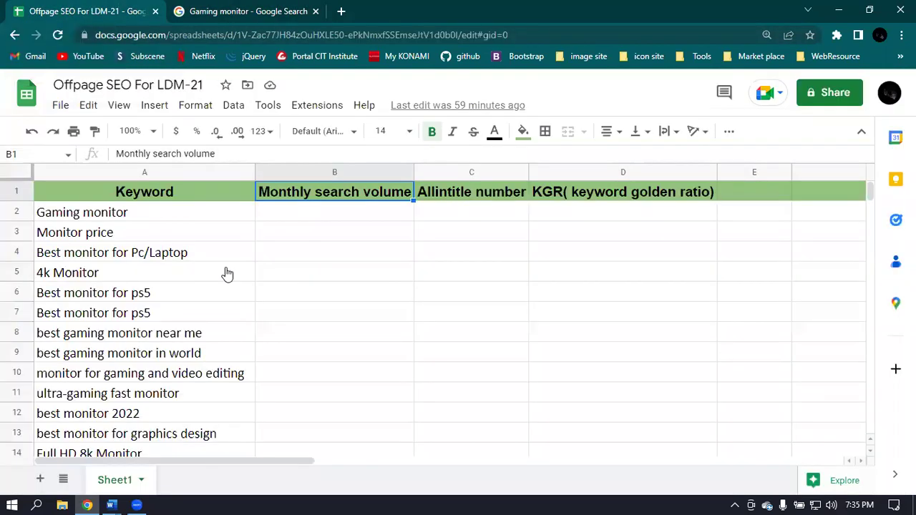
click(320, 219)
text(300)
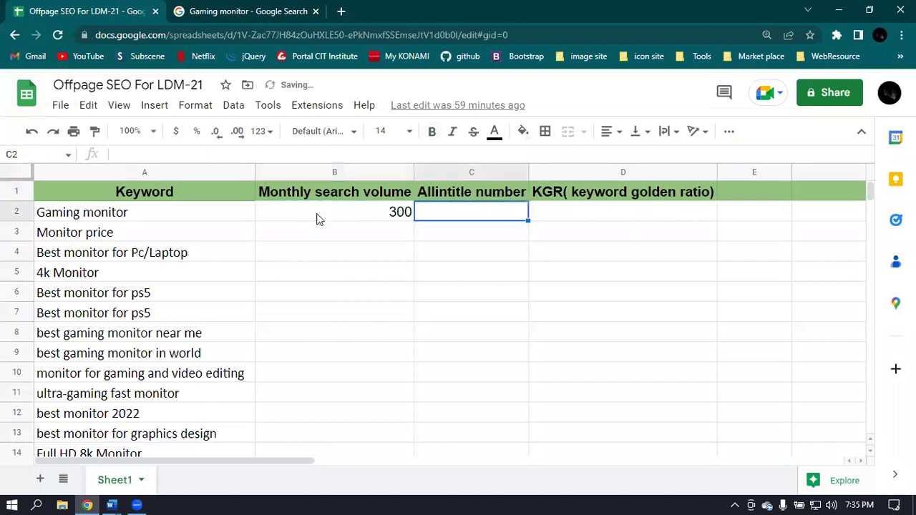
click(363, 236)
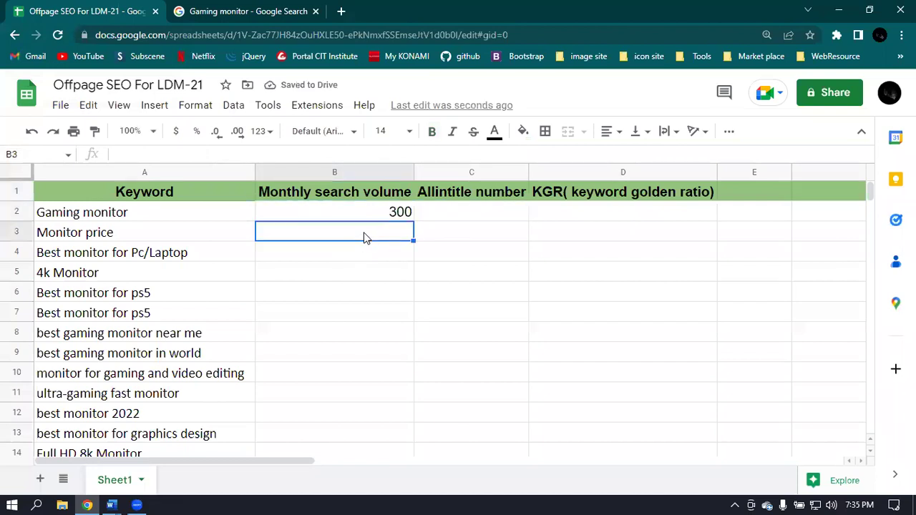
- Search Google for "monitor price" and show the keyword's monthly search volume
click(243, 9)
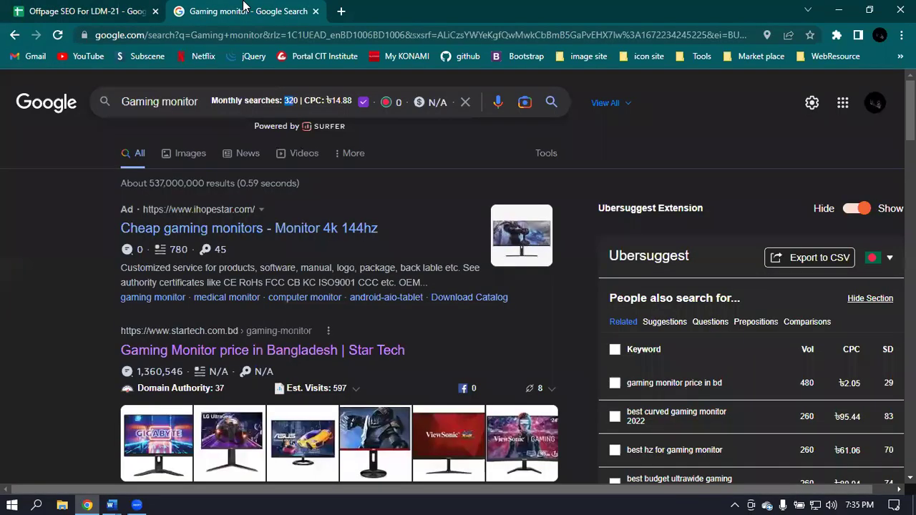
click(160, 101)
key(BackSpace)
key(BackSpace)
key(BackSpace)
key(BackSpace)
key(BackSpace)
key(BackSpace)
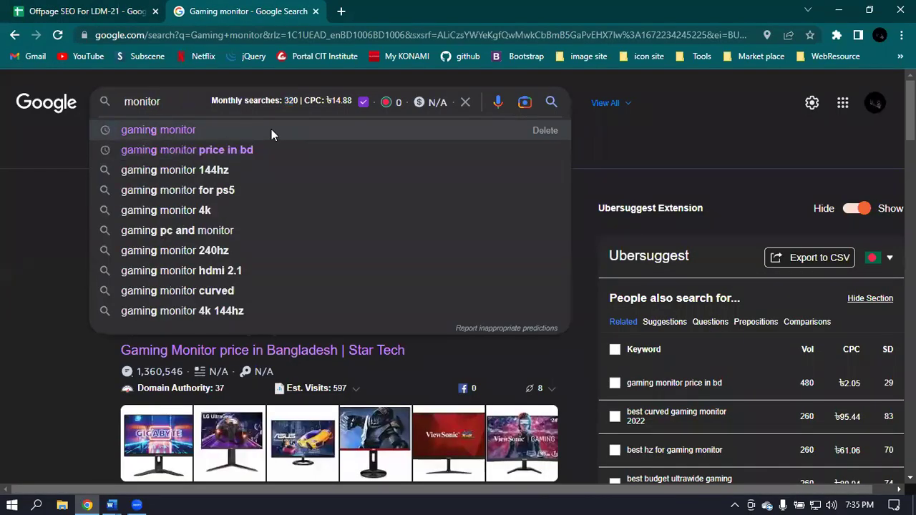
text(price)
key(Return)
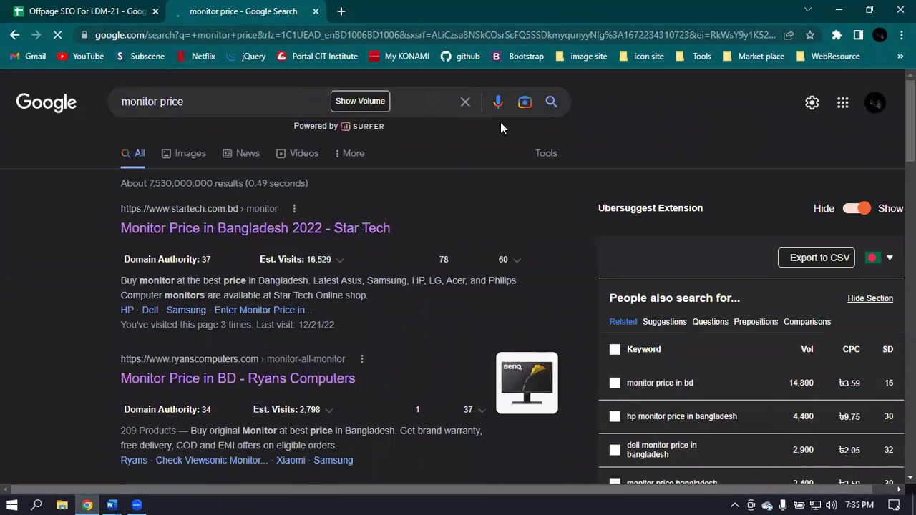
click(360, 104)
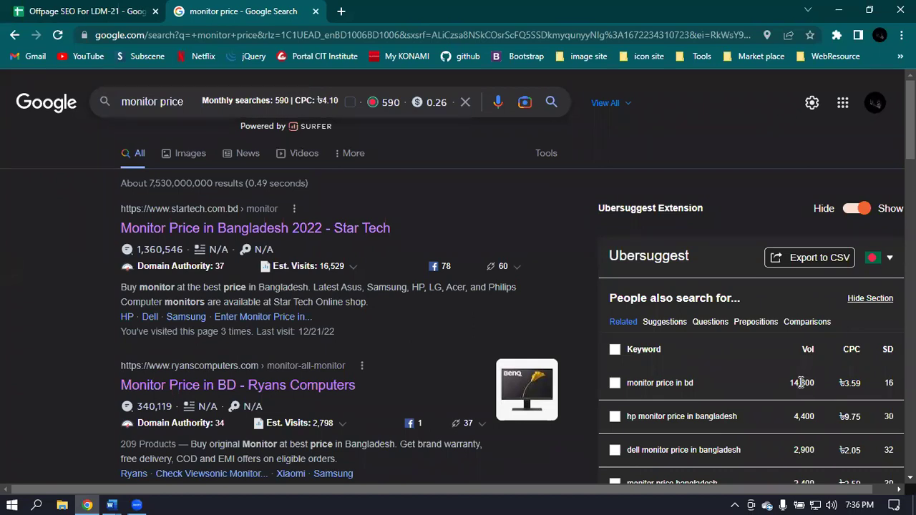
- Extend the Google search to "monitor price in bd" and show the keyword's monthly search volume
click(188, 105)
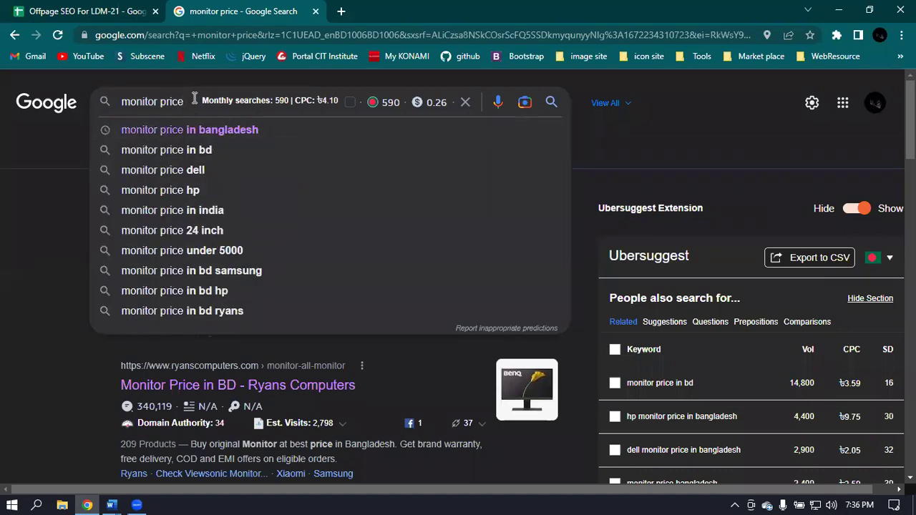
text(in)
key(Return)
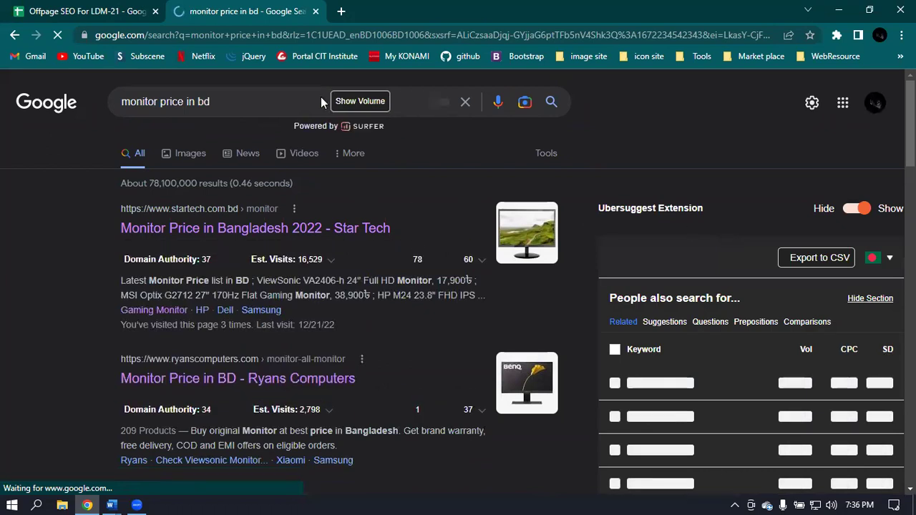
click(355, 104)
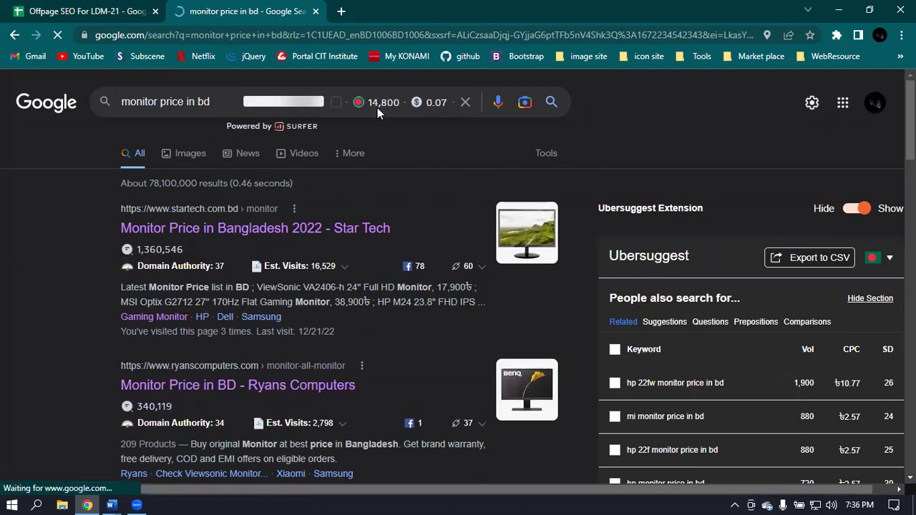
- Enter 10000 as the monthly search volume for Monitor price in cell B3 of the sheet
mouse_move(380, 106)
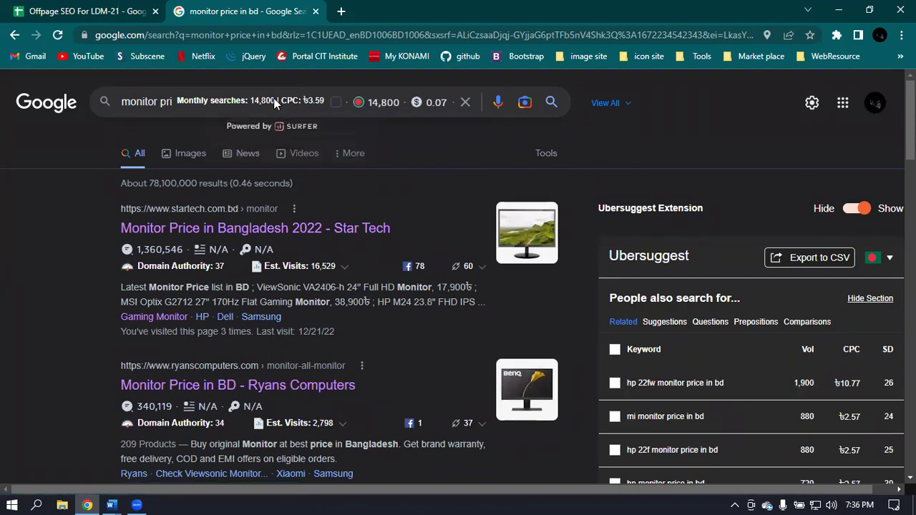
click(84, 8)
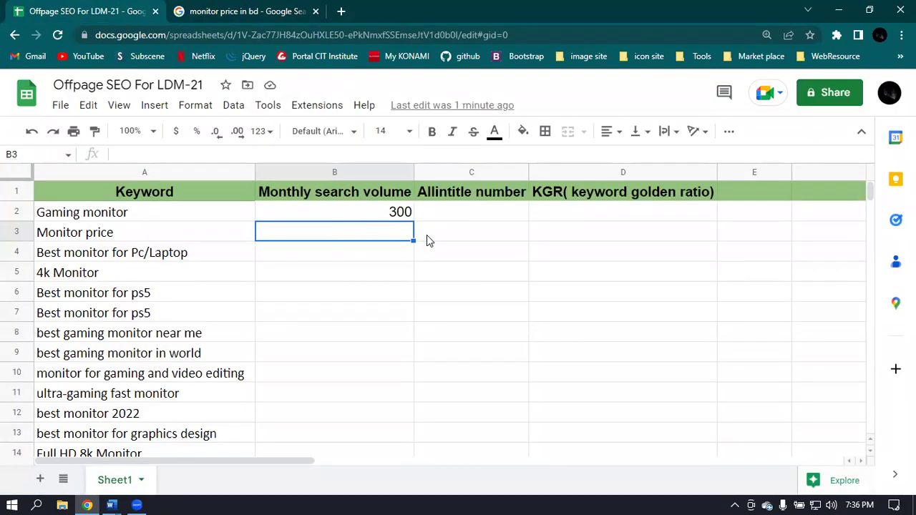
text(10)
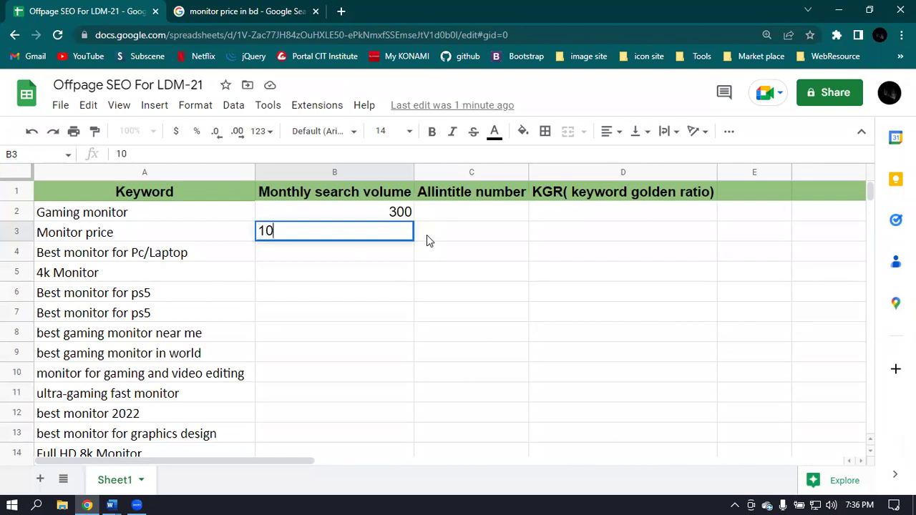
text(000)
key(Return)
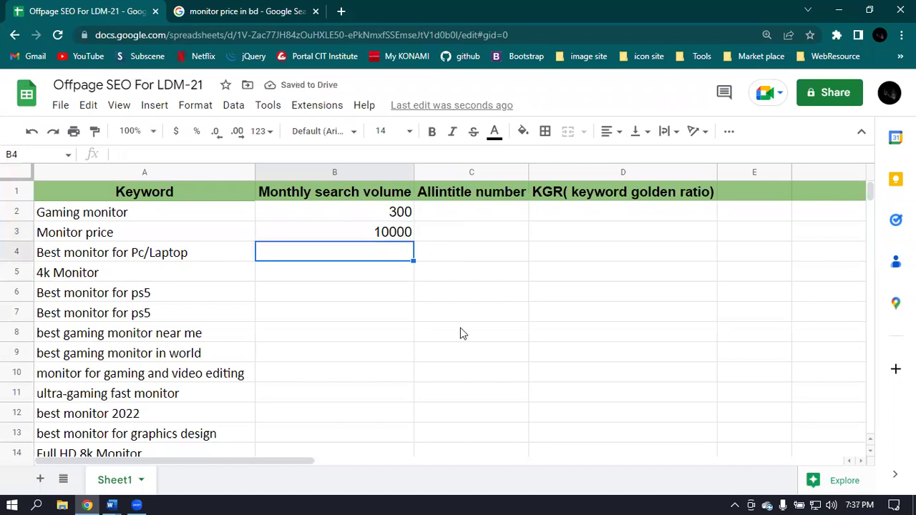
- Copy the keyword "Best monitor for Pc/Laptop" from cell A4 of the sheet and search Google for it
click(147, 254)
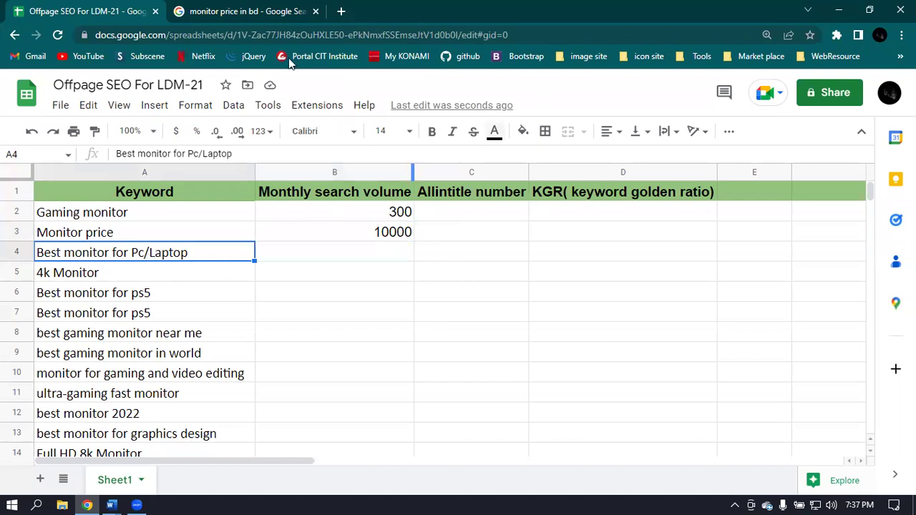
click(271, 9)
click(131, 12)
double_click(186, 255)
key(ctrl+a)
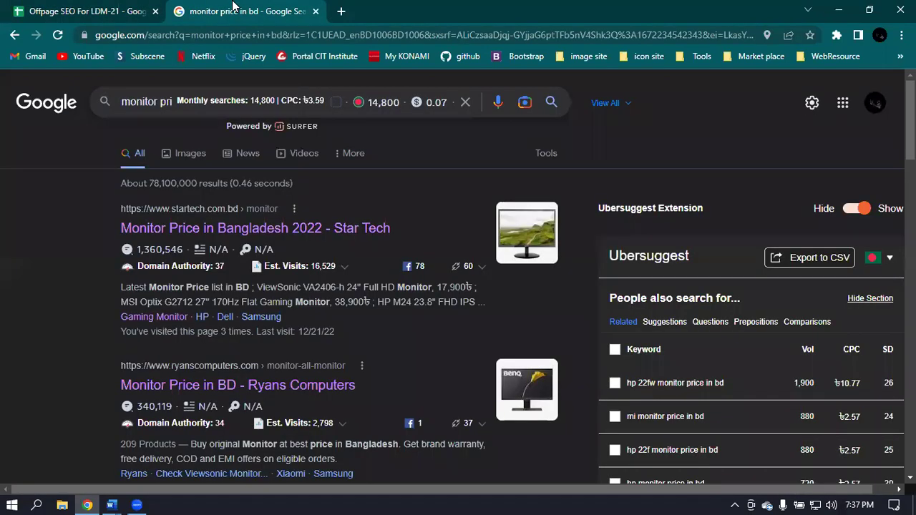
click(236, 10)
double_click(172, 101)
triple_click(239, 101)
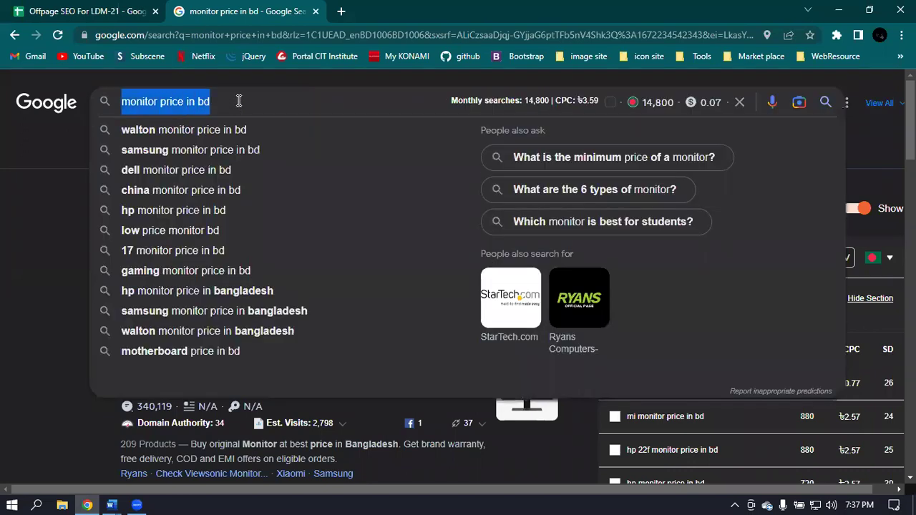
text(Best monitor for Pc Laptop)
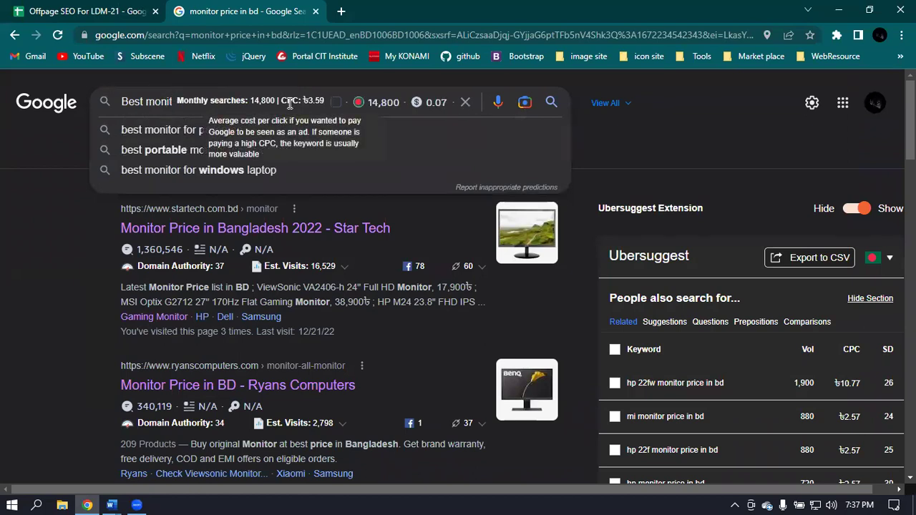
key(Return)
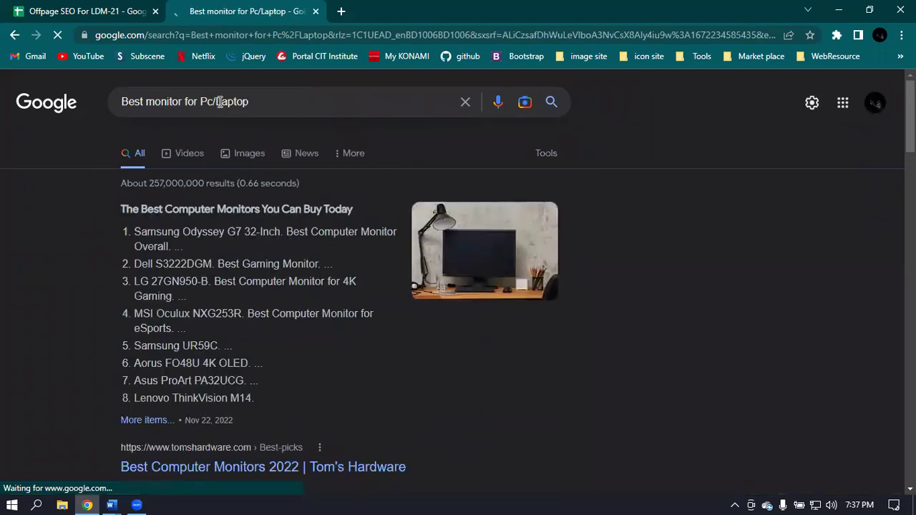
- Change the Google search to "Best monitor for Pc or Laptop" and show the keyword's monthly search volume
click(262, 101)
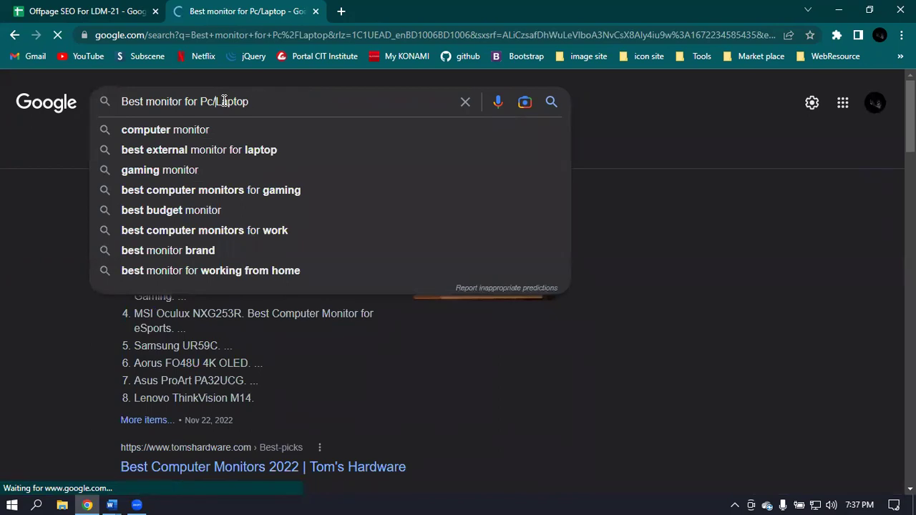
key(BackSpace)
text(o)
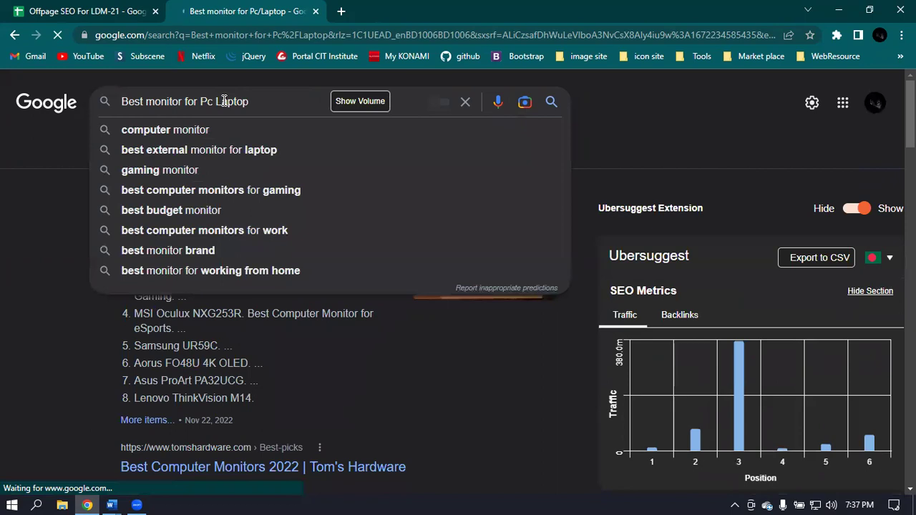
text(r)
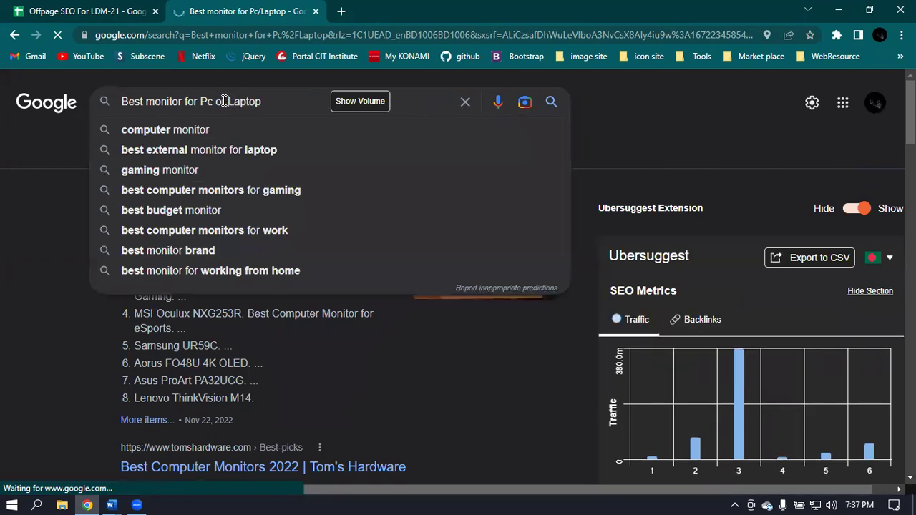
key(Return)
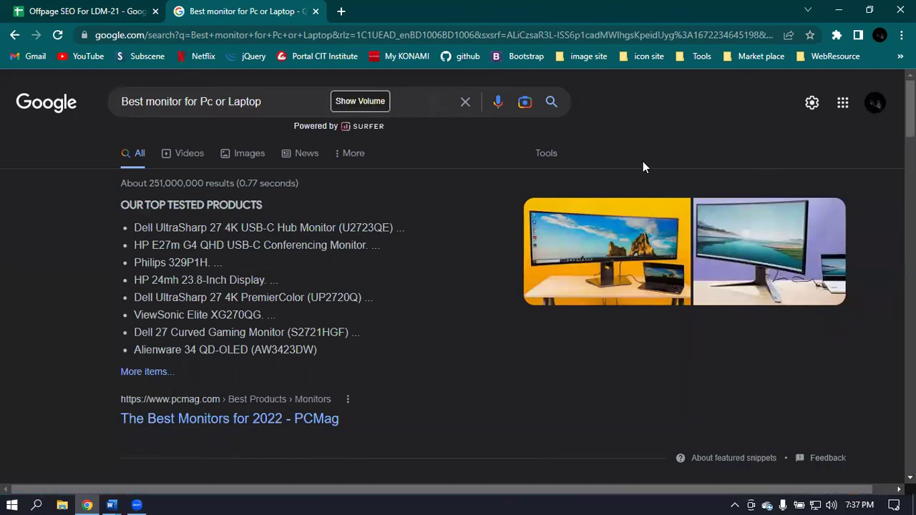
click(360, 103)
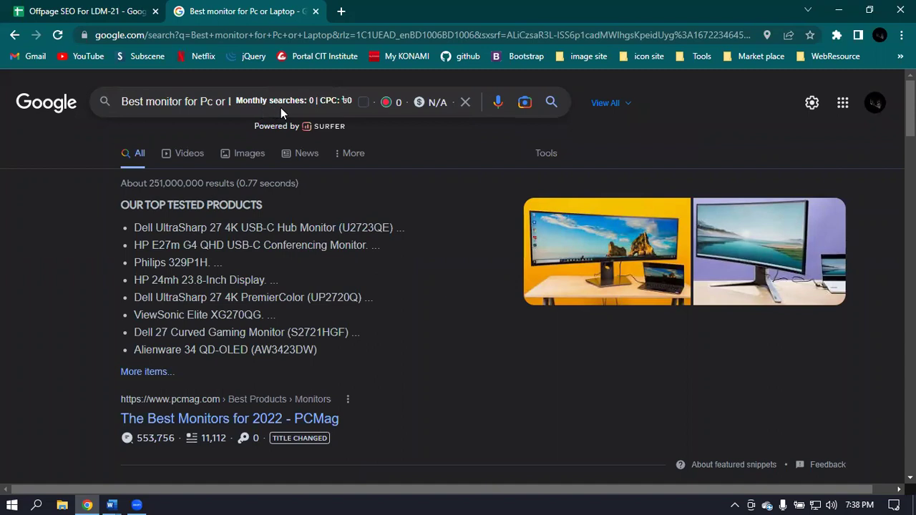
- Shorten the Google search to "Best monitor for Laptop" and show the keyword's monthly search volume
click(229, 101)
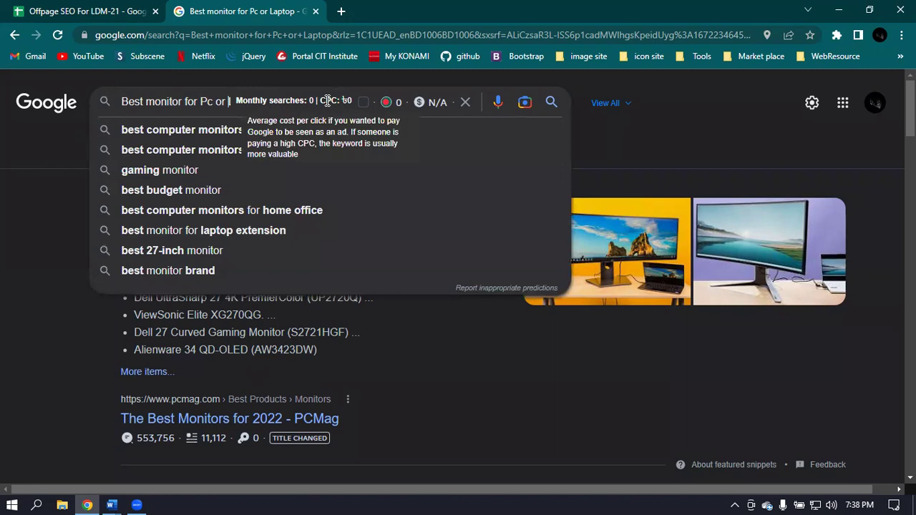
key(BackSpace)
key(BackSpace)
key(BackSpace)
key(BackSpace)
key(BackSpace)
key(BackSpace)
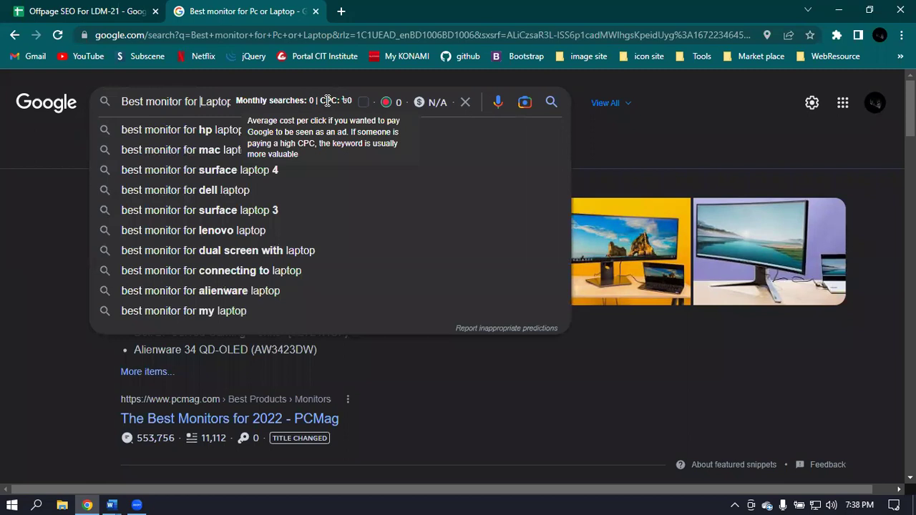
key(Return)
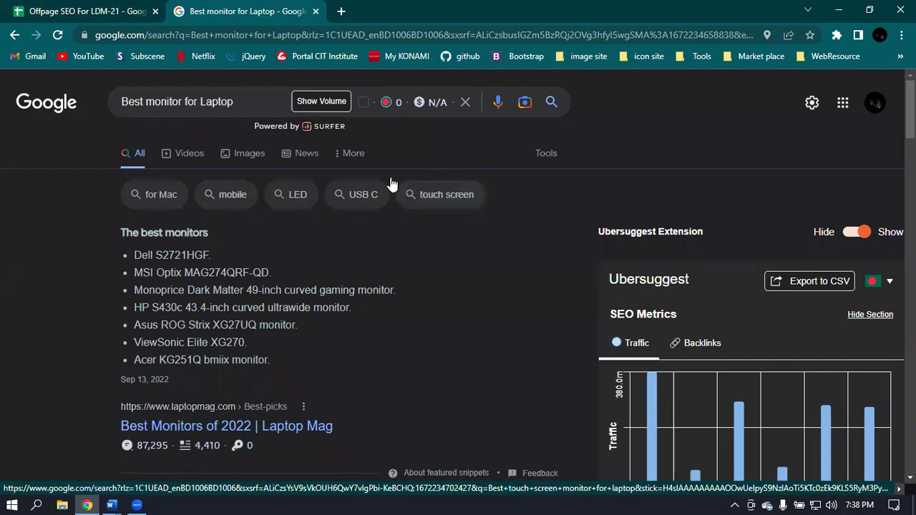
click(322, 101)
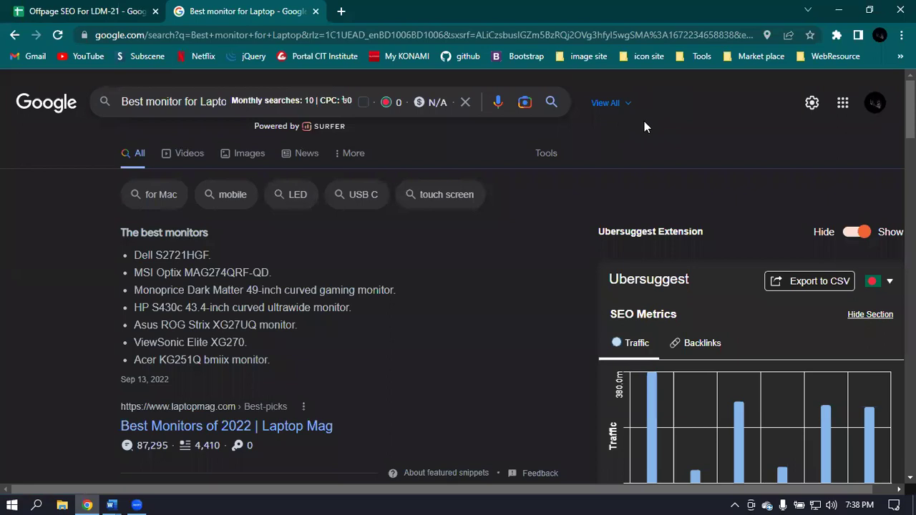
- Examine the Ubersuggest traffic and backlink metrics, the Keyword Surfer ideas and the search results for "Best monitor for Laptop"
scroll(657, 120, down, 1)
scroll(657, 120, up, 1)
scroll(730, 251, down, 4)
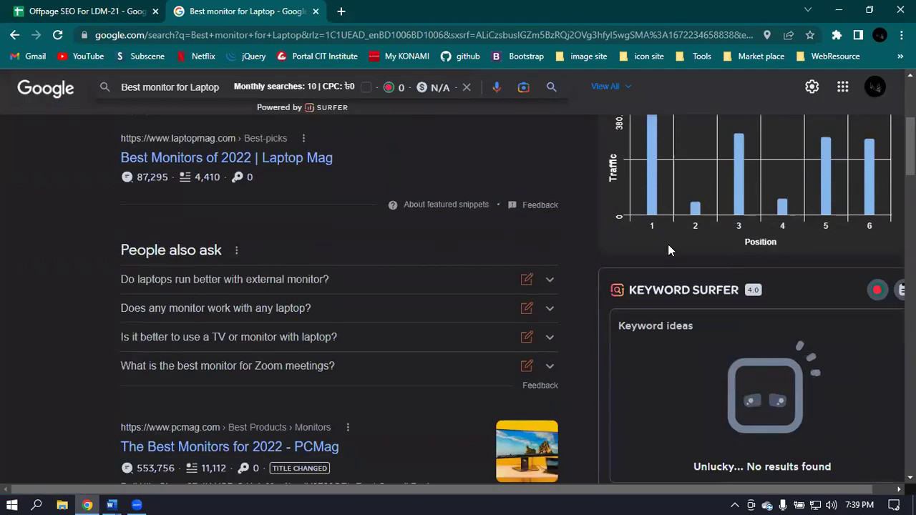
scroll(669, 247, up, 2)
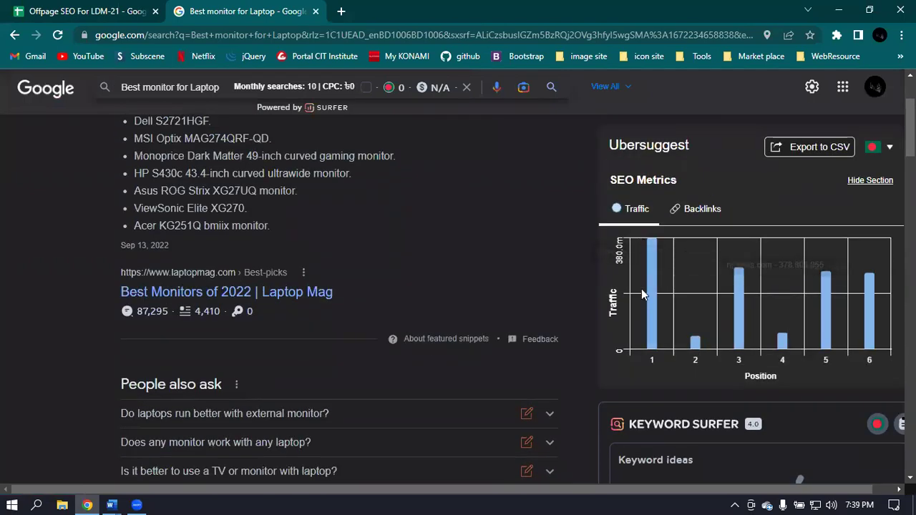
click(701, 209)
click(619, 208)
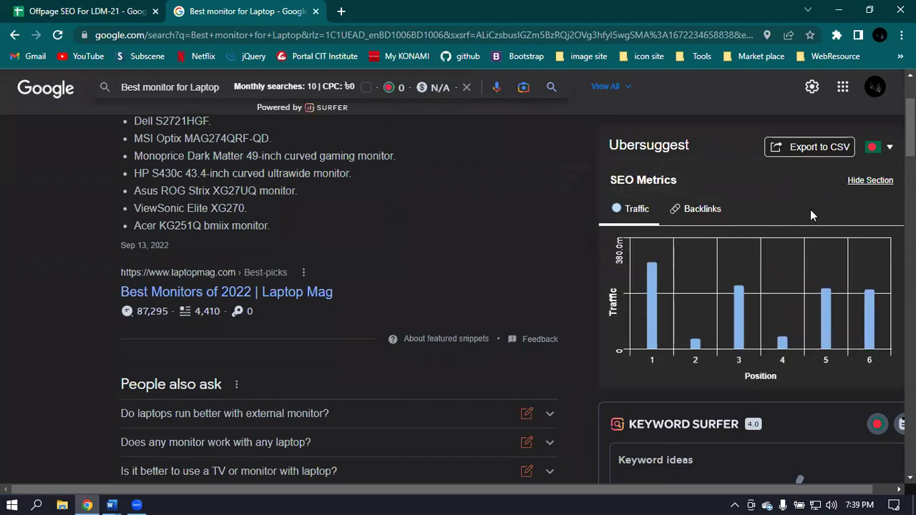
click(869, 180)
click(866, 182)
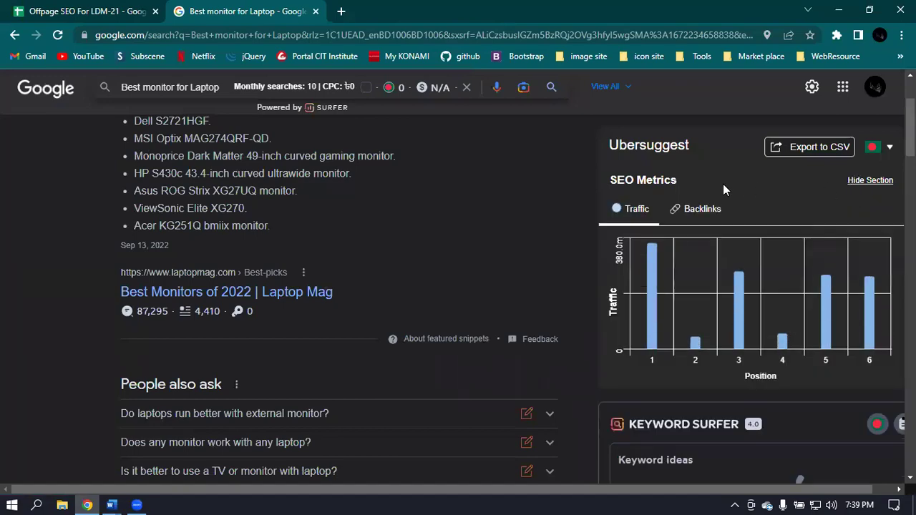
scroll(728, 186, down, 3)
scroll(730, 190, down, 7)
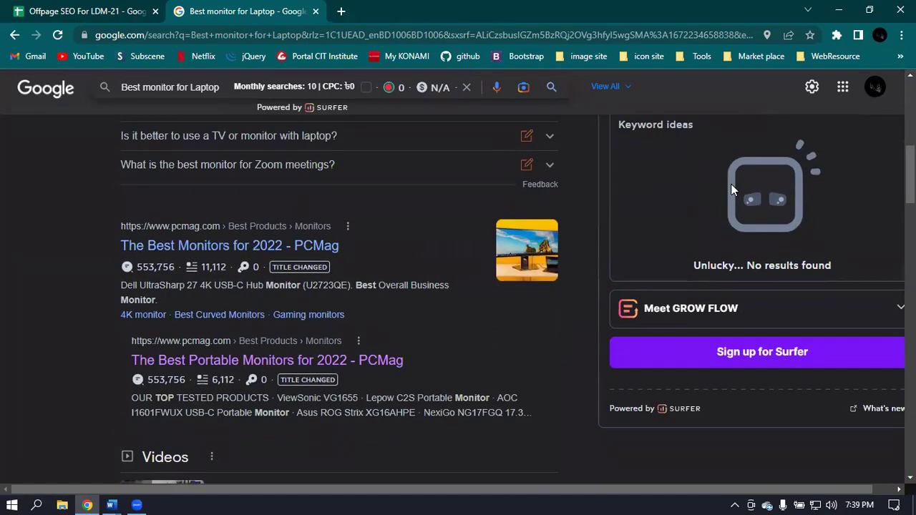
scroll(730, 192, down, 14)
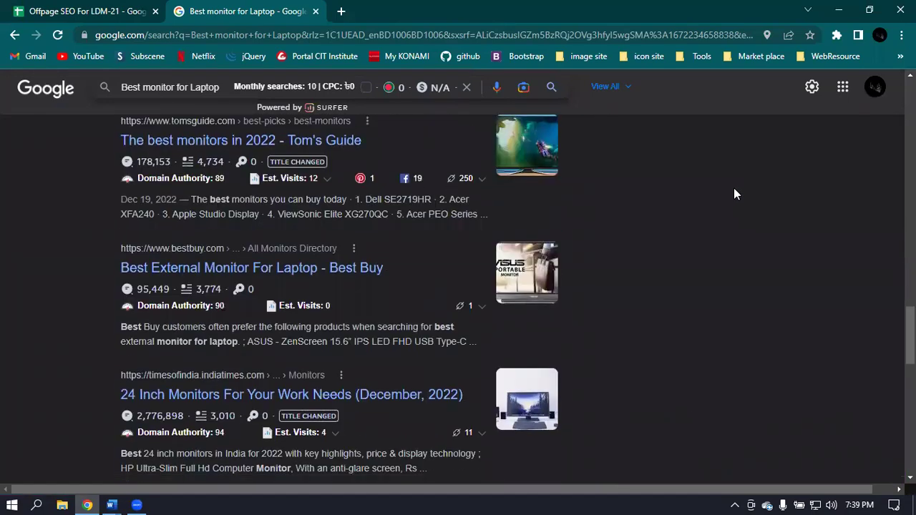
scroll(731, 189, up, 20)
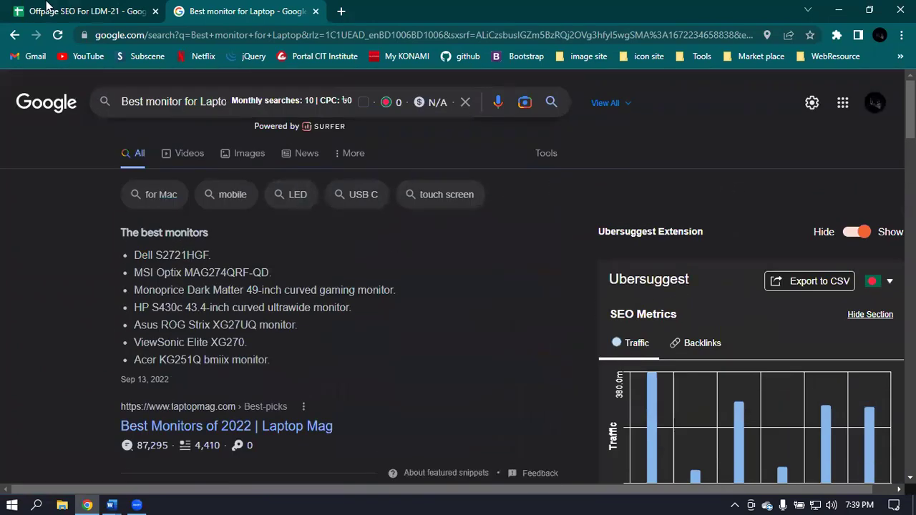
- Recheck the keyword in cell A4 of the sheet and change the Google search to "Best monitor for pc"
click(86, 11)
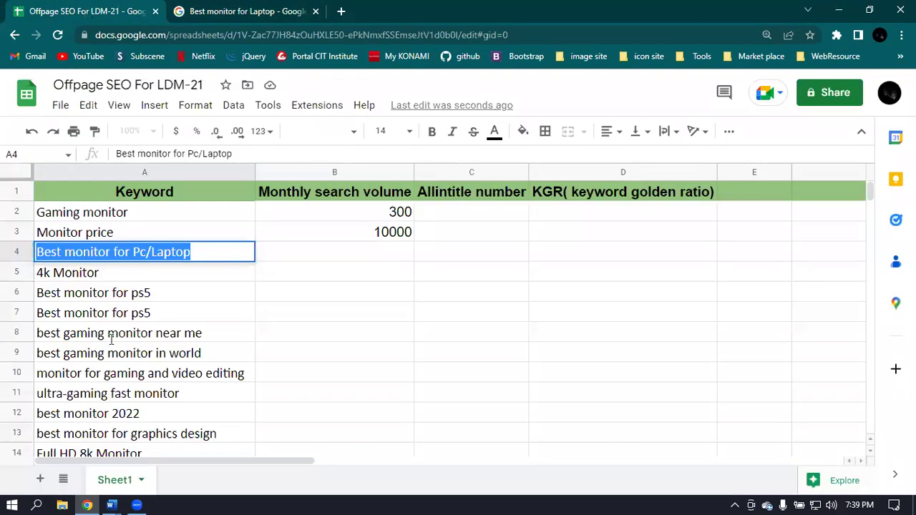
click(155, 250)
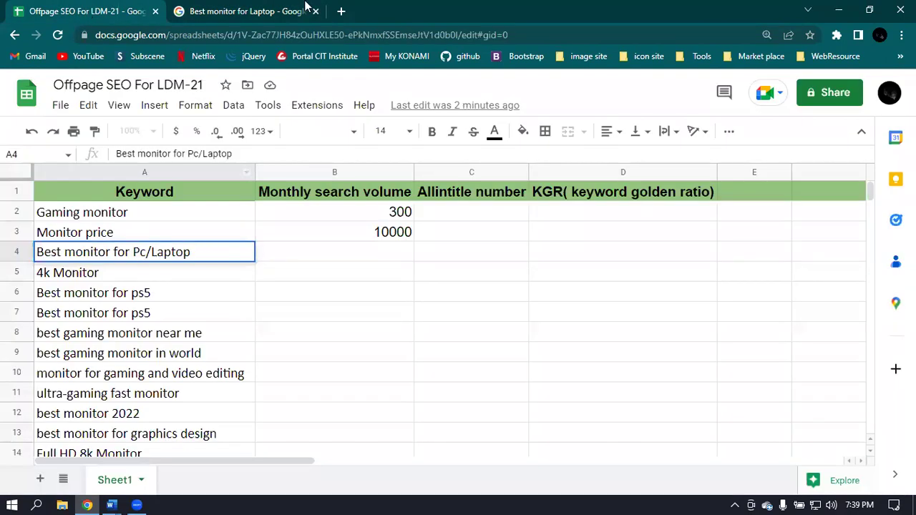
click(247, 11)
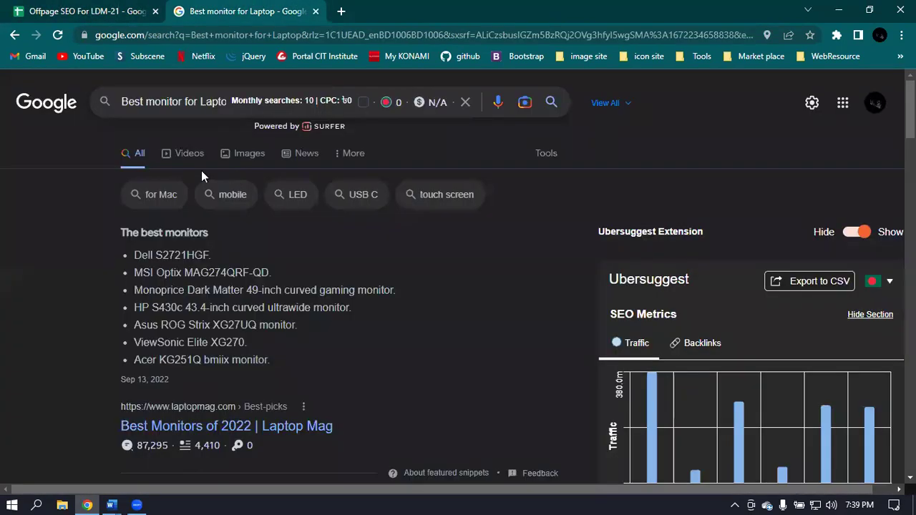
click(280, 104)
key(BackSpace)
key(BackSpace)
key(BackSpace)
key(BackSpace)
key(BackSpace)
key(BackSpace)
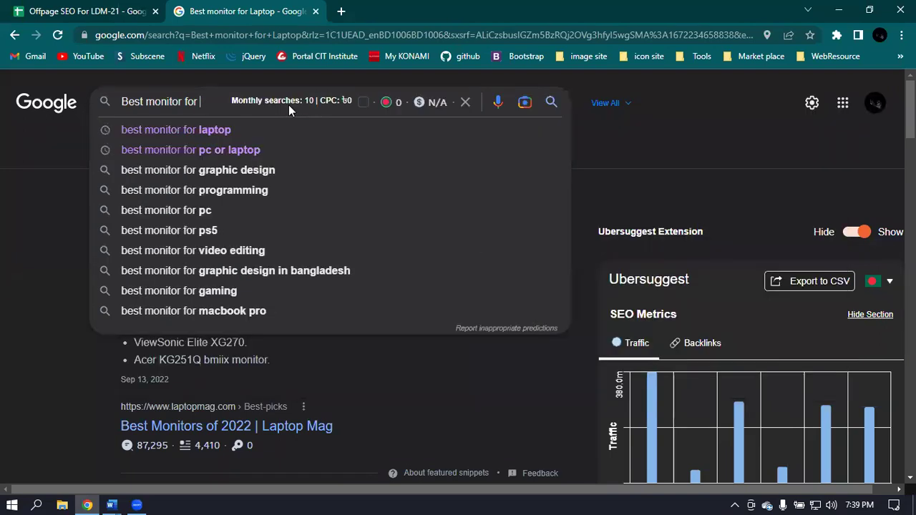
text(pc)
key(Return)
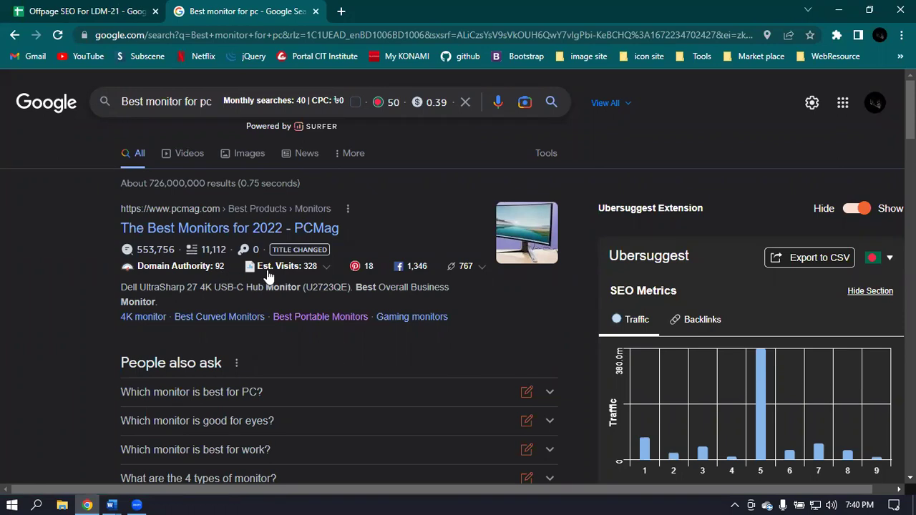
- Expand the backlink details of the PCMag result and examine the backlink count, linking URLs and domain authority
mouse_move(288, 275)
mouse_move(359, 272)
click(477, 269)
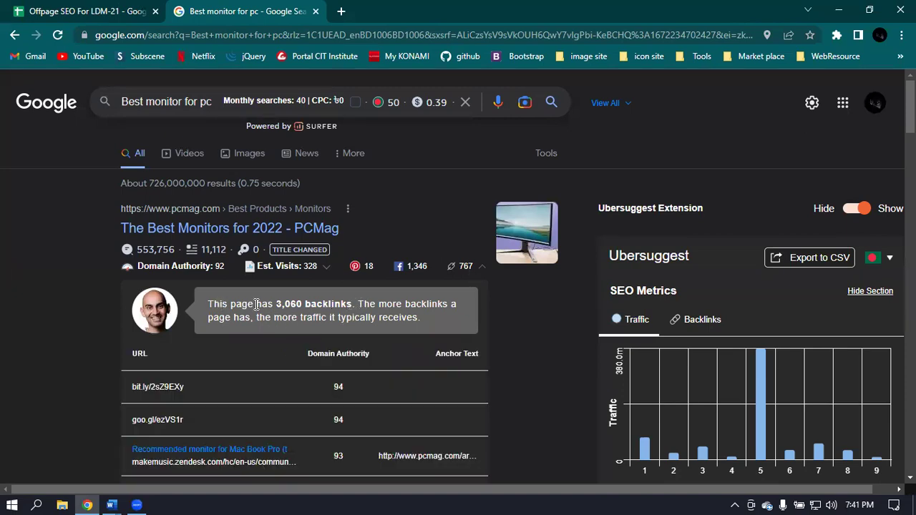
drag(277, 303, 353, 303)
click(330, 419)
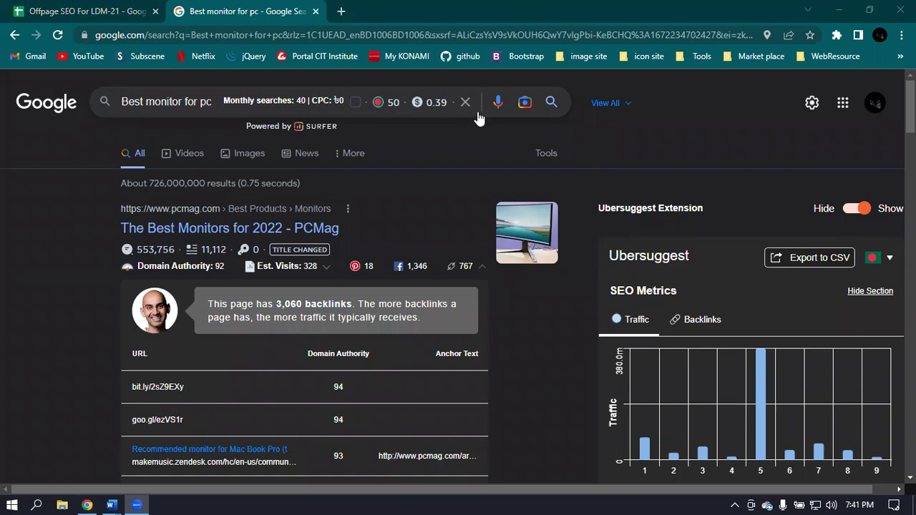
click(561, 310)
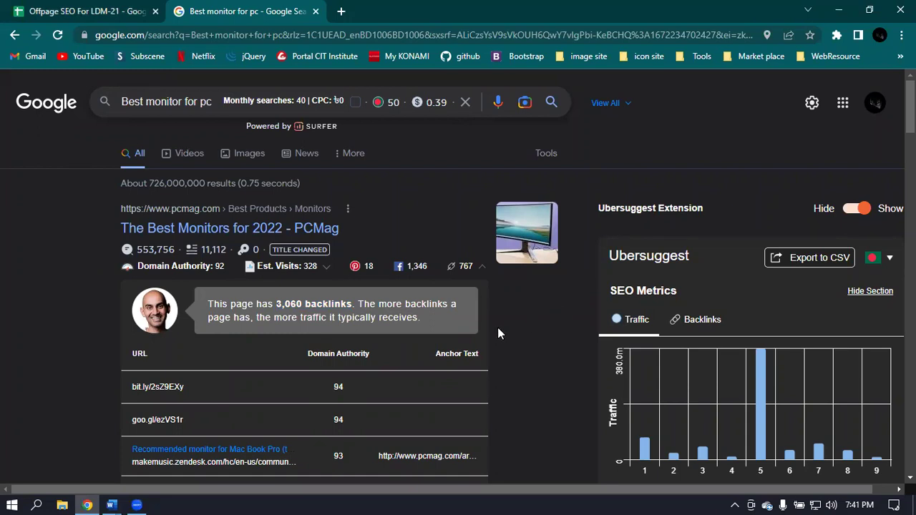
scroll(511, 313, down, 4)
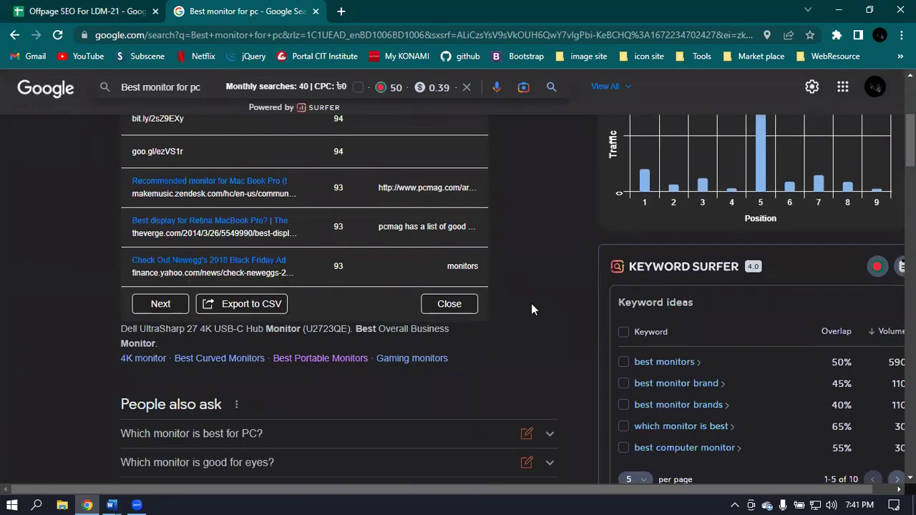
scroll(531, 309, up, 2)
scroll(531, 310, down, 1)
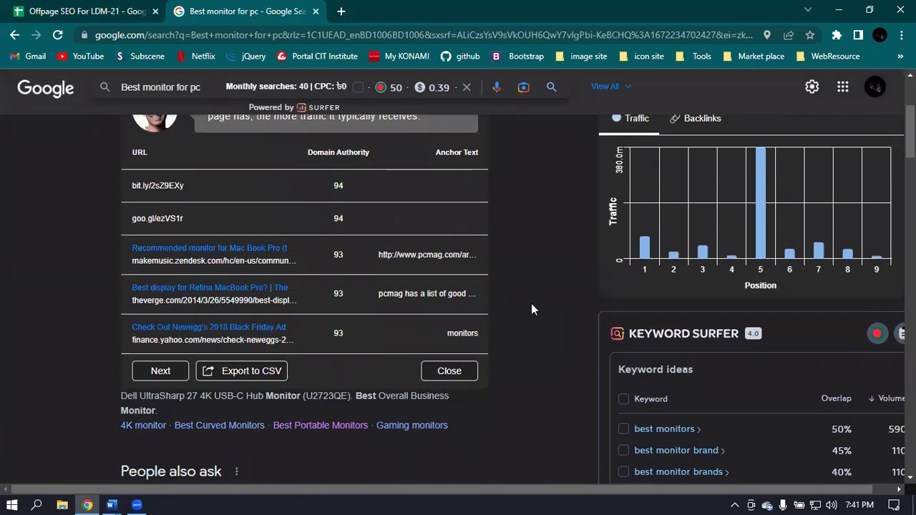
- Collapse the PCMag backlink details and compare the domain authority of the PCMag, RTINGS and TechRadar results for "Best monitor for pc"
scroll(531, 310, up, 2)
scroll(532, 309, up, 1)
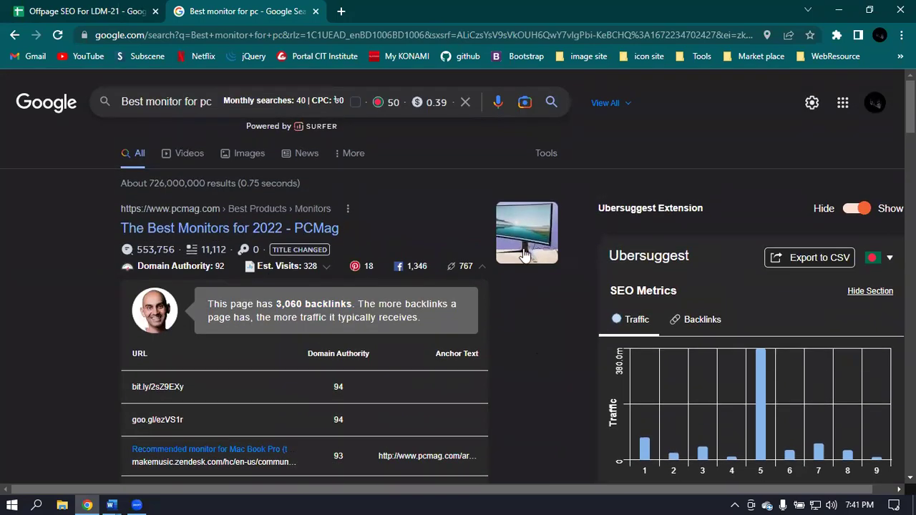
click(470, 266)
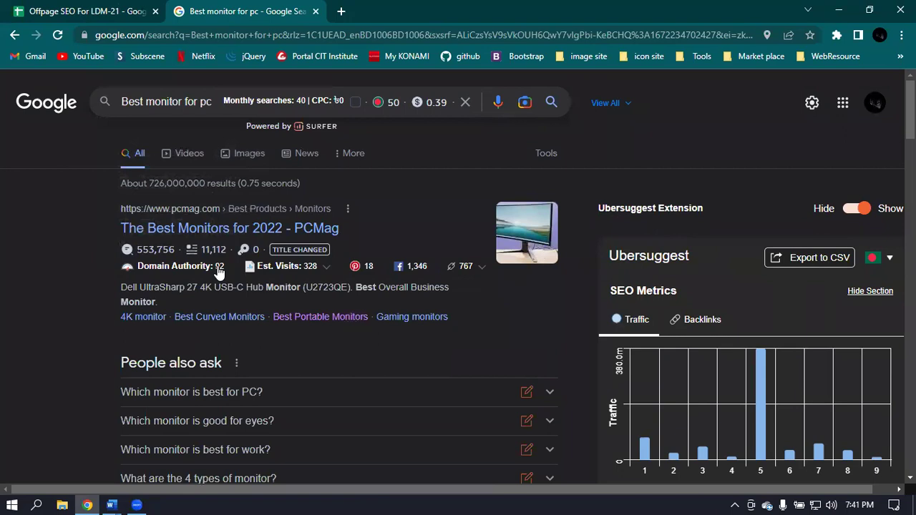
scroll(215, 270, down, 2)
scroll(219, 272, down, 3)
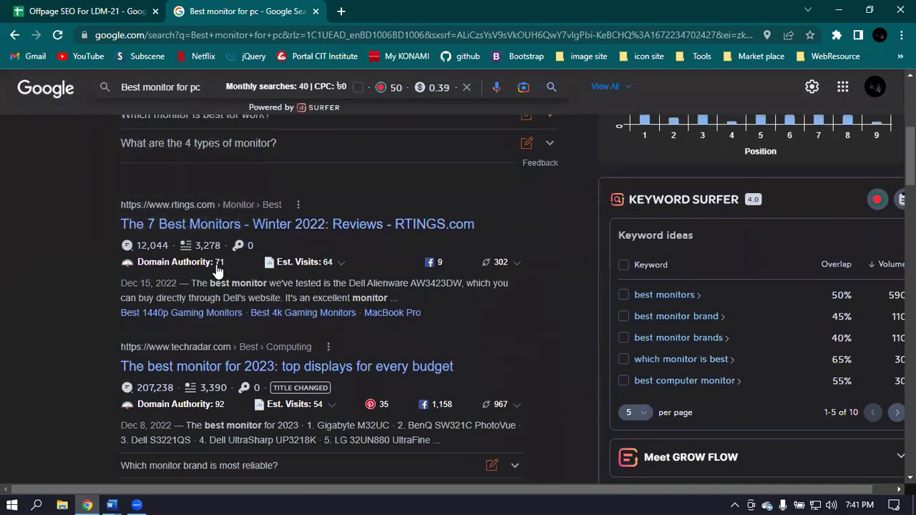
scroll(219, 272, down, 1)
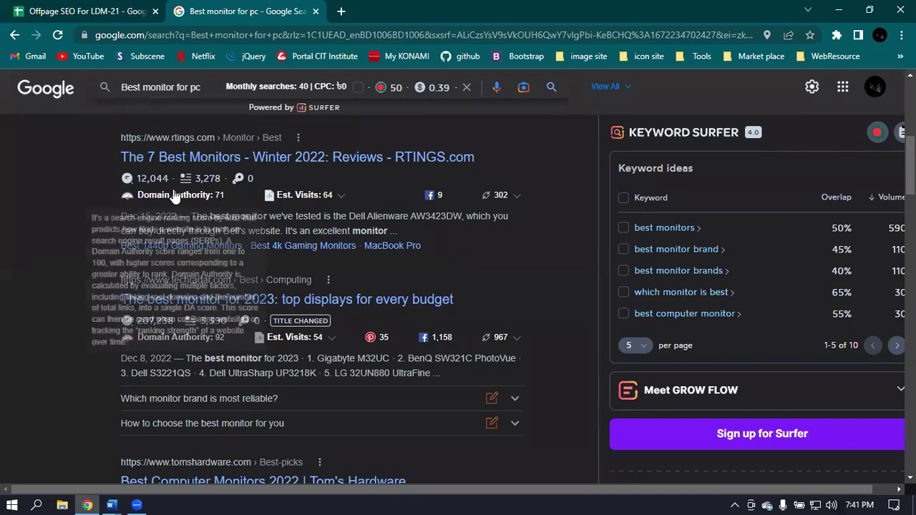
scroll(236, 215, up, 1)
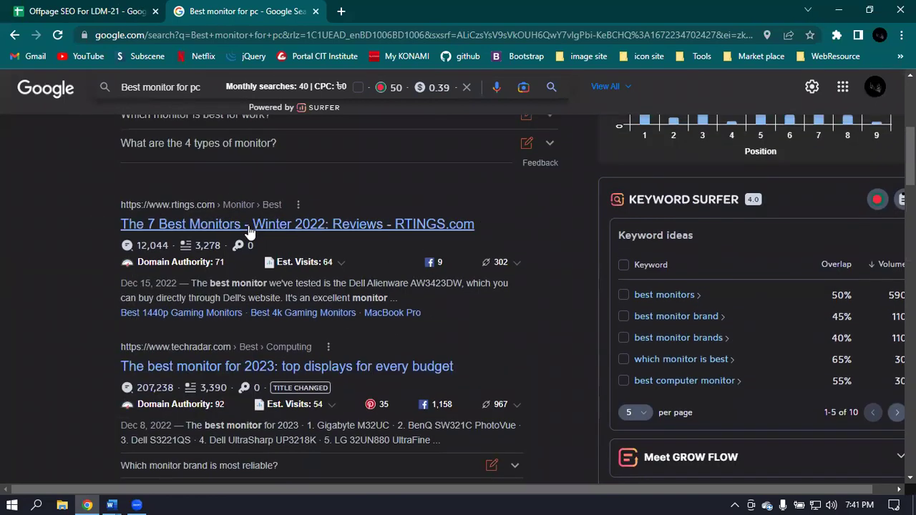
scroll(215, 115, up, 3)
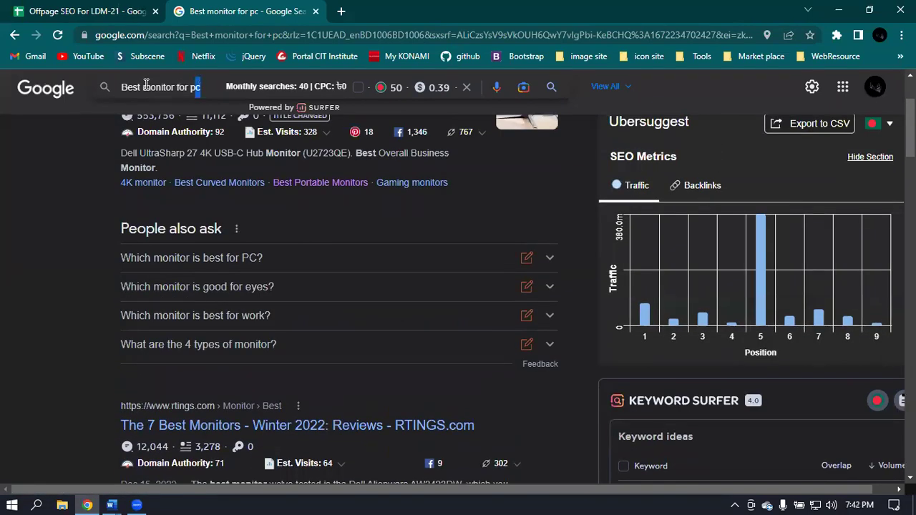
triple_click(200, 86)
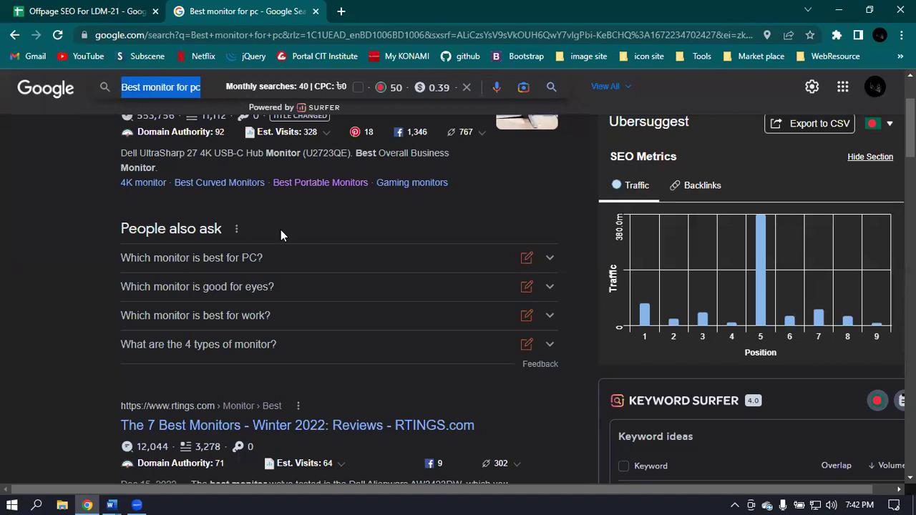
scroll(280, 230, down, 1)
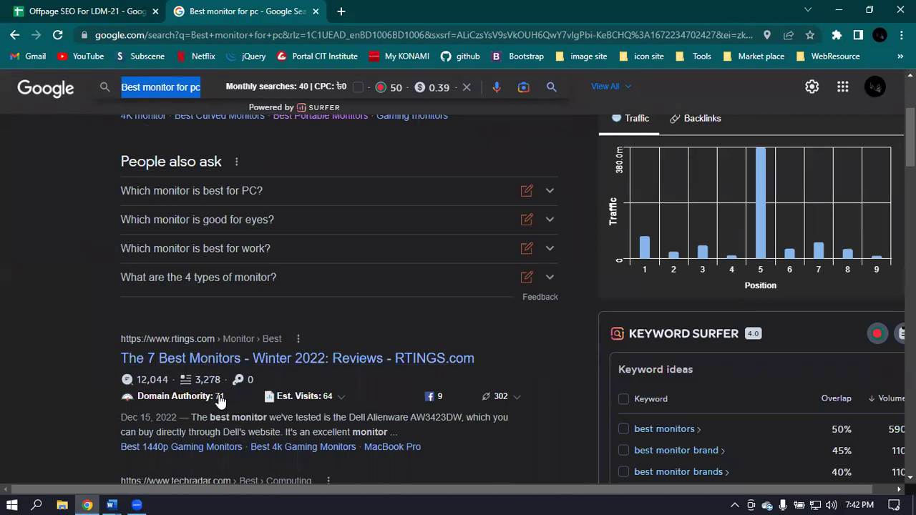
scroll(219, 404, up, 3)
scroll(237, 393, down, 4)
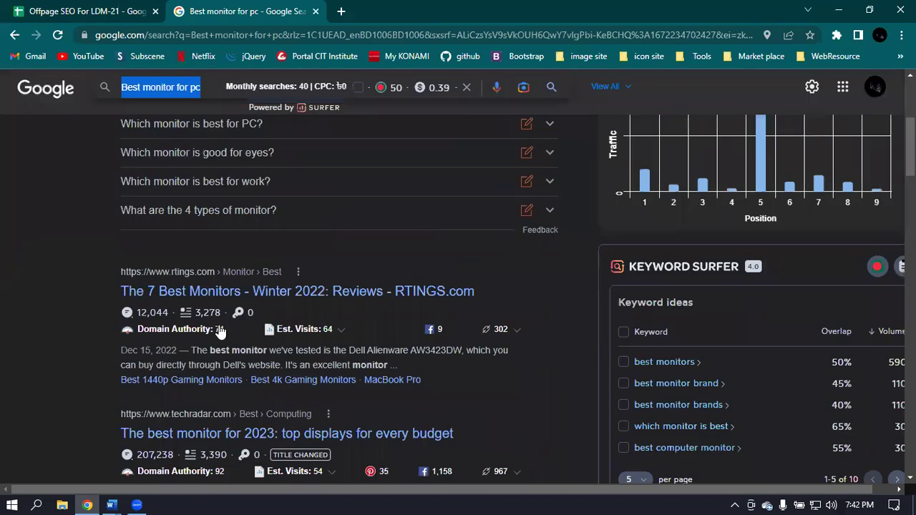
- Expand the backlink details of the RTINGS result, examine the backlink count and linking sites, and collapse them again
scroll(220, 331, down, 1)
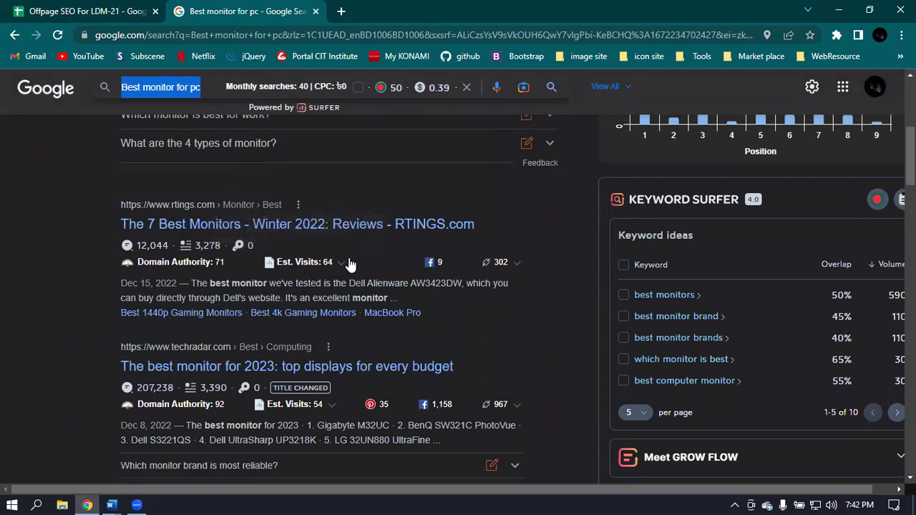
click(518, 268)
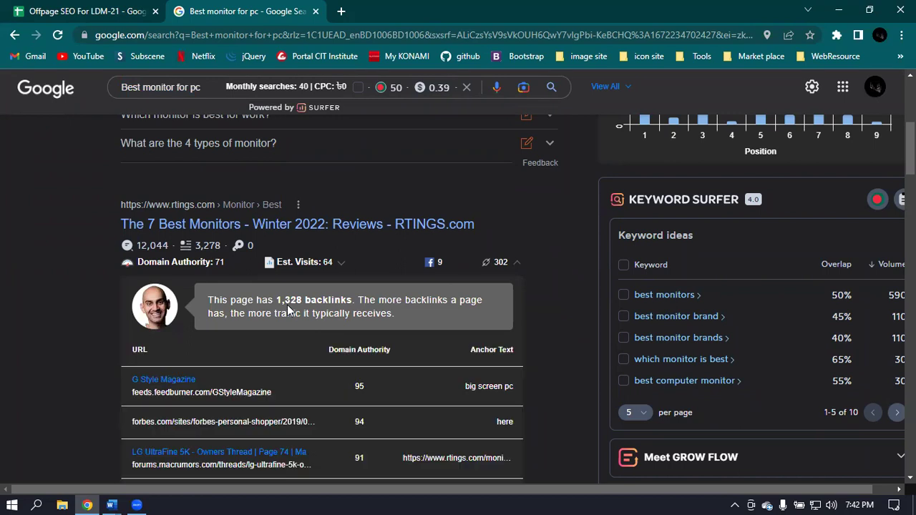
click(515, 264)
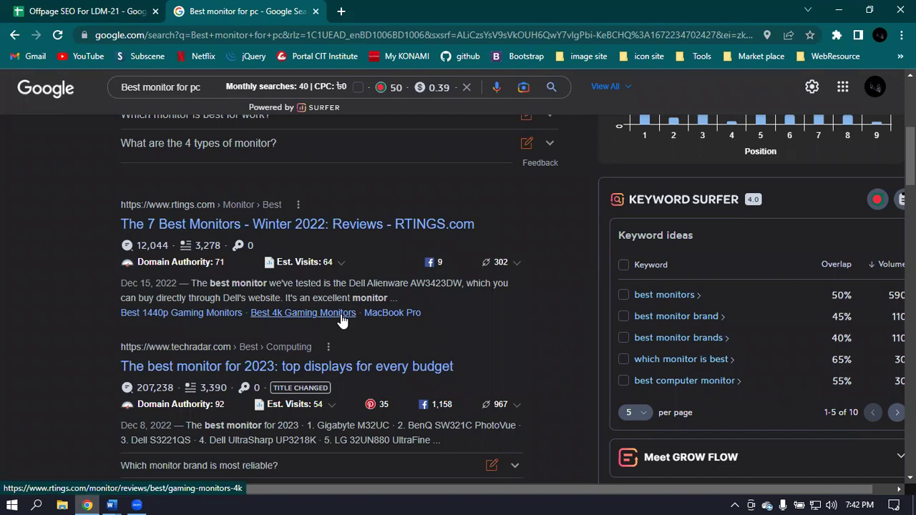
- Return to the keyword sheet and enter 30 as the monthly search volume for "Best monitor for Pc/Laptop" in B4
scroll(341, 317, up, 5)
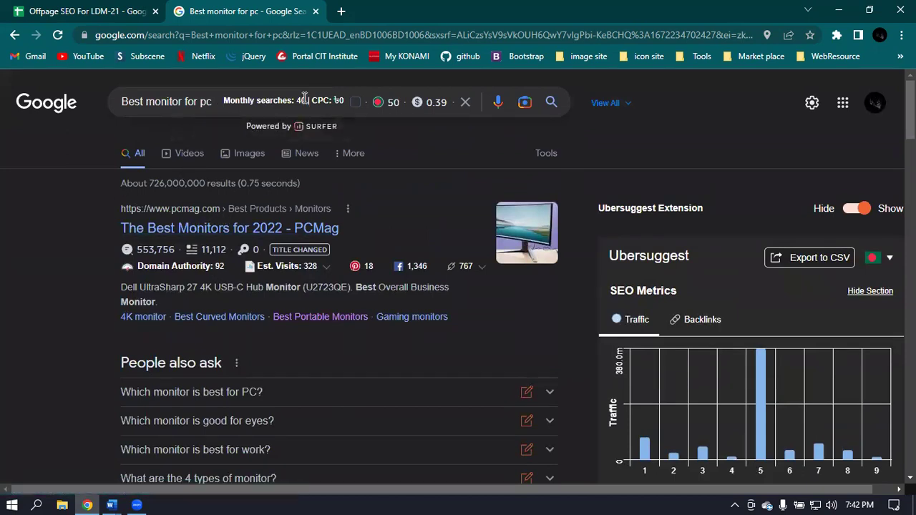
click(52, 9)
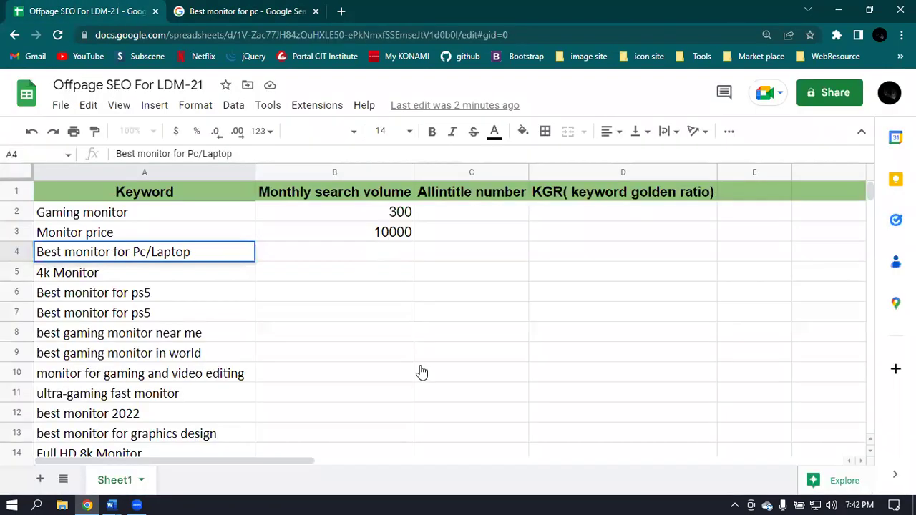
click(389, 253)
double_click(390, 250)
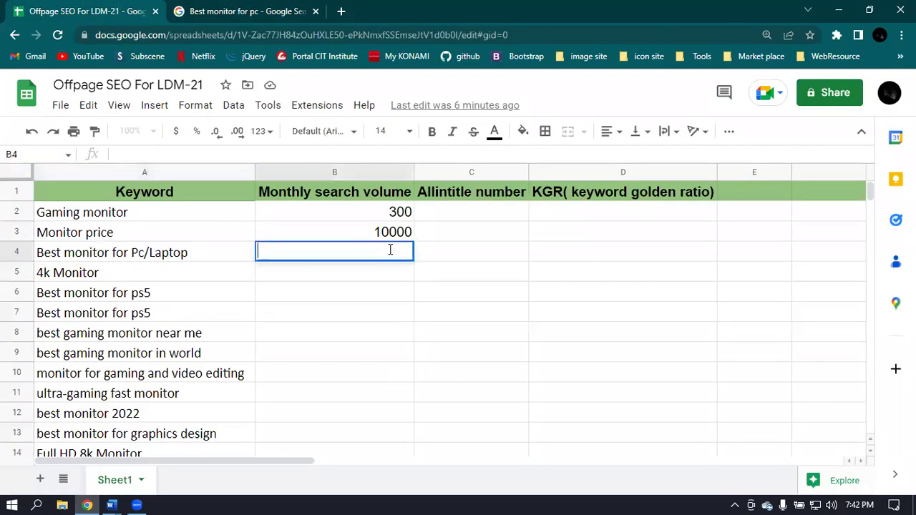
text(30)
click(353, 278)
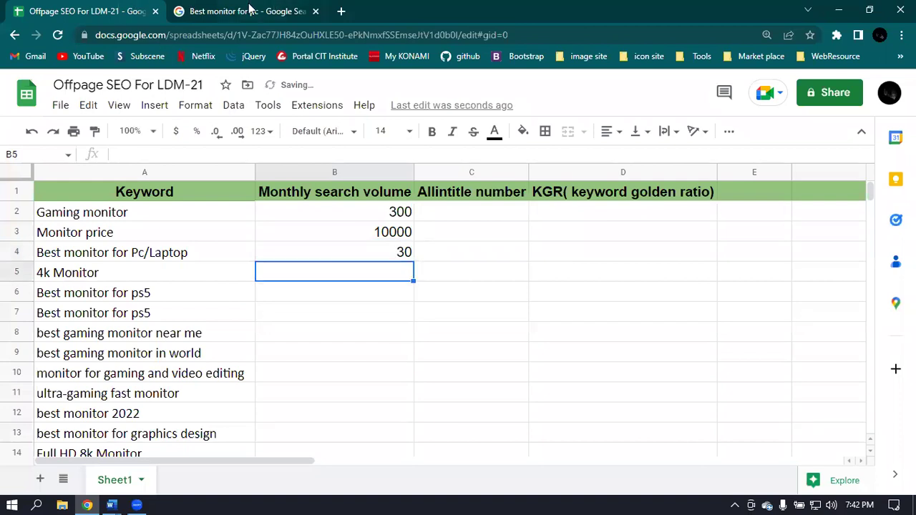
- Change the Google search to "4k monitor" and show the keyword's monthly search volume
click(249, 8)
drag(210, 101, 123, 101)
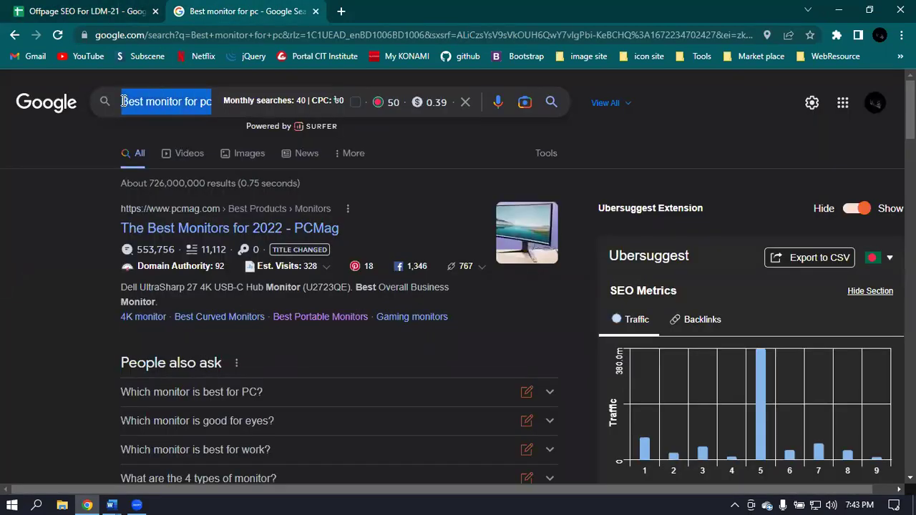
text(4k )
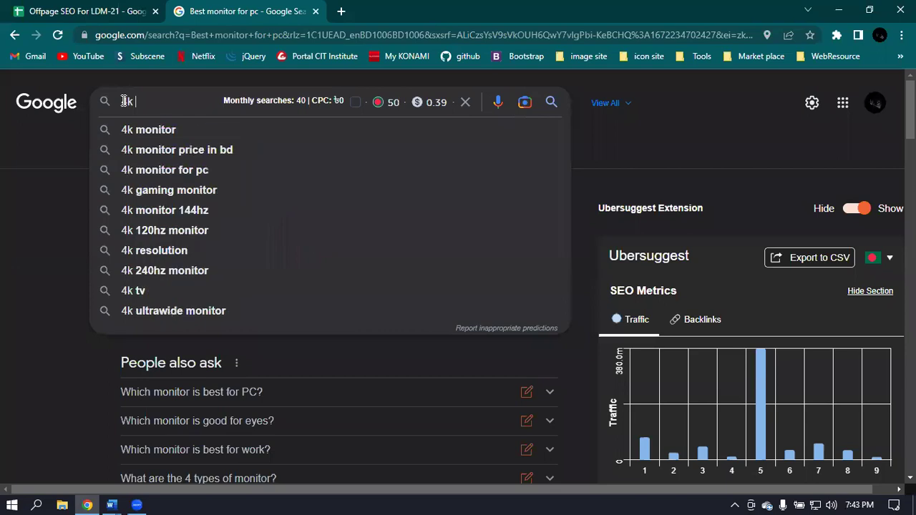
text(monitor)
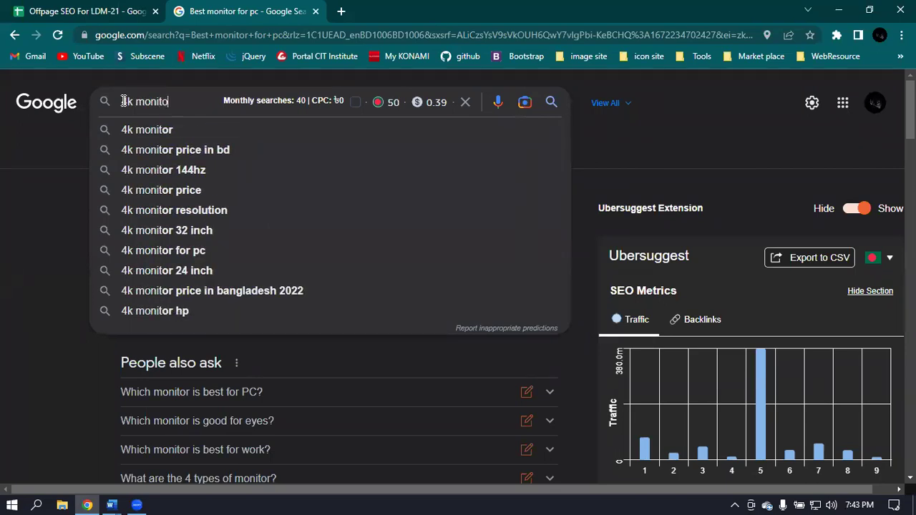
key(Return)
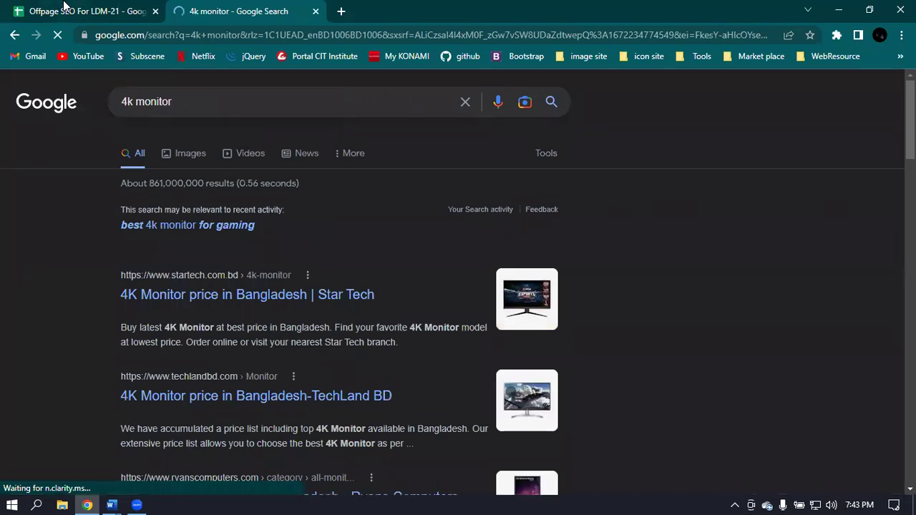
click(86, 11)
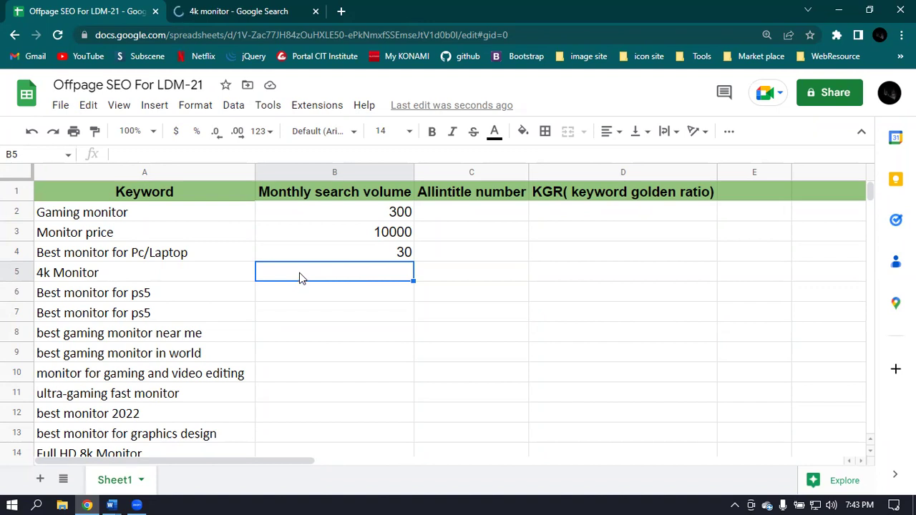
click(261, 11)
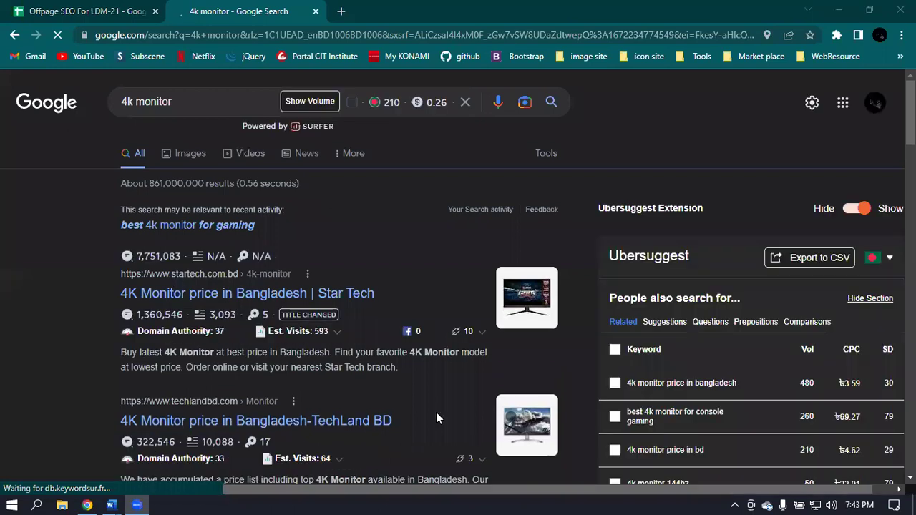
click(306, 106)
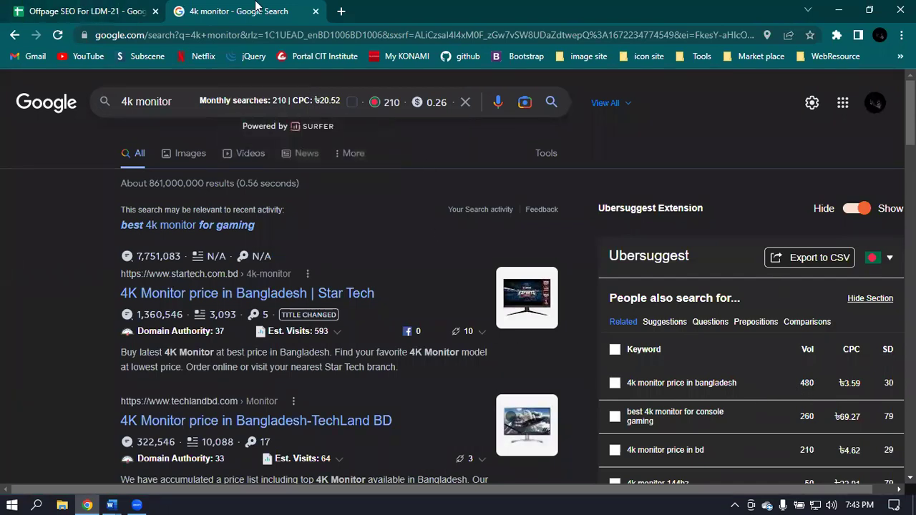
- Record 300 as the monthly search volume for "4k Monitor" in cell B5 of the sheet
click(80, 10)
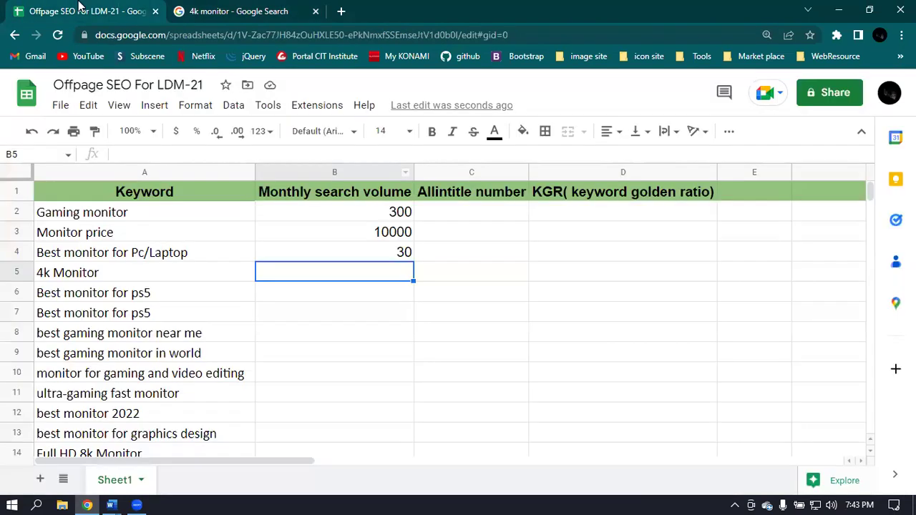
double_click(379, 272)
text(350)
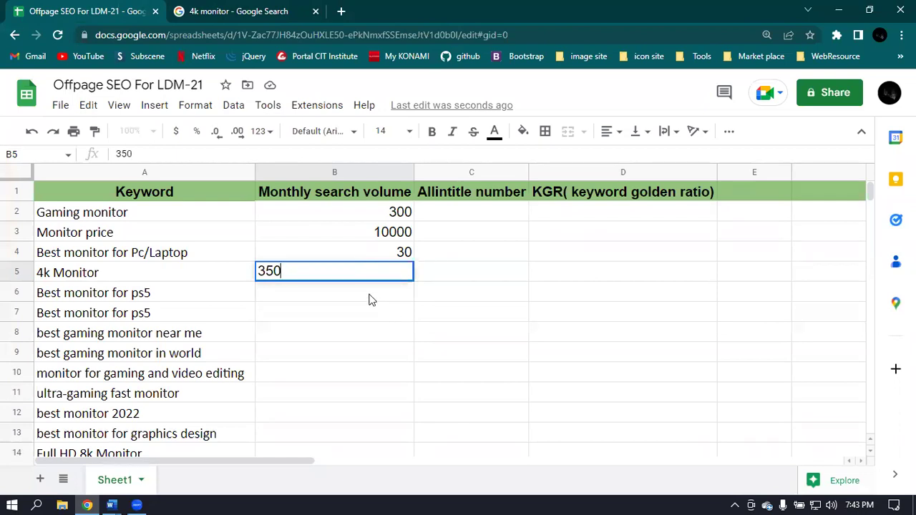
key(BackSpace)
key(BackSpace)
text(00)
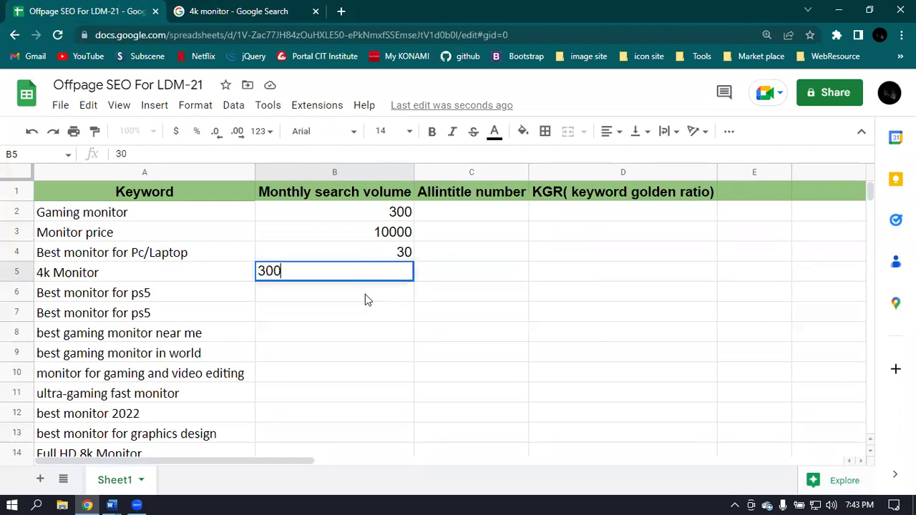
key(Return)
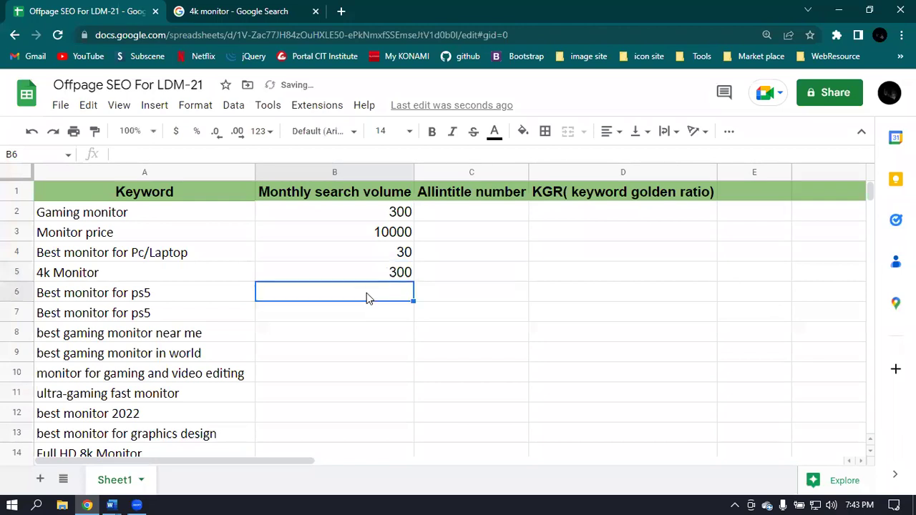
- Delete the duplicate keyword "Best monitor for ps5" from cell A7
click(200, 315)
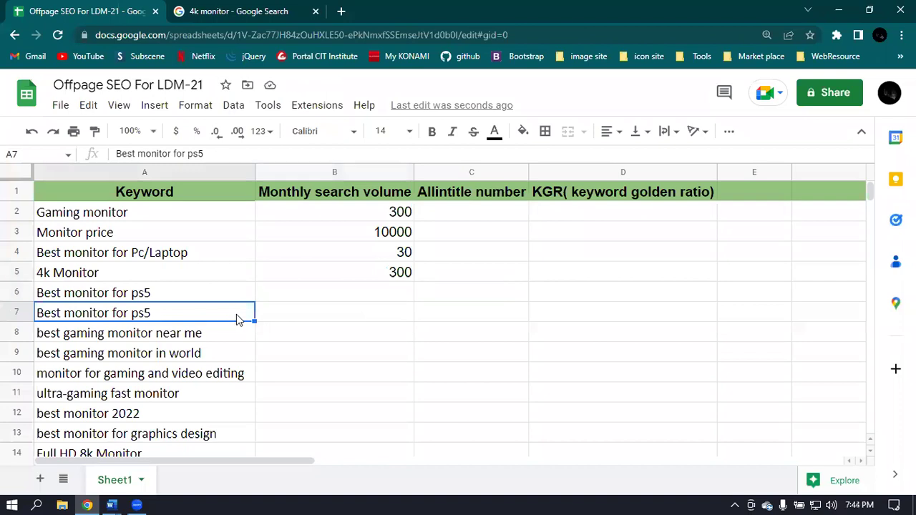
key(Delete)
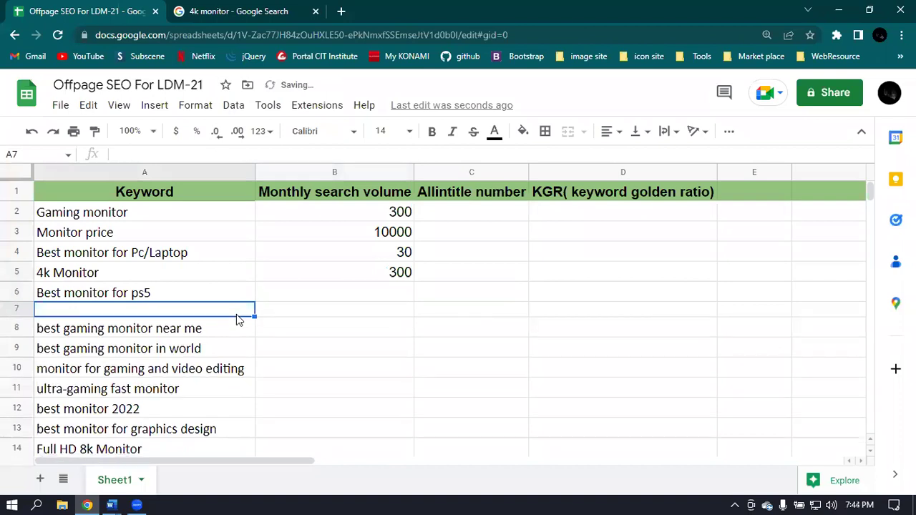
click(293, 310)
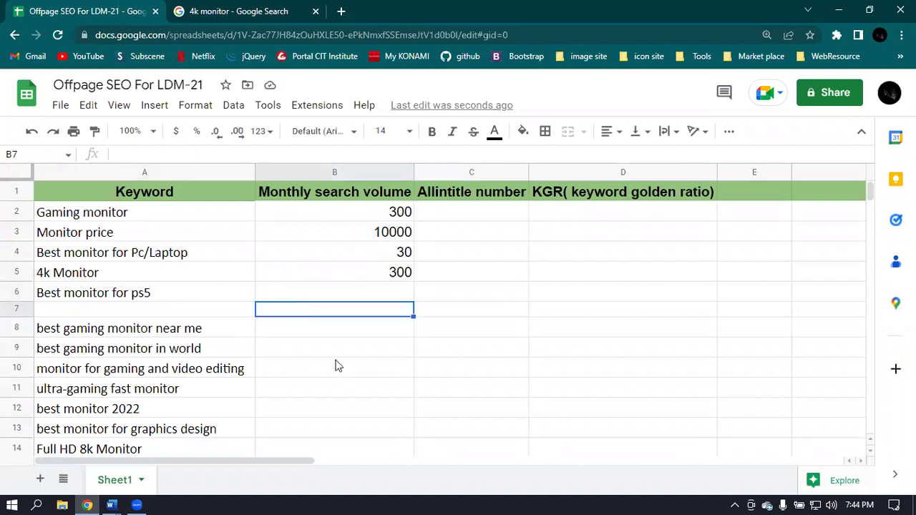
- Copy the keyword "What is a monitor?" from cell A22 and clear it from that cell
scroll(172, 393, down, 5)
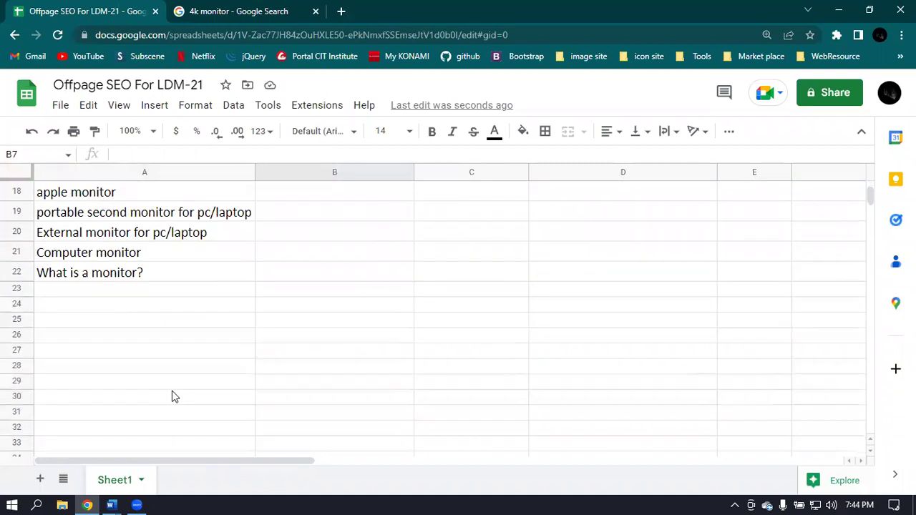
double_click(138, 272)
key(ctrl+a)
key(ctrl+c)
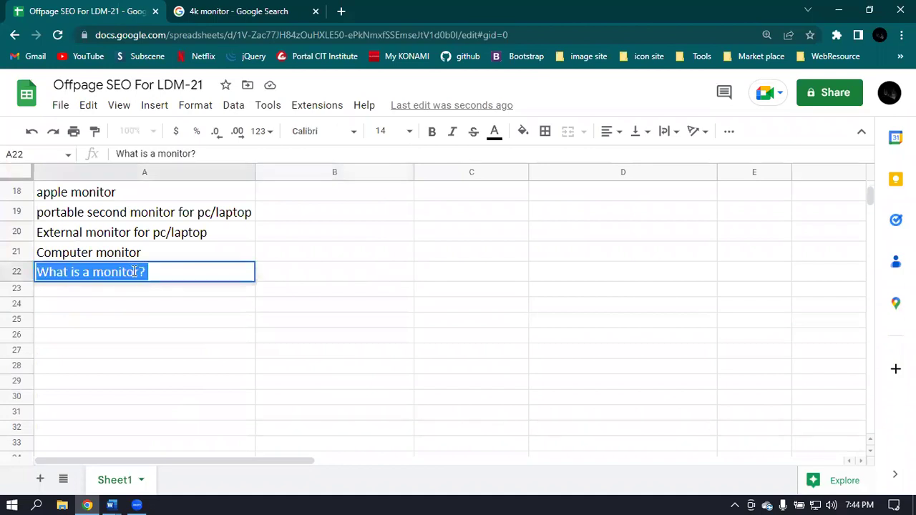
key(BackSpace)
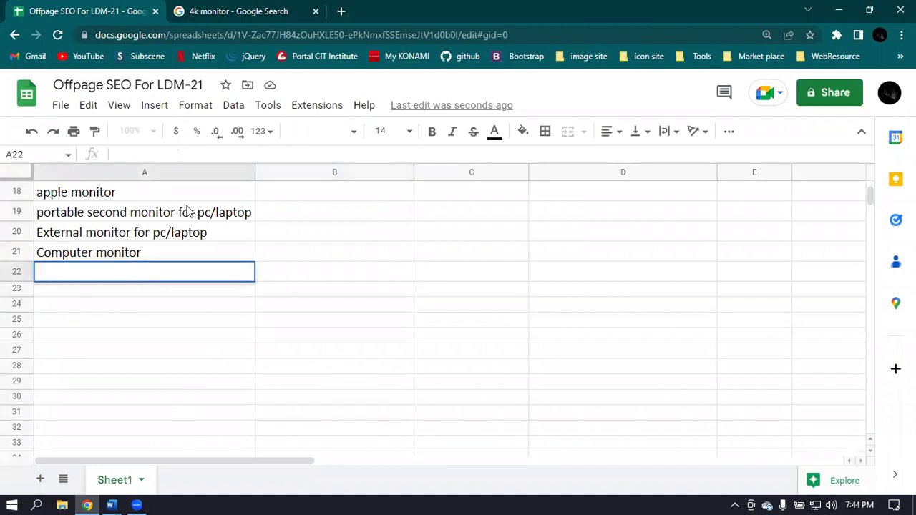
scroll(96, 279, up, 3)
scroll(265, 323, up, 1)
scroll(280, 323, down, 1)
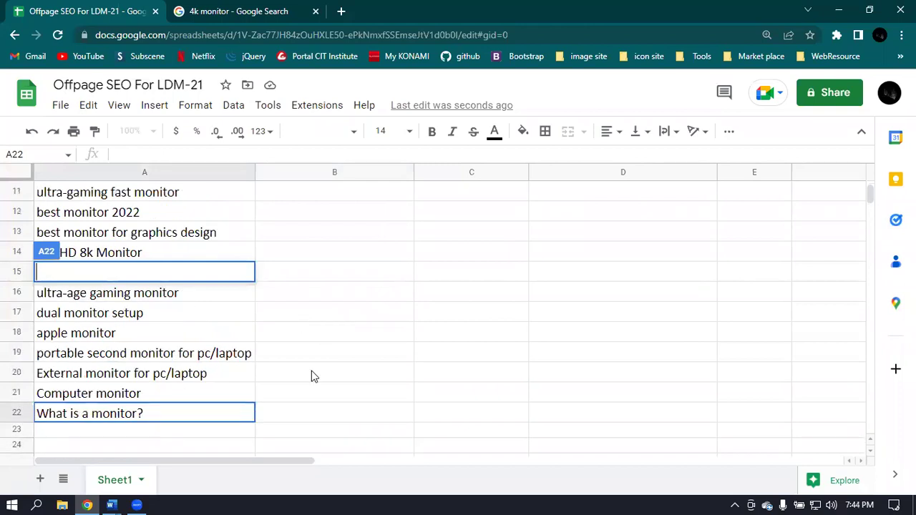
click(327, 395)
scroll(247, 297, up, 2)
scroll(256, 300, up, 2)
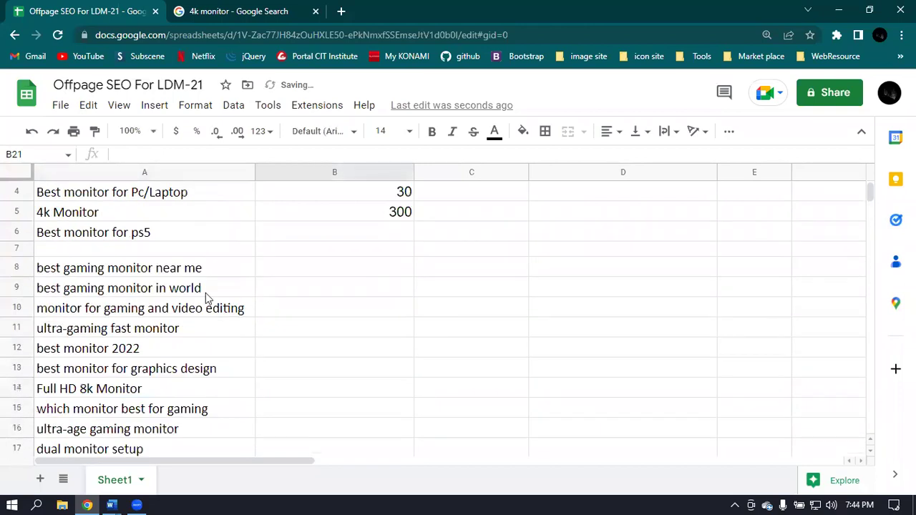
- Paste the copied keyword "What is a monitor?" into the empty cell A7
click(83, 252)
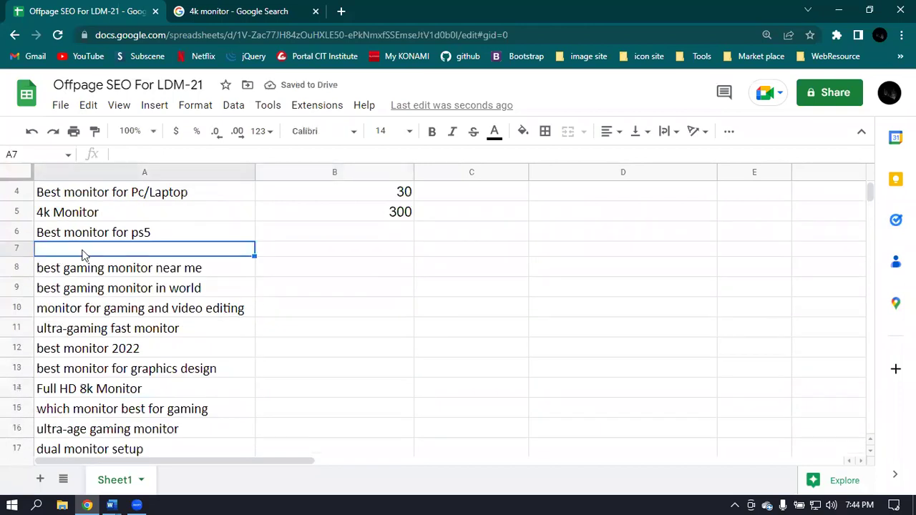
key(ctrl+v)
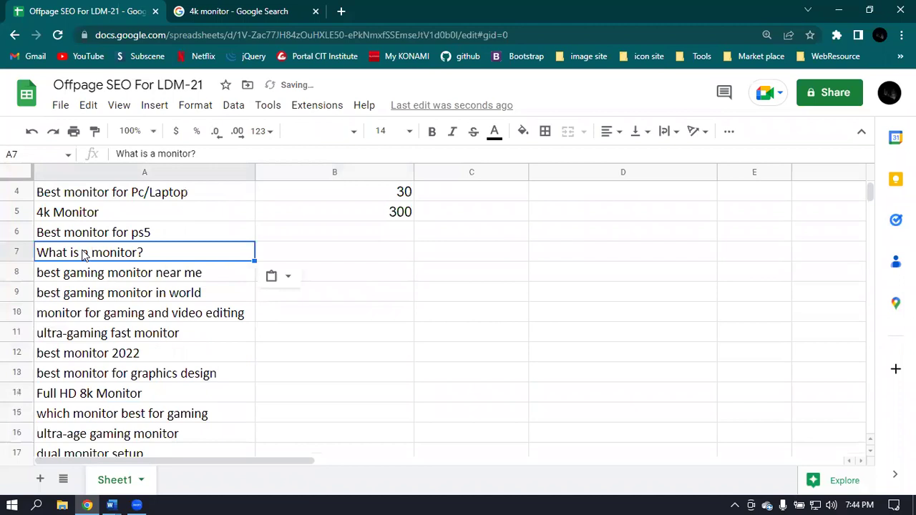
click(374, 237)
- Search Google for the keyword "Best monitor for ps5" copied from cell A6 and show its monthly search volume
click(175, 232)
triple_click(175, 232)
key(ctrl+c)
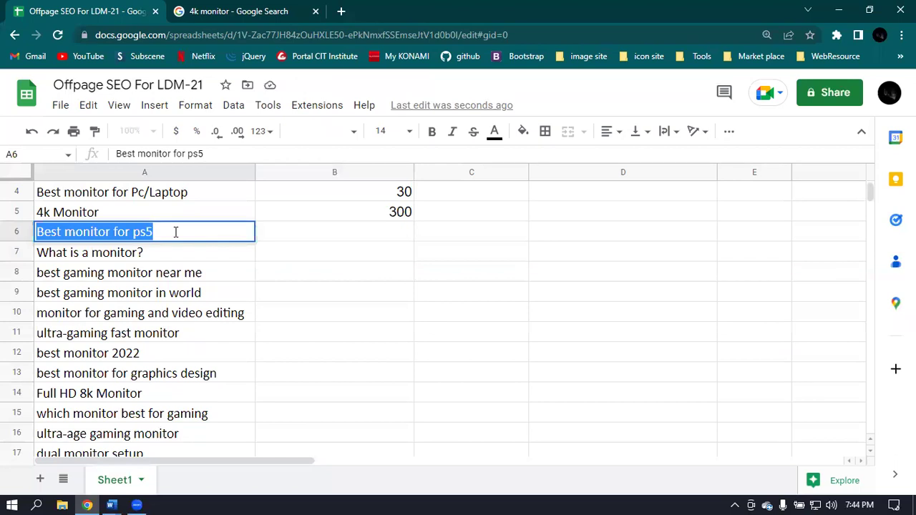
click(209, 11)
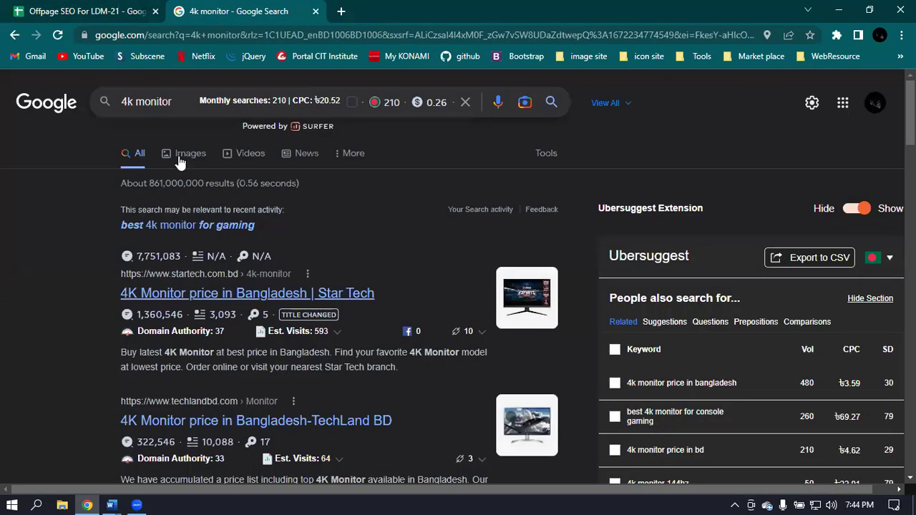
triple_click(182, 103)
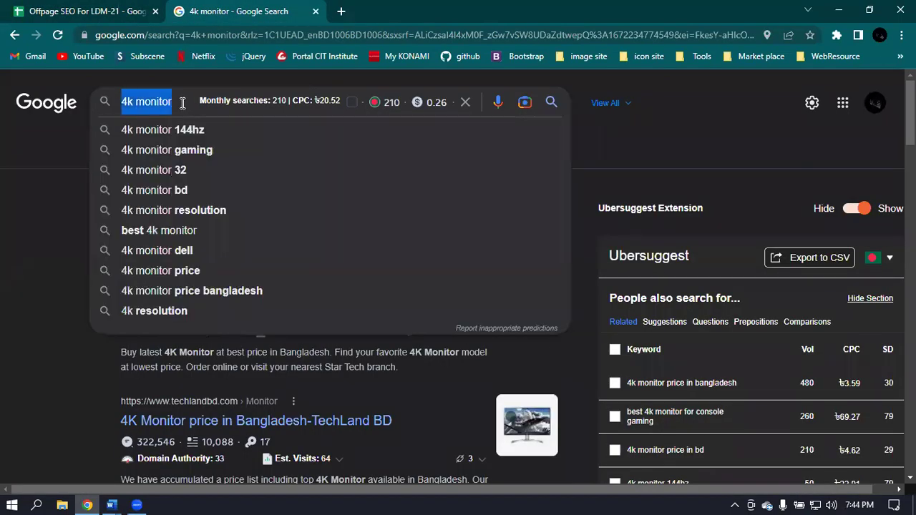
key(ctrl+v)
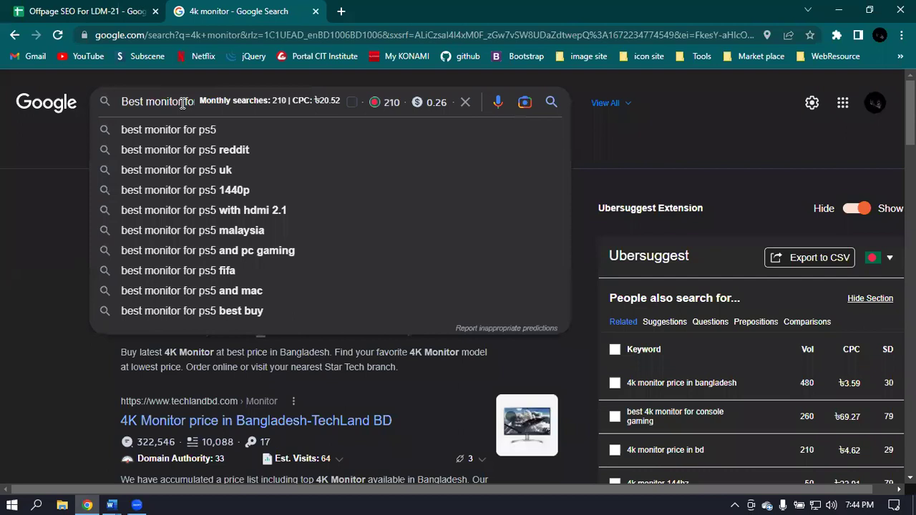
key(Return)
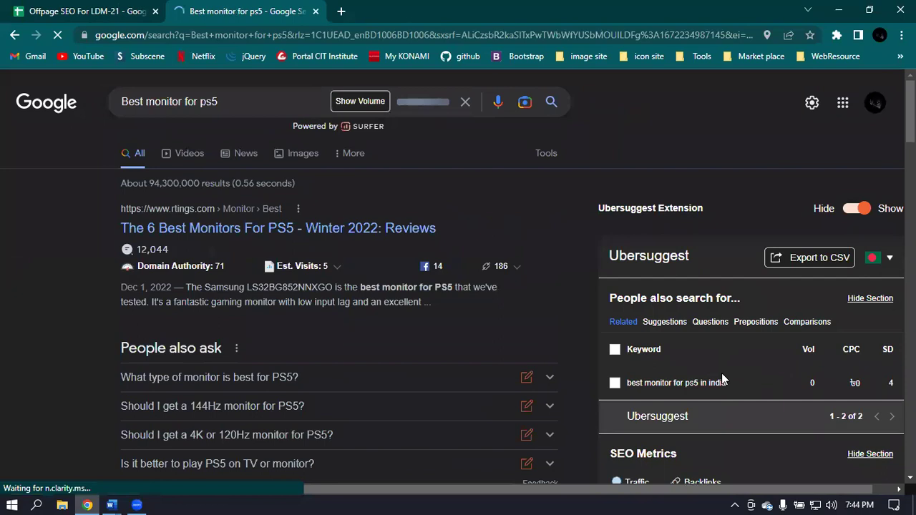
click(318, 101)
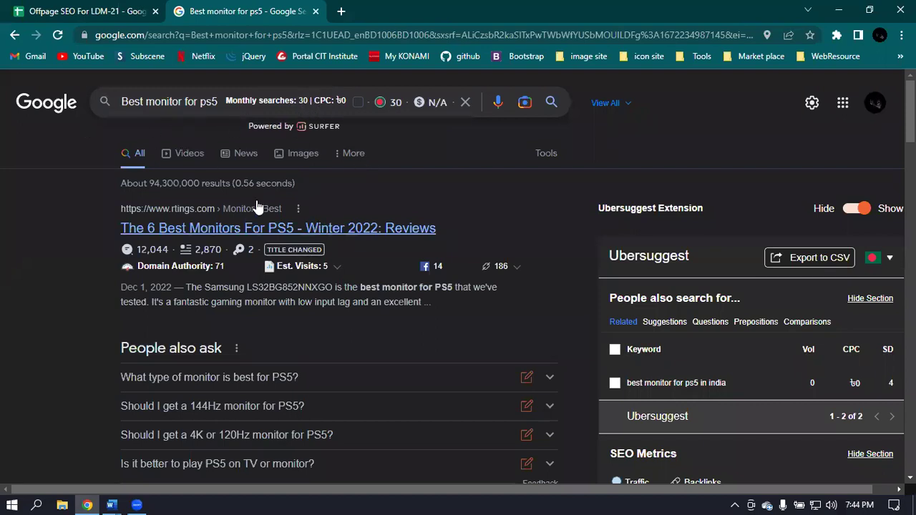
- Record 30 as the monthly search volume for "Best monitor for ps5" in cell B6 of the sheet
click(42, 7)
click(385, 217)
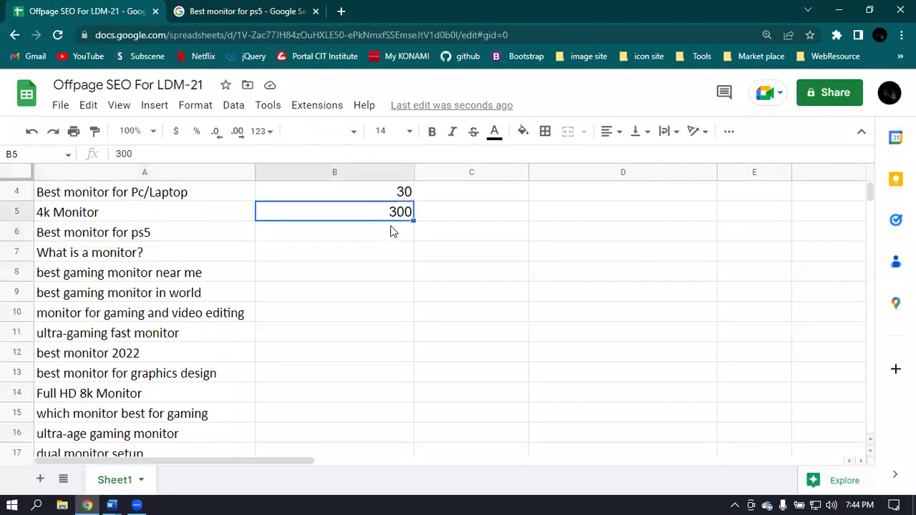
double_click(394, 230)
text(30)
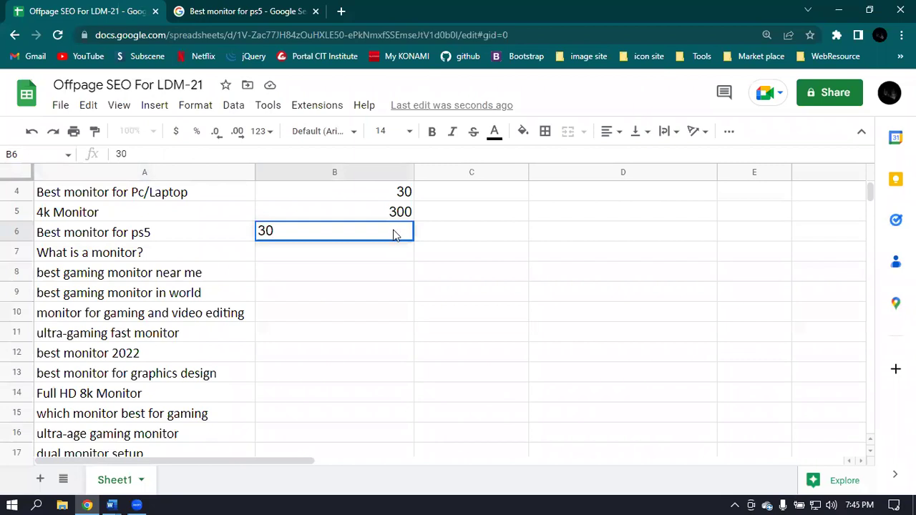
key(Return)
- Search Google for the keyword "What is a monitor?" copied from cell A7 and check its volume in the Ubersuggest related keywords
click(143, 258)
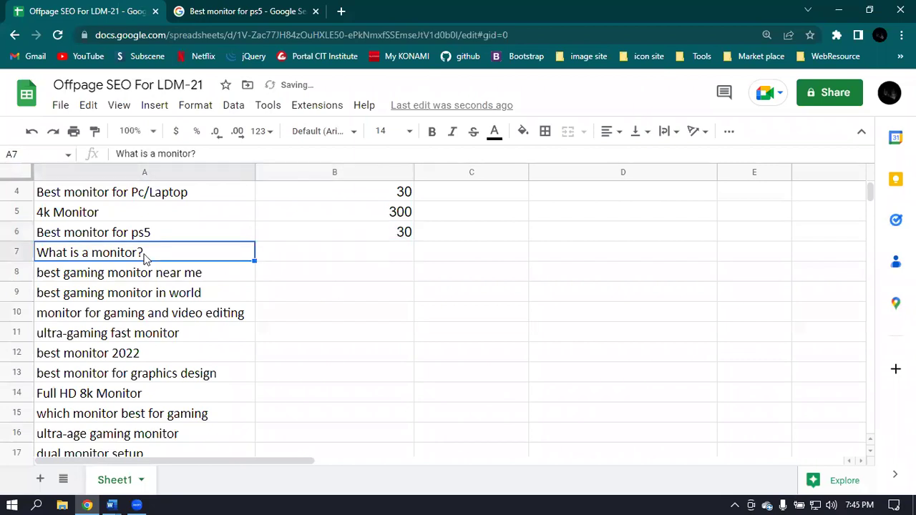
triple_click(145, 253)
key(ctrl+c)
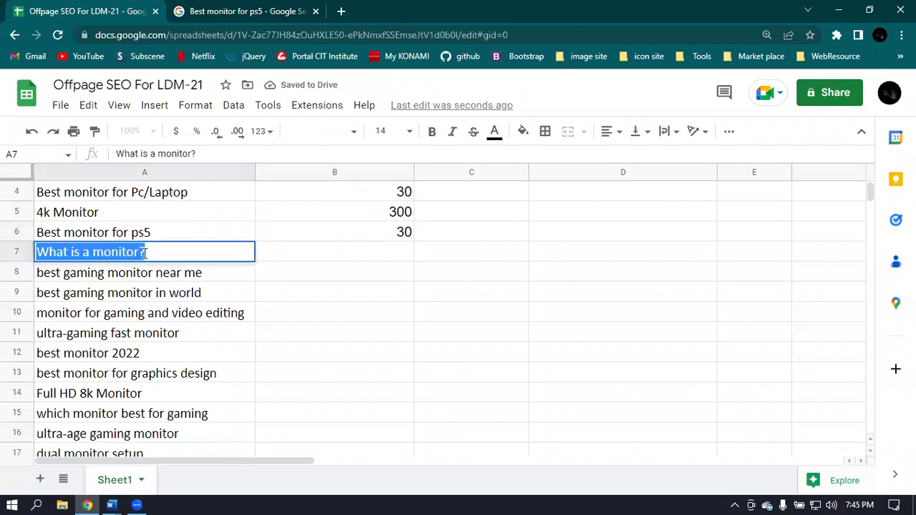
click(223, 9)
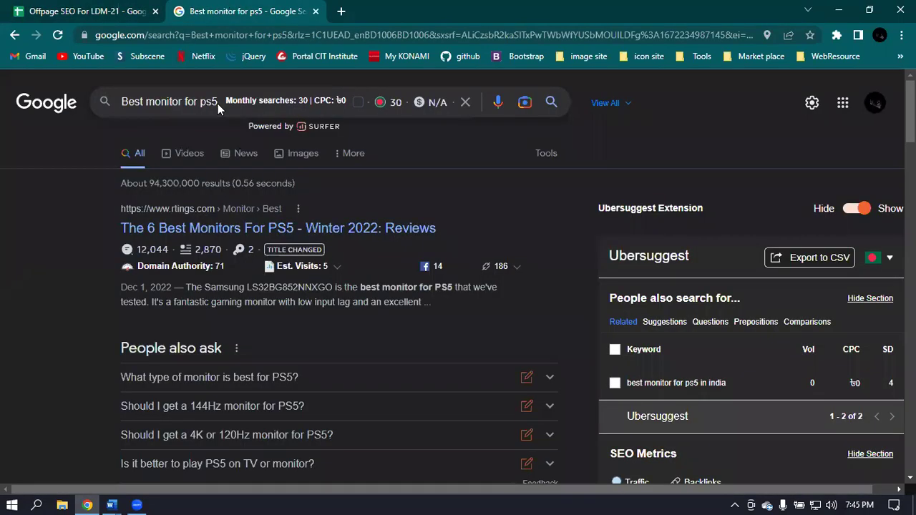
triple_click(218, 100)
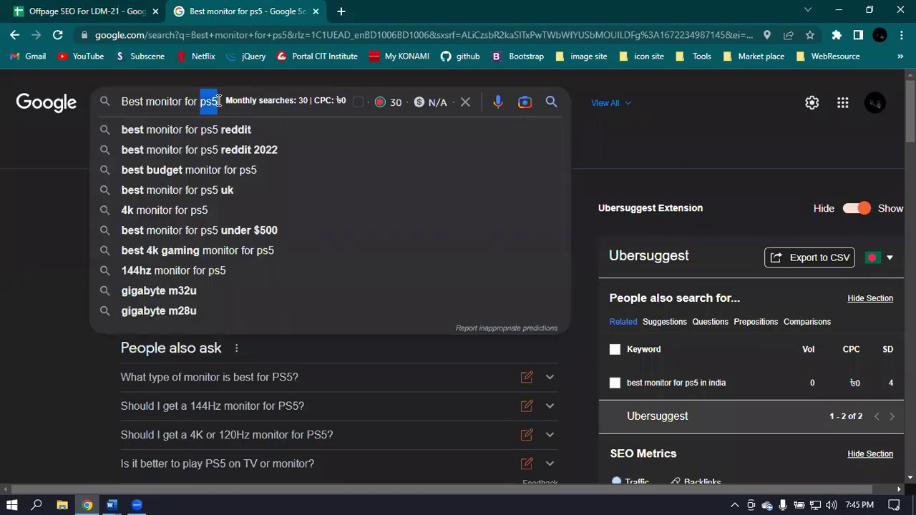
key(ctrl+v)
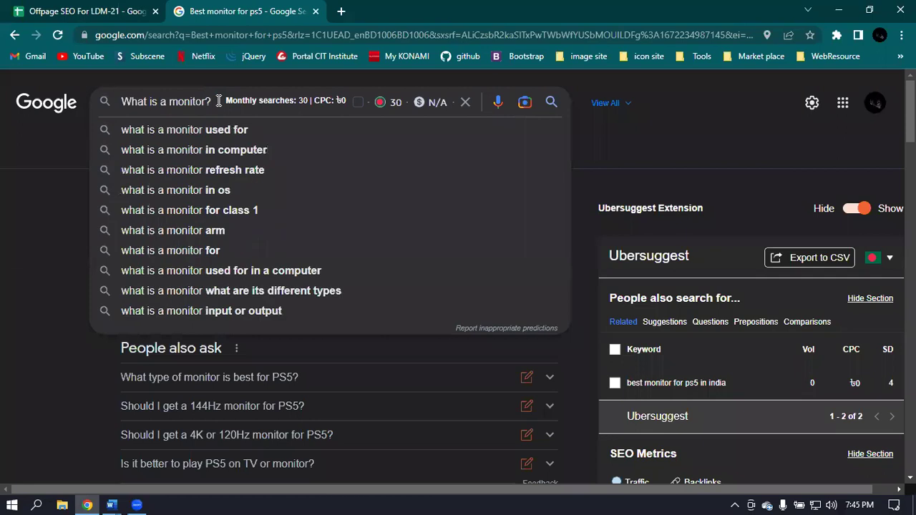
key(Return)
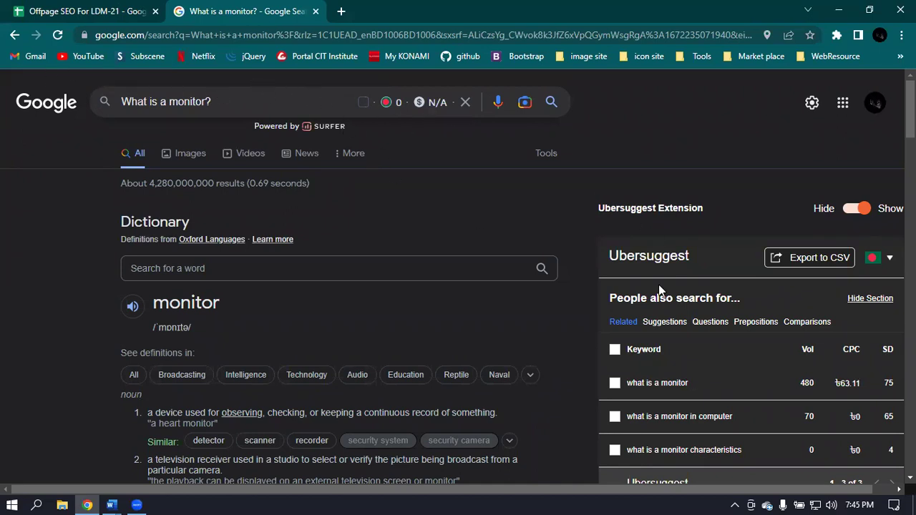
scroll(630, 350, down, 1)
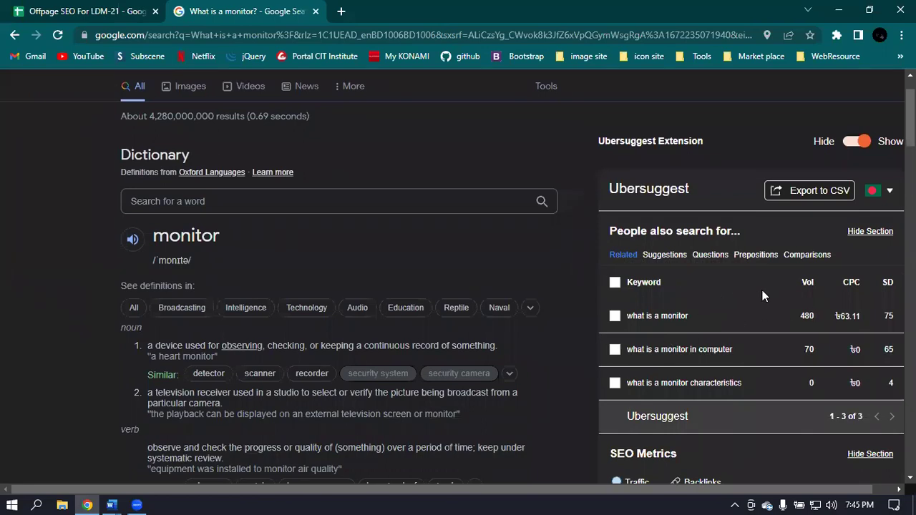
scroll(764, 288, up, 1)
- Record 300 as the monthly search volume for "What is a monitor?" in cell B7 of the sheet
click(84, 11)
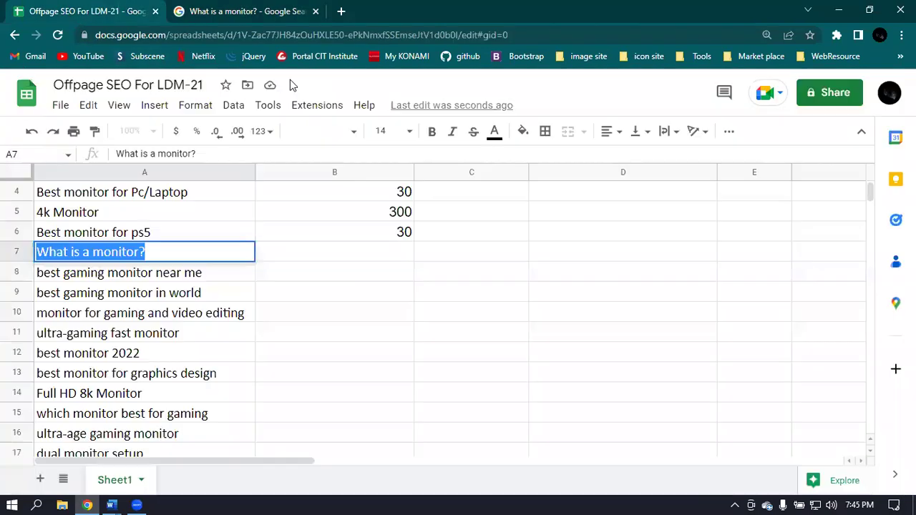
click(394, 255)
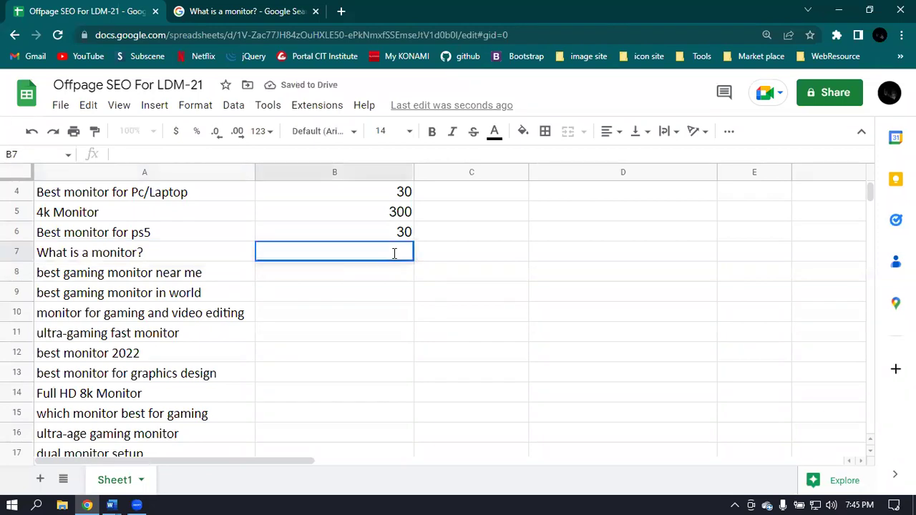
text(300)
key(Return)
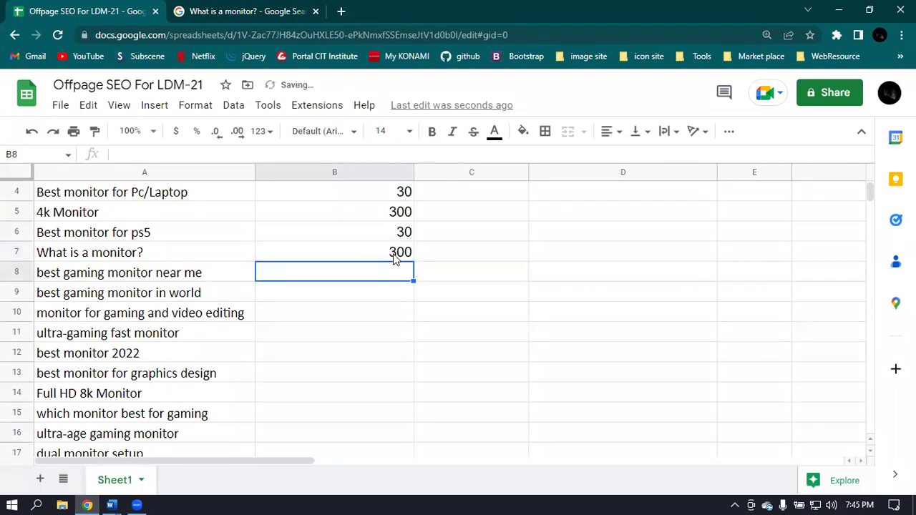
- Search Google for the keyword "best gaming monitor near me" copied from cell A8 and show its monthly search volume
click(202, 273)
double_click(205, 272)
key(ctrl+c)
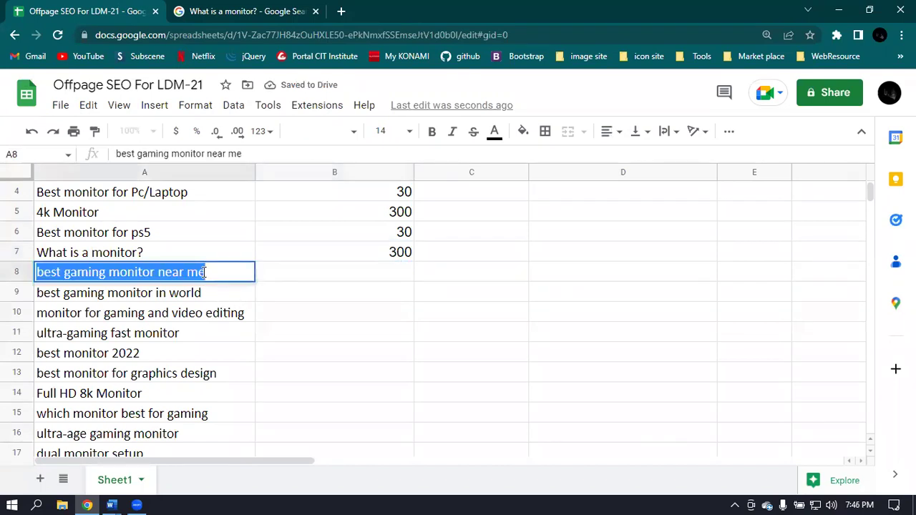
click(225, 9)
double_click(211, 101)
click(211, 102)
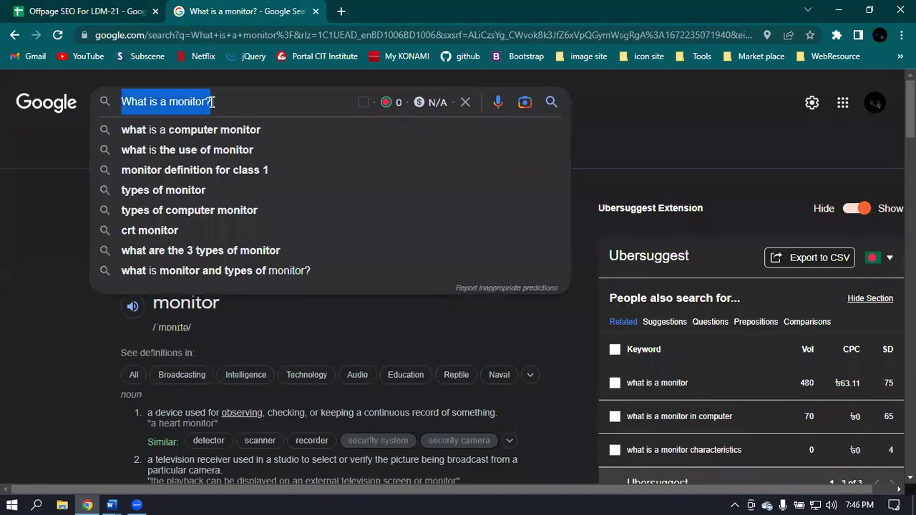
key(ctrl+v)
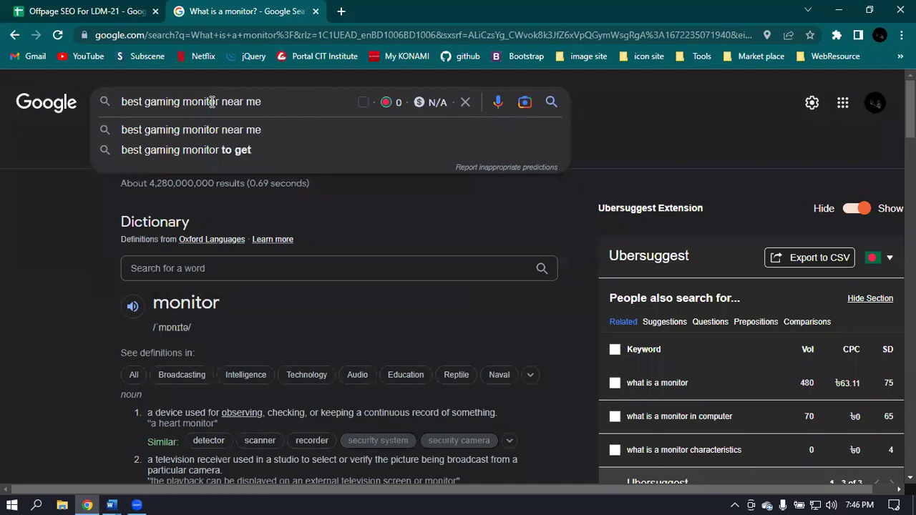
key(Return)
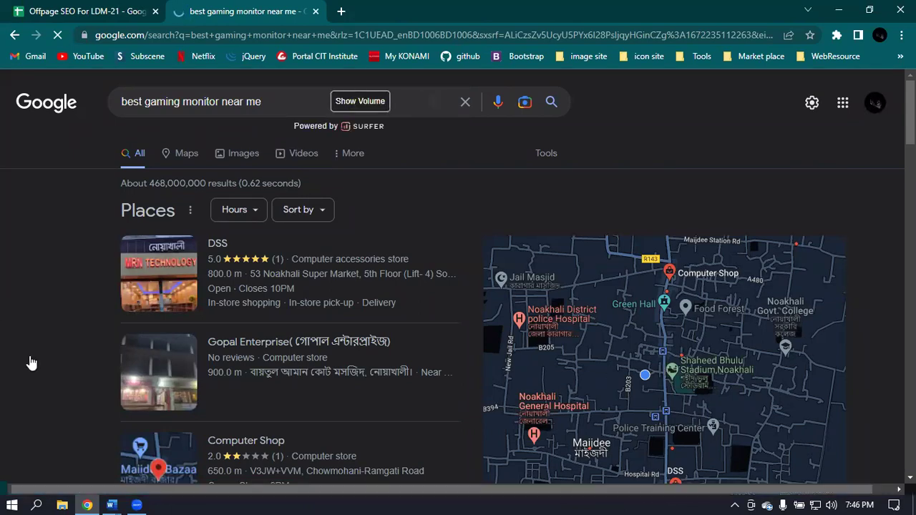
click(376, 106)
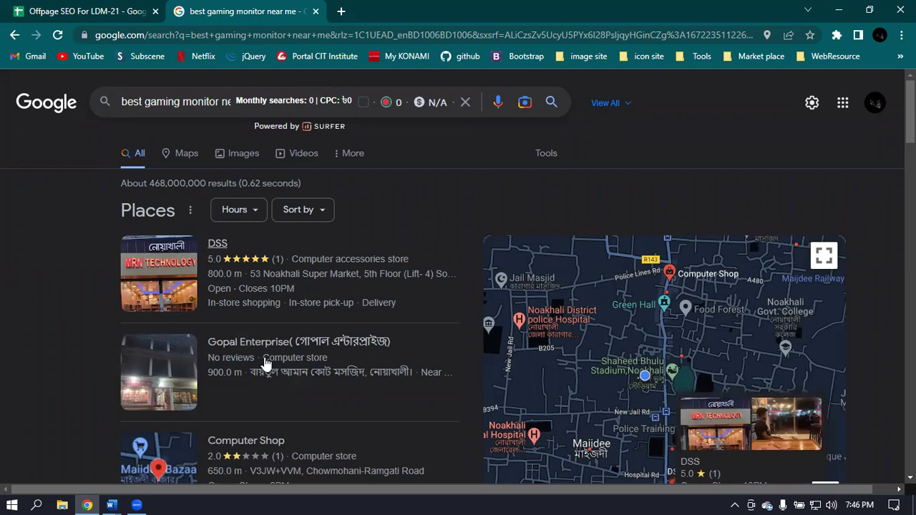
- Examine the results page for "best gaming monitor near me", including the Ubersuggest traffic chart and the Keyword Surfer keyword ideas
scroll(201, 315, down, 1)
scroll(242, 282, up, 1)
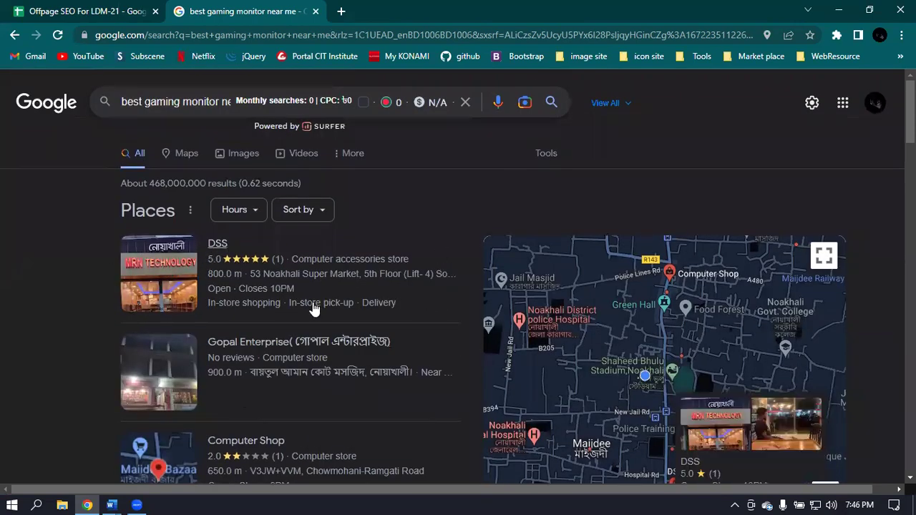
scroll(315, 308, down, 3)
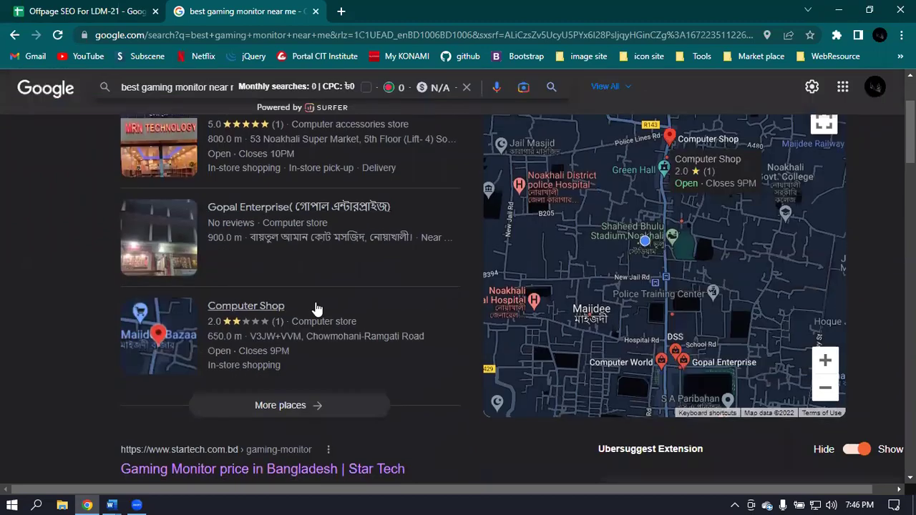
scroll(385, 285, up, 3)
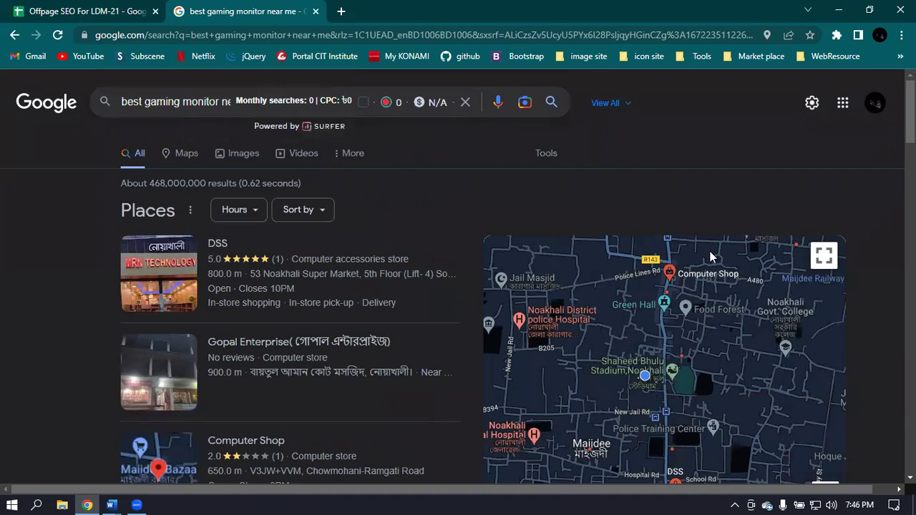
scroll(708, 253, down, 3)
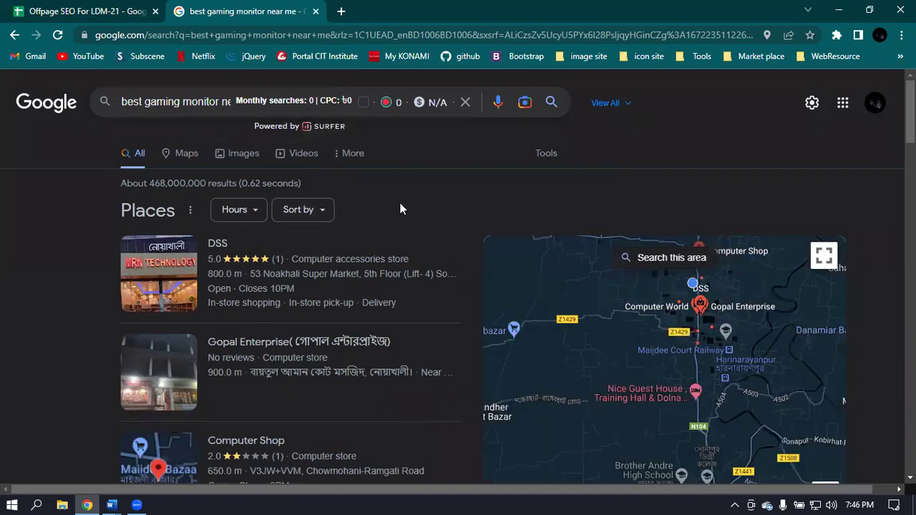
scroll(425, 202, down, 5)
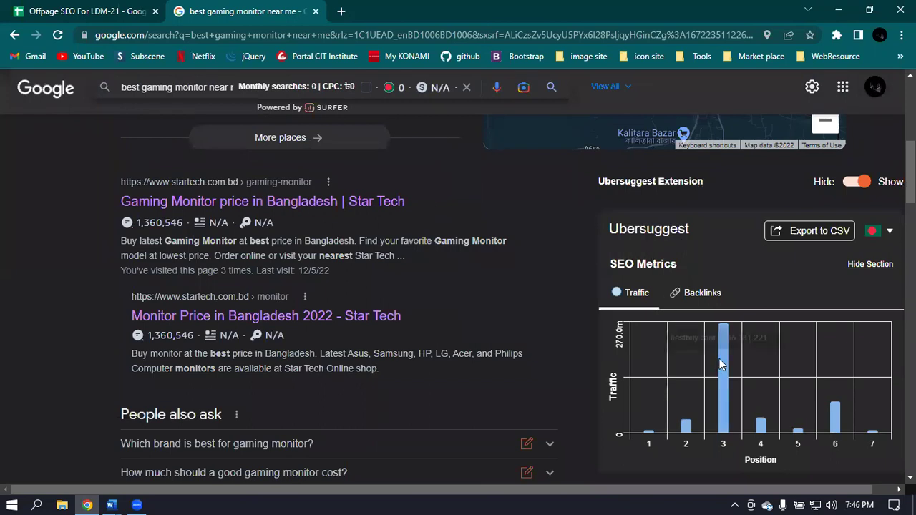
mouse_move(723, 351)
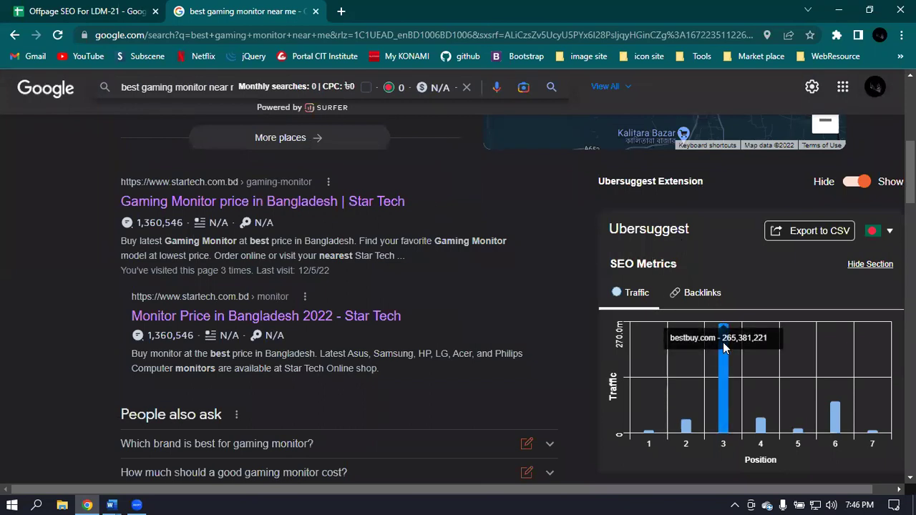
scroll(722, 342, down, 1)
scroll(832, 365, down, 1)
scroll(833, 367, down, 5)
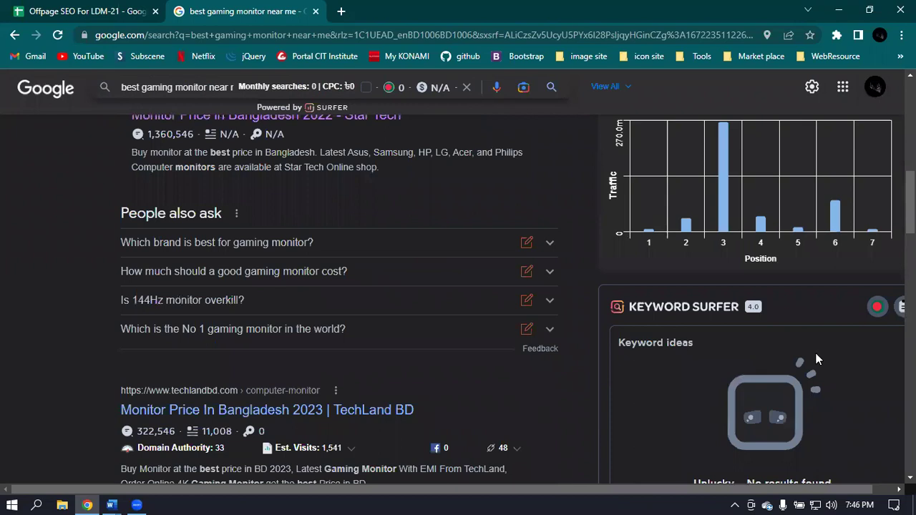
- Record 0 as the monthly search volume for "best gaming monitor near me" in cell B8 of the sheet
click(94, 8)
click(378, 271)
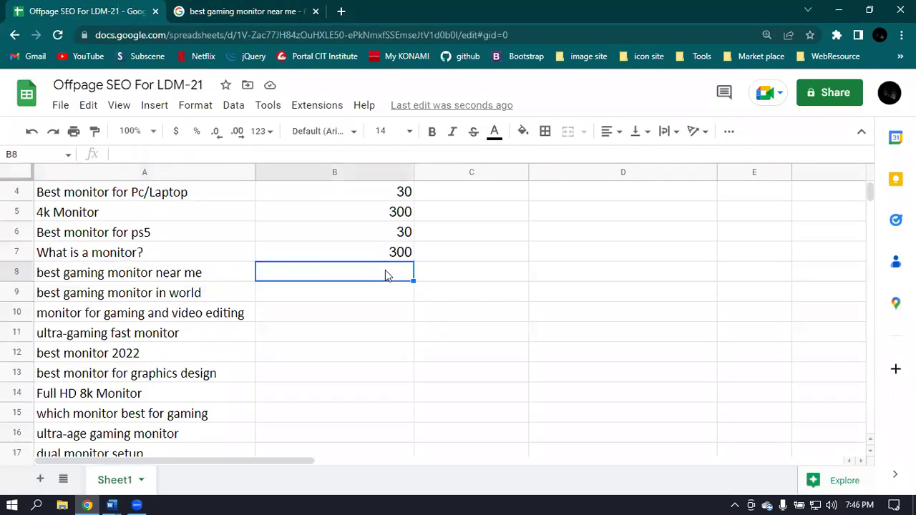
text(0)
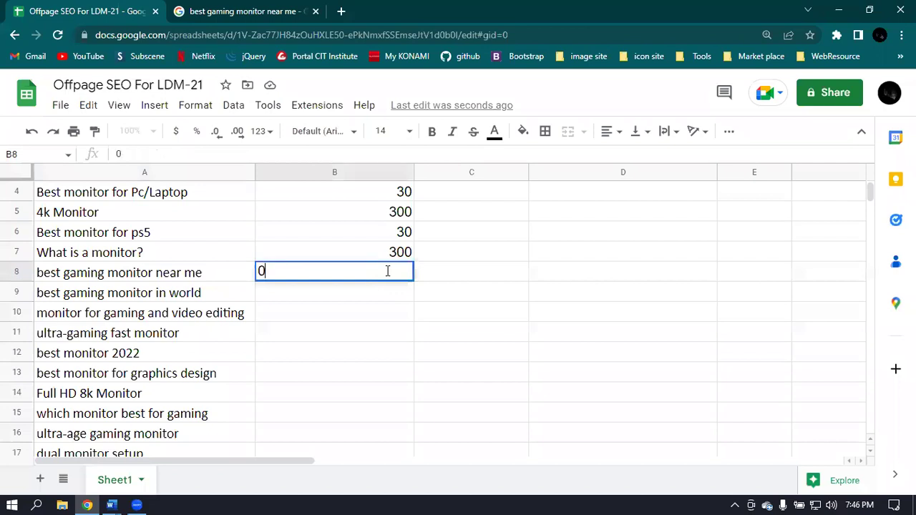
key(Return)
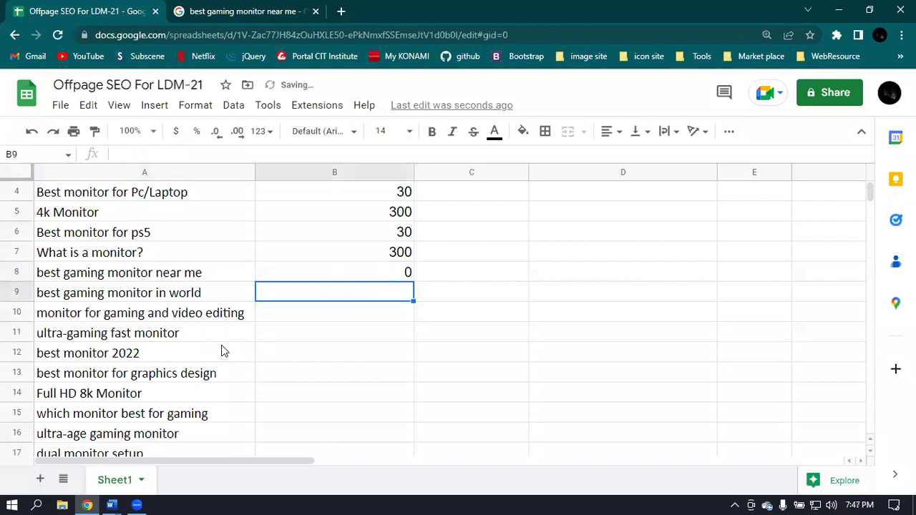
- Search Google for the keyword "best gaming monitor in world" copied from cell A9 and show its monthly search volume
click(202, 292)
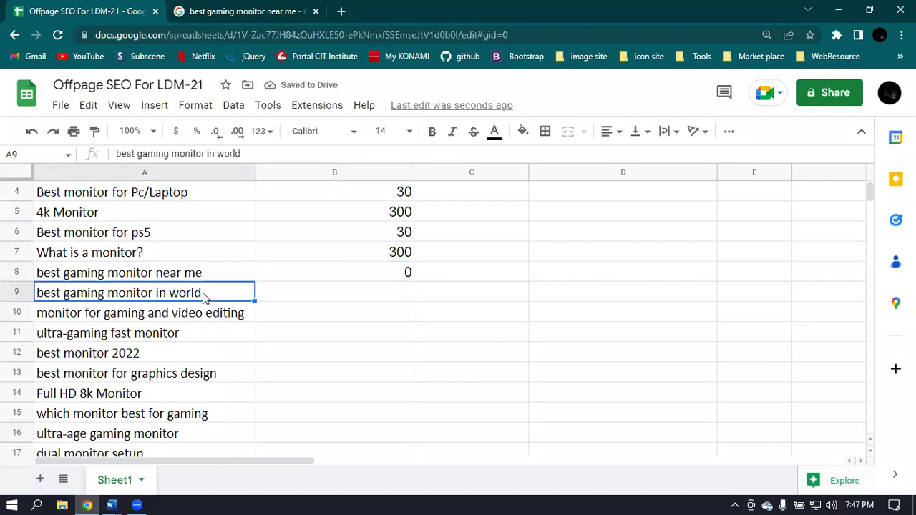
double_click(204, 292)
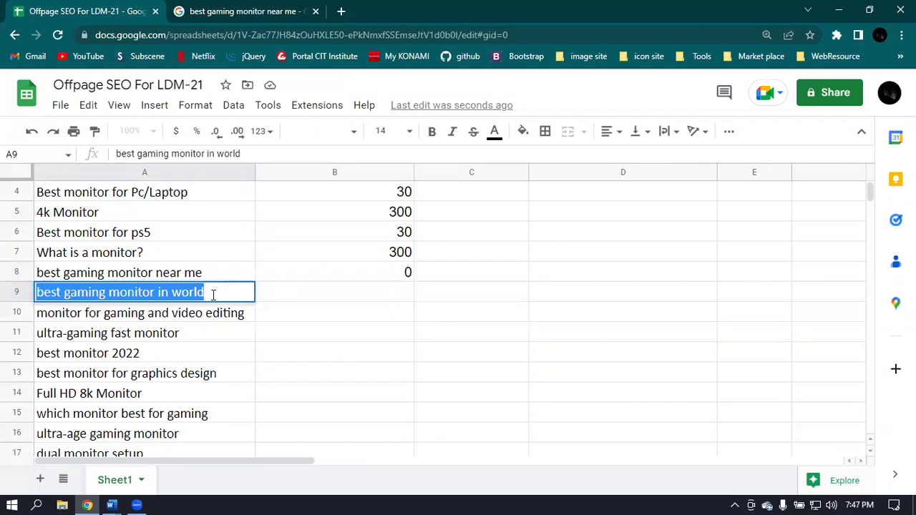
click(244, 9)
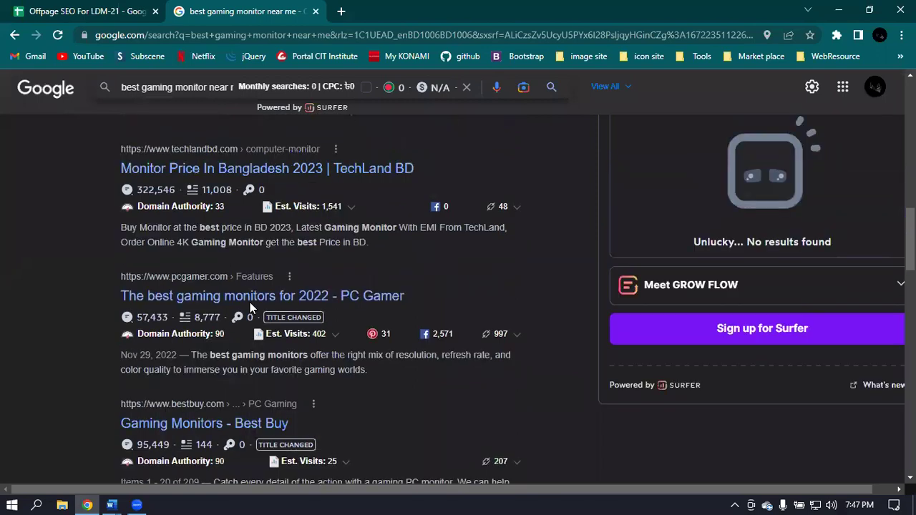
scroll(250, 302, up, 10)
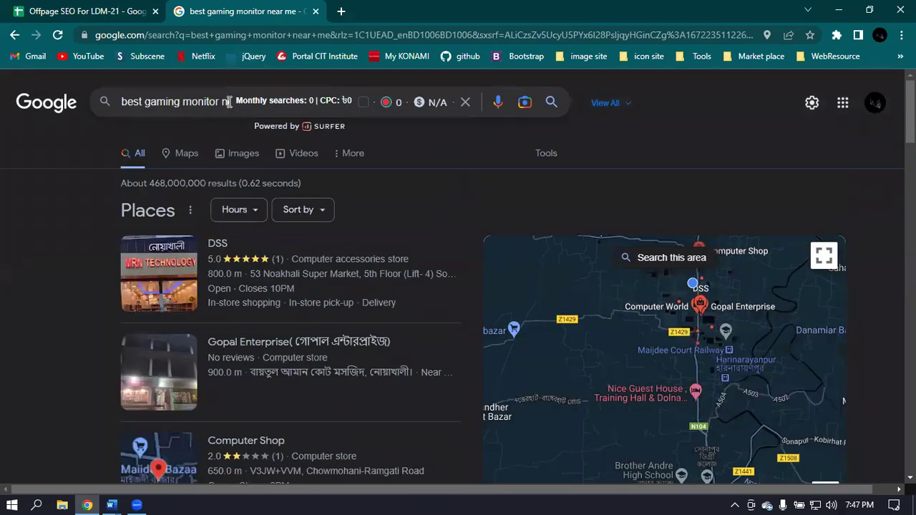
click(224, 102)
triple_click(229, 102)
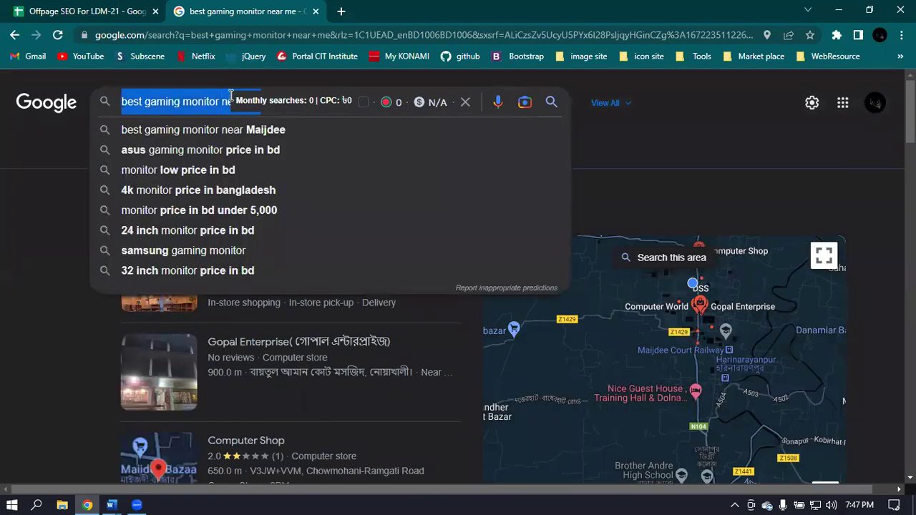
text(best gaming monitor in)
key(Down)
key(Return)
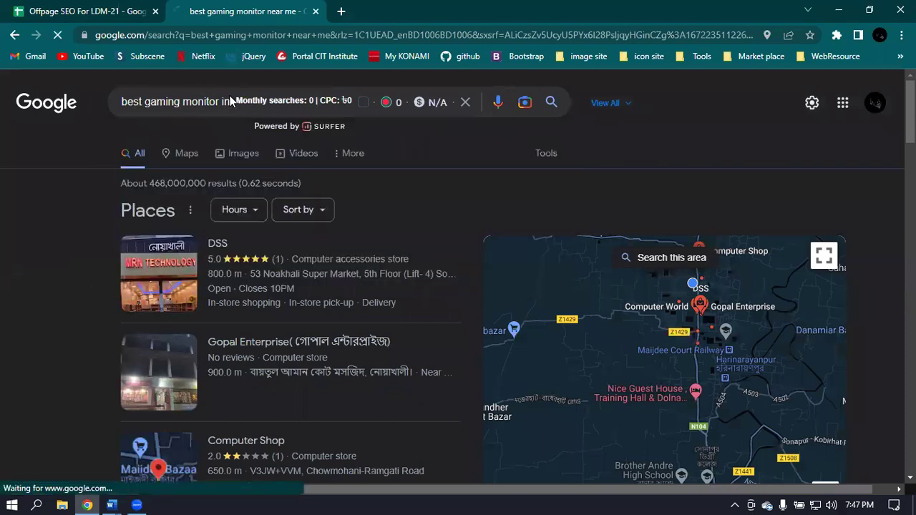
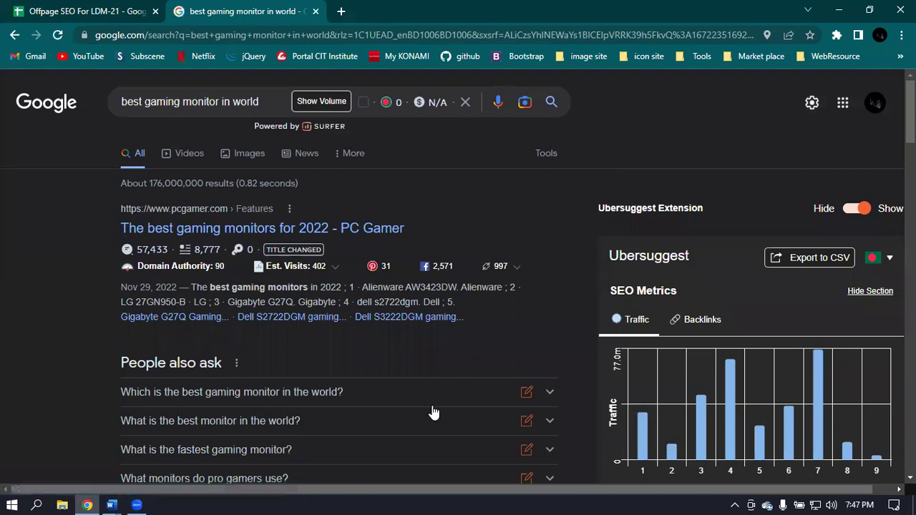
click(317, 102)
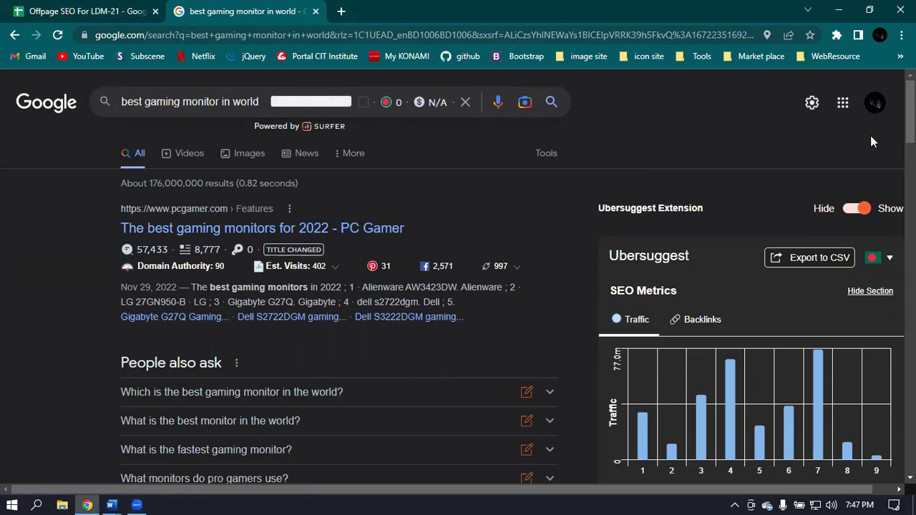
- Record 0 as the monthly search volume for "best gaming monitor in world" in cell B9 of the sheet
click(78, 11)
click(393, 296)
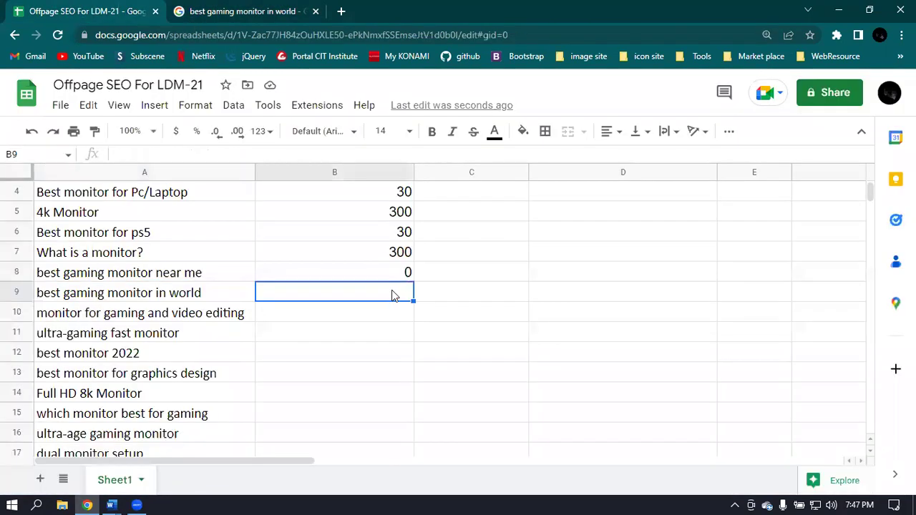
text(0)
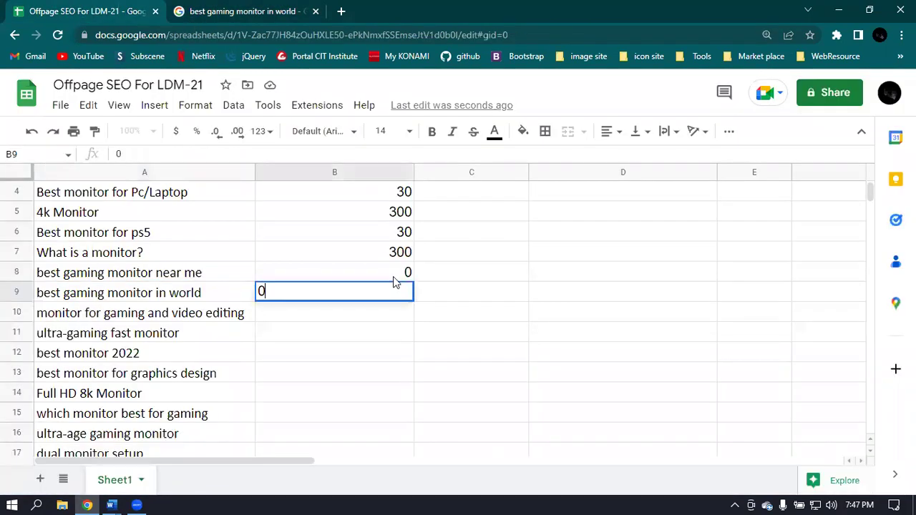
key(Return)
scroll(440, 331, up, 1)
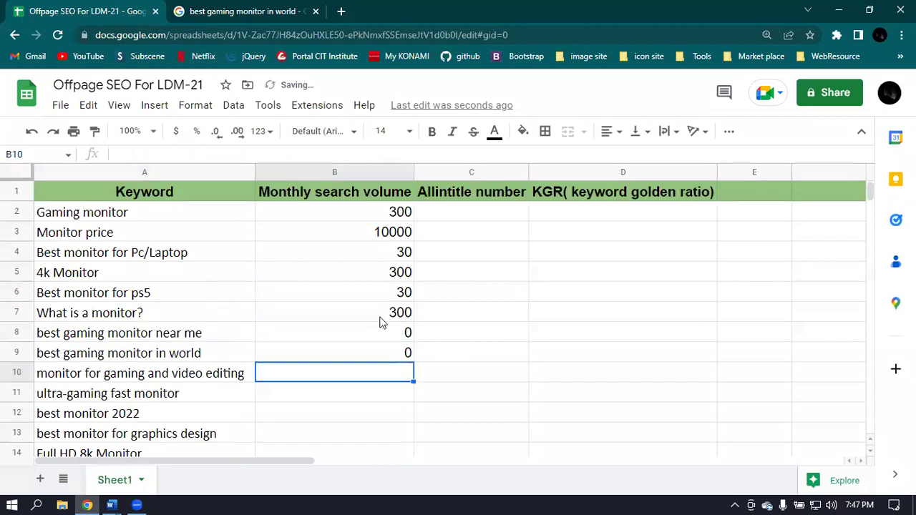
- Prefix the current Google query with the allintitle operator and search for "allintitle: best gaming monitor in world"
click(451, 214)
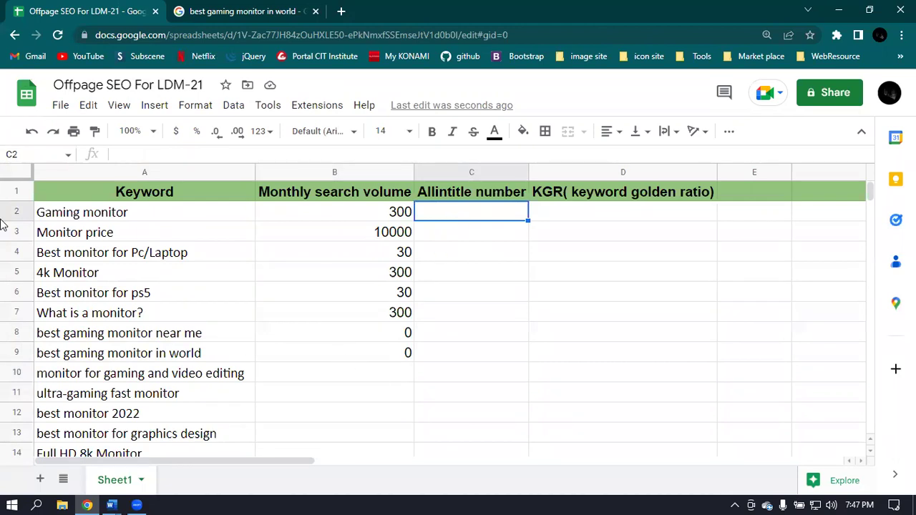
click(264, 16)
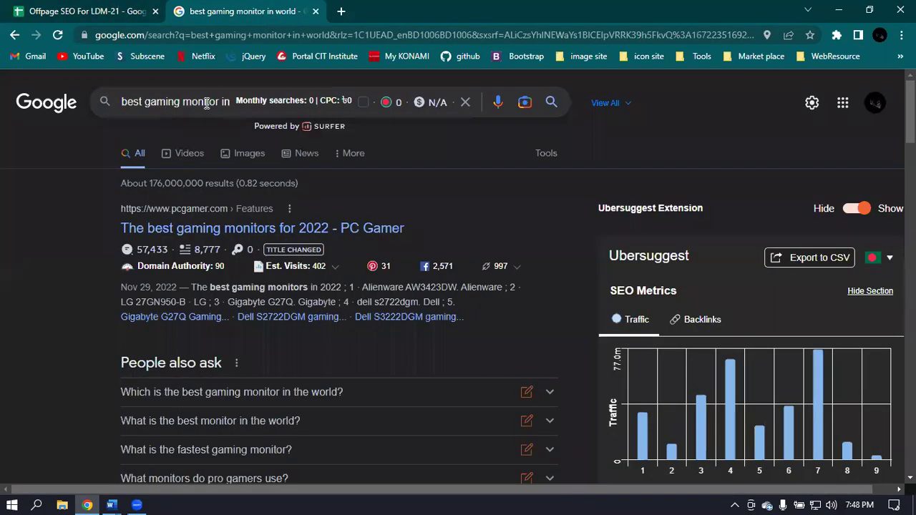
click(121, 100)
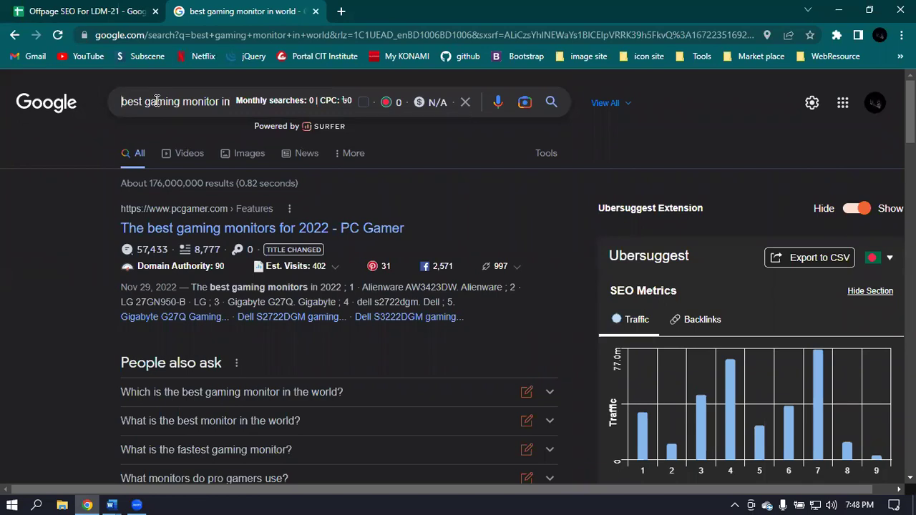
text(allin)
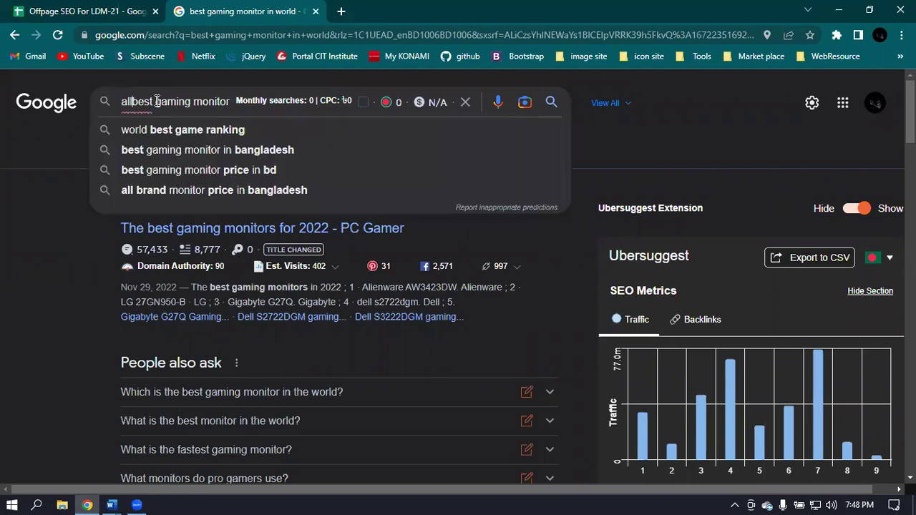
text(t)
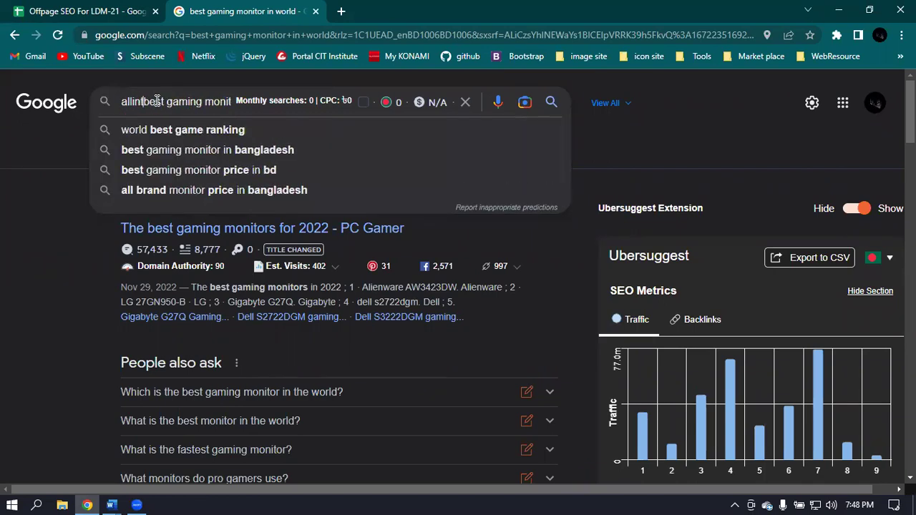
text(itle)
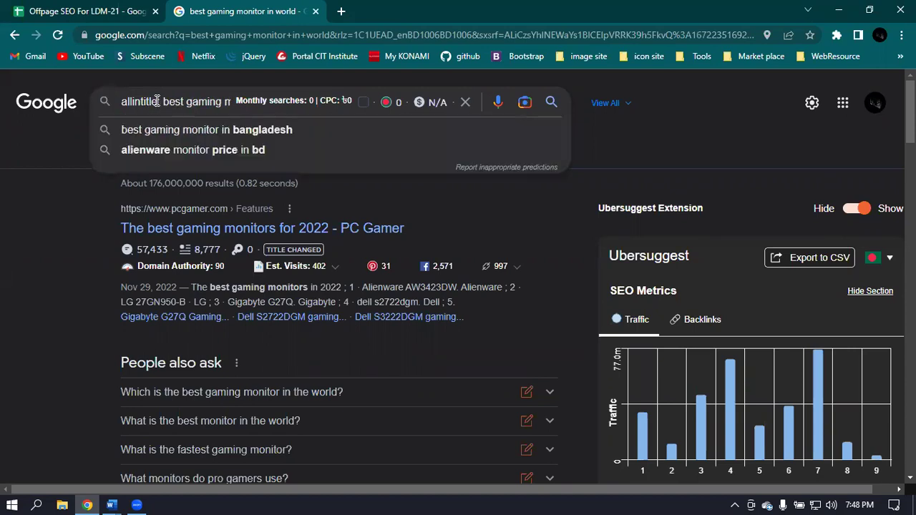
key(Return)
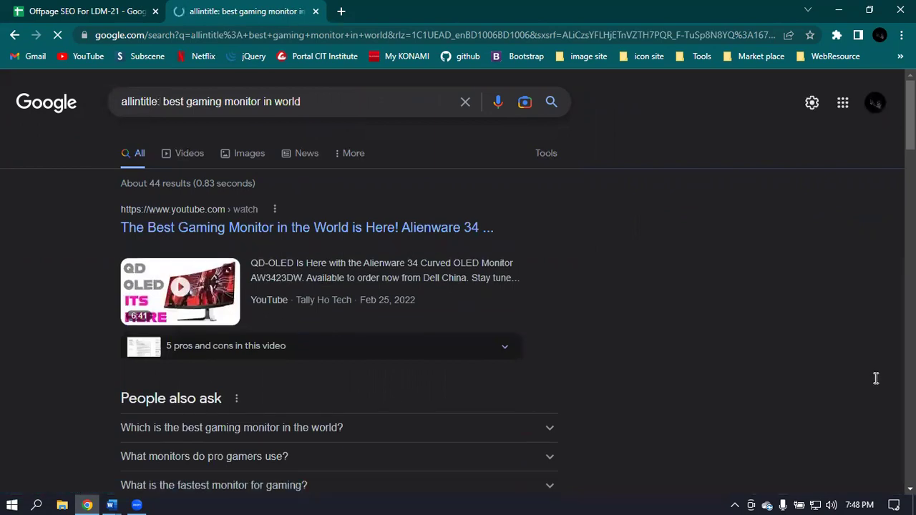
- Record 44 as the allintitle number for "best gaming monitor in world" in cell C9 of the sheet
double_click(155, 183)
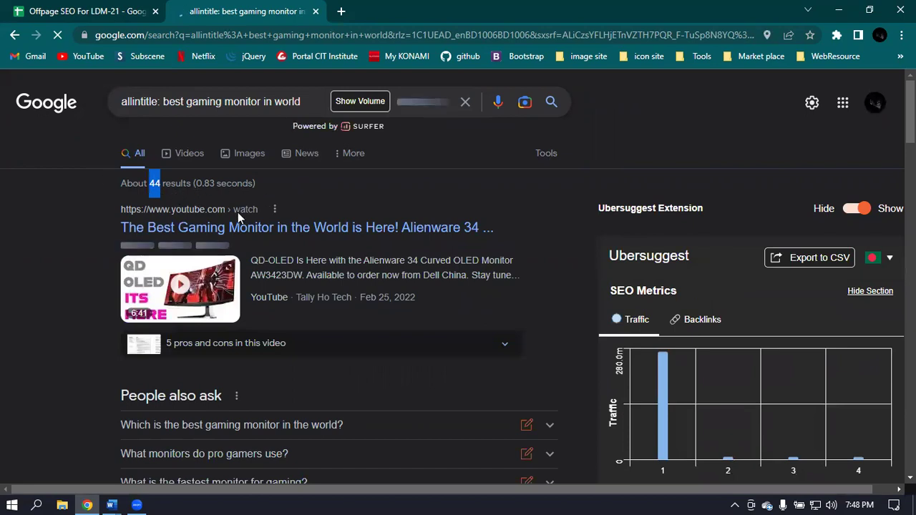
click(126, 10)
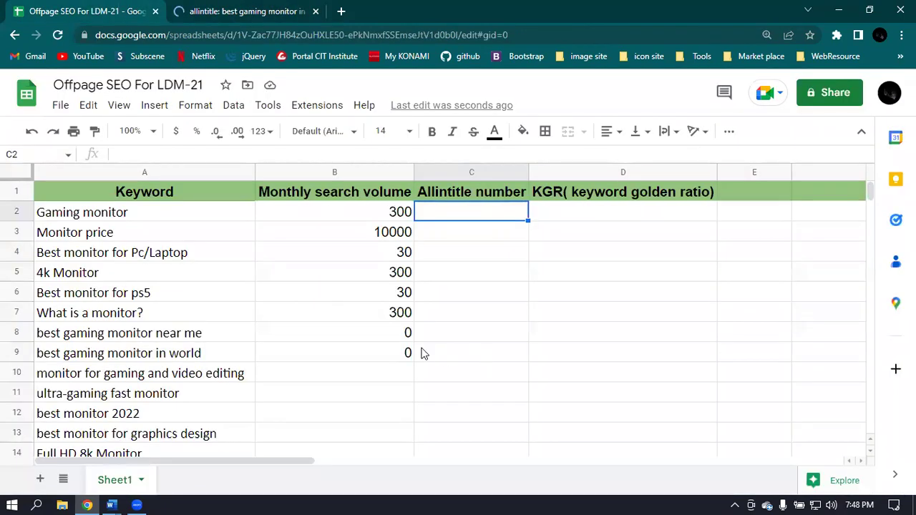
double_click(451, 353)
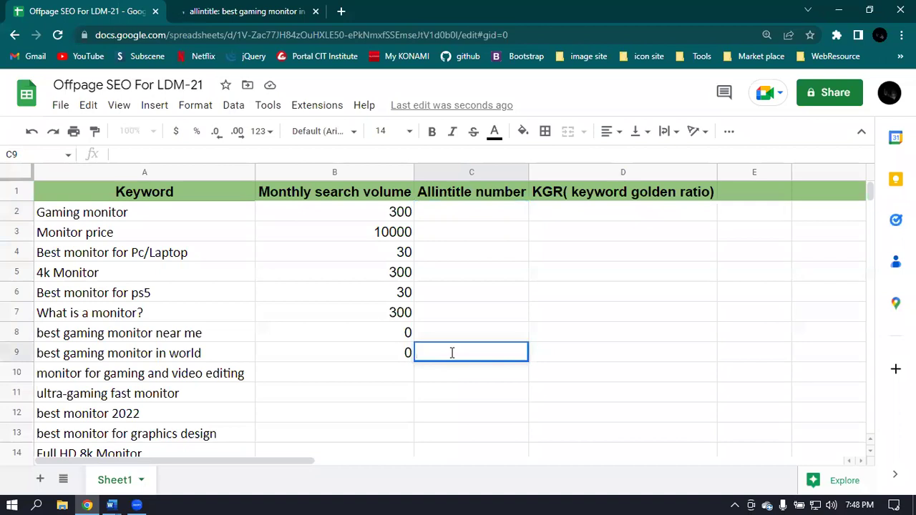
text(44)
key(Return)
- Search Google for "allintitle: best gaming monitor near me", keeping the operator and replacing the keyword with the one copied from cell A8
click(459, 334)
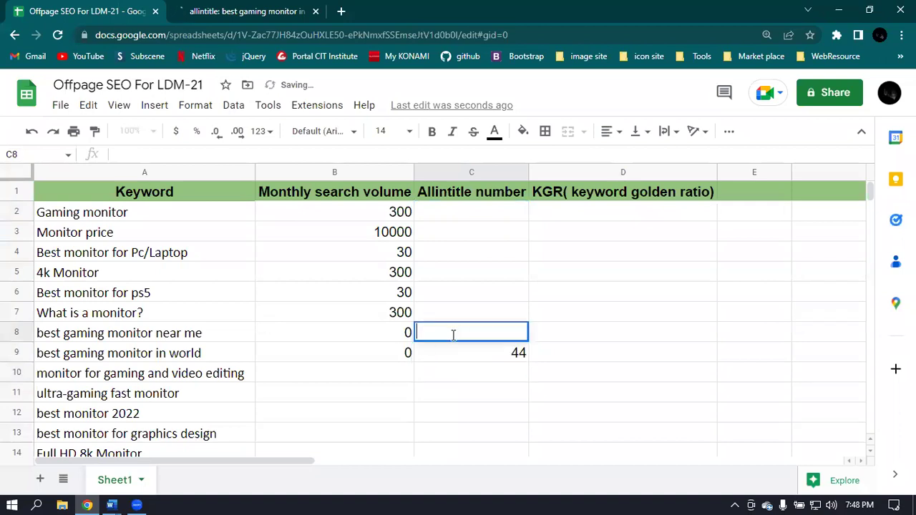
click(223, 13)
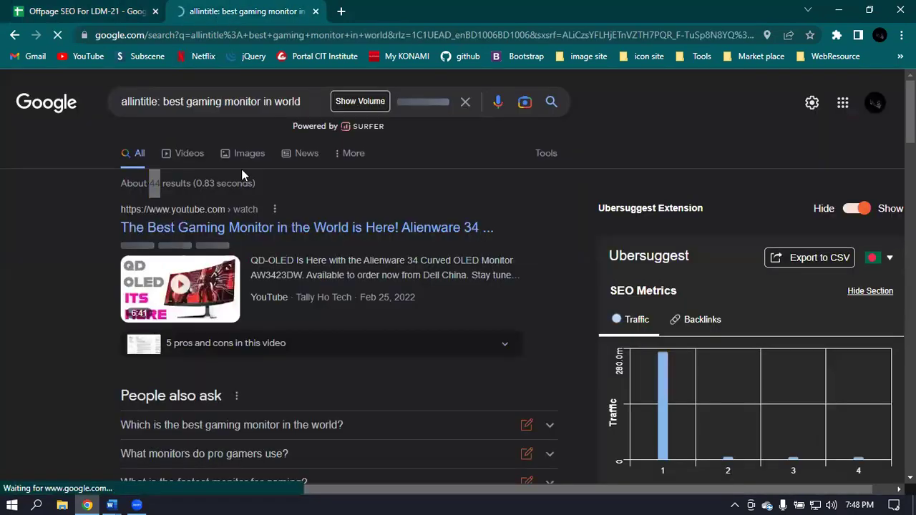
double_click(168, 102)
drag(226, 102, 325, 115)
key(BackSpace)
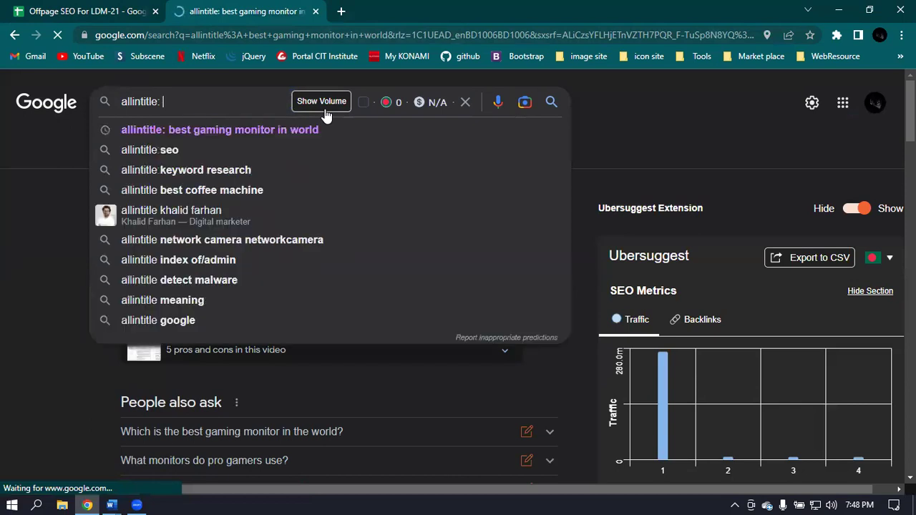
key(ctrl+Tab)
key(Return)
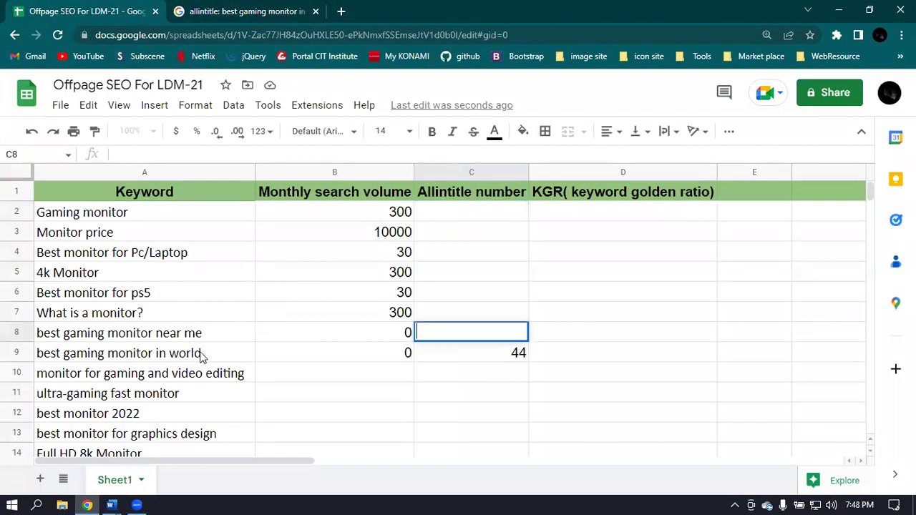
click(213, 333)
triple_click(212, 332)
key(ctrl+c)
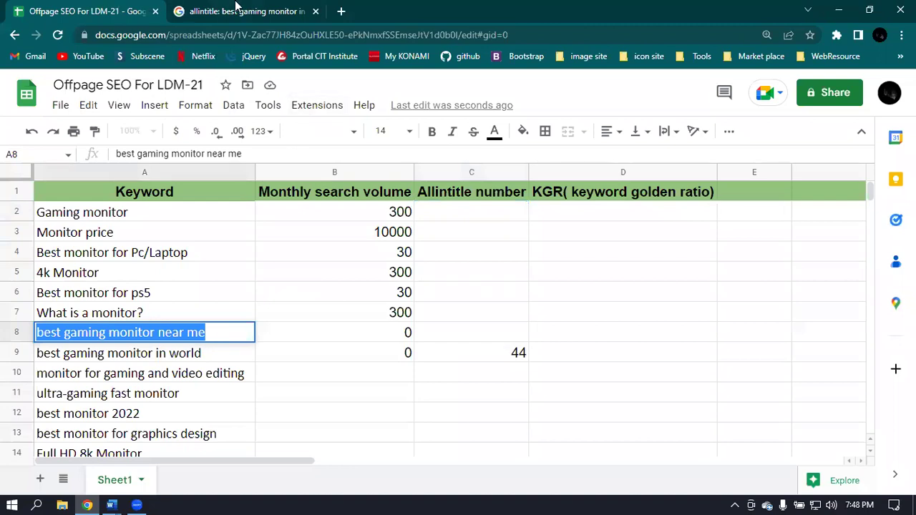
key(ctrl+Tab)
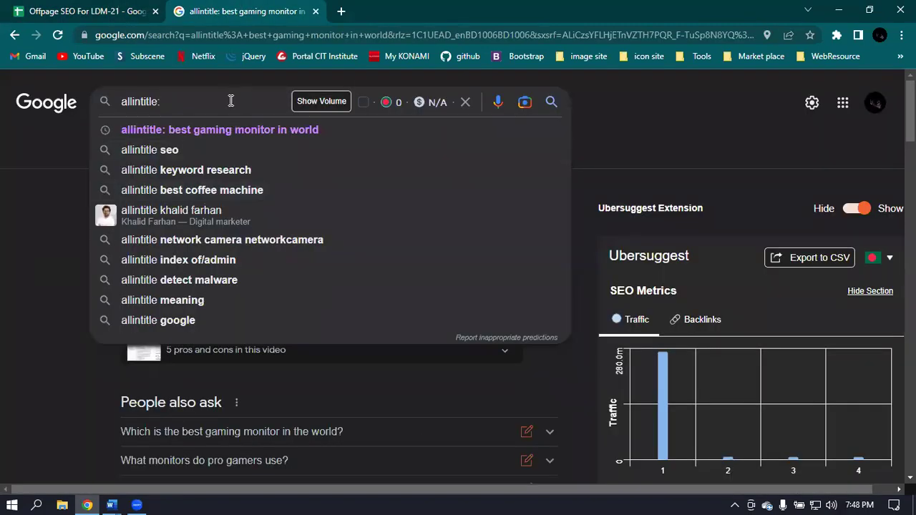
key(ctrl+v)
key(Return)
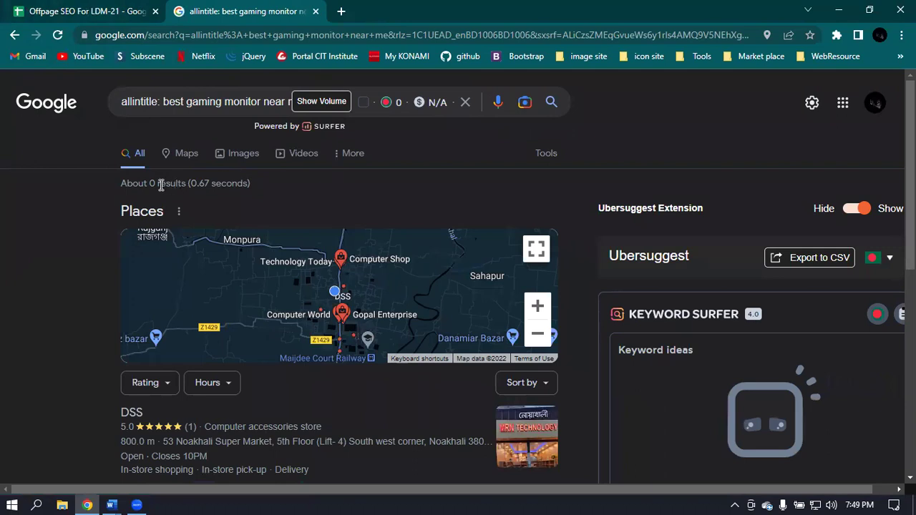
- Record 0 as the allintitle number for "best gaming monitor near me" in cell C8 of the sheet
click(72, 10)
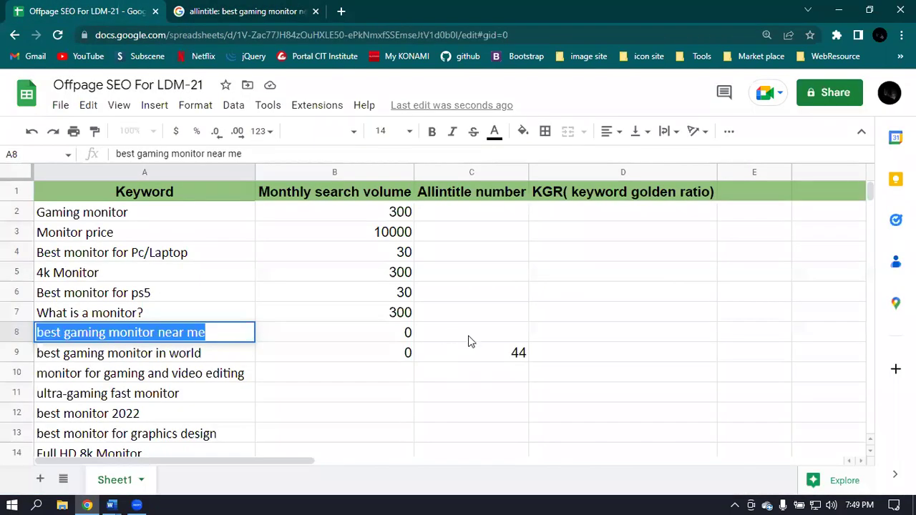
double_click(488, 332)
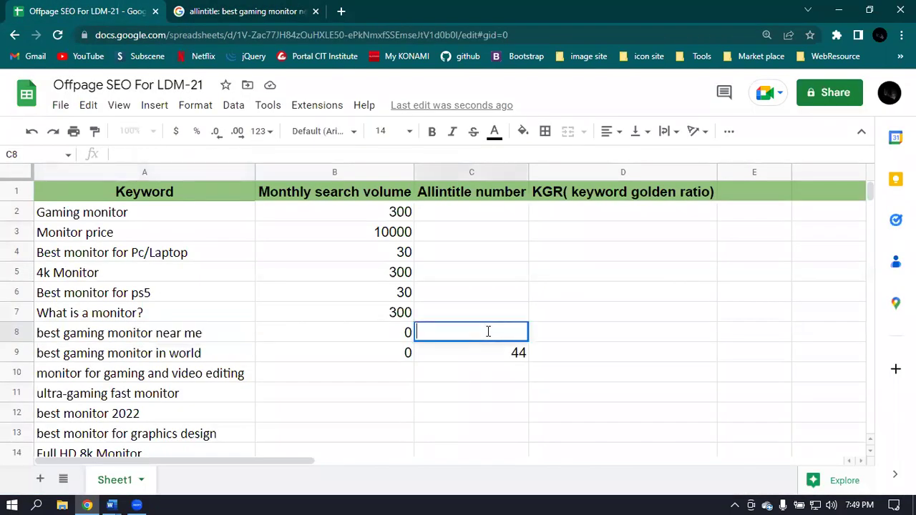
text(0)
key(Return)
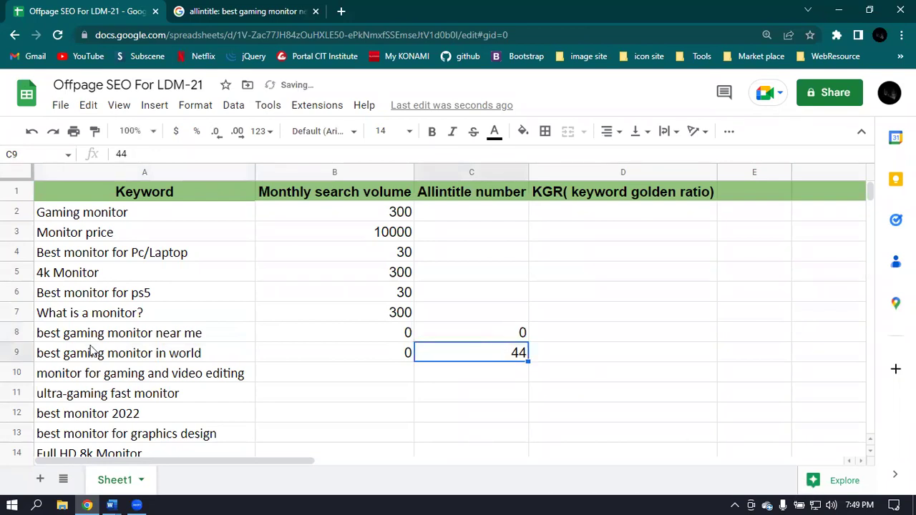
- Fill the whole row 8 for "best gaming monitor near me" with red
click(10, 333)
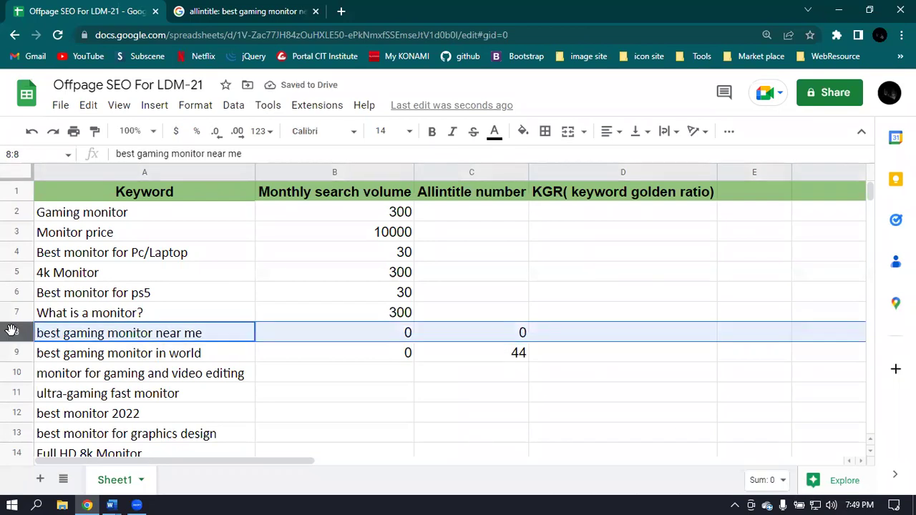
click(524, 131)
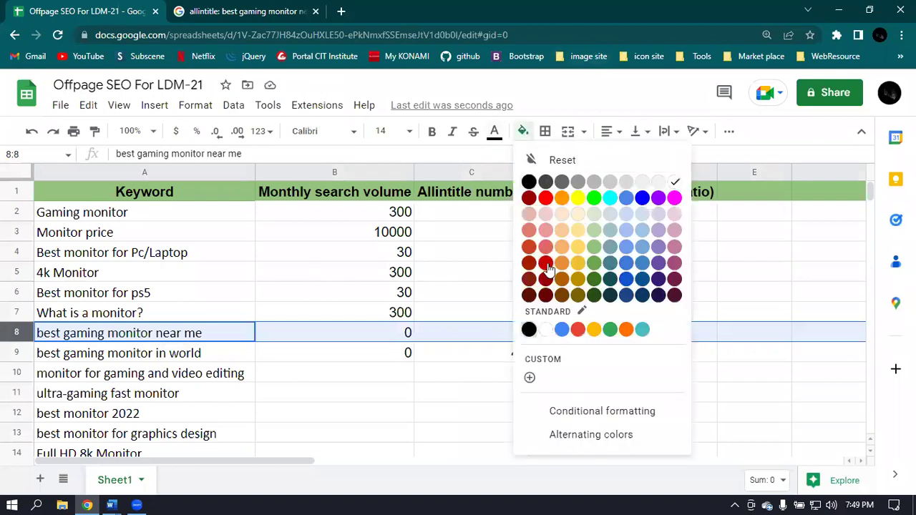
click(546, 198)
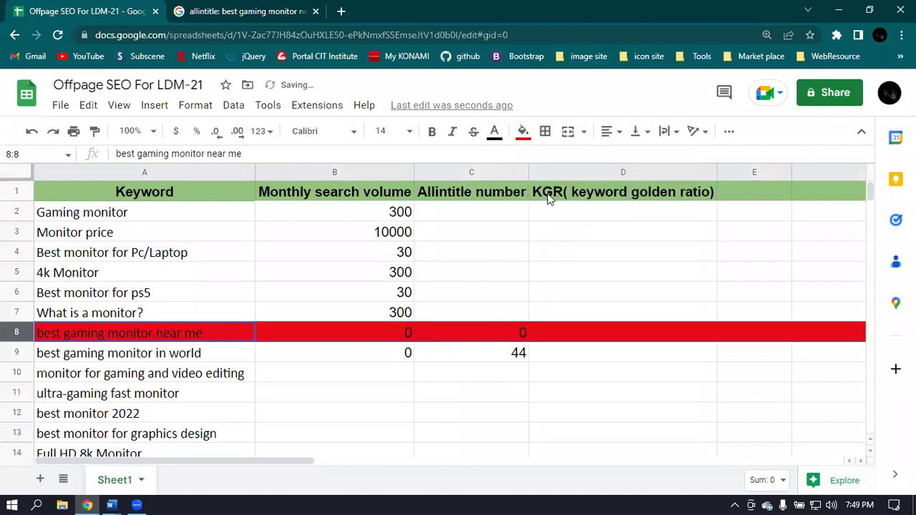
click(458, 313)
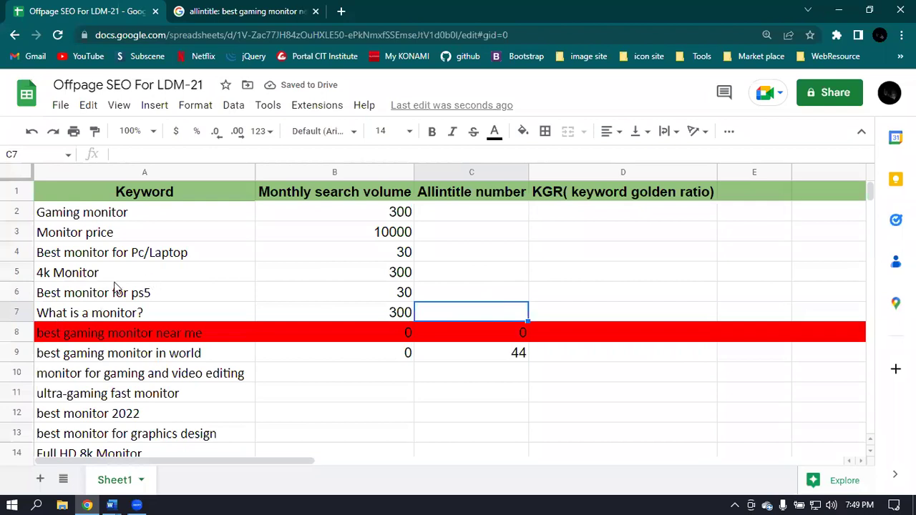
- Search Google for "allintitle: what is a monitor?", keeping the operator and replacing only the previous keyword
click(222, 11)
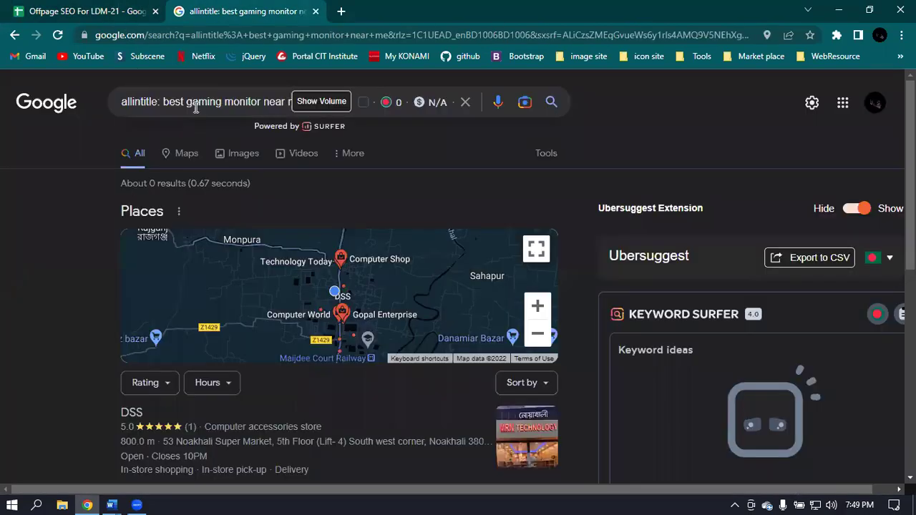
drag(164, 102, 352, 112)
key(BackSpace)
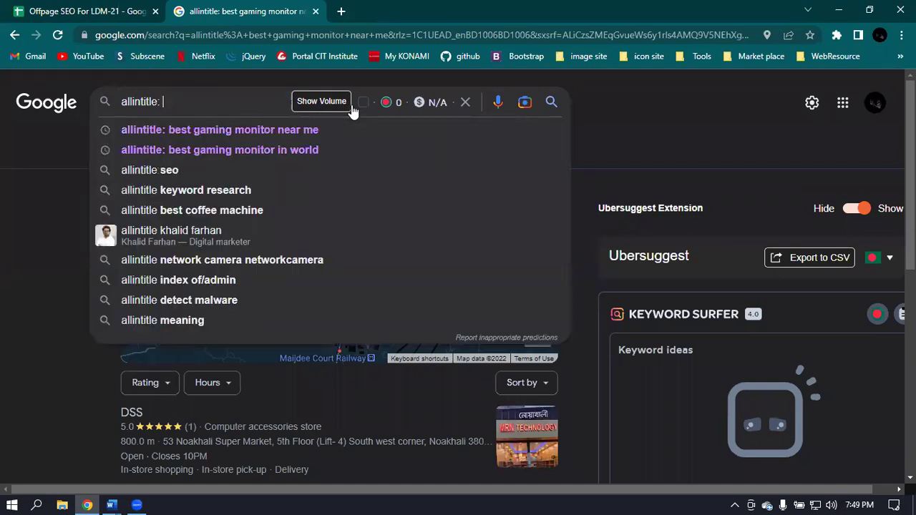
text(what i)
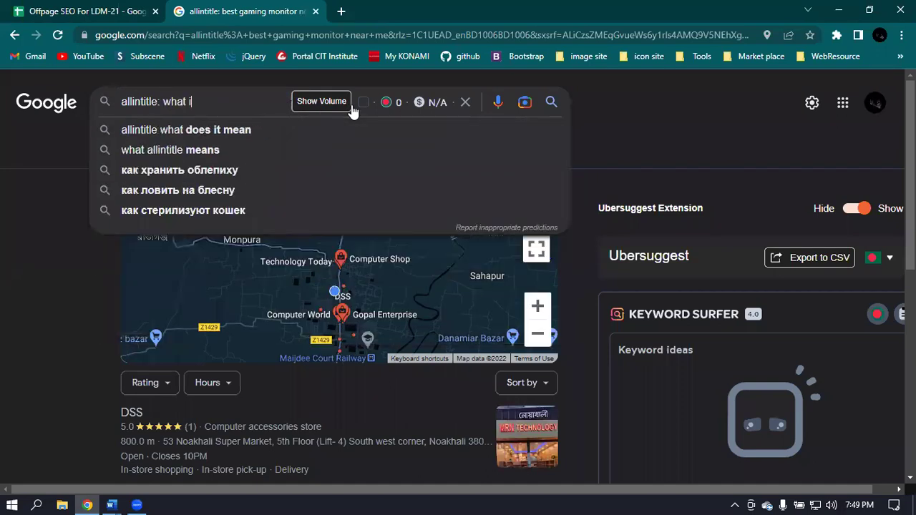
text(s a moni)
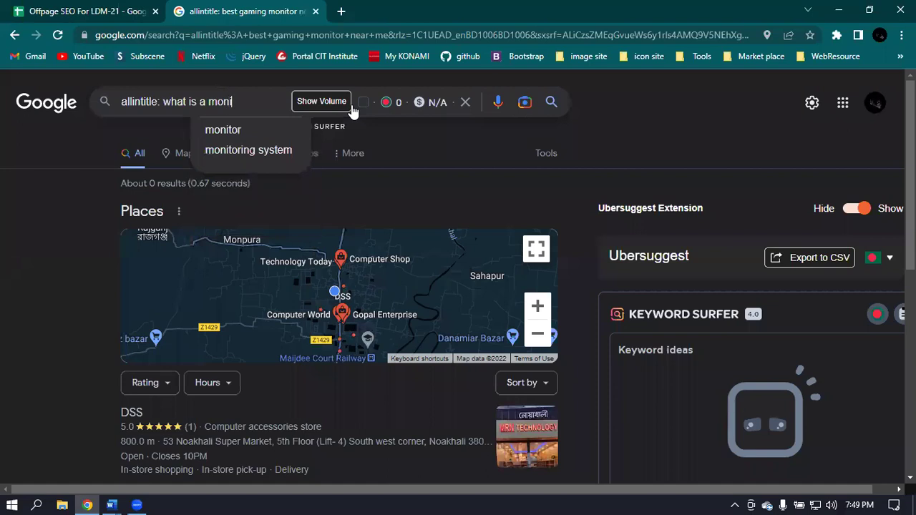
text(tor)
text(?)
key(Return)
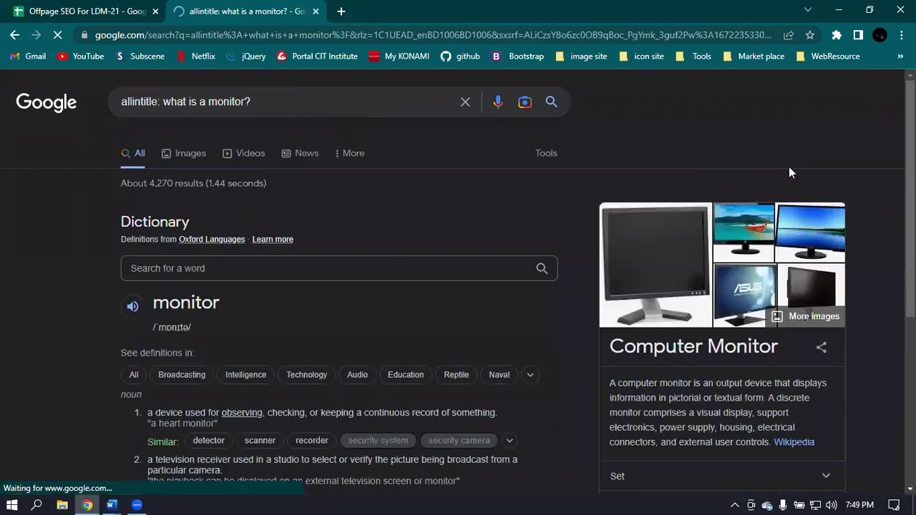
- Record 3500 as the allintitle number for "What is a monitor?" in cell C7 of the sheet
double_click(184, 179)
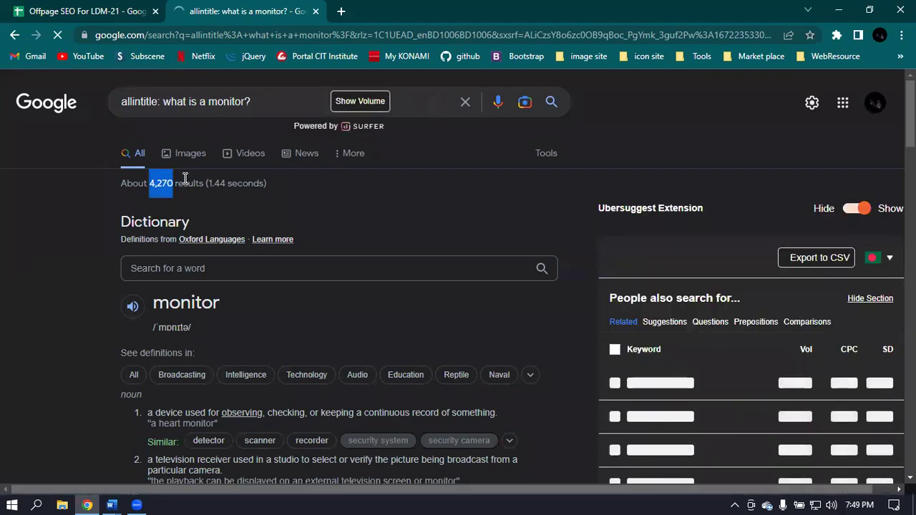
click(78, 7)
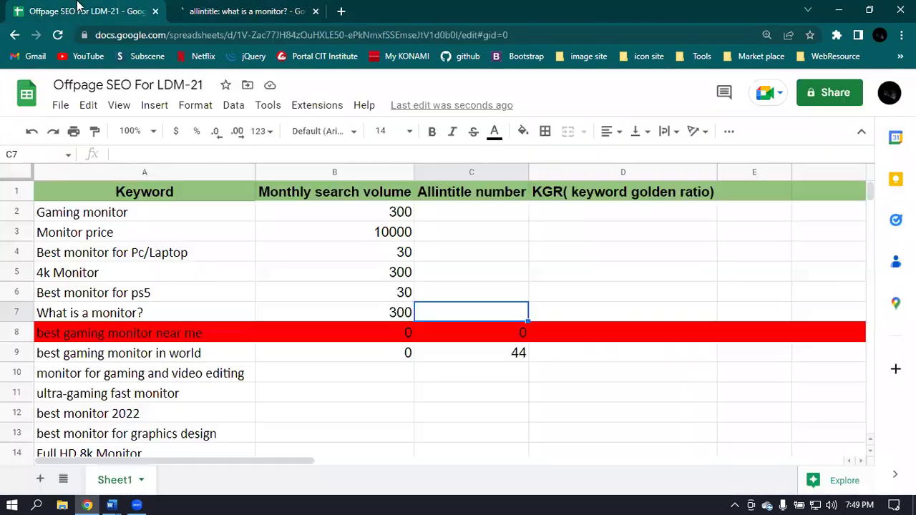
double_click(474, 312)
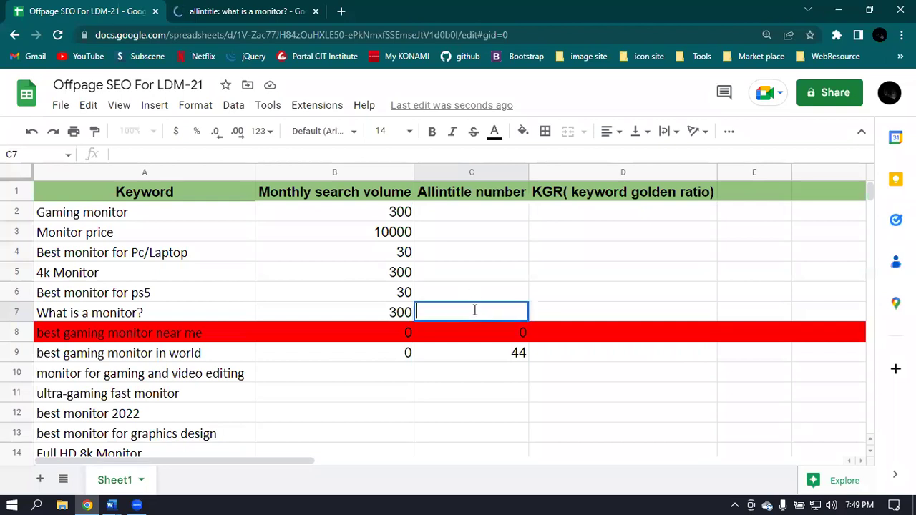
text(3500)
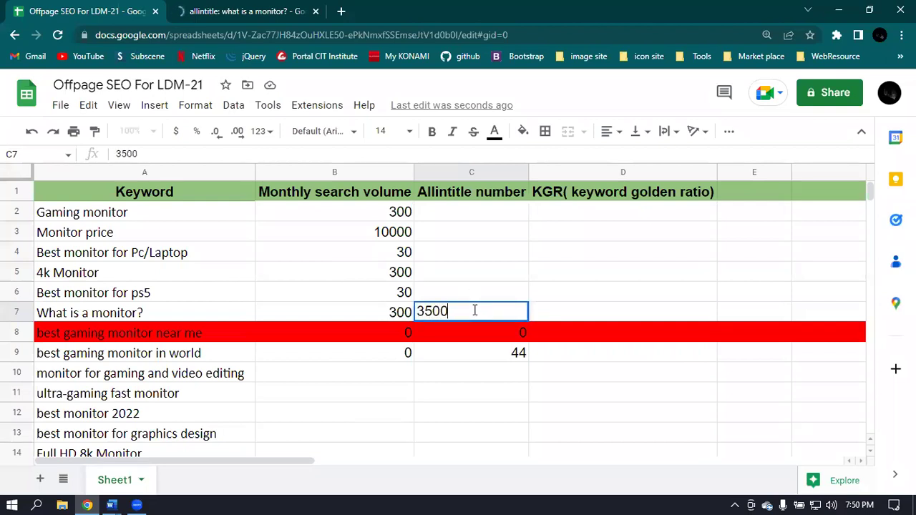
key(Return)
click(471, 297)
- Search Google for "allintitle: Best monitor for ps5", keeping the operator and replacing the keyword with the one copied from cell A6
double_click(164, 290)
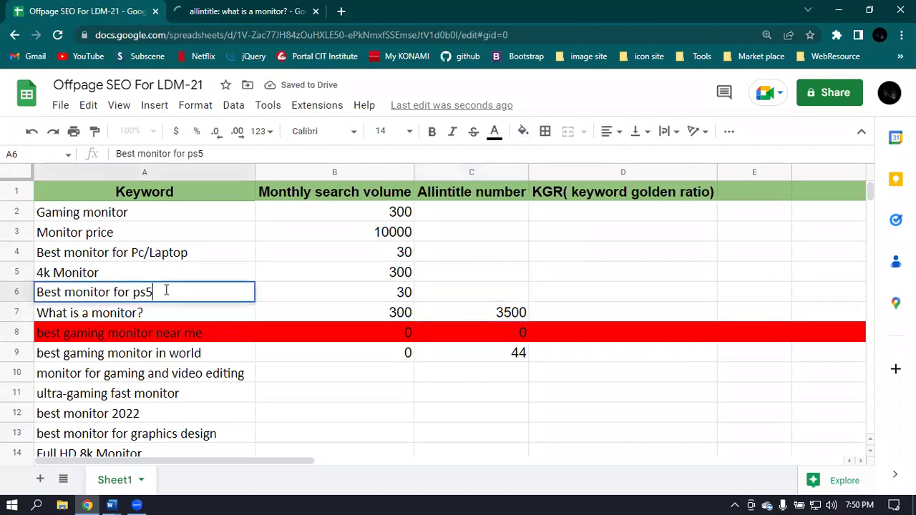
key(ctrl+a)
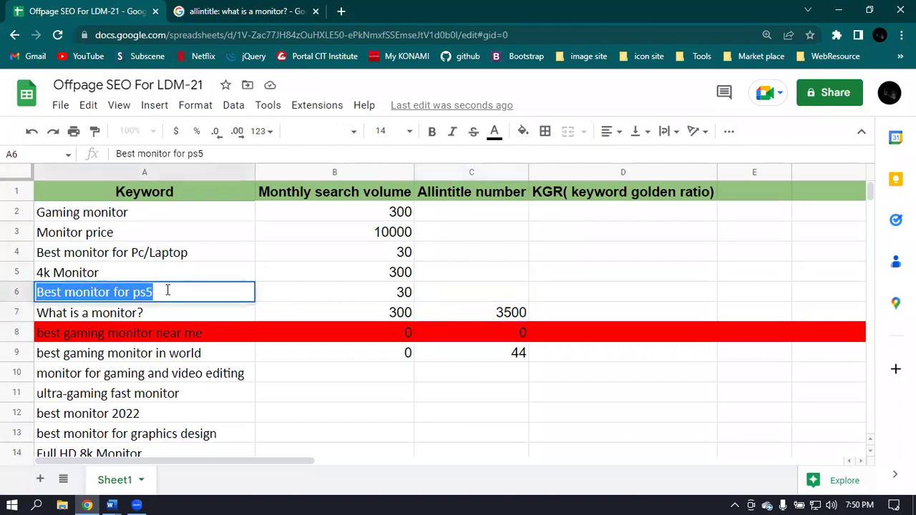
key(ctrl+Tab)
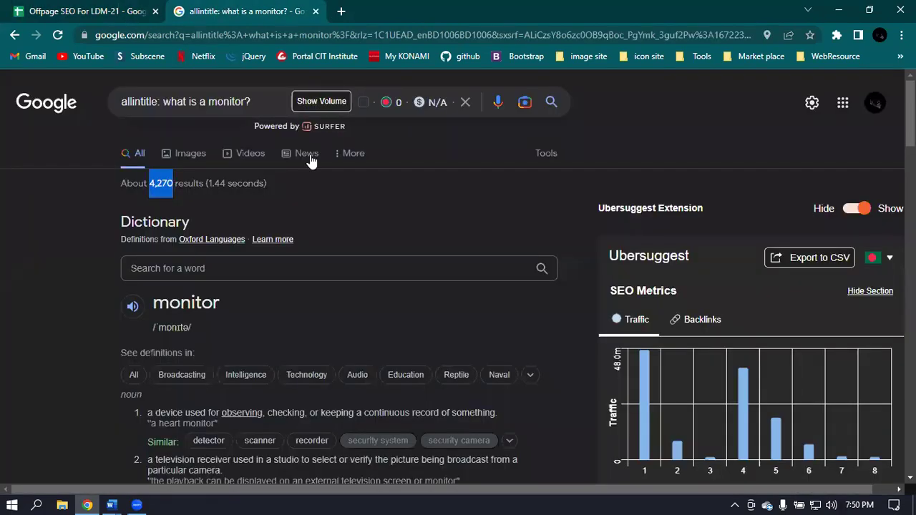
drag(163, 101, 288, 102)
text(Best monitor for ps5)
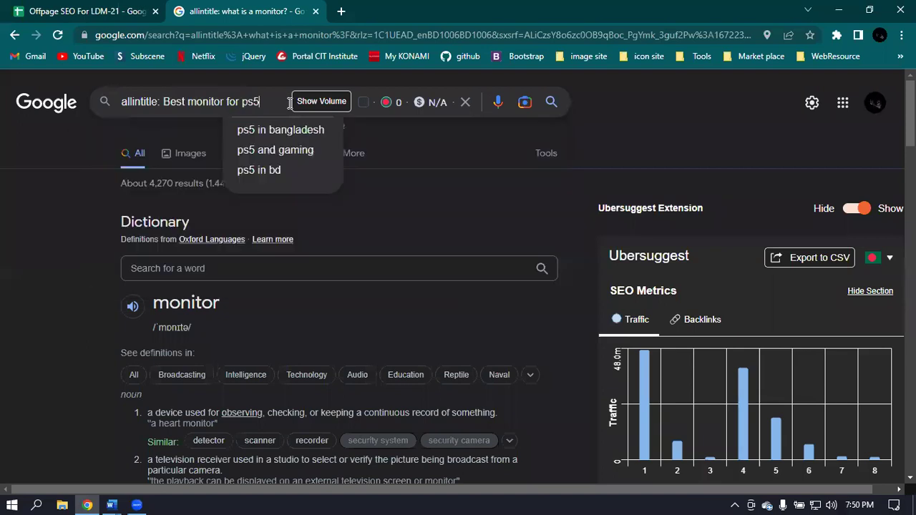
key(Return)
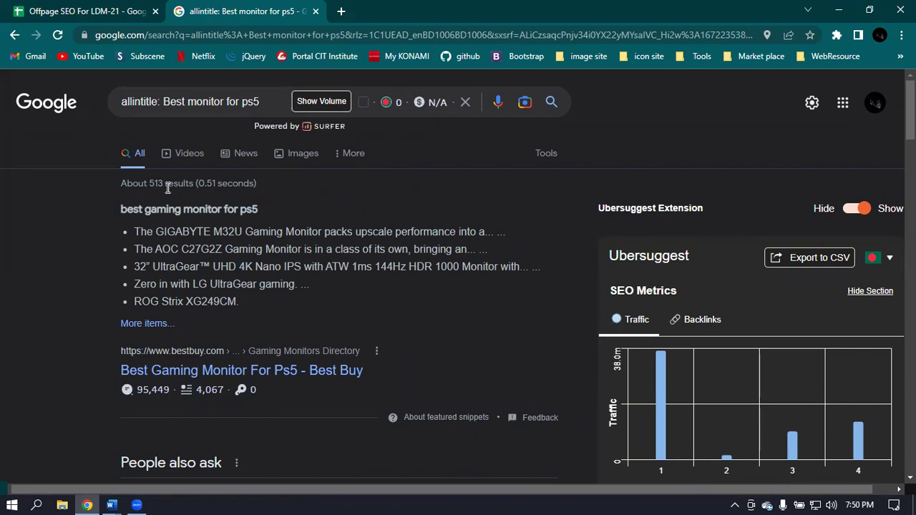
- Record 450 as the allintitle number for "Best monitor for ps5" in cell C6 of the sheet
click(75, 10)
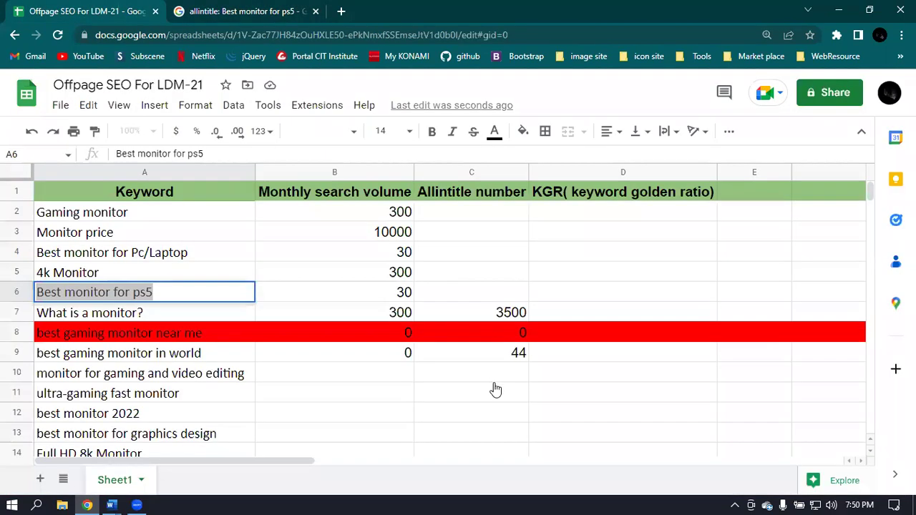
double_click(492, 290)
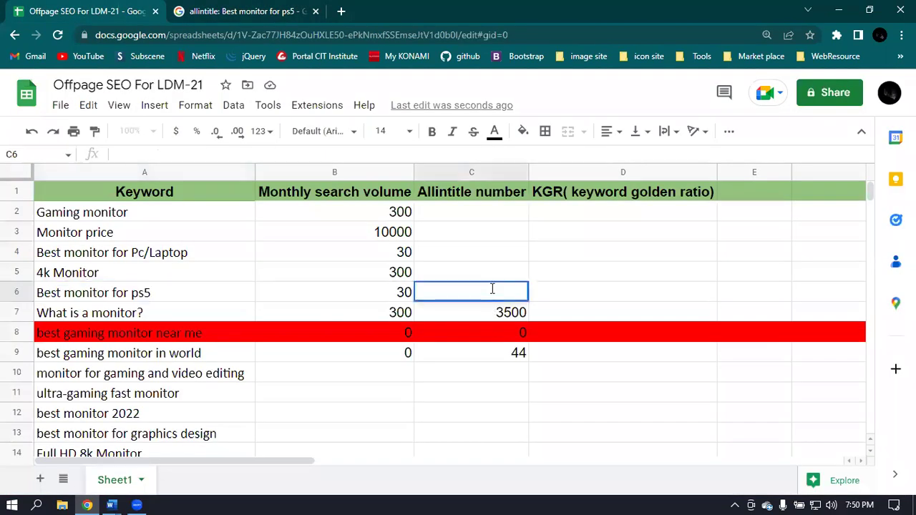
text(450)
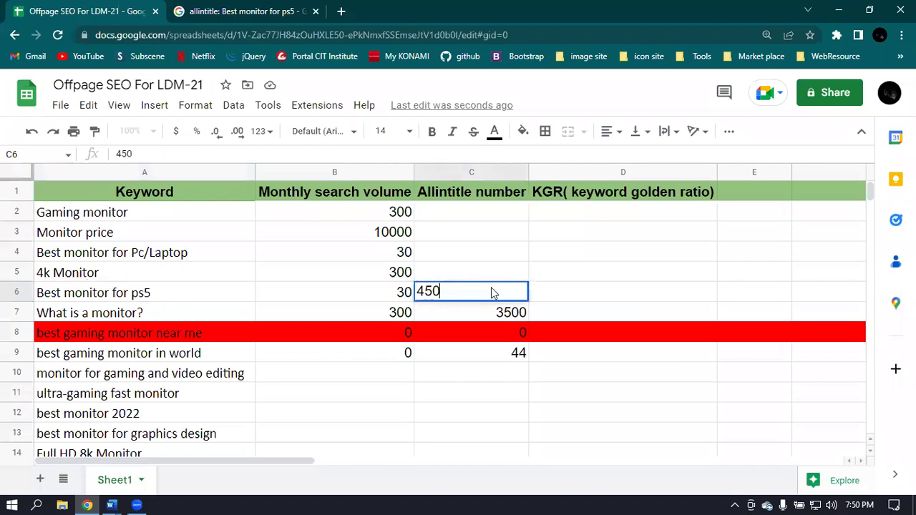
key(Return)
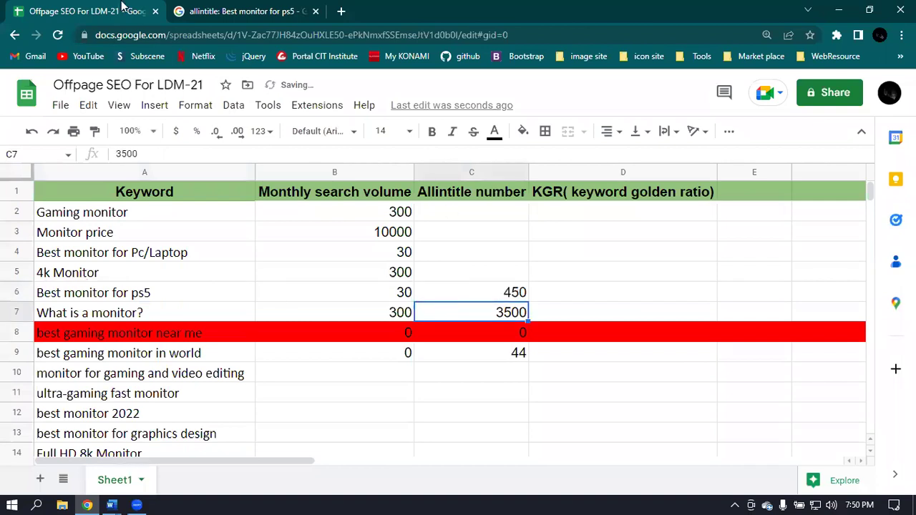
click(445, 297)
- Search Google for "Best monitor for ps5" without the allintitle operator, keeping the operator copied, and examine the result count
key(ctrl+Tab)
drag(162, 102, 112, 95)
key(ctrl+c)
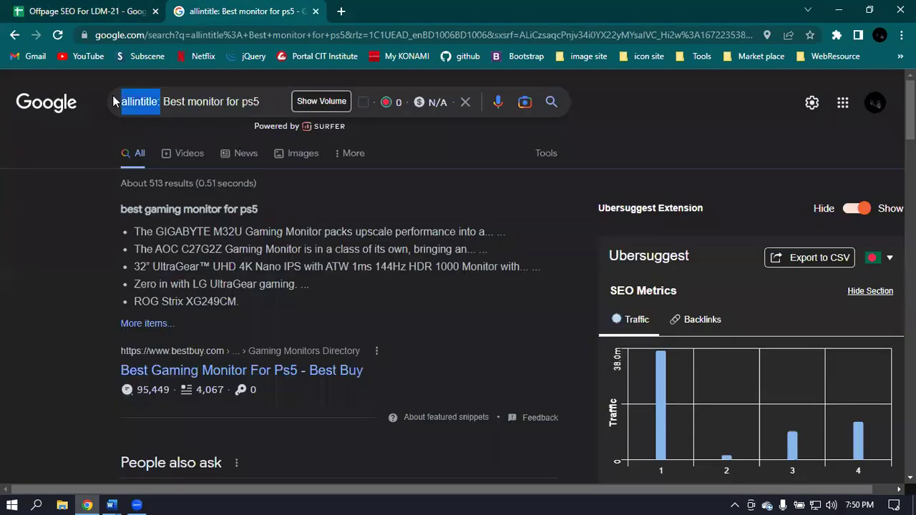
key(BackSpace)
key(Return)
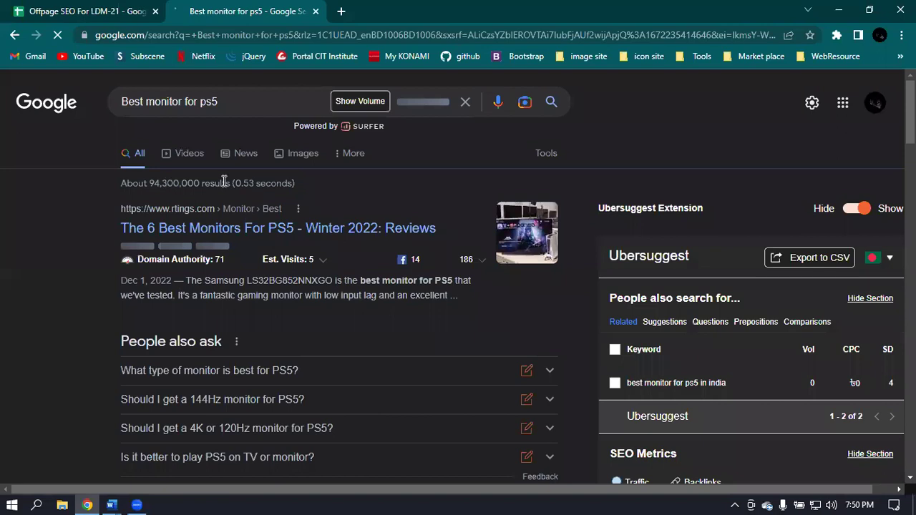
drag(229, 183, 162, 181)
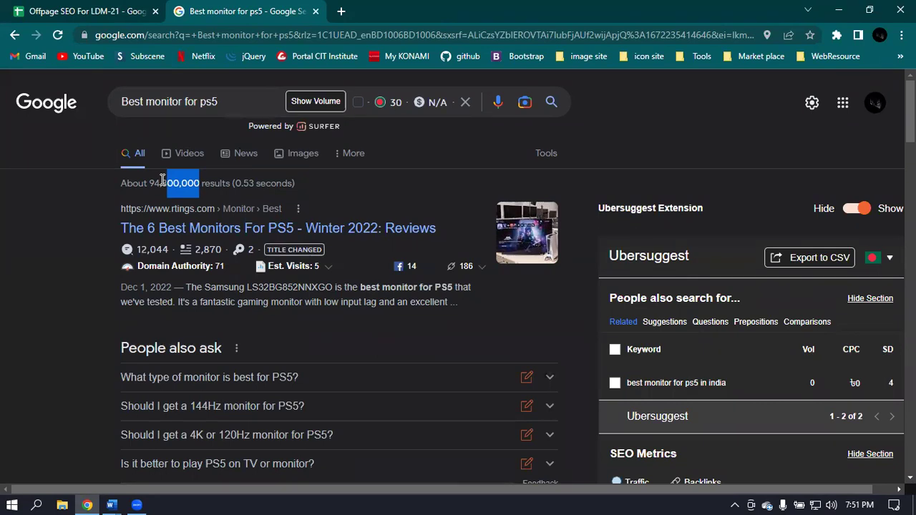
- Put the copied "allintitle:" operator back before "Best monitor for ps5" and search Google with it
click(123, 101)
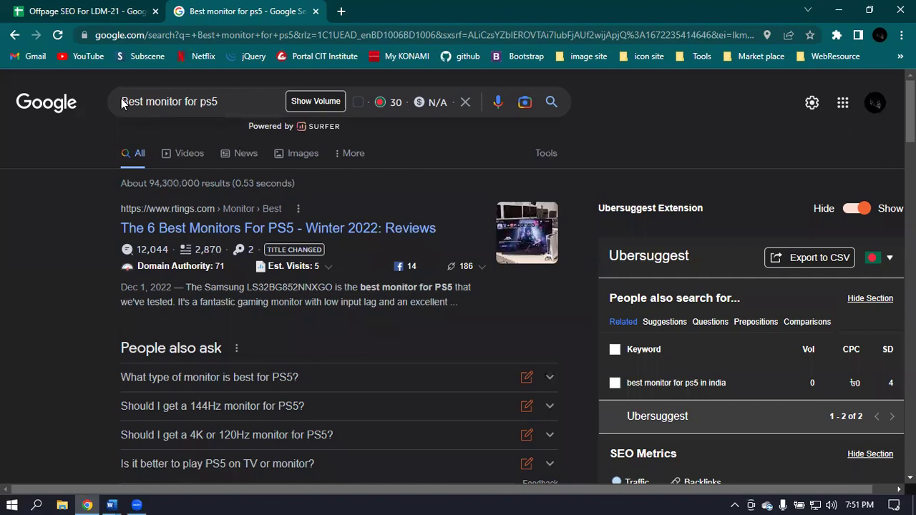
key(ctrl+v)
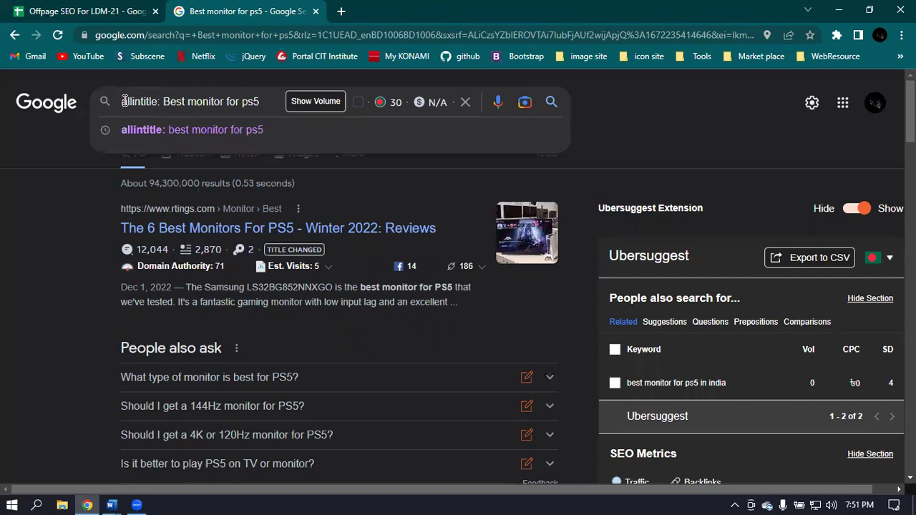
click(551, 103)
click(138, 501)
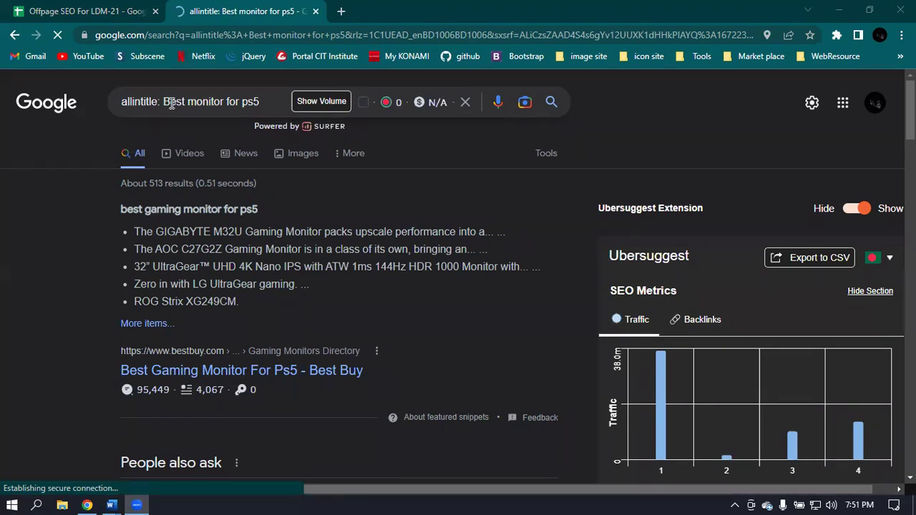
- Rerun the "allintitle: Best monitor for ps5" search and look through the result titles for the keyword's words
click(158, 101)
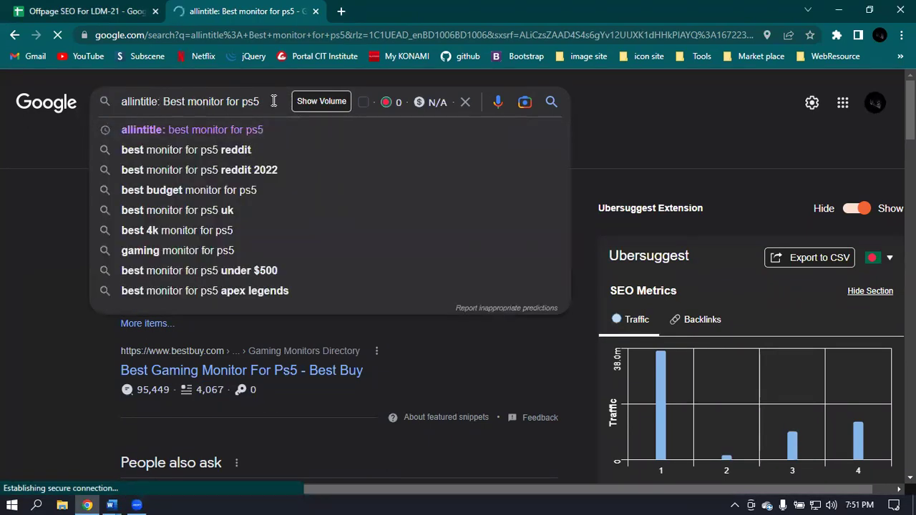
click(98, 9)
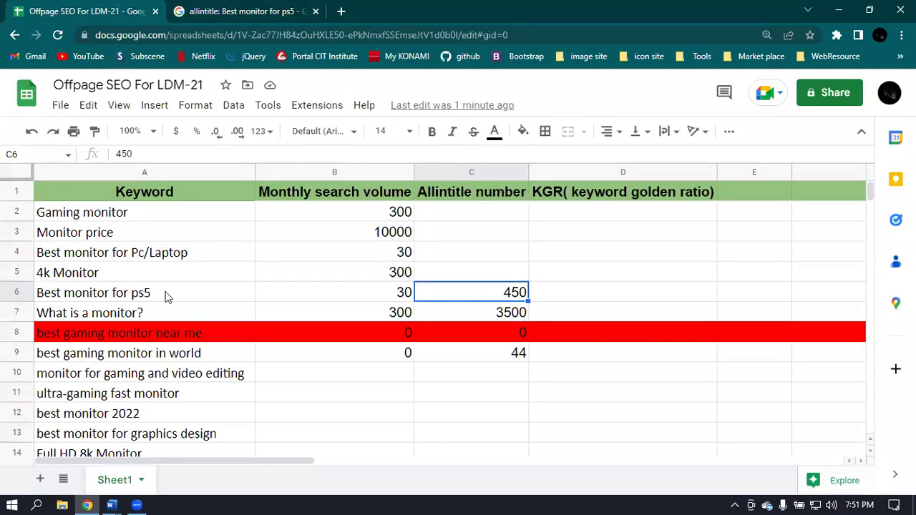
click(227, 9)
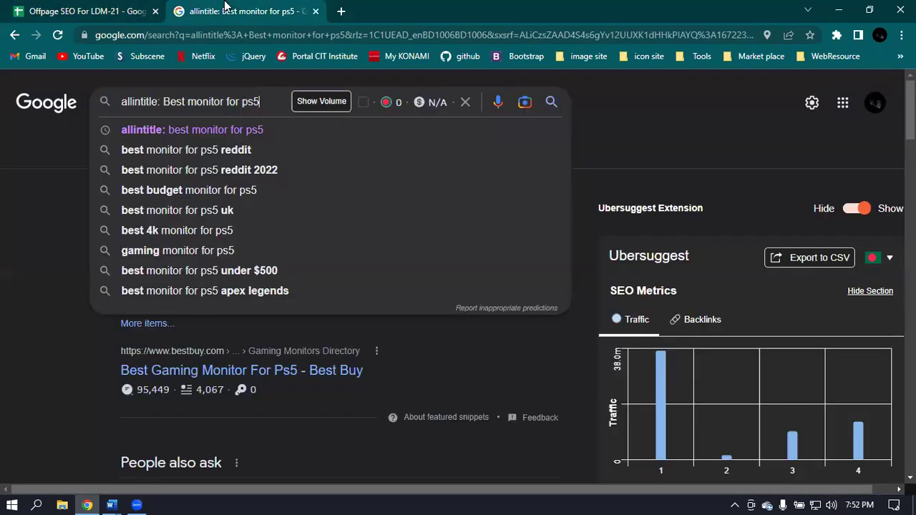
key(Return)
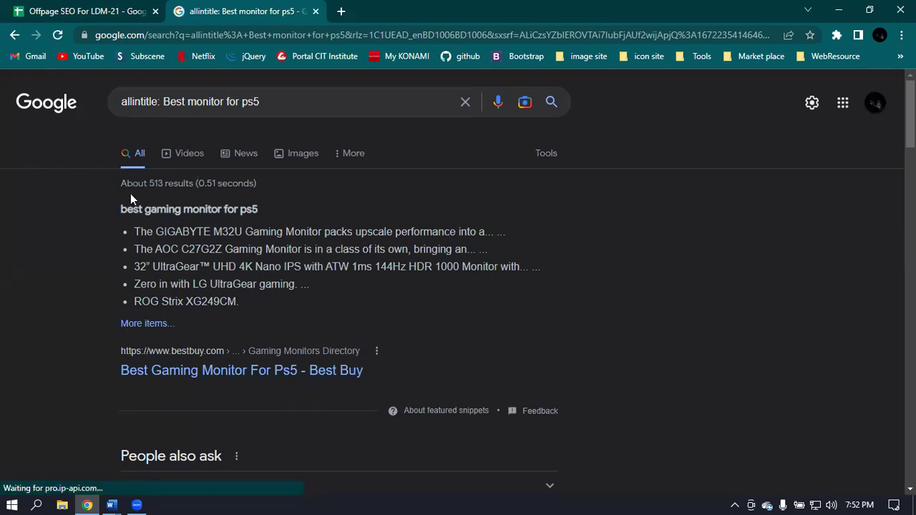
scroll(236, 254, down, 8)
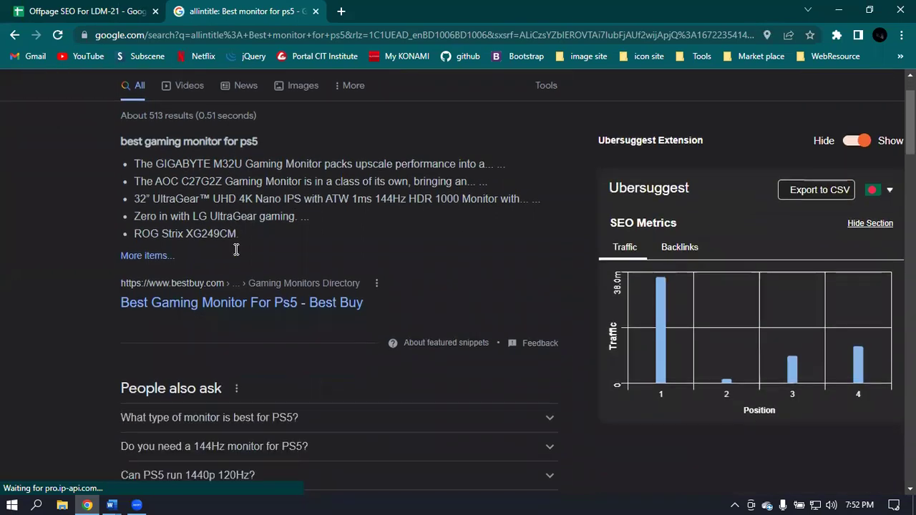
scroll(239, 259, down, 2)
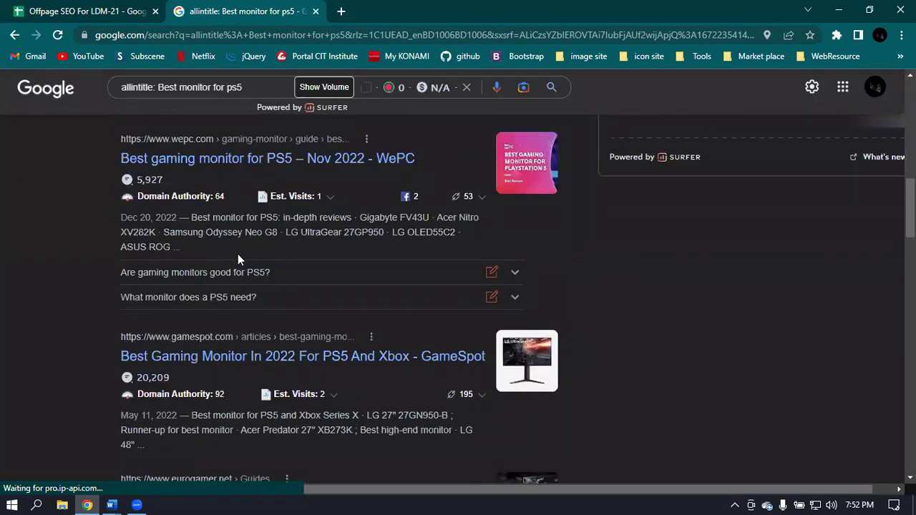
scroll(239, 254, up, 10)
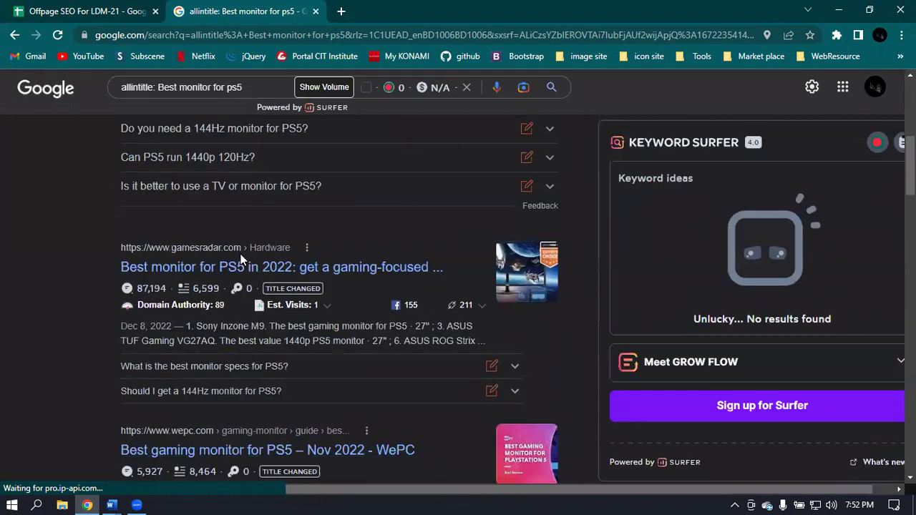
click(163, 101)
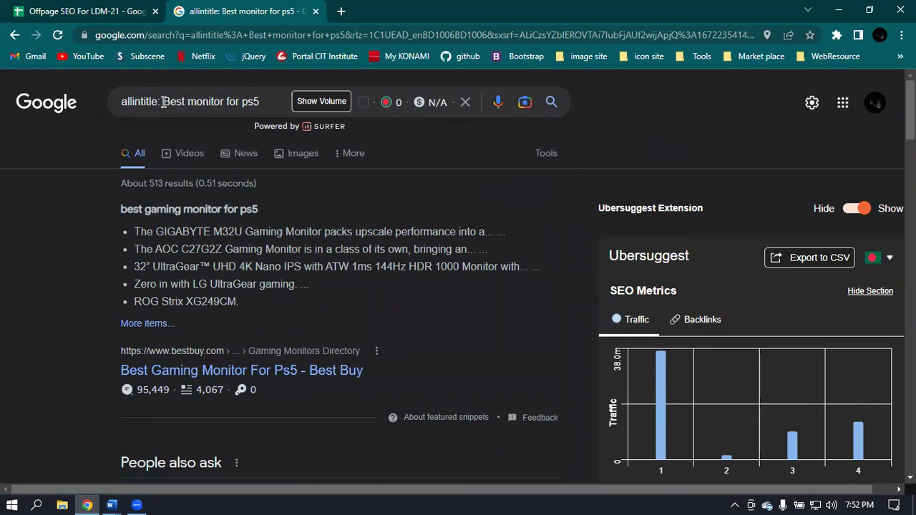
drag(163, 102, 265, 103)
click(650, 134)
- Return to the Offpage SEO sheet and copy the keyword "4k Monitor" from cell A5
click(87, 9)
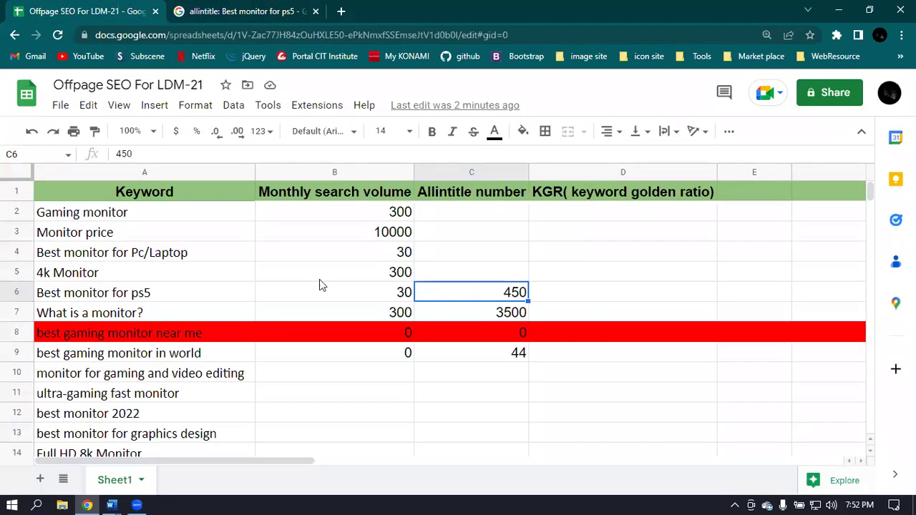
click(480, 276)
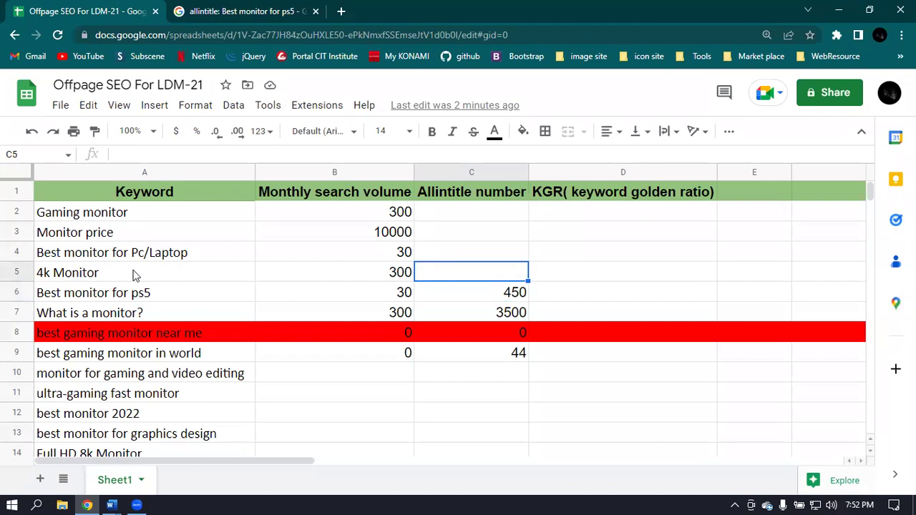
click(132, 272)
double_click(132, 271)
key(ctrl+c)
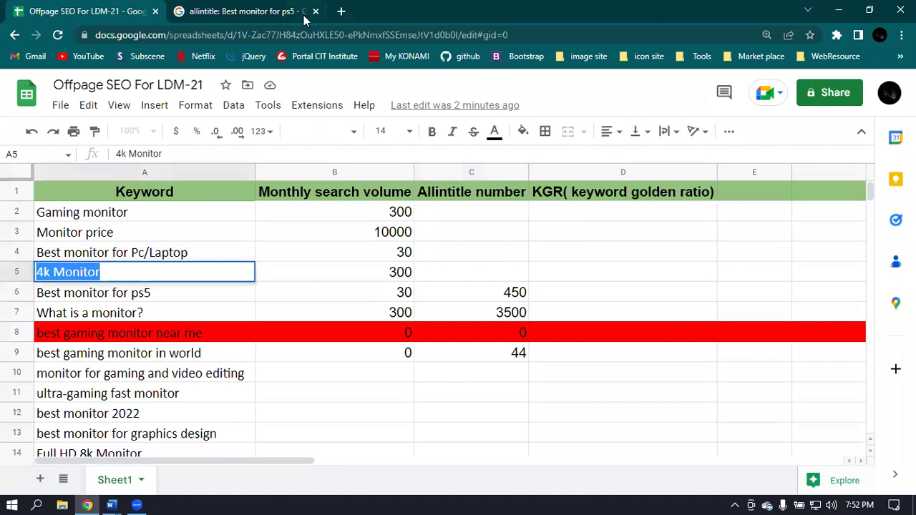
- Replace "Best monitor for ps5" in the Google query with the copied keyword and search for "allintitle: 4k Monitor"
click(249, 8)
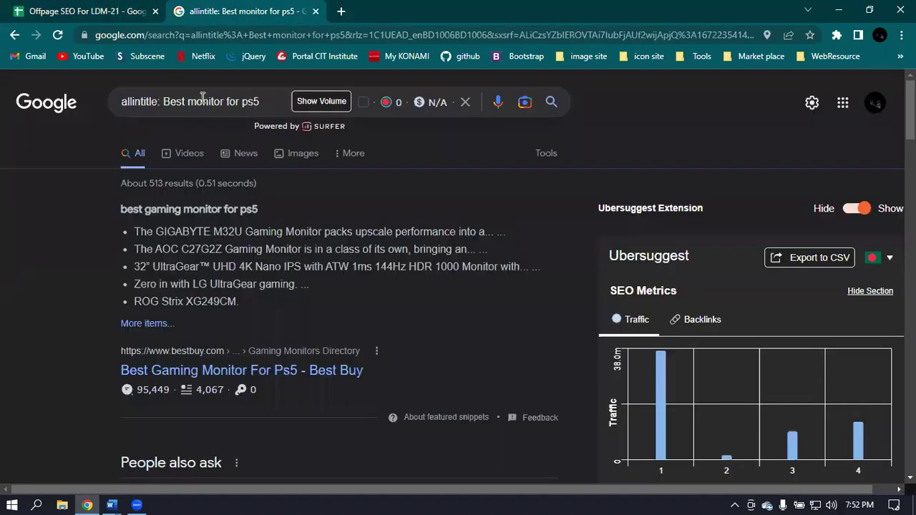
drag(163, 102, 289, 103)
key(ctrl+v)
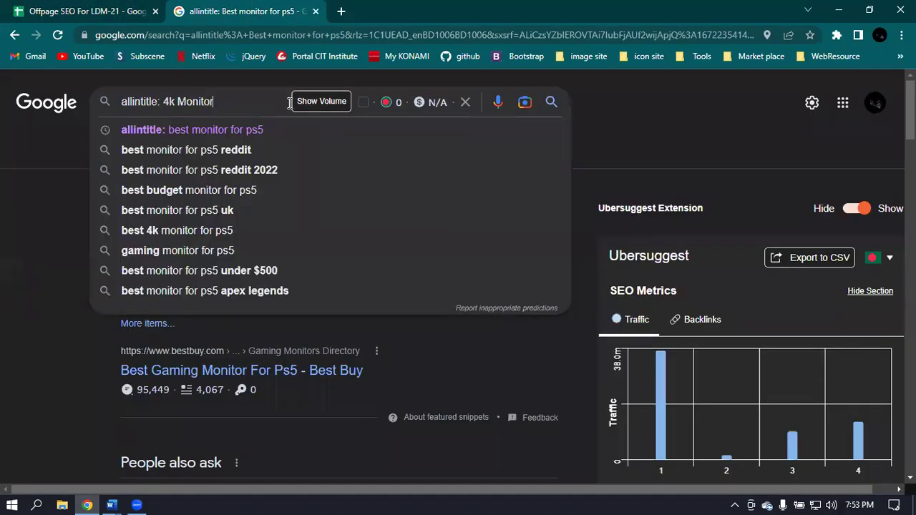
key(Return)
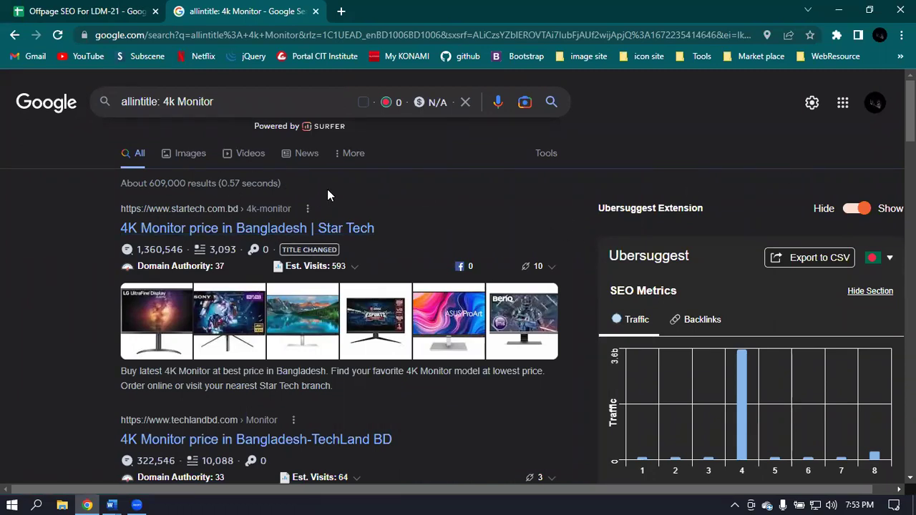
- Record 450,000 as the allintitle number for "4k Monitor" in cell C5 of the sheet
click(93, 9)
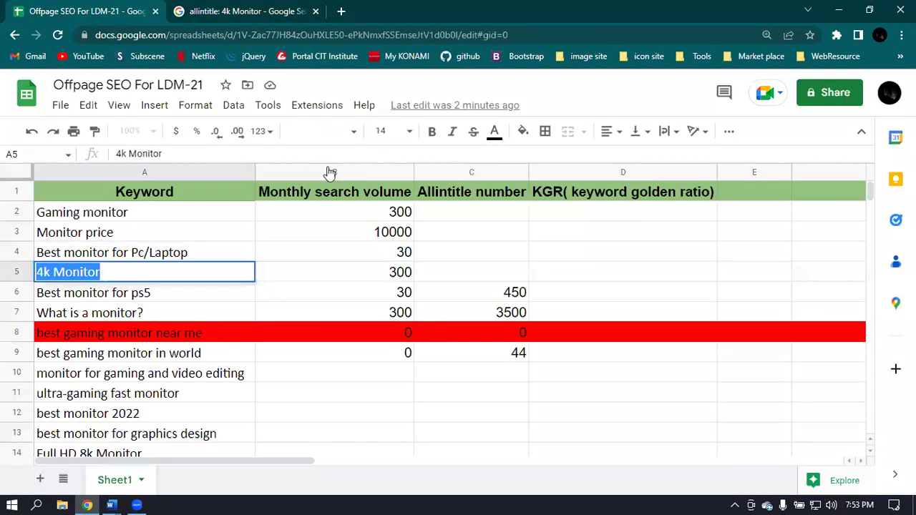
click(399, 274)
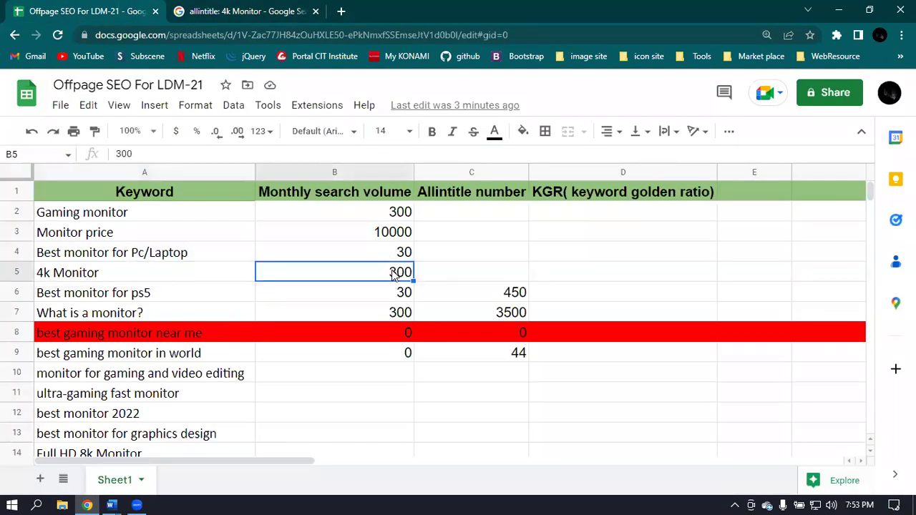
click(468, 274)
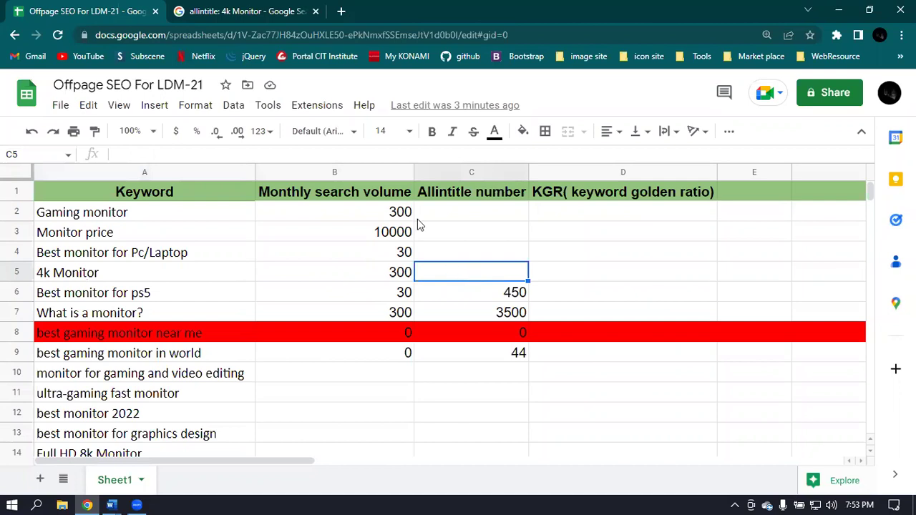
click(240, 10)
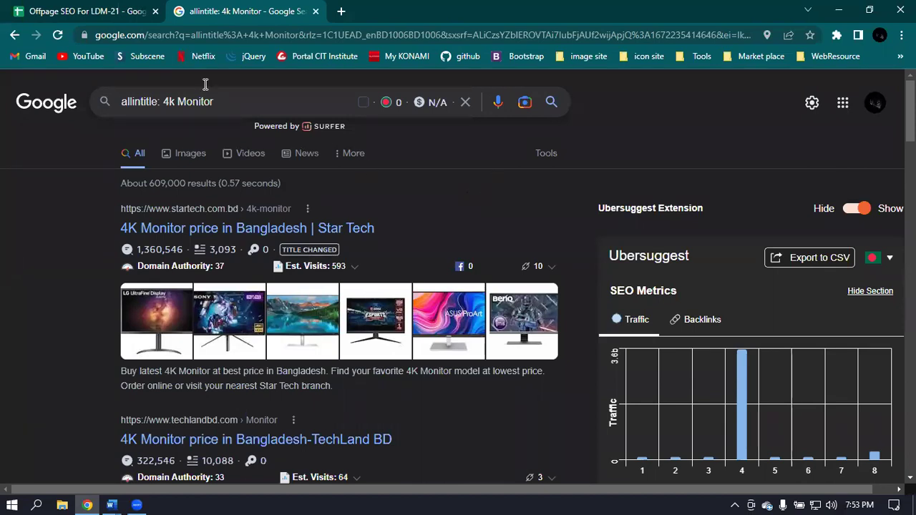
click(70, 9)
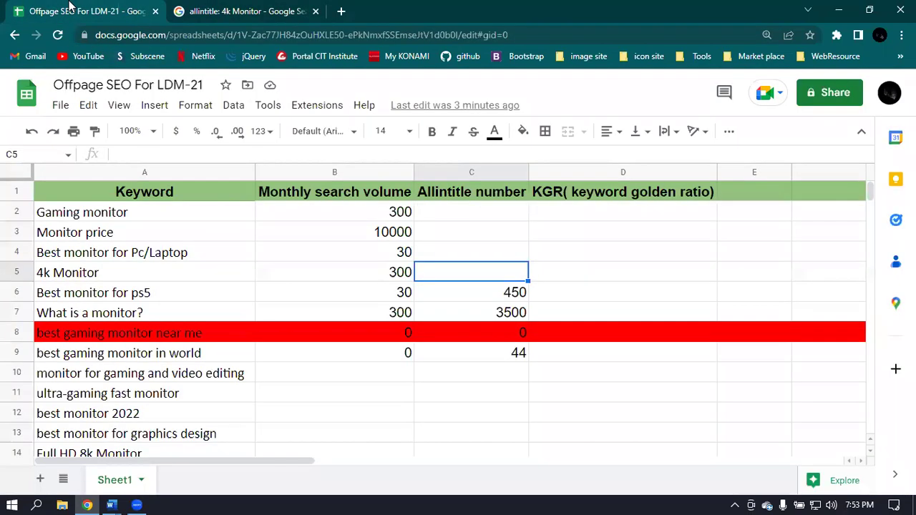
double_click(463, 273)
text(450,)
text(00)
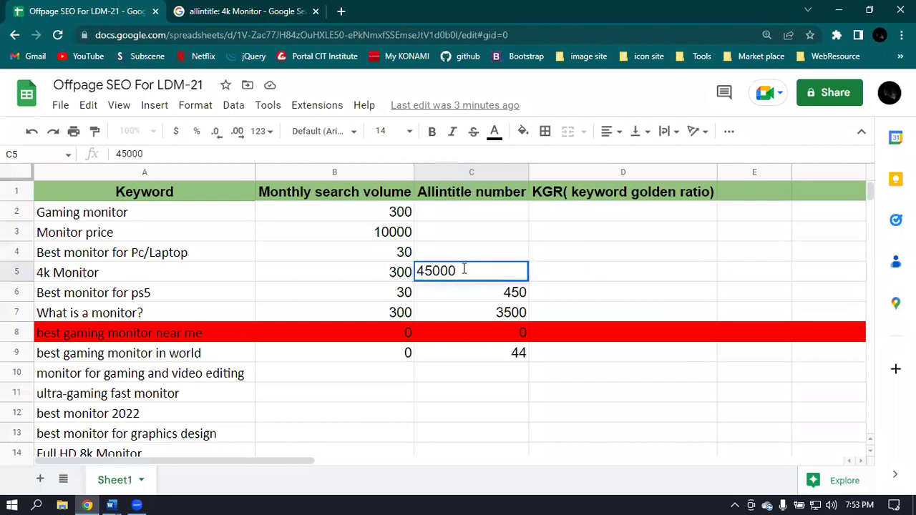
text(0)
key(Return)
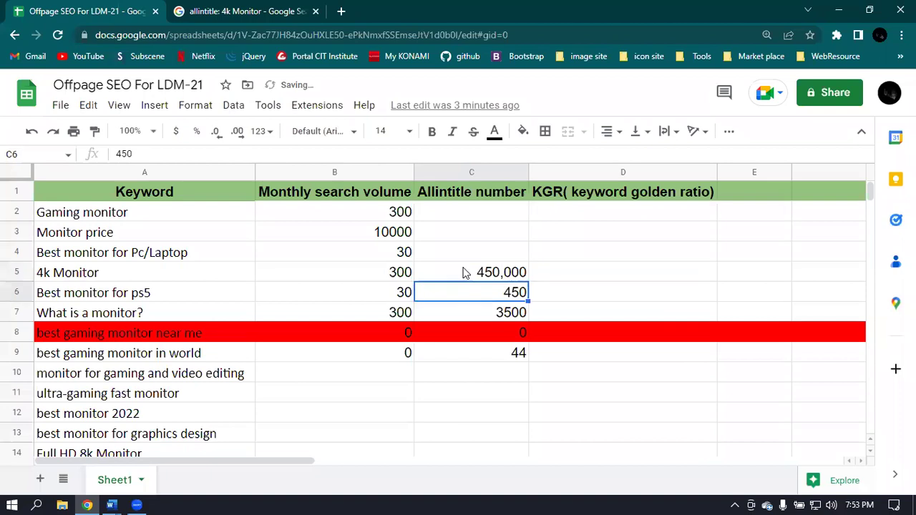
click(478, 254)
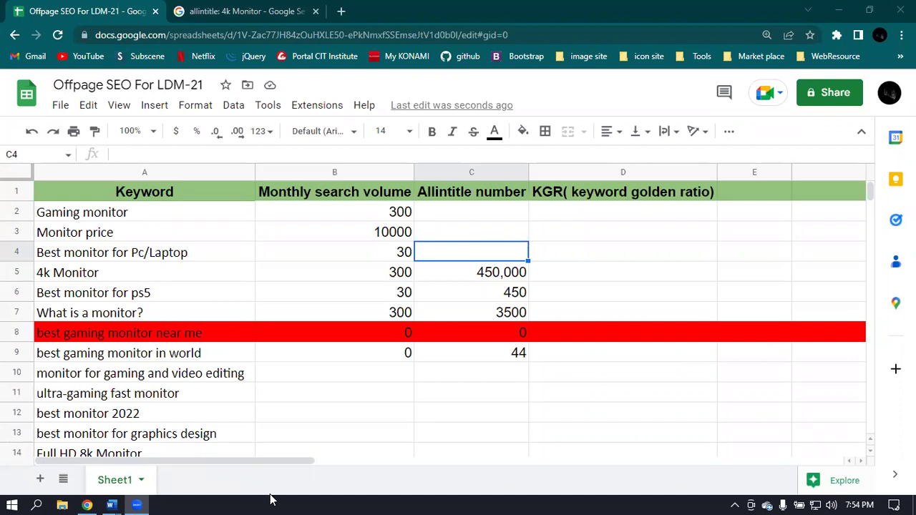
- Switch to Google, rerun the search as "allintitle:4k Monitor" without the space after the colon, and check its result count
click(259, 8)
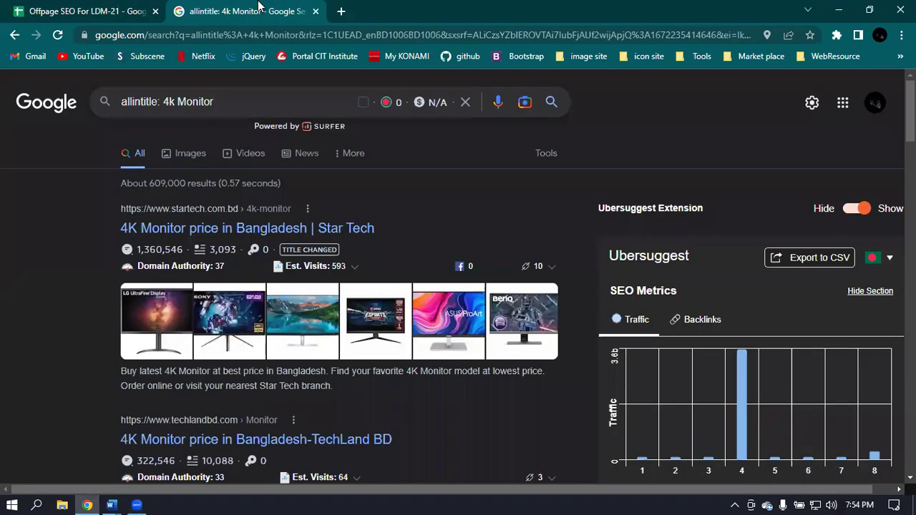
click(164, 102)
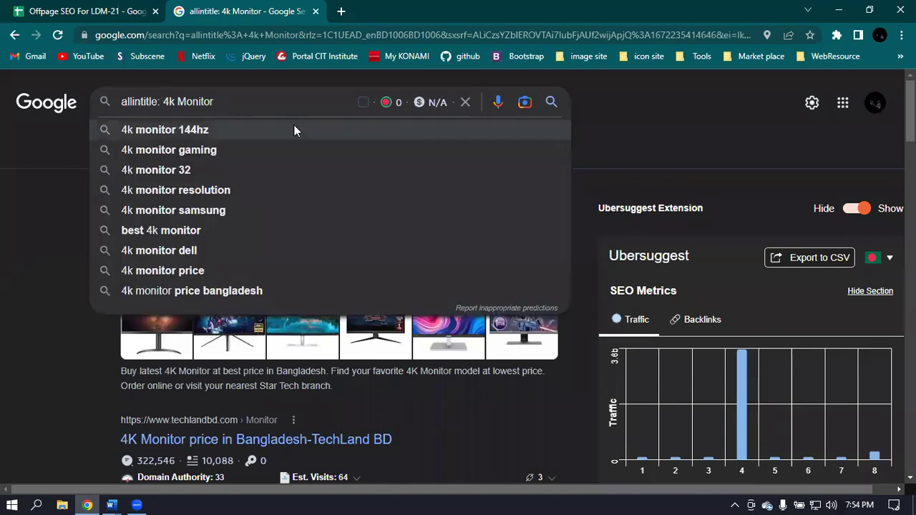
key(Delete)
key(Return)
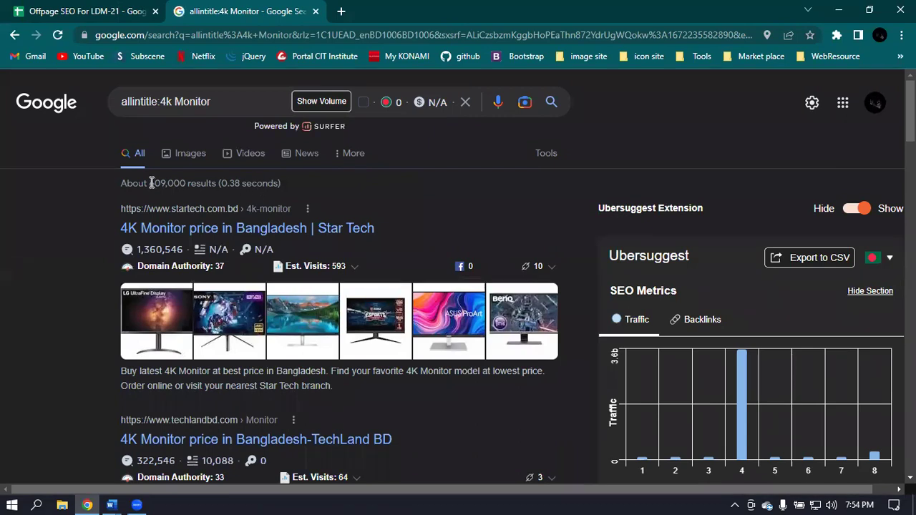
drag(149, 183, 188, 184)
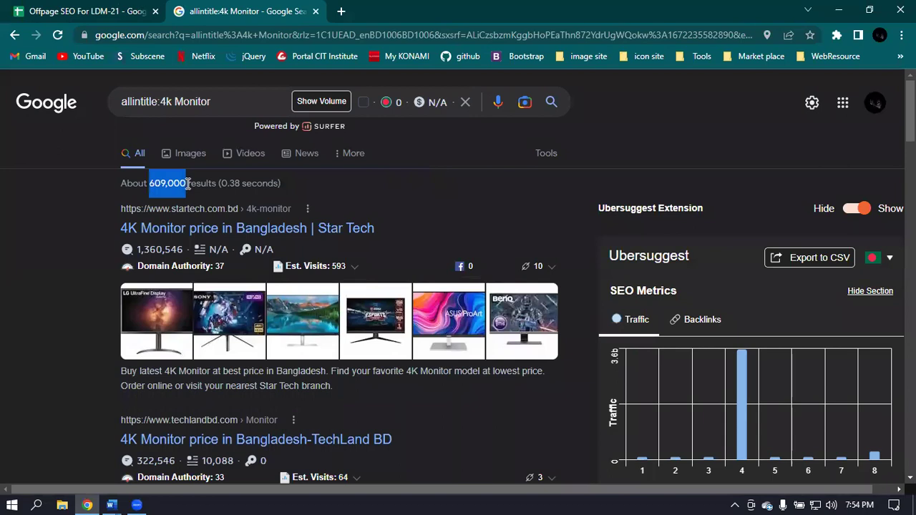
click(451, 190)
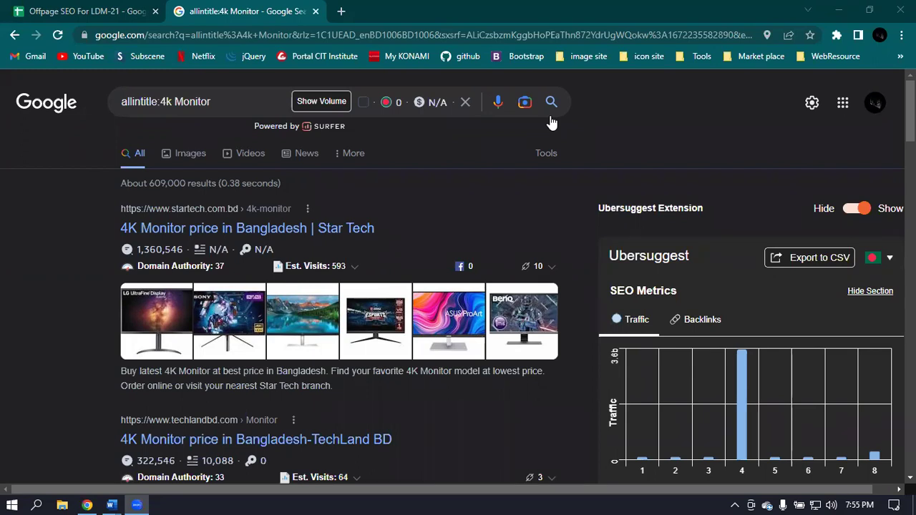
- In the Offpage SEO For LDM-21 spreadsheet, shorten the keyword in A4 to "Best monitor for Laptop"
click(66, 10)
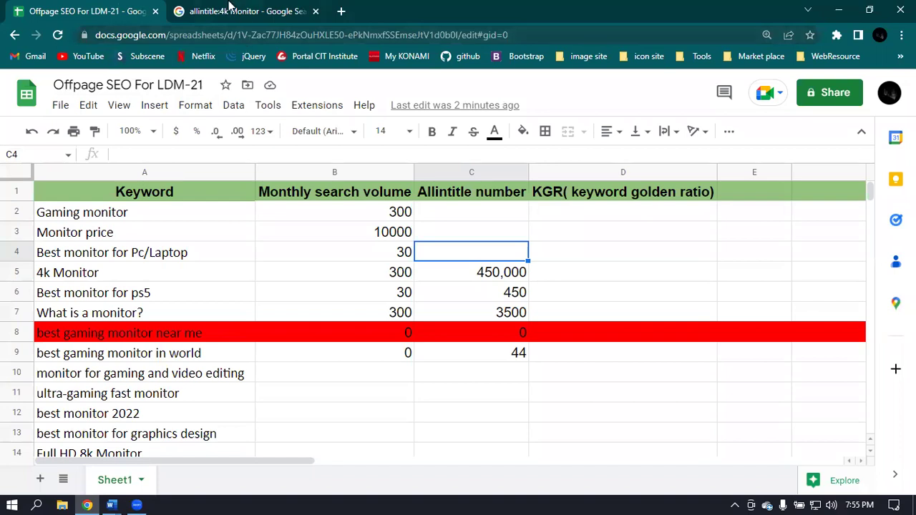
mouse_move(228, 5)
click(113, 272)
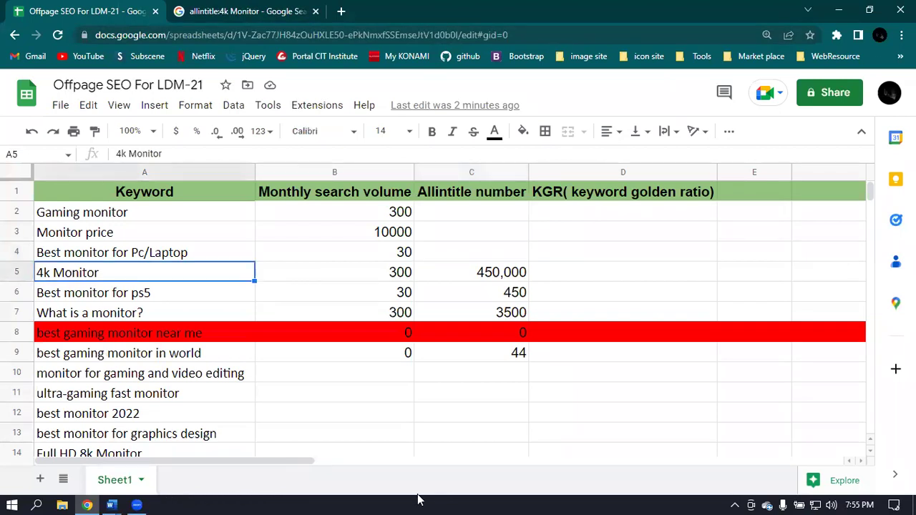
click(198, 259)
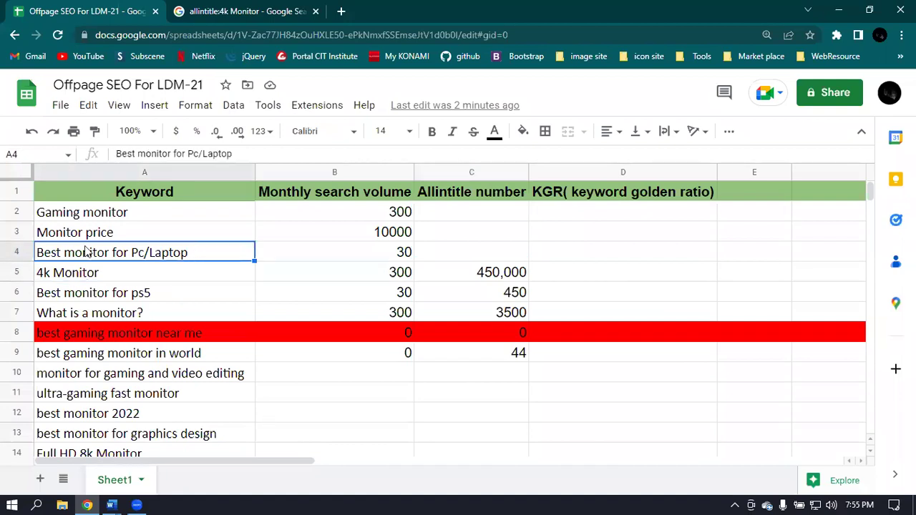
double_click(192, 257)
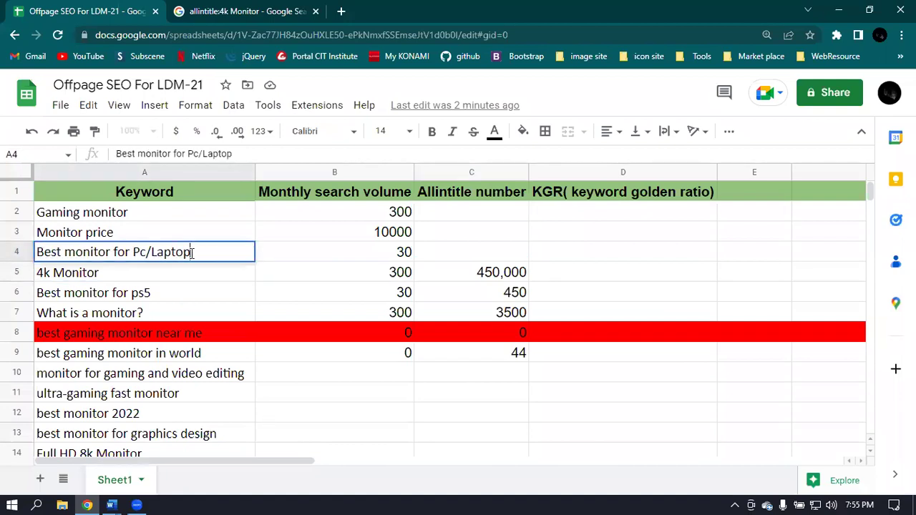
click(151, 252)
key(BackSpace)
key(BackSpace)
key(BackSpace)
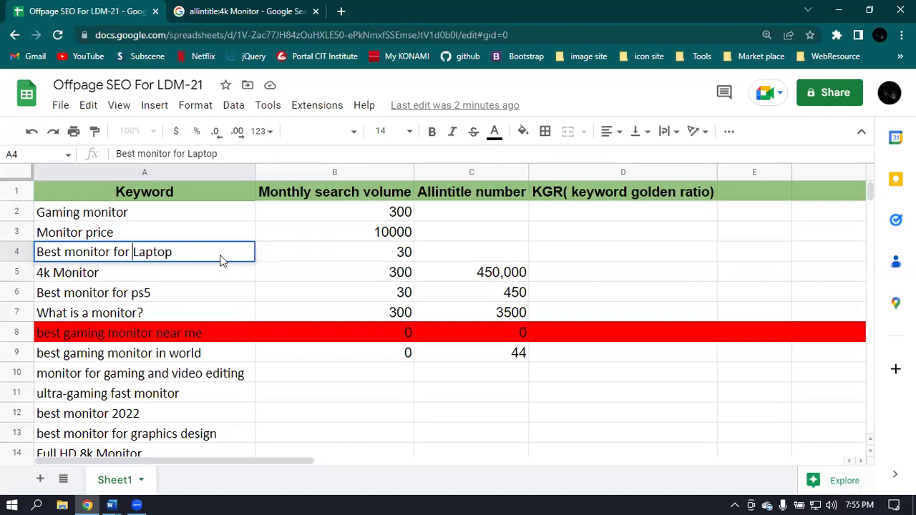
key(ctrl+Return)
- Copy the keyword text from A4 and search Google for "allintitle:Best monitor for Laptop"
triple_click(184, 249)
key(ctrl+c)
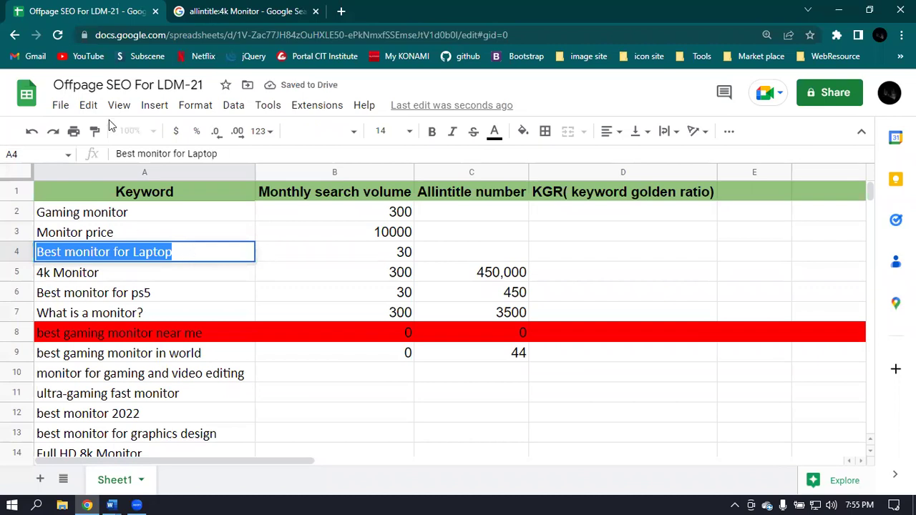
click(229, 11)
drag(161, 103, 249, 109)
key(ctrl+v)
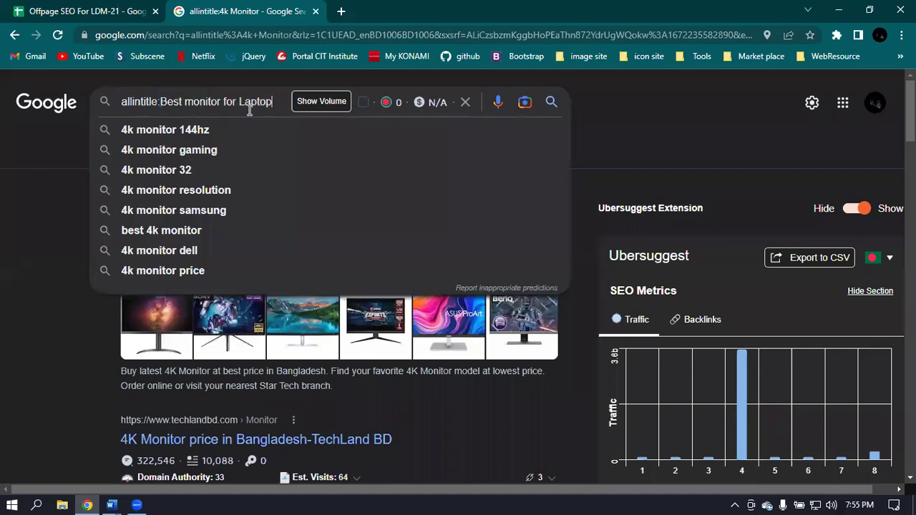
key(Return)
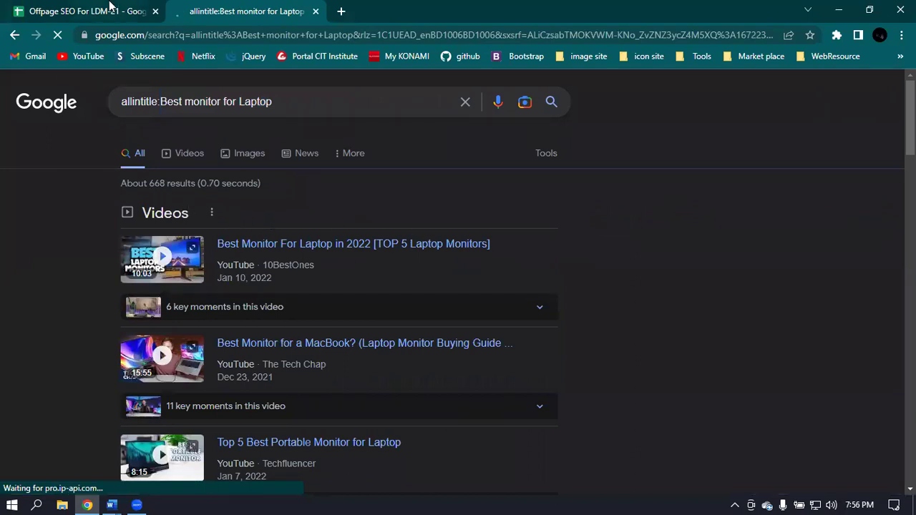
- Return to the spreadsheet and enter 500 as the Allintitle number for Best monitor for Laptop in C4
key(ctrl+Tab)
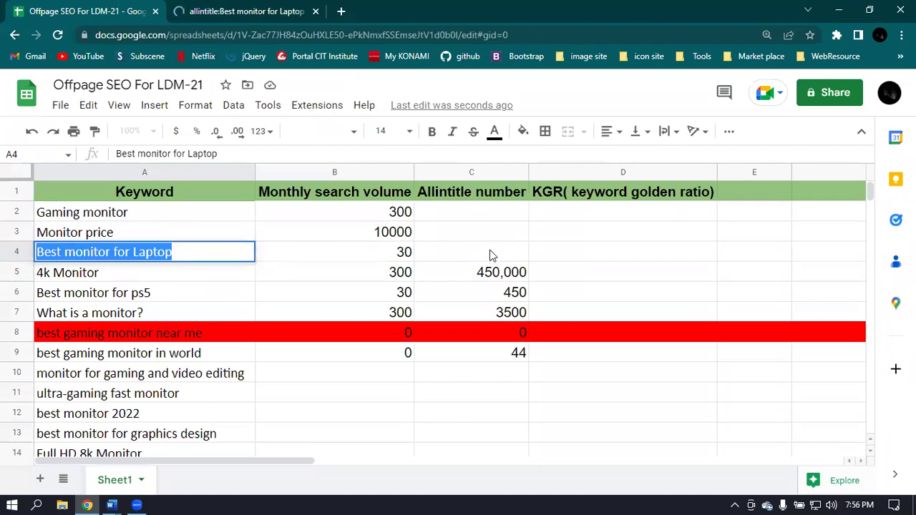
double_click(476, 252)
text(500)
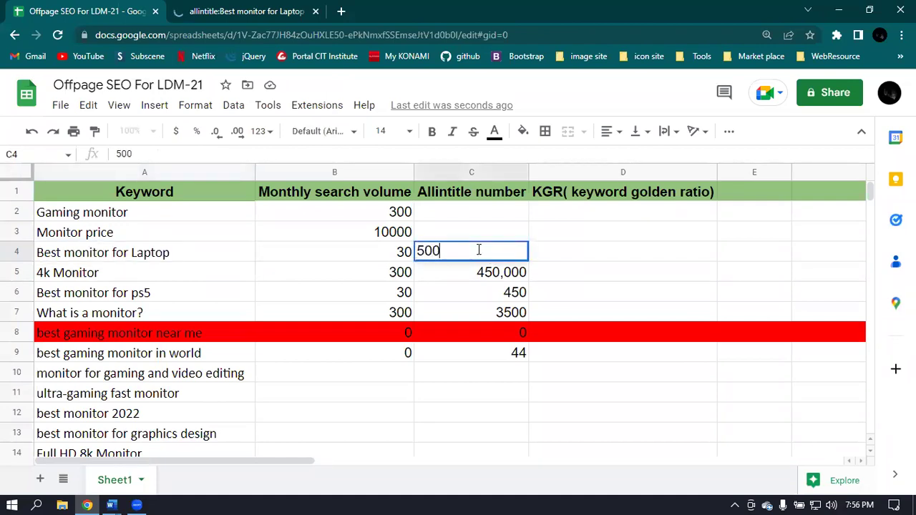
key(Return)
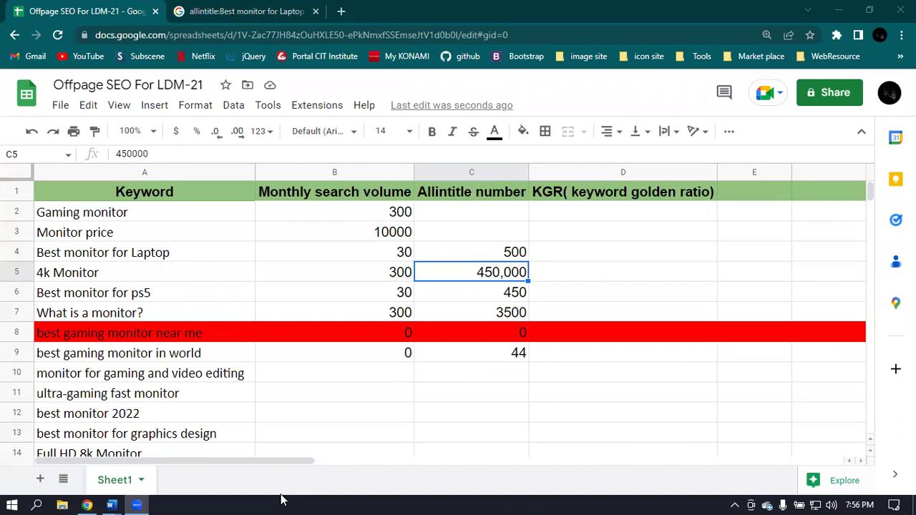
- Check the result count of the allintitle search for the laptop monitor keyword in Google again
click(237, 10)
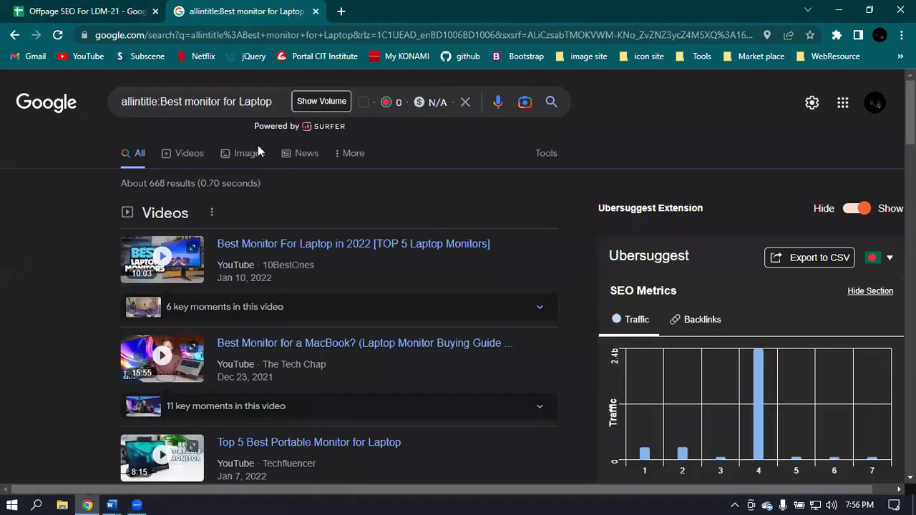
drag(169, 184, 120, 183)
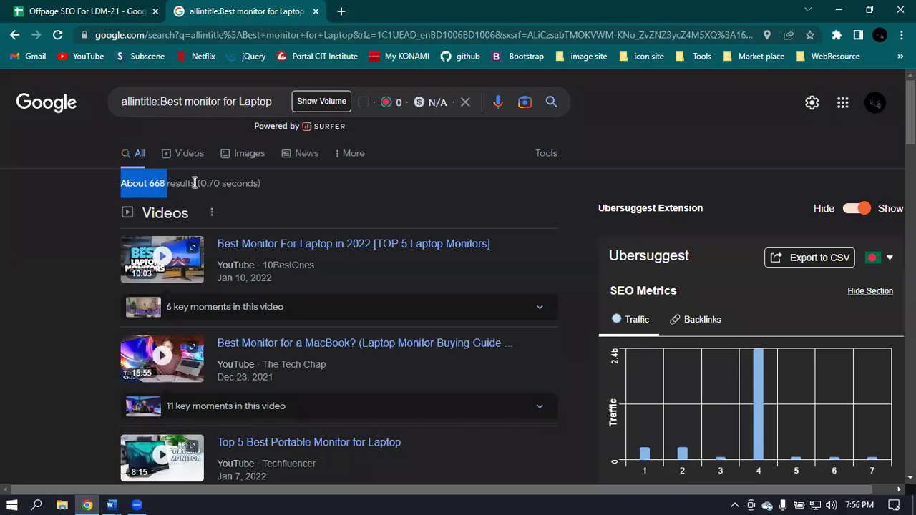
click(317, 194)
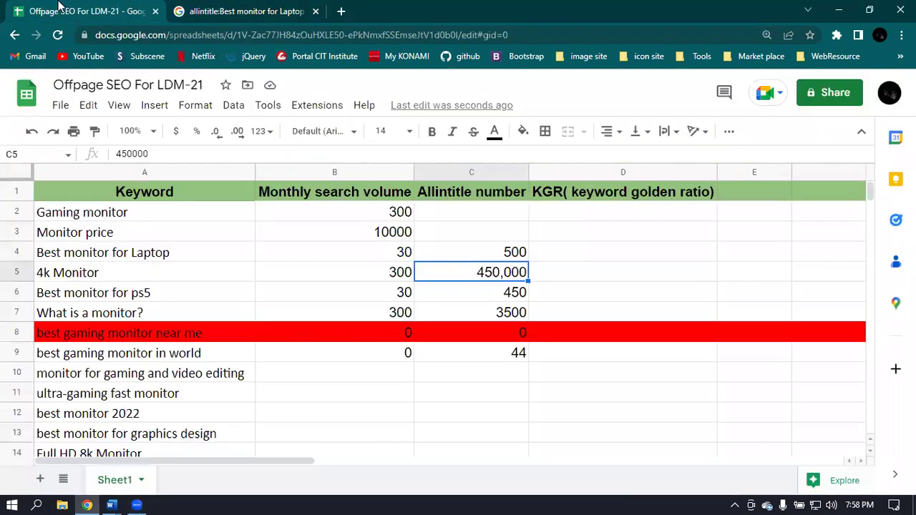
- Copy the keyword "Monitor price" from A3 of the spreadsheet and search Google for "allintitle:Monitor price"
click(59, 8)
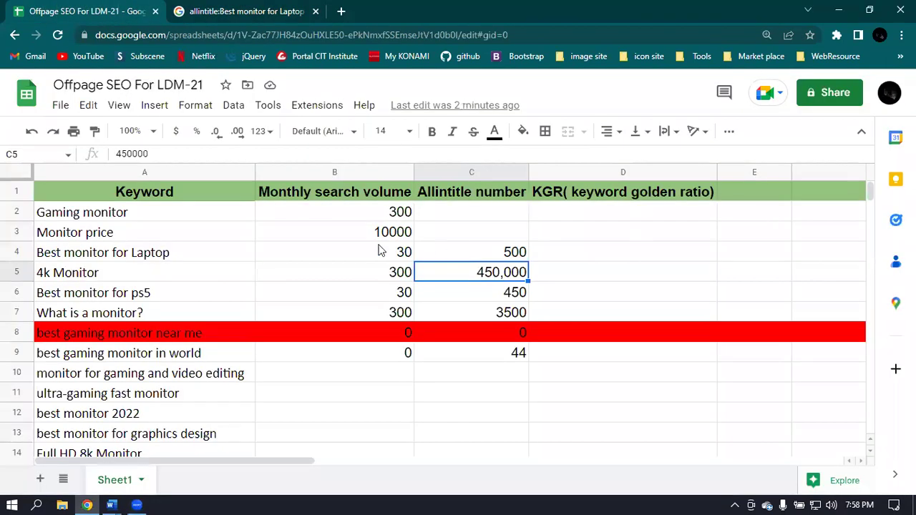
click(132, 233)
double_click(133, 232)
triple_click(134, 232)
click(137, 231)
triple_click(139, 232)
key(ctrl+c)
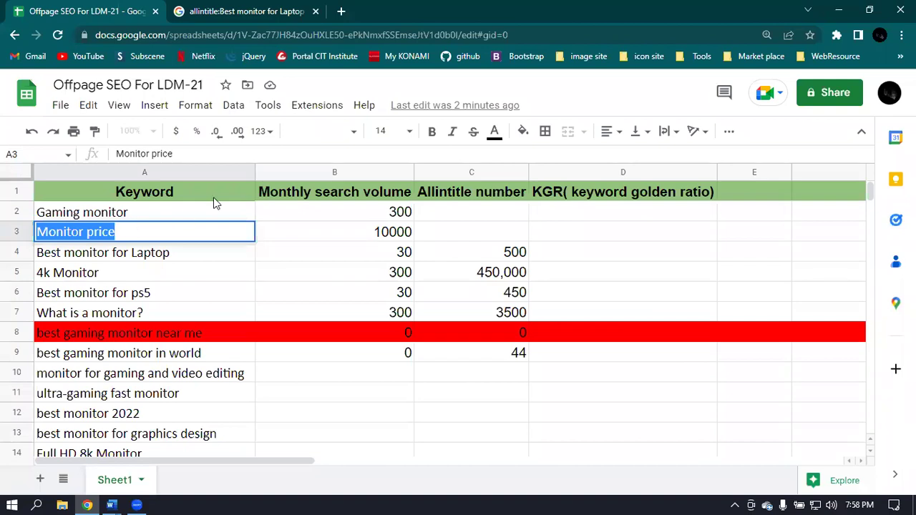
click(272, 9)
drag(163, 101, 282, 103)
key(ctrl+v)
key(Return)
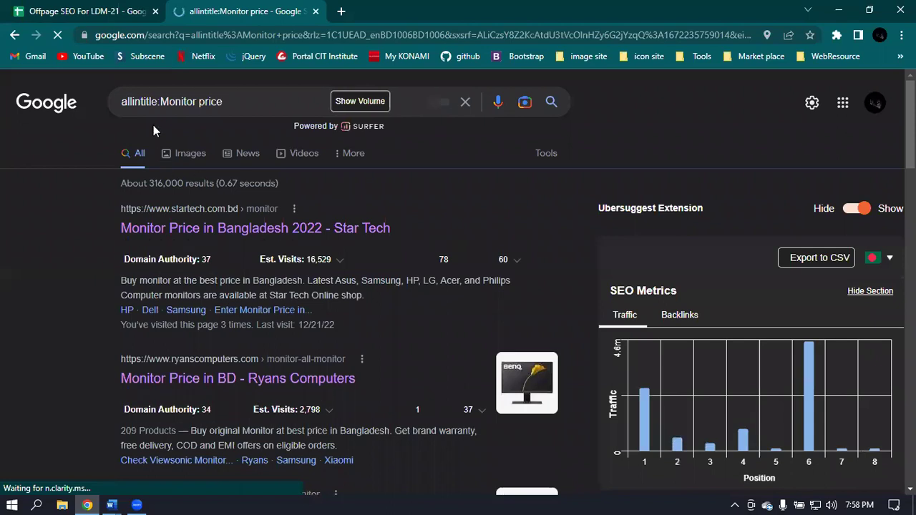
- Return to the spreadsheet and enter 316000 as the Allintitle number for Monitor price in C3
click(77, 5)
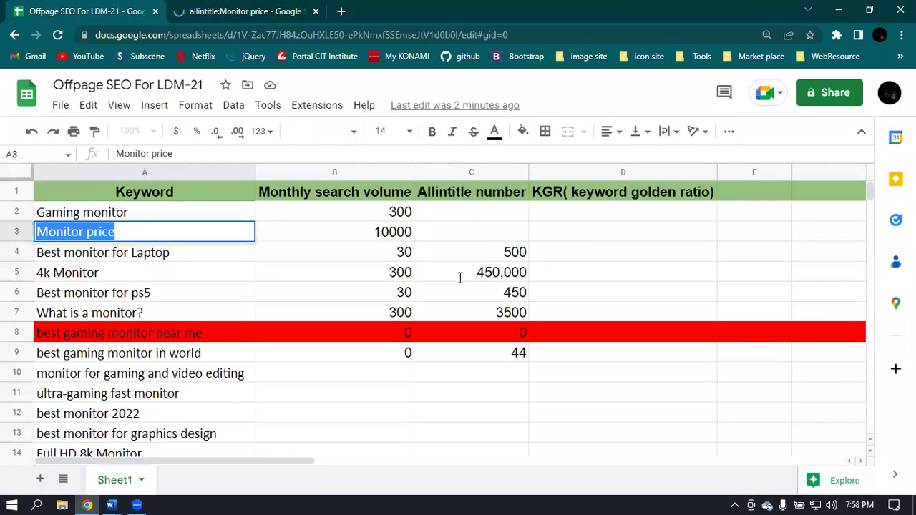
click(484, 232)
text(316000)
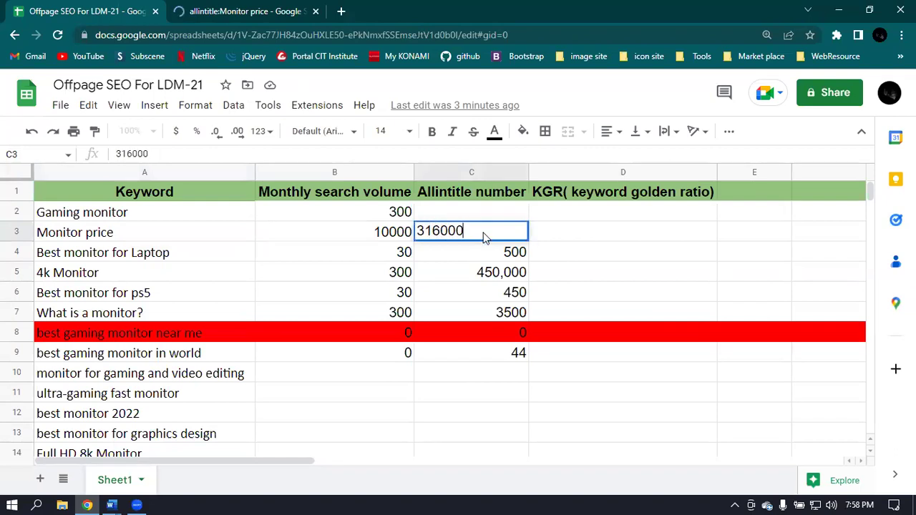
key(Return)
- Copy the keyword "Gaming monitor" from A2 and search Google for "allintitle:Gaming monitor"
click(145, 215)
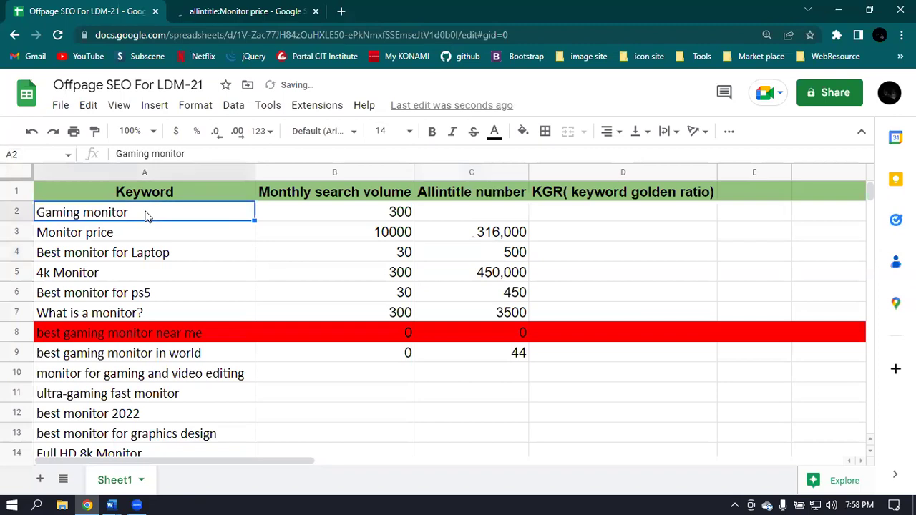
double_click(146, 213)
key(ctrl+c)
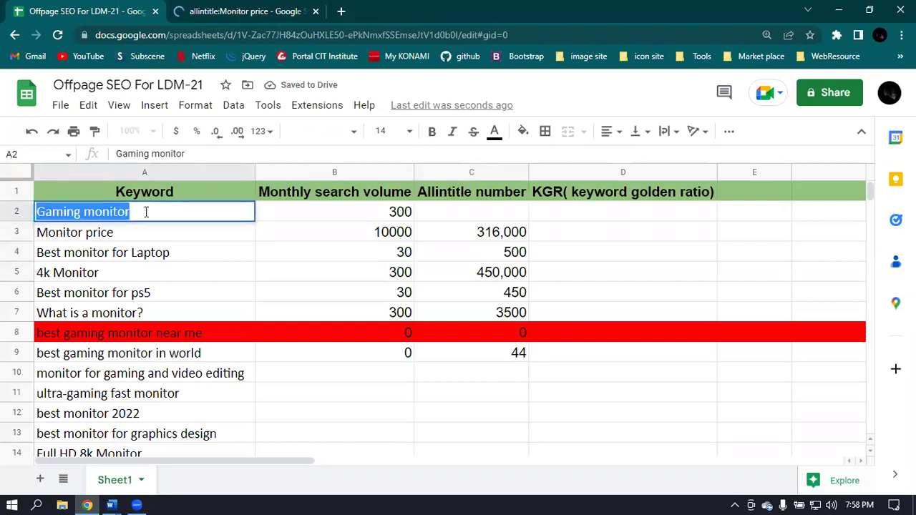
click(250, 8)
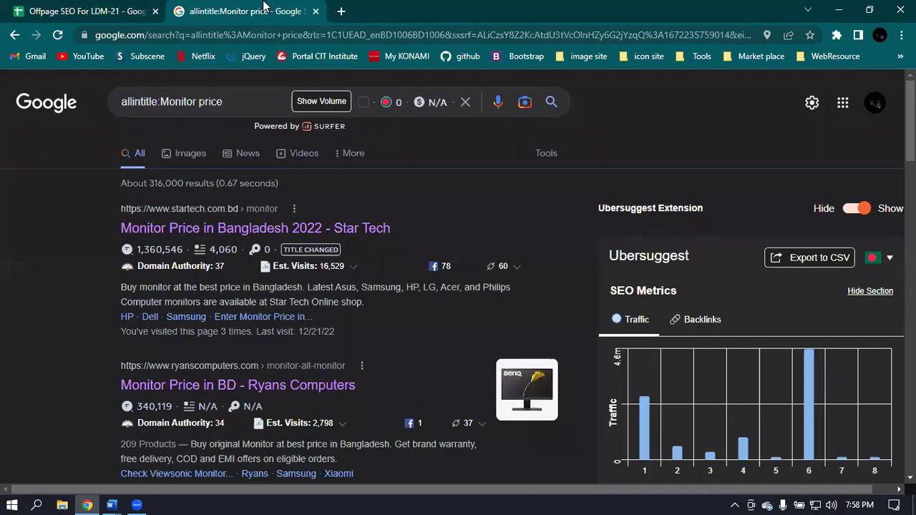
drag(161, 102, 266, 102)
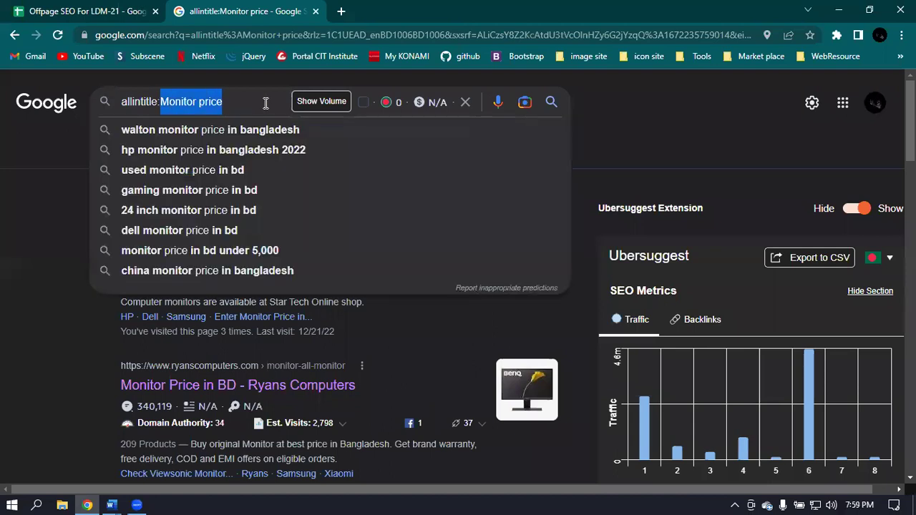
key(ctrl+v)
key(Return)
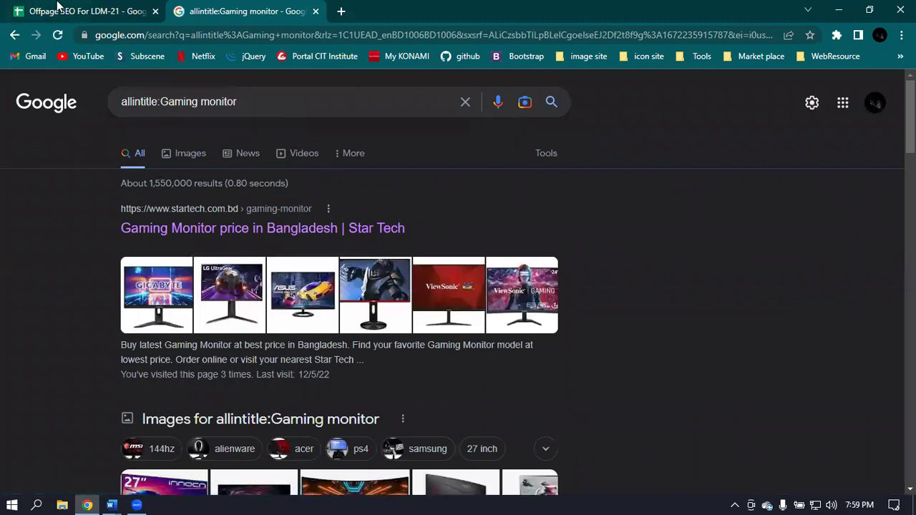
- Return to the spreadsheet and enter 1150000 as the Allintitle number for Gaming monitor in C2
key(ctrl+shift+Tab)
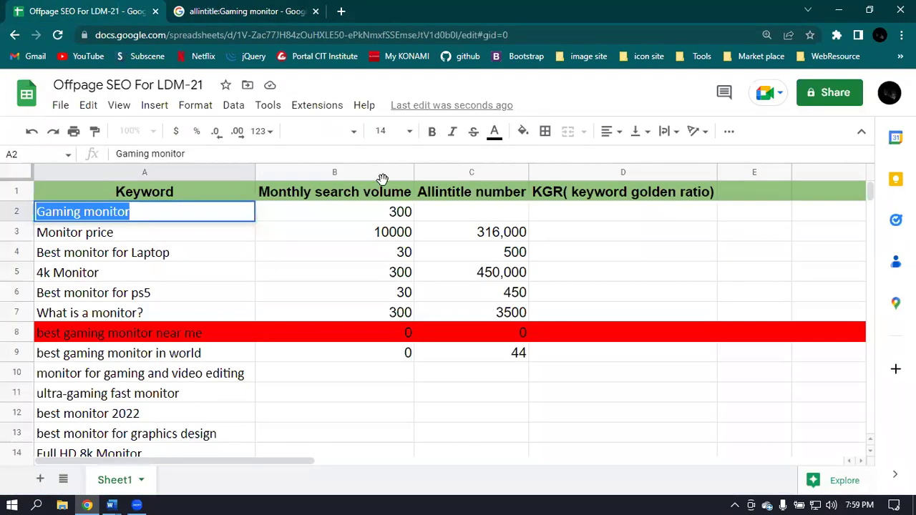
click(469, 215)
double_click(466, 215)
text(1150000)
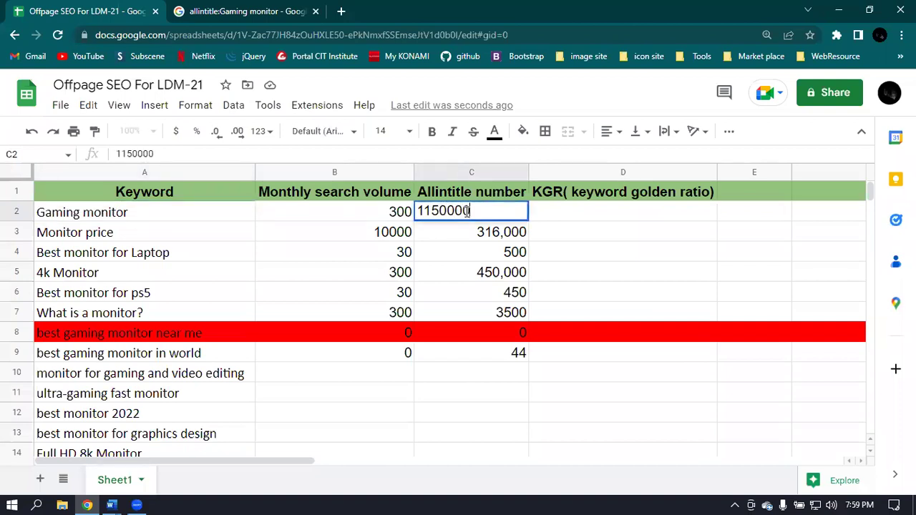
key(Return)
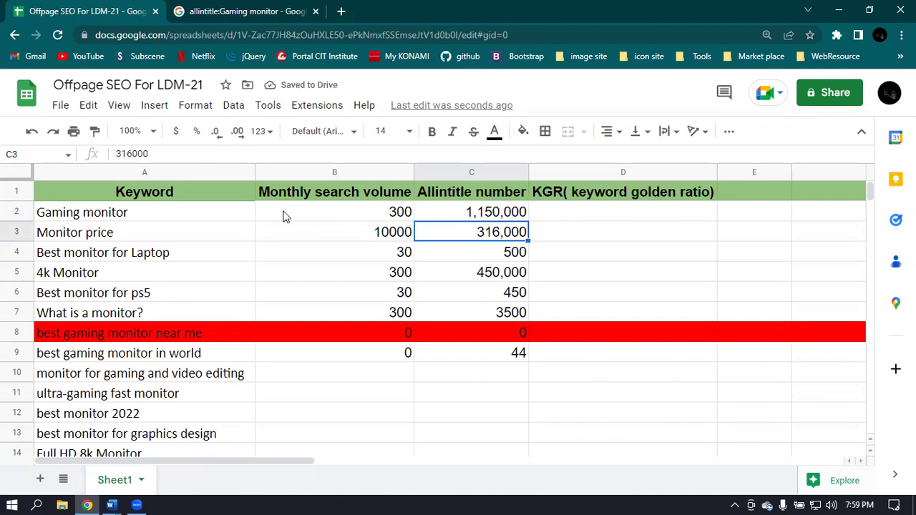
- Try to enter the KGR formula for Gaming monitor in D2 as =B2:/C2
click(351, 214)
shift+click(521, 215)
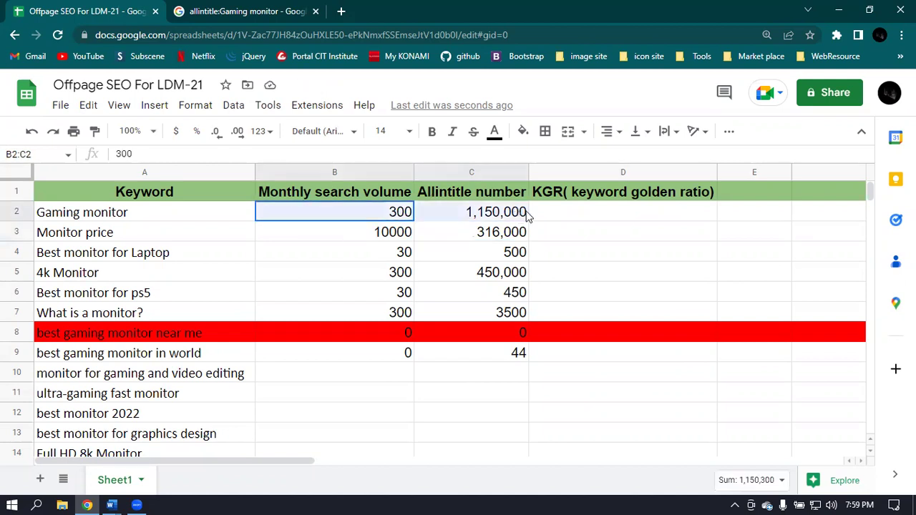
click(563, 216)
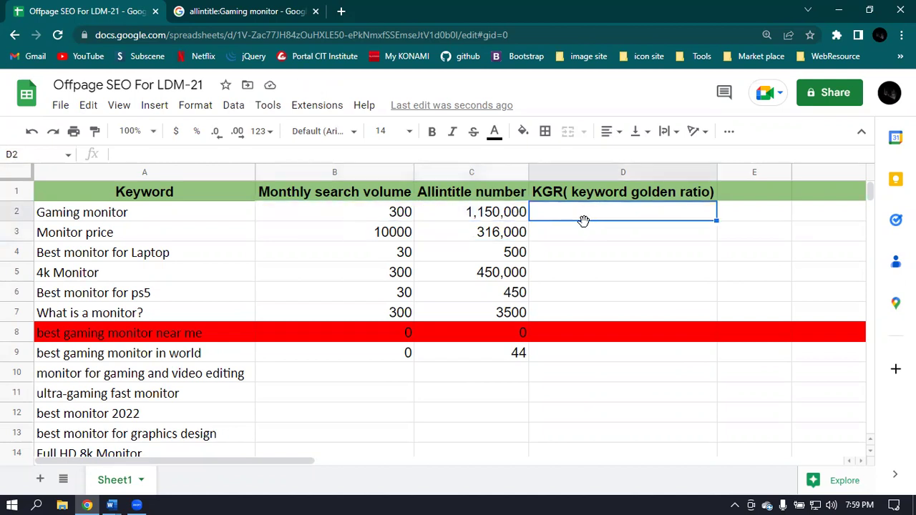
double_click(565, 207)
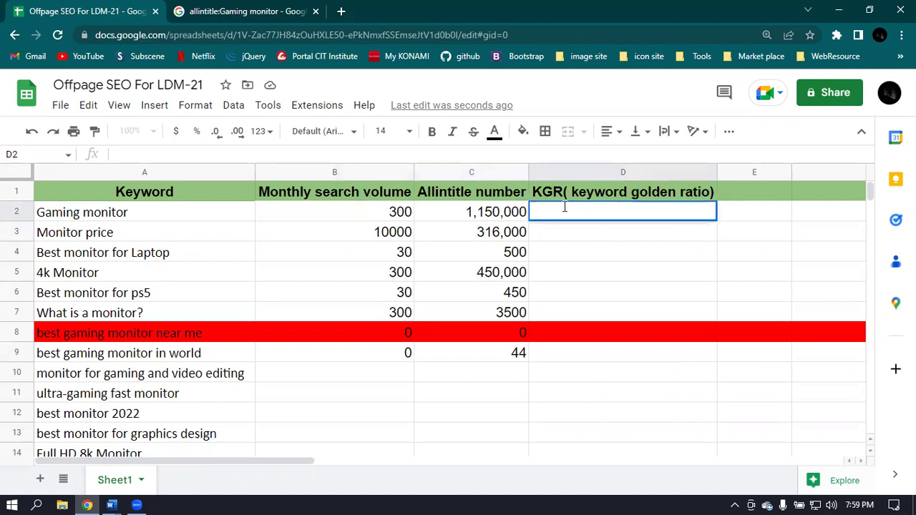
text(=)
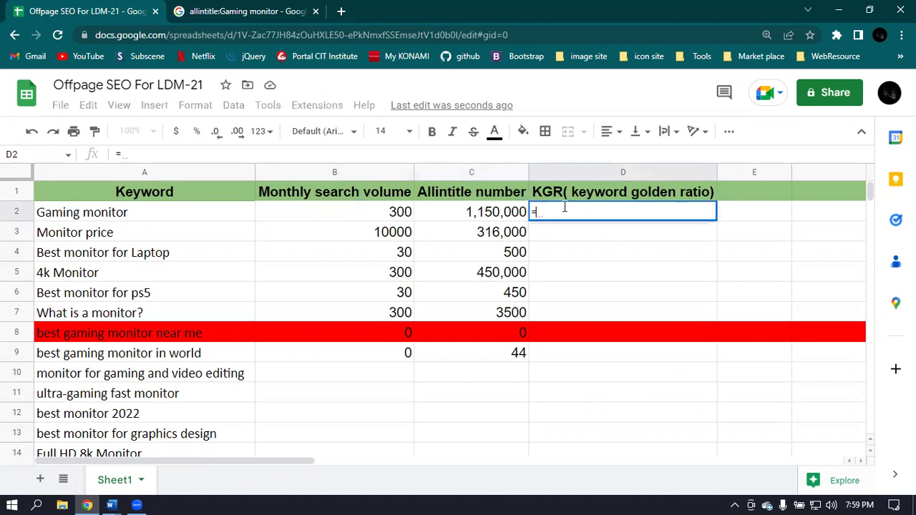
click(408, 212)
drag(472, 213, 501, 211)
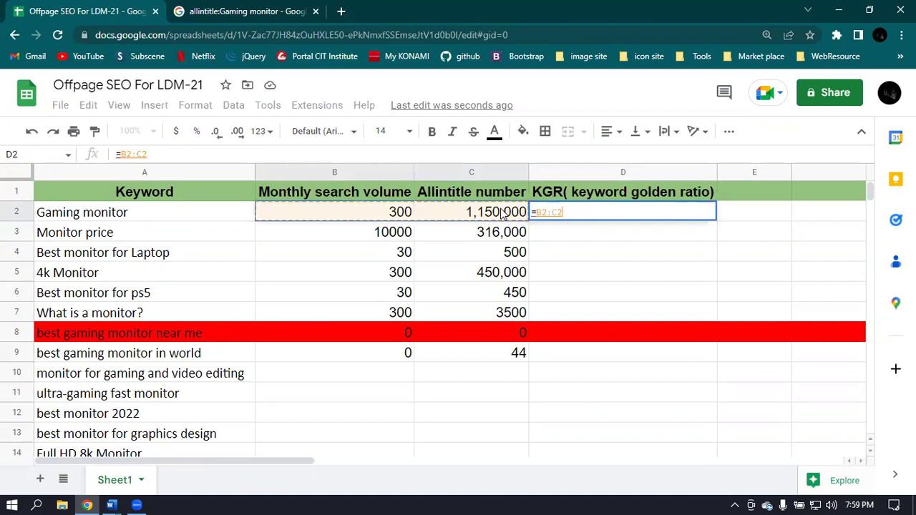
click(553, 209)
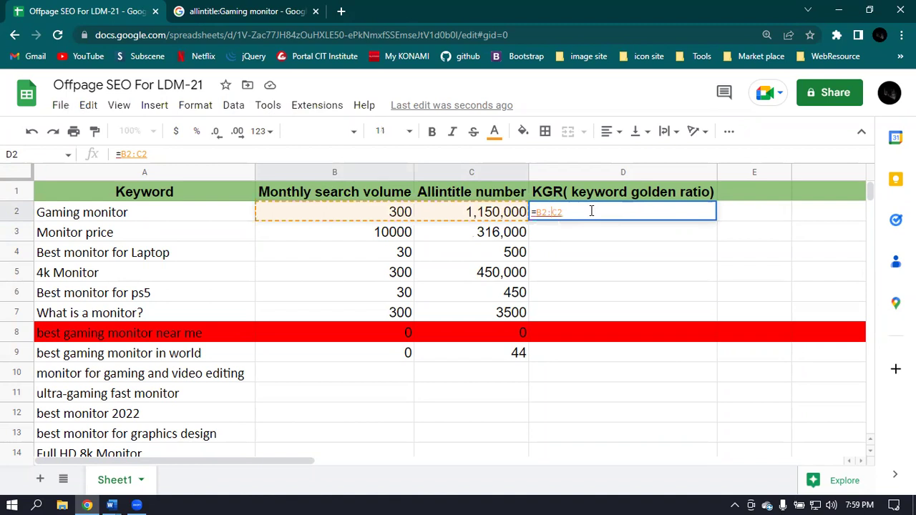
text(/)
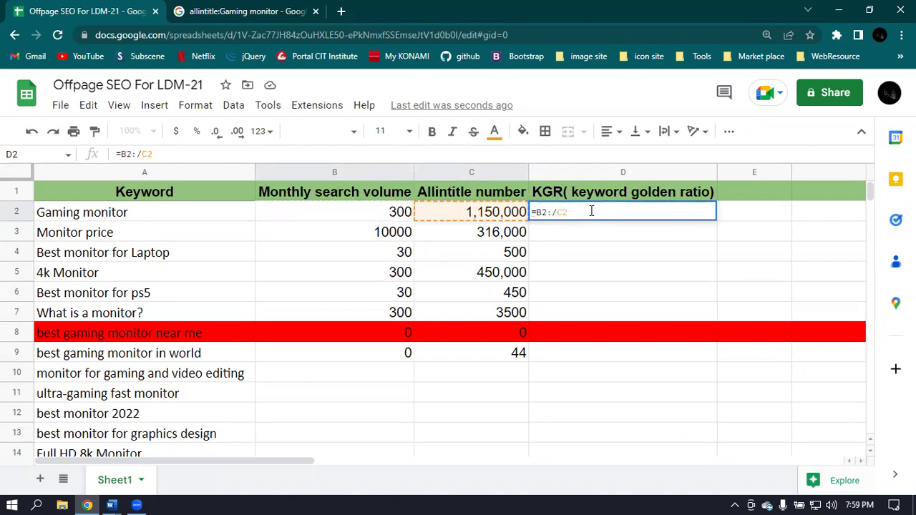
key(Return)
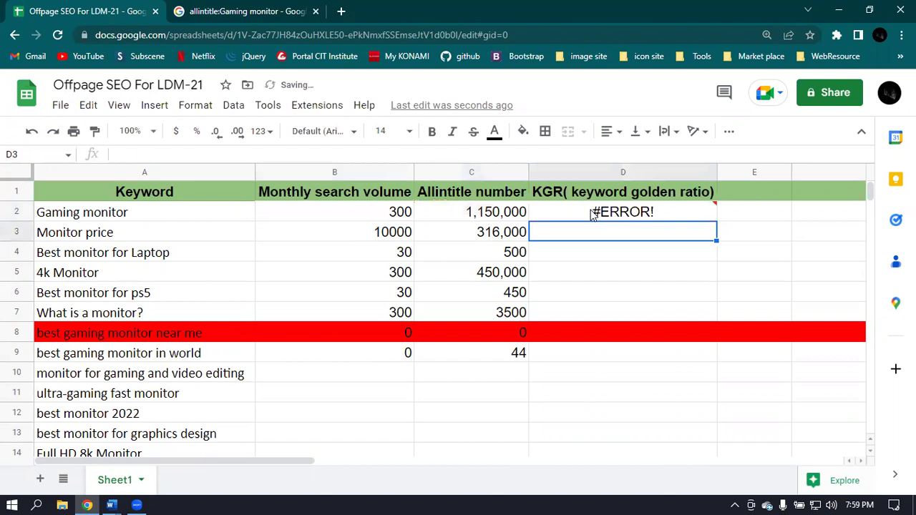
- Correct the KGR formula in D2 to =B2/C2 by removing the stray colon
double_click(690, 210)
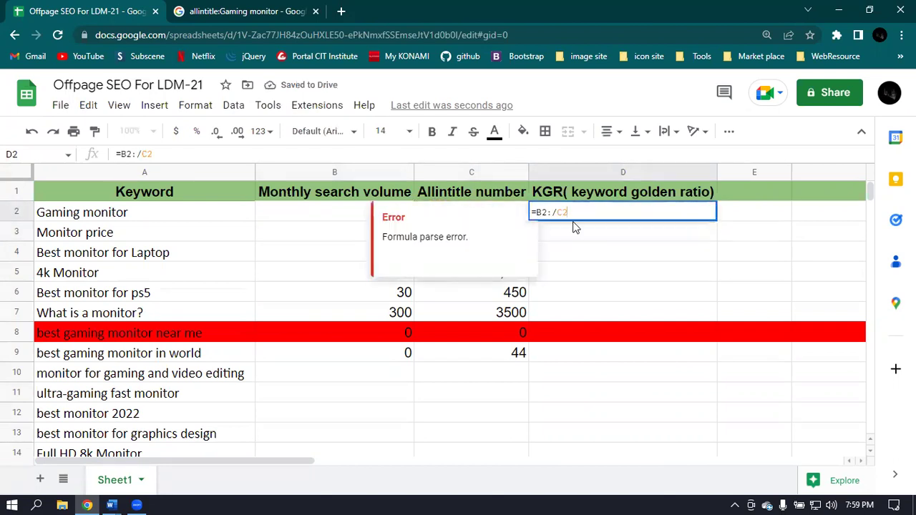
click(551, 209)
key(BackSpace)
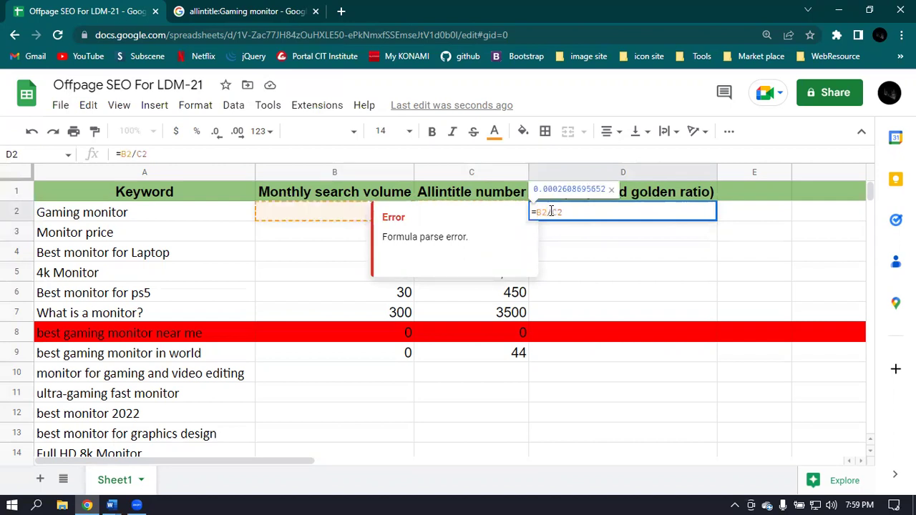
key(Return)
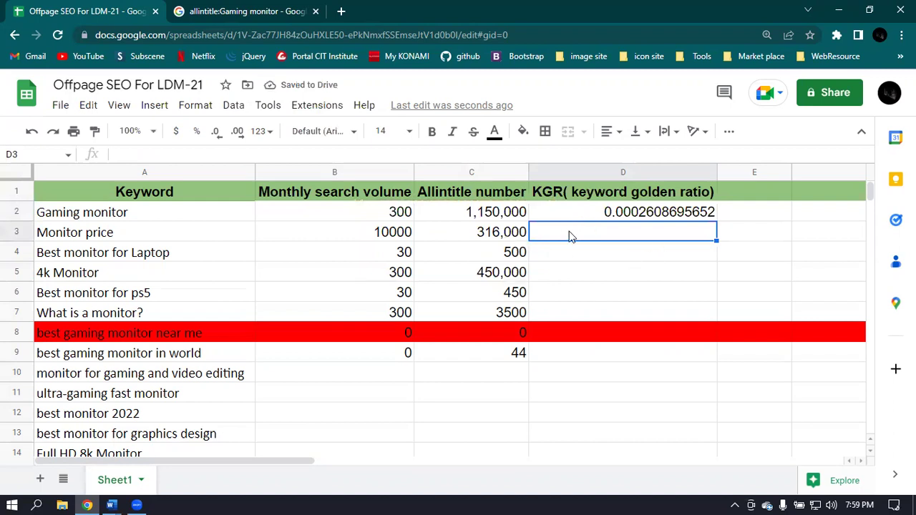
- Fill the KGR formula from D2 down through D8
click(712, 218)
drag(714, 218, 715, 346)
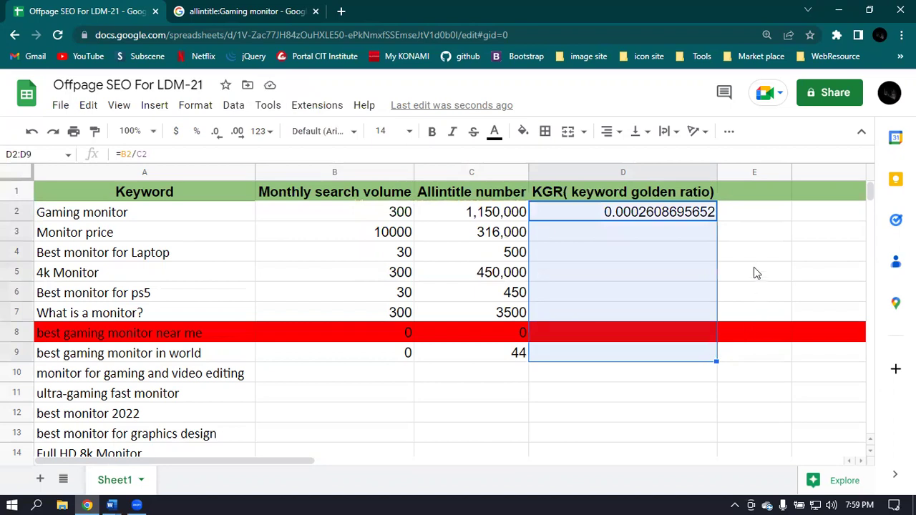
click(742, 238)
click(701, 215)
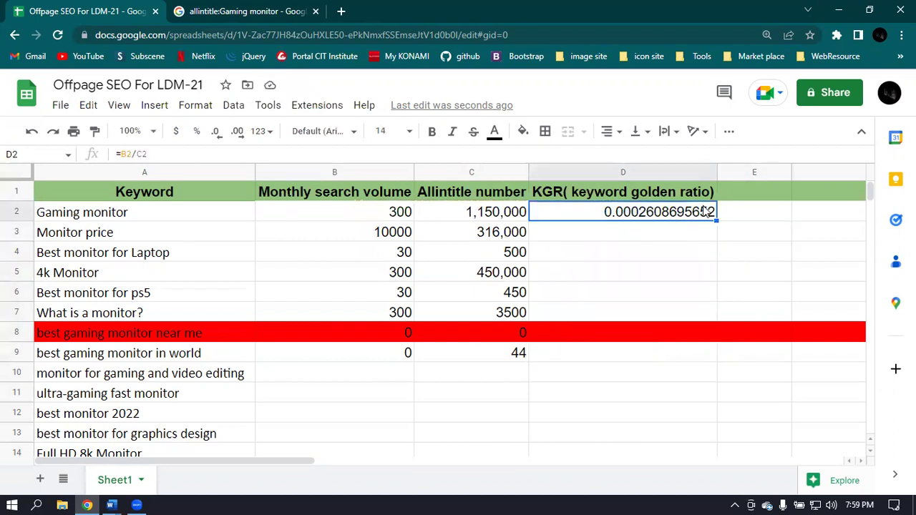
drag(715, 219, 716, 341)
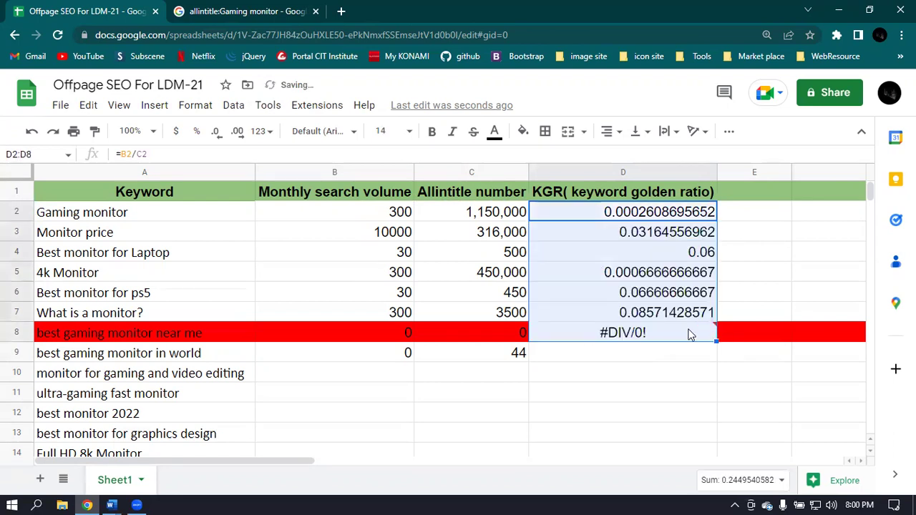
- Extend the KGR formula from D7 down to D9 so it covers best gaming monitor in world
click(688, 333)
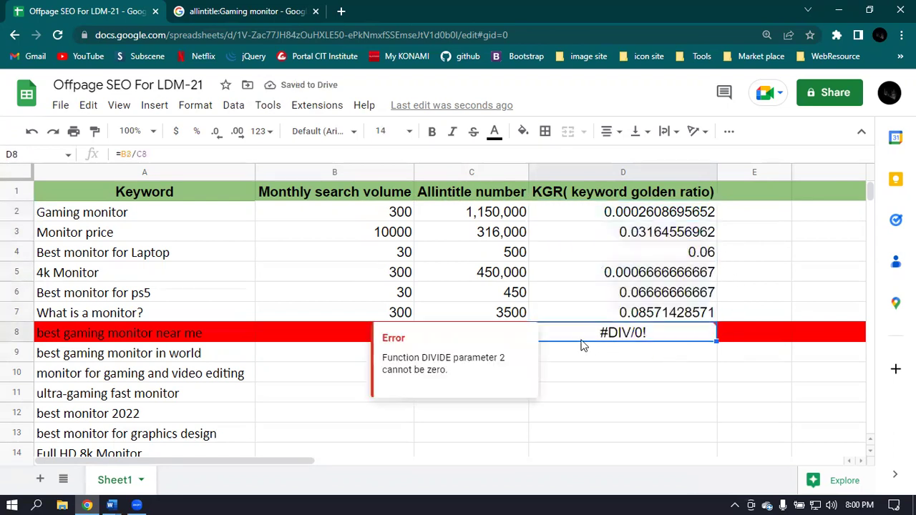
scroll(766, 304, down, 1)
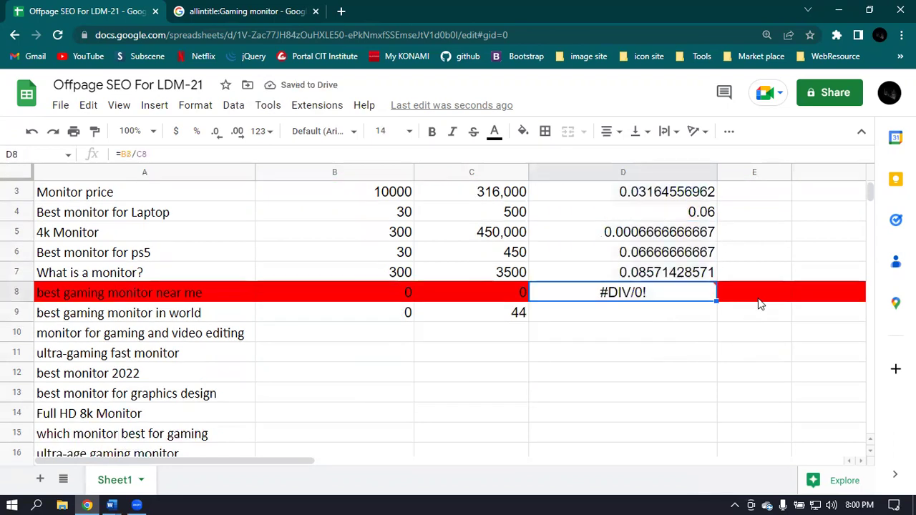
click(716, 276)
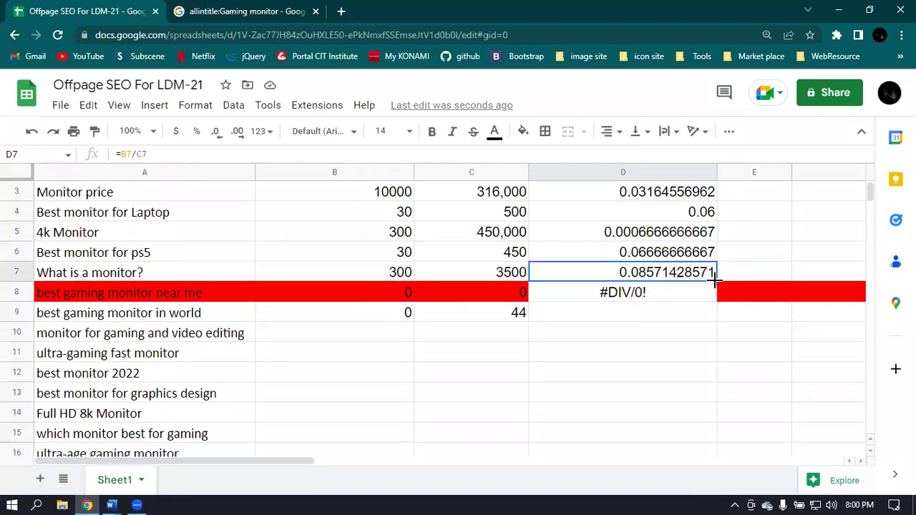
drag(715, 280, 717, 319)
click(750, 304)
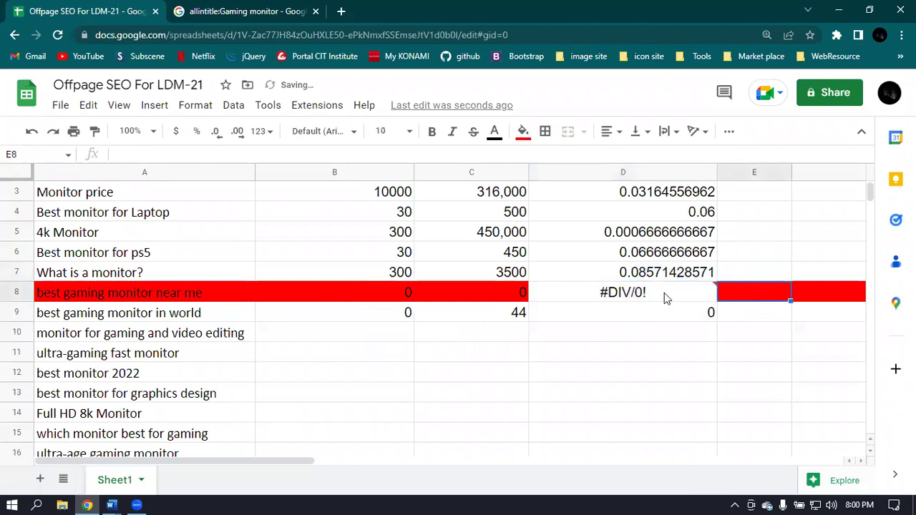
- Clear the KGR formula from D8 in the best gaming monitor near me row
double_click(664, 292)
key(BackSpace)
key(BackSpace)
key(BackSpace)
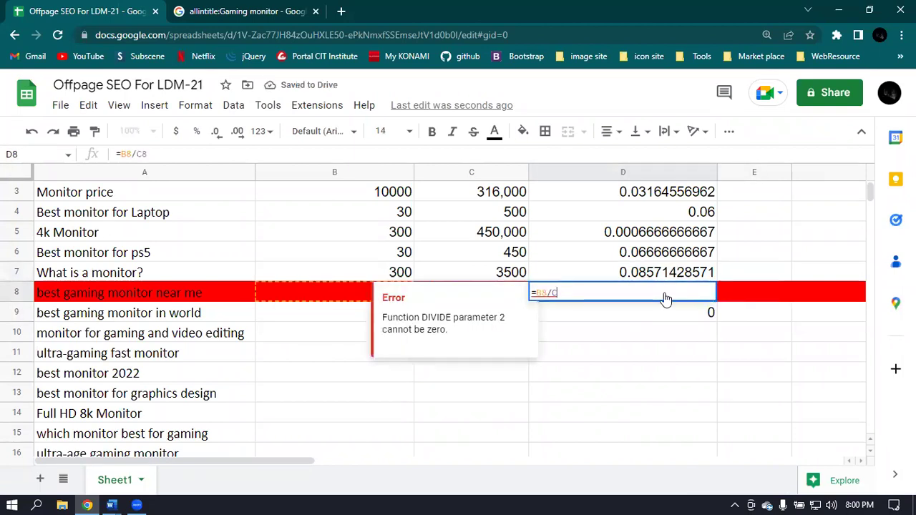
key(BackSpace)
key(BackSpace)
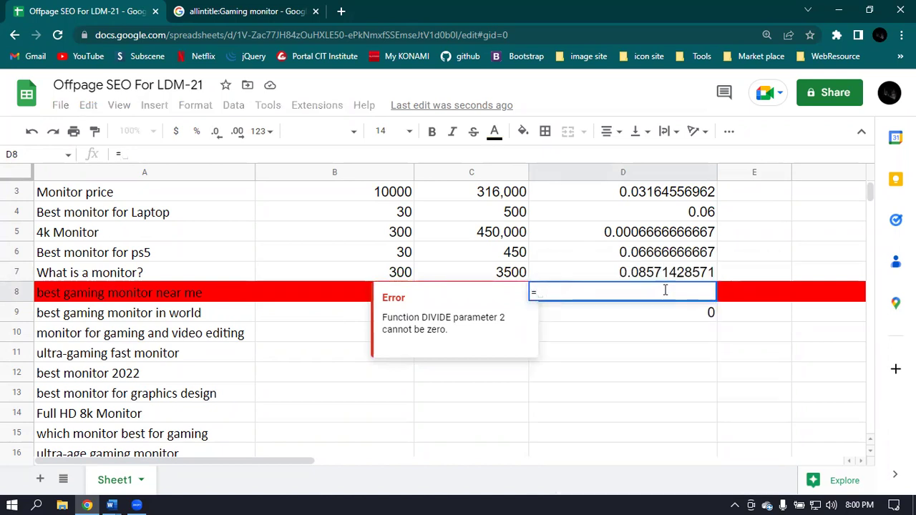
key(Return)
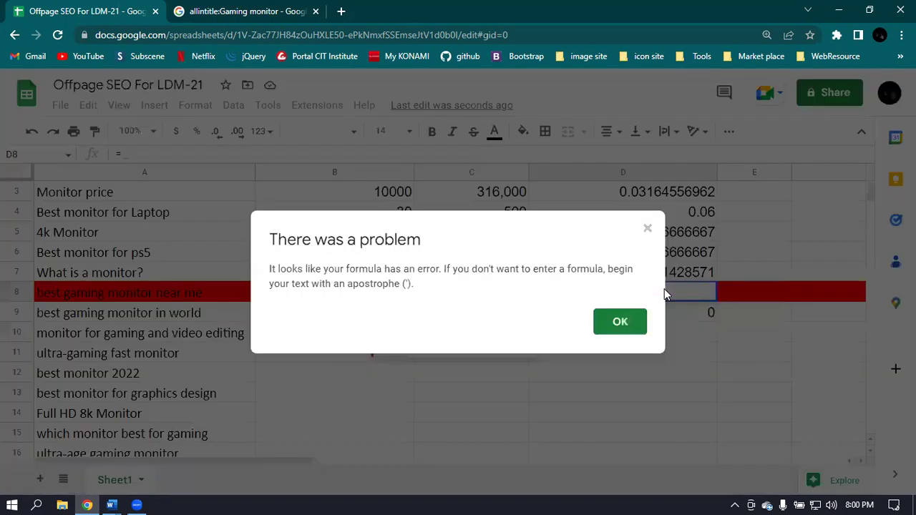
click(620, 322)
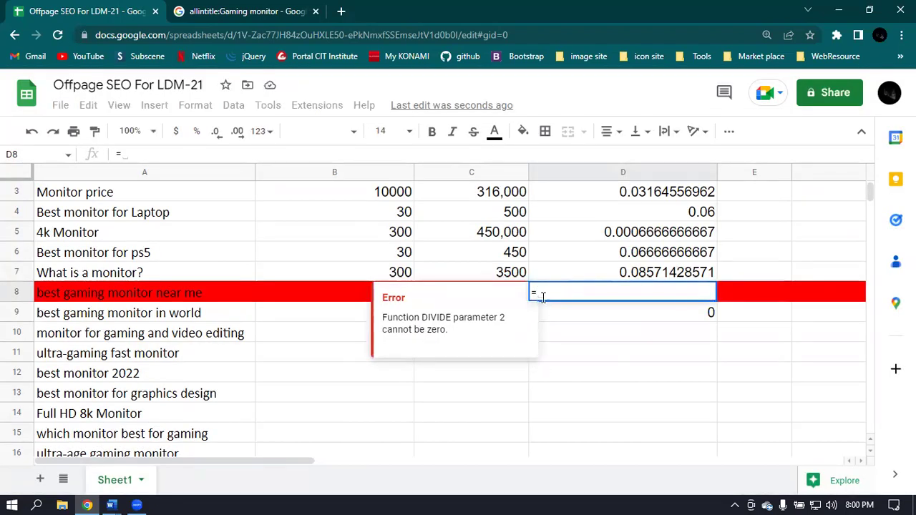
key(BackSpace)
key(Return)
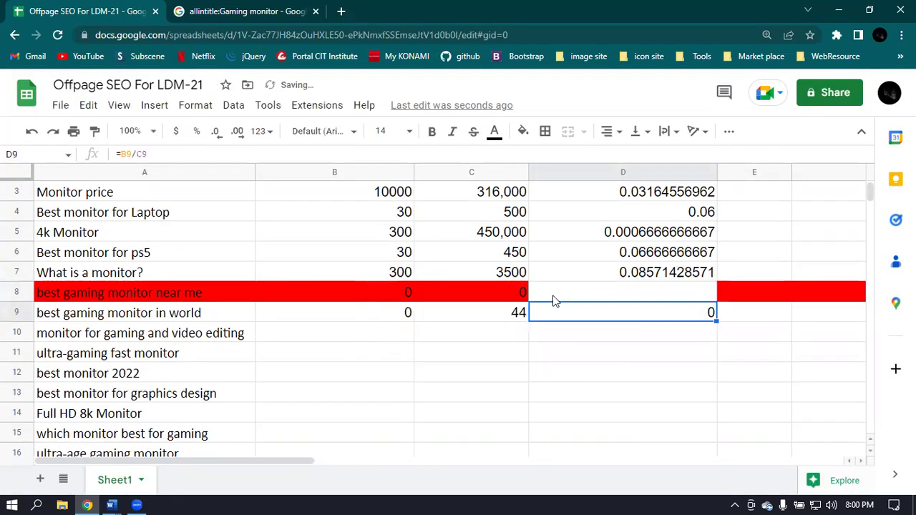
- Enter 0 as the KGR for best gaming monitor near me in D8
double_click(667, 290)
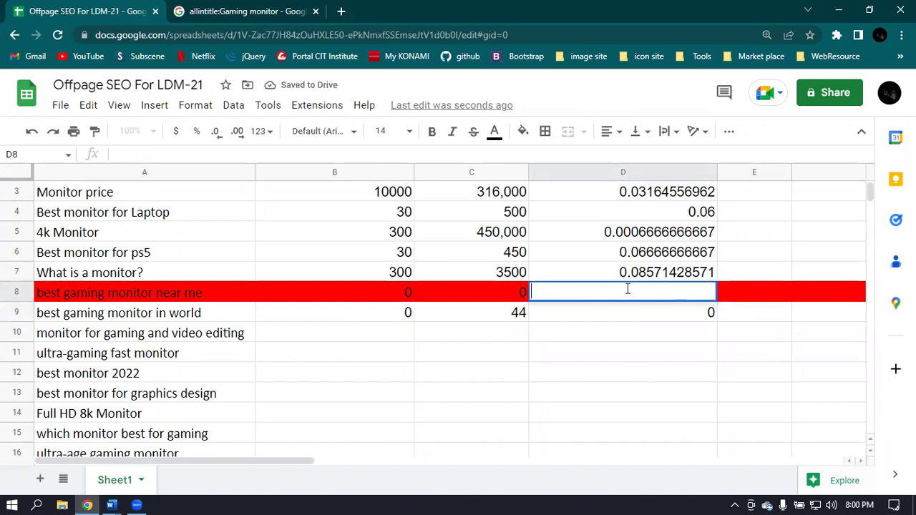
text(0)
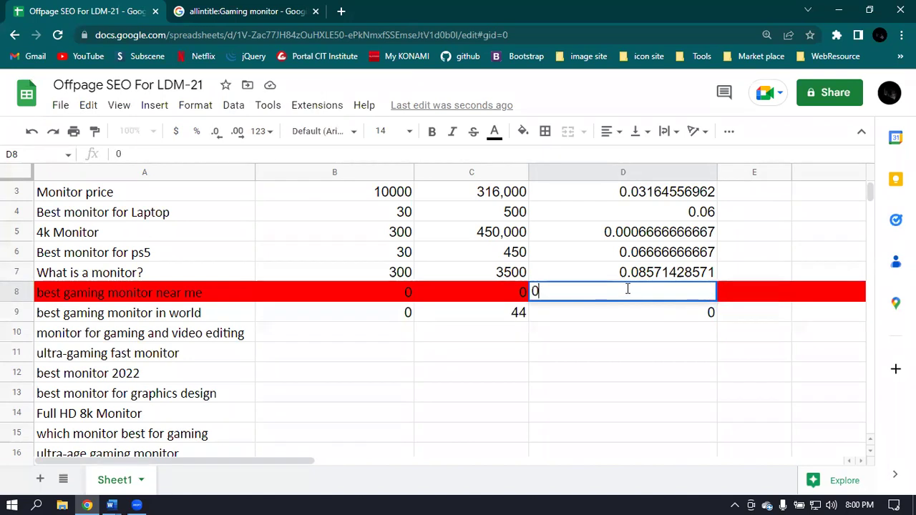
key(Return)
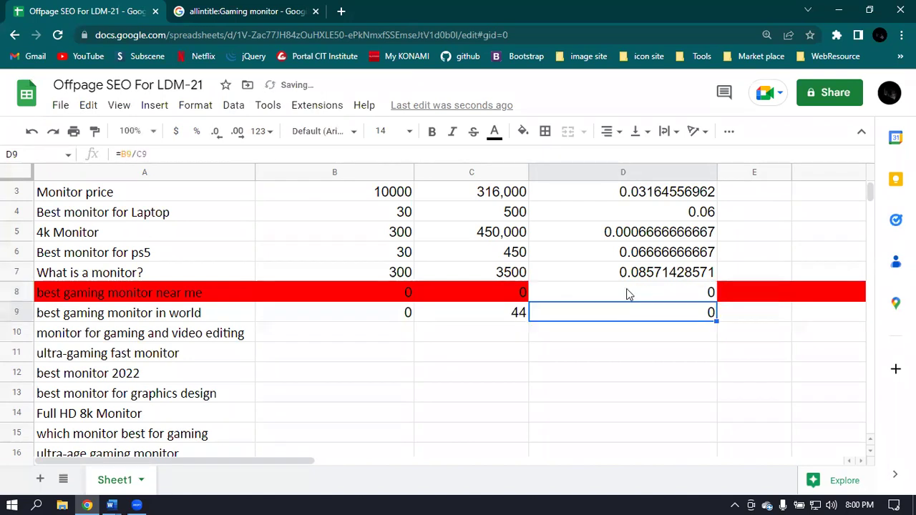
click(744, 317)
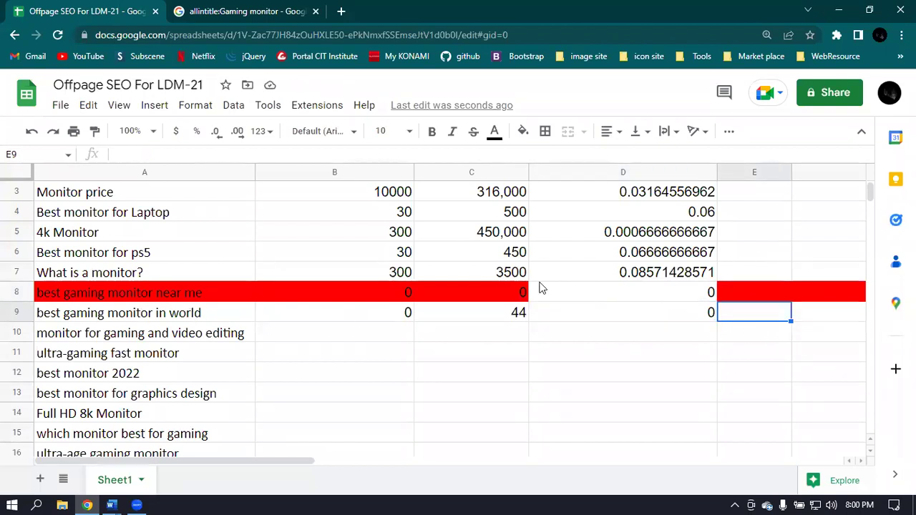
- Apply the red fill color to all of row 8, best gaming monitor near me
click(10, 293)
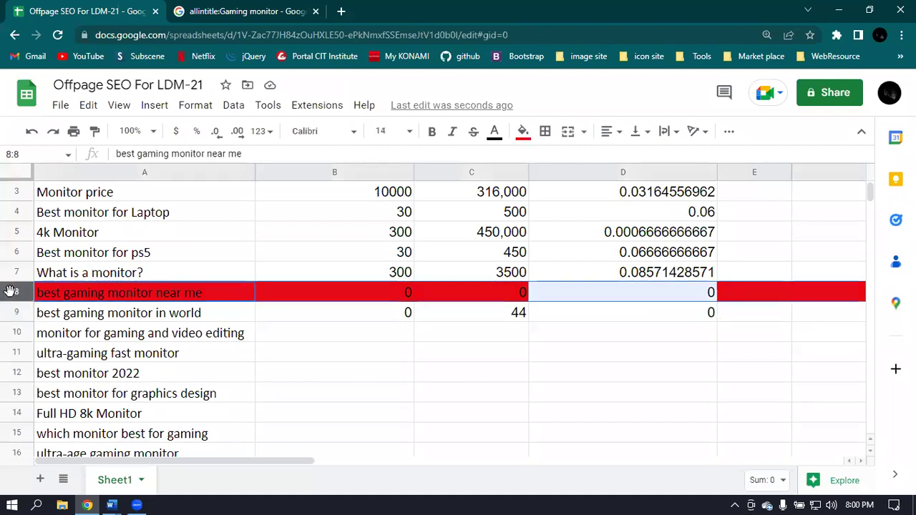
click(523, 136)
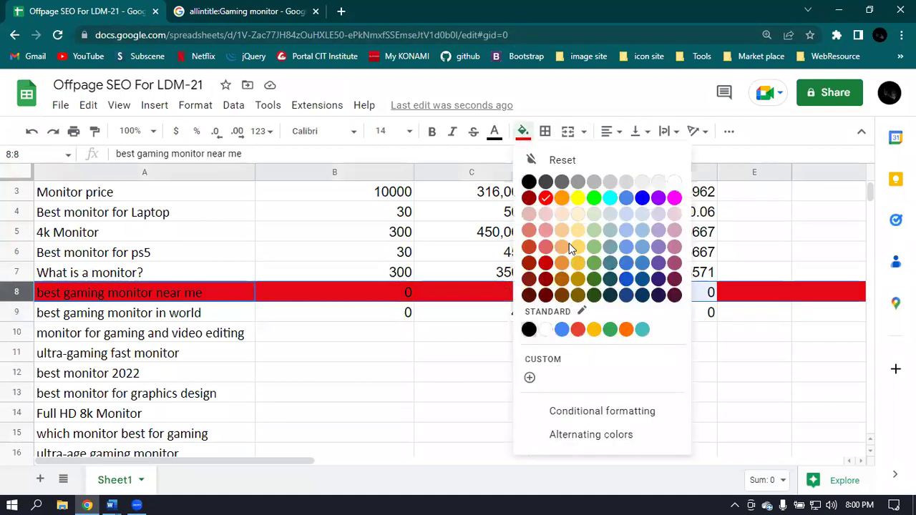
click(546, 200)
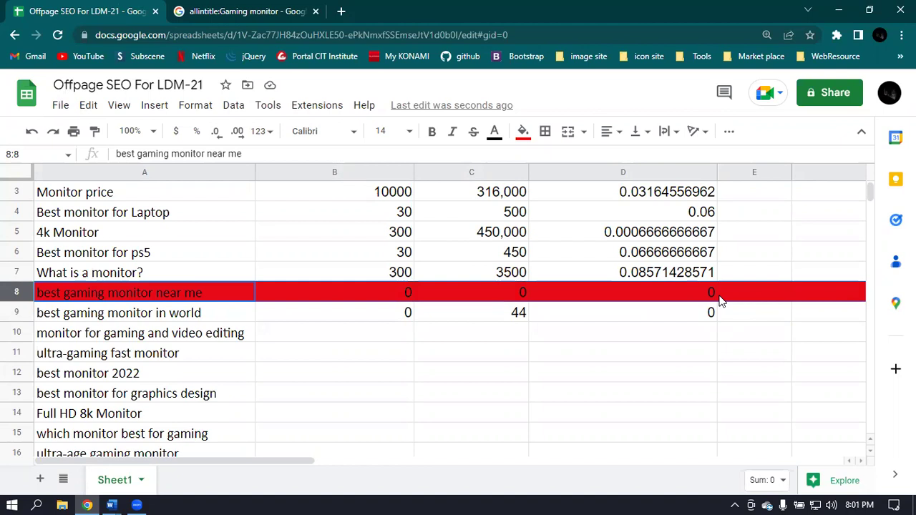
- Fill the whole of row 9, best gaming monitor in world, with red
scroll(720, 301, up, 1)
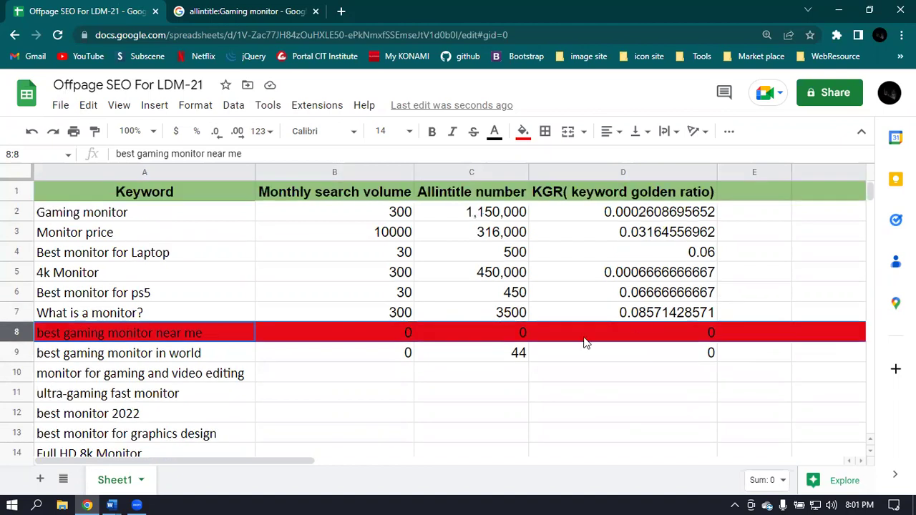
click(628, 353)
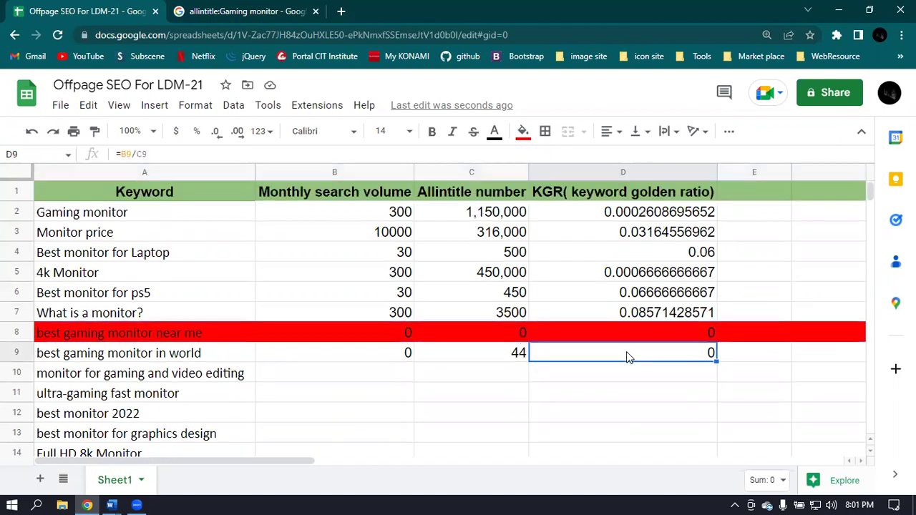
click(16, 352)
click(523, 132)
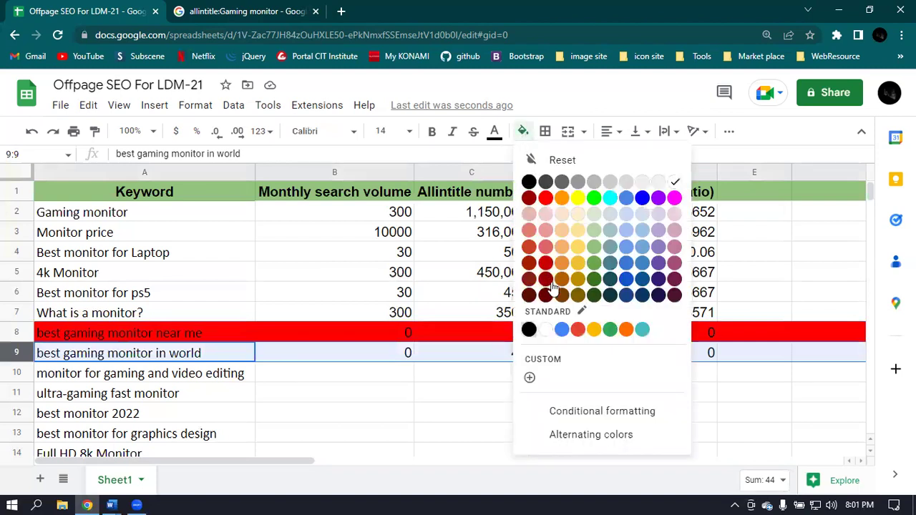
click(545, 198)
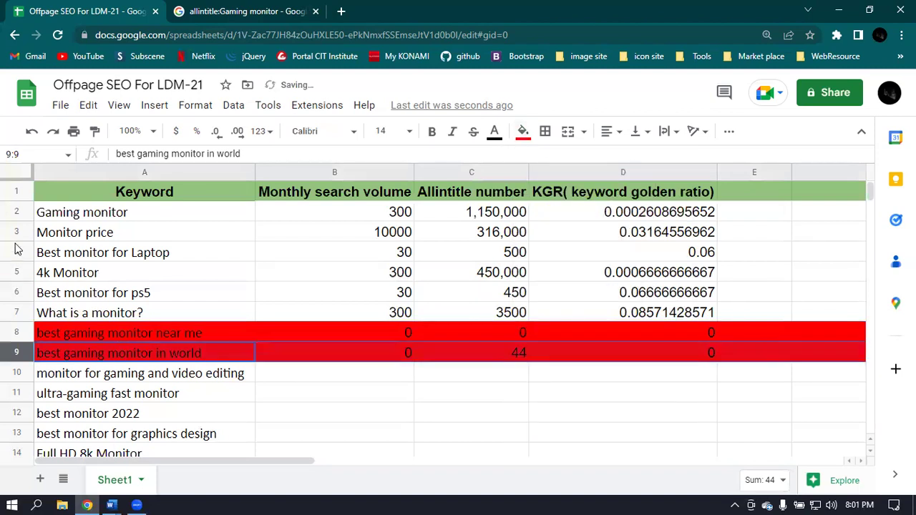
- Fill the whole of row 2, Gaming monitor, with bright green
click(15, 212)
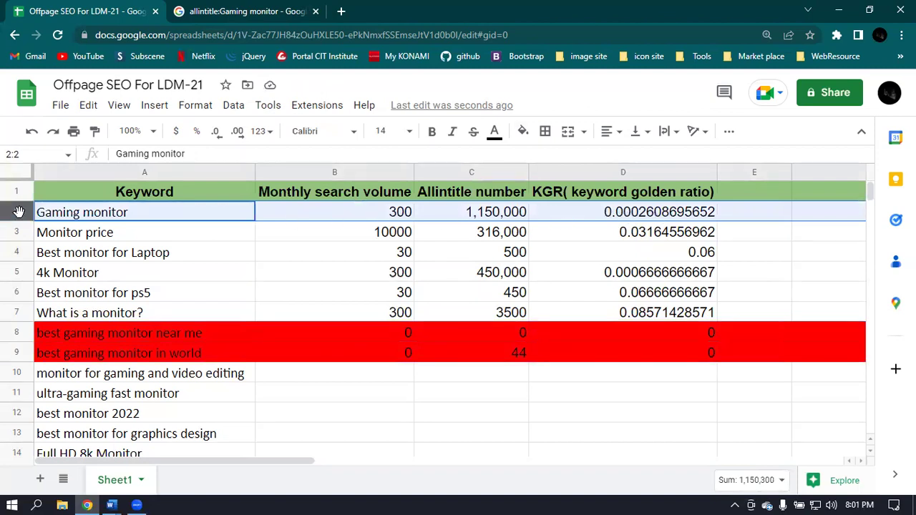
click(521, 133)
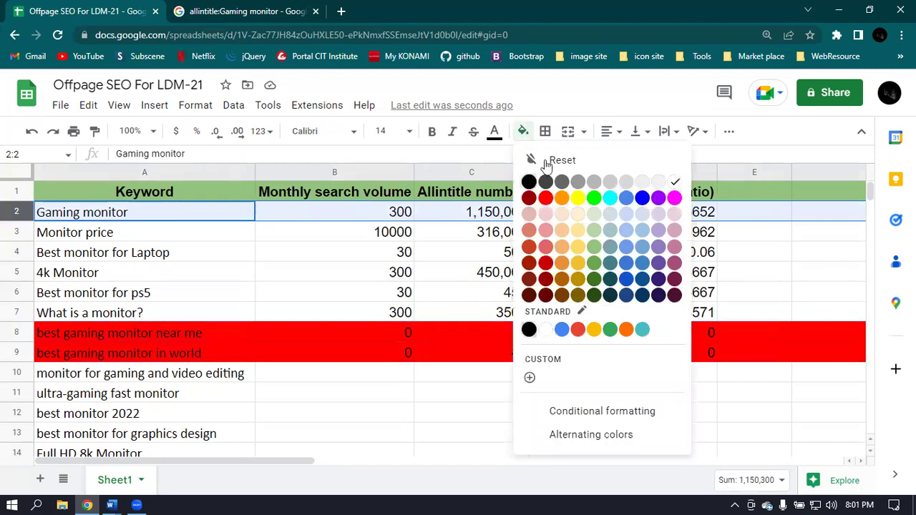
click(594, 283)
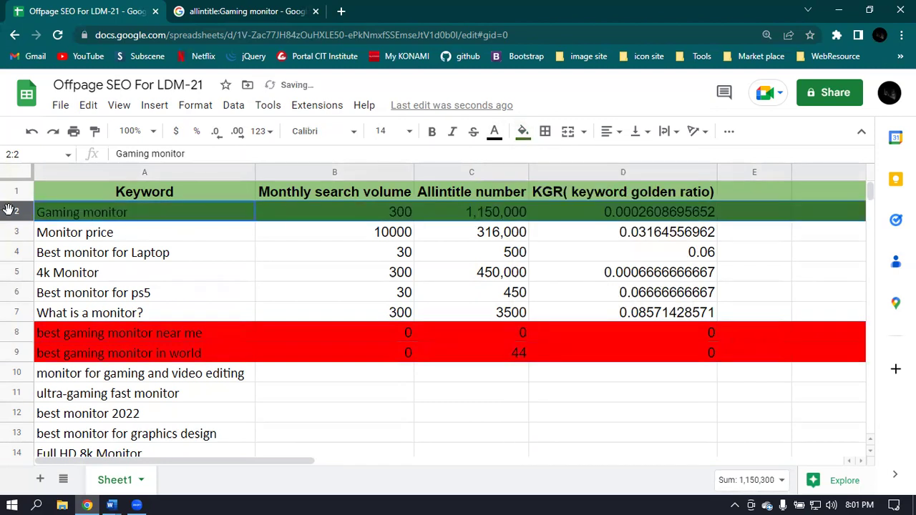
click(523, 133)
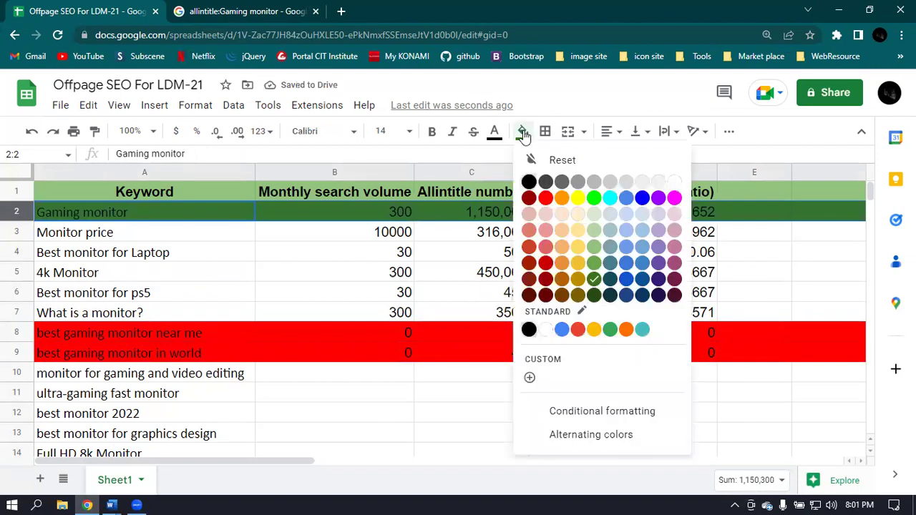
click(594, 197)
- Apply the same bright green fill to row 3, Monitor price, and row 4, Best monitor for Laptop
click(14, 230)
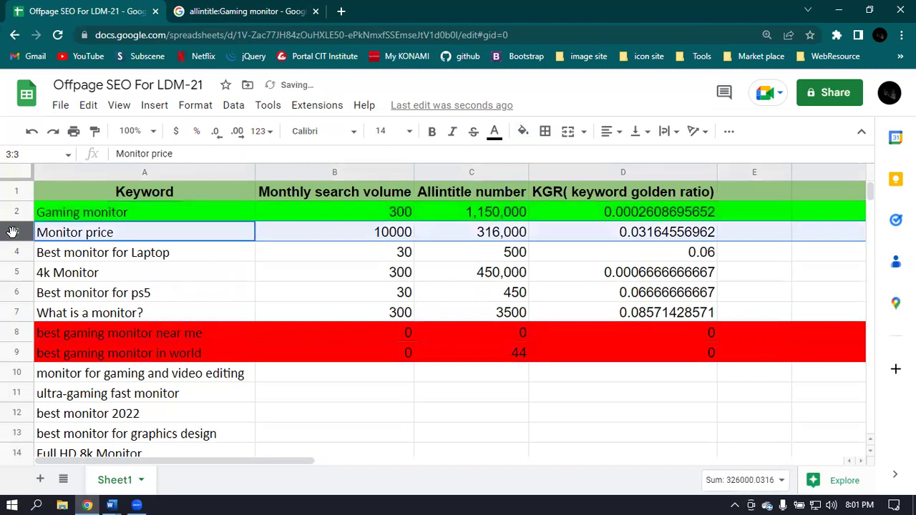
click(523, 132)
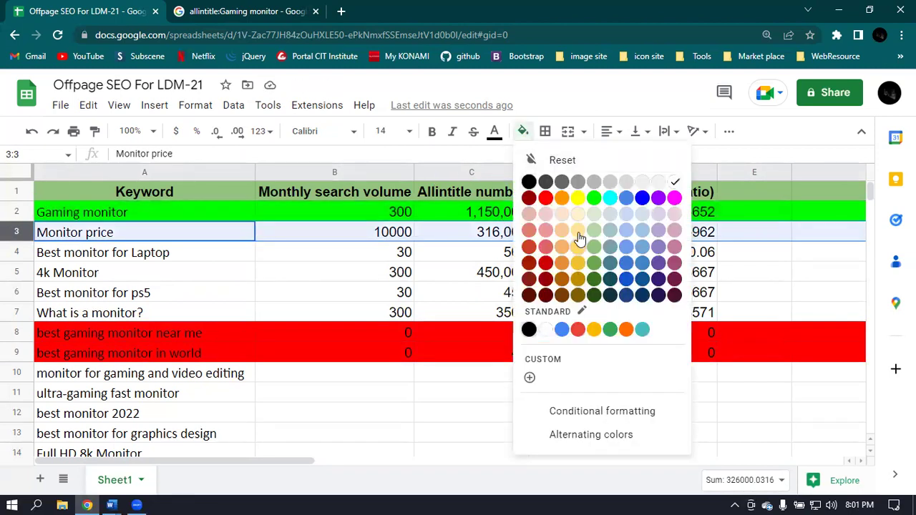
click(594, 197)
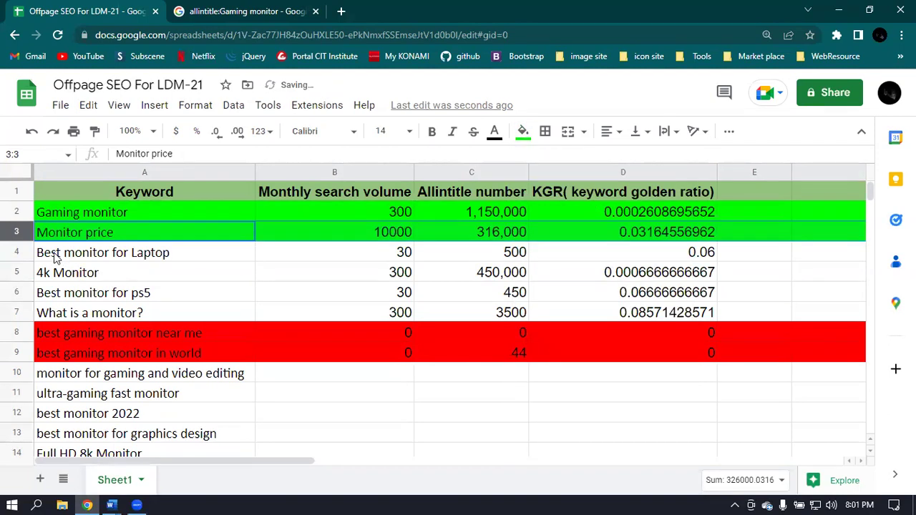
click(12, 249)
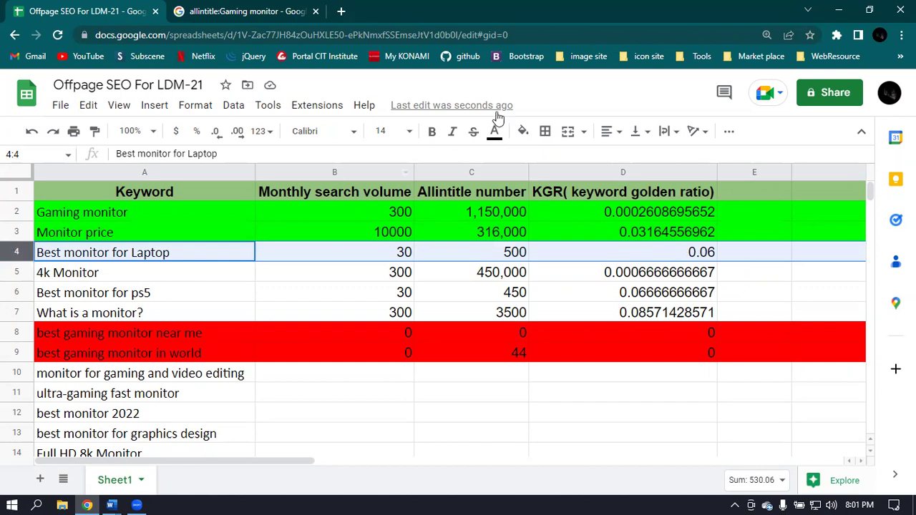
click(523, 132)
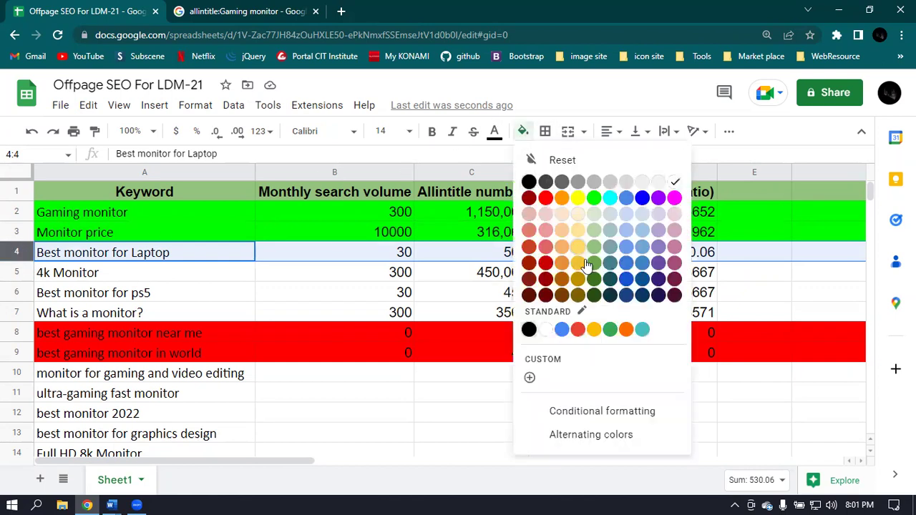
click(594, 198)
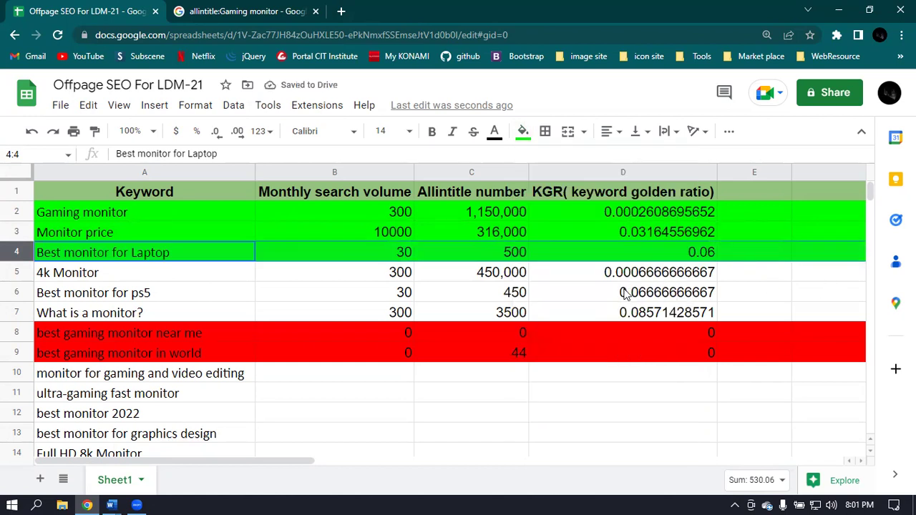
- Fill the whole of row 7, What is a monitor?, with a darker, muted green
click(20, 313)
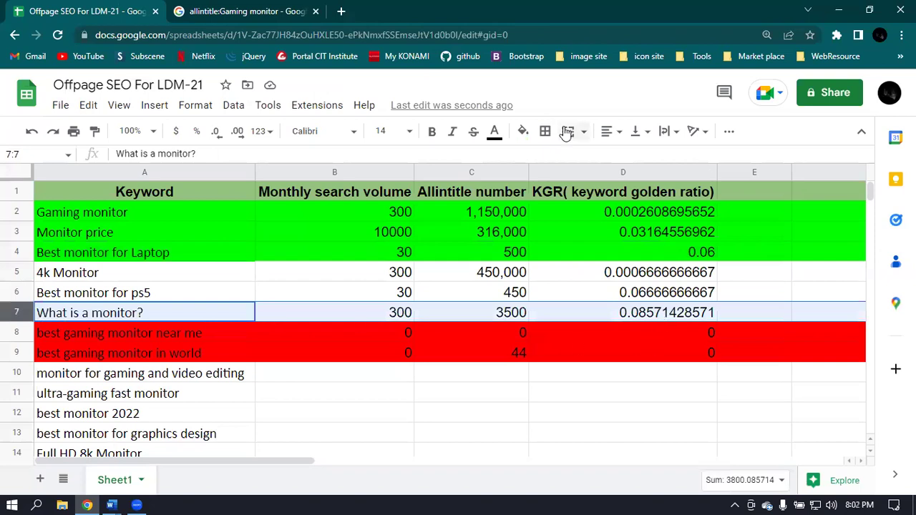
click(523, 131)
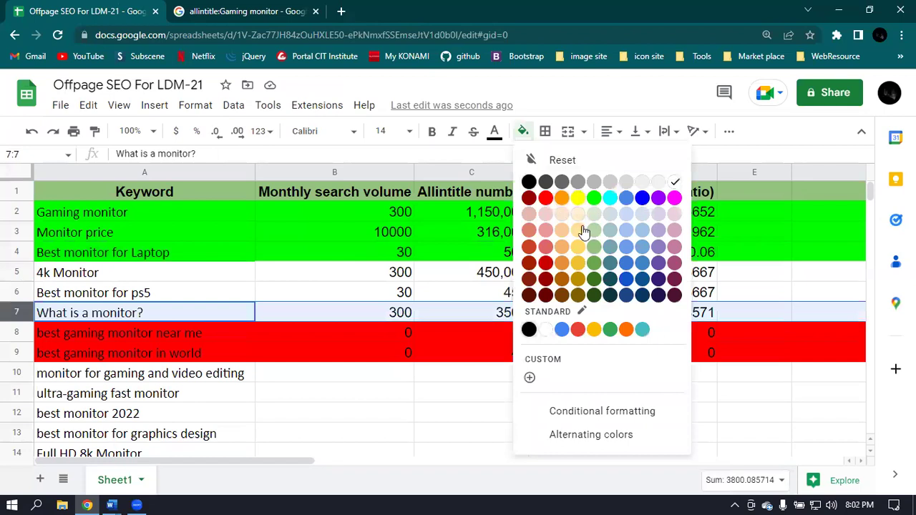
click(594, 264)
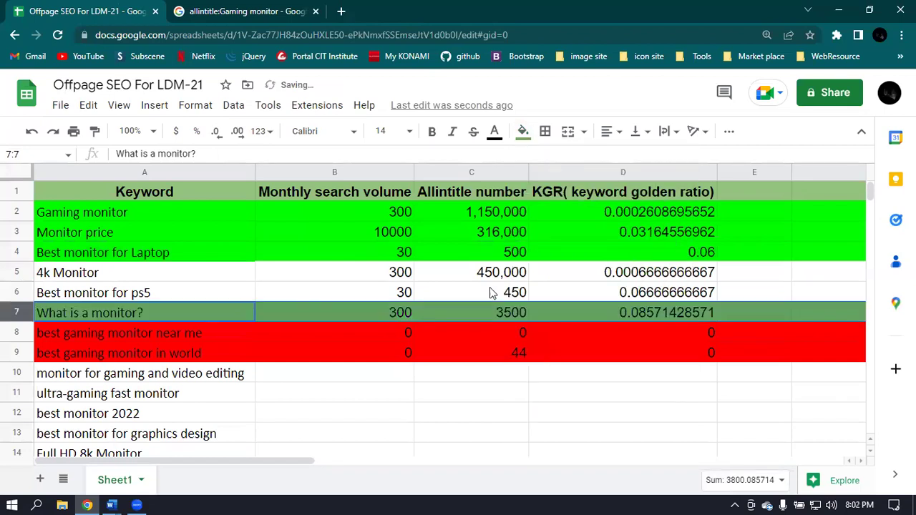
- Fill row 6, Best monitor for ps5, and row 5, 4k Monitor, with bright green
click(16, 293)
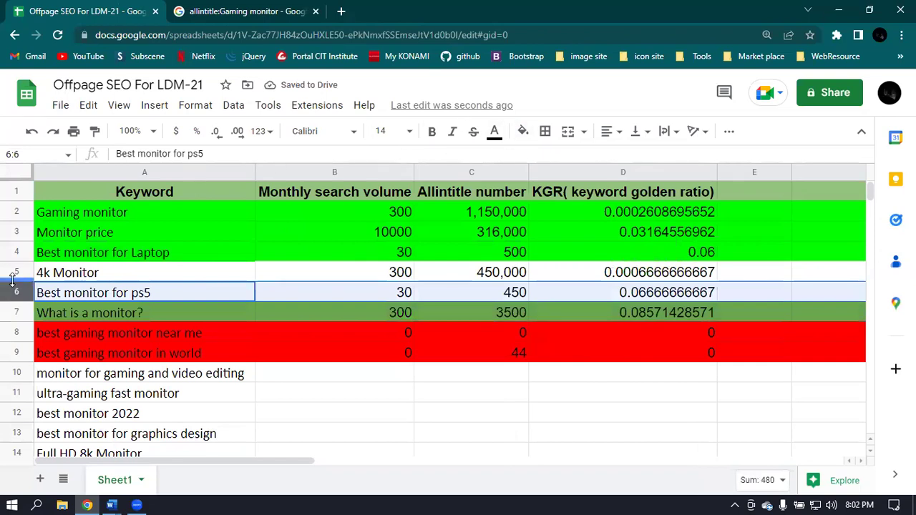
click(493, 131)
click(523, 131)
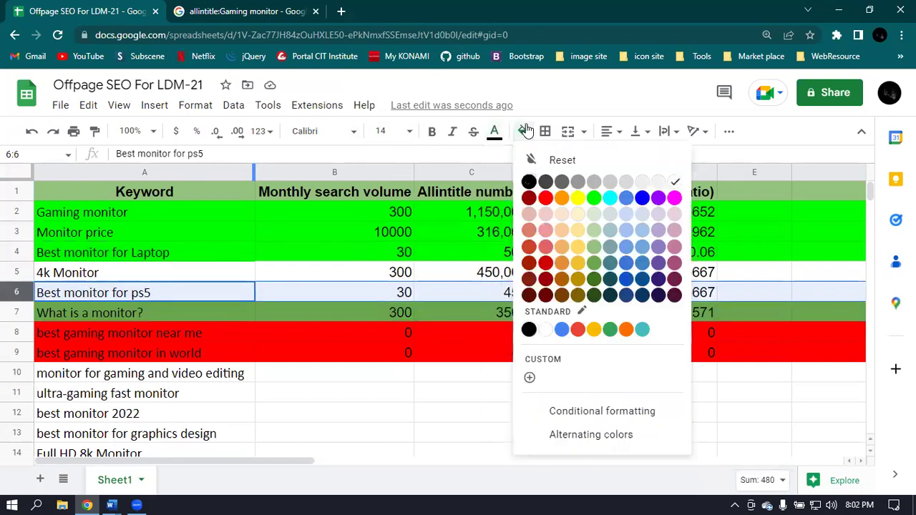
click(594, 199)
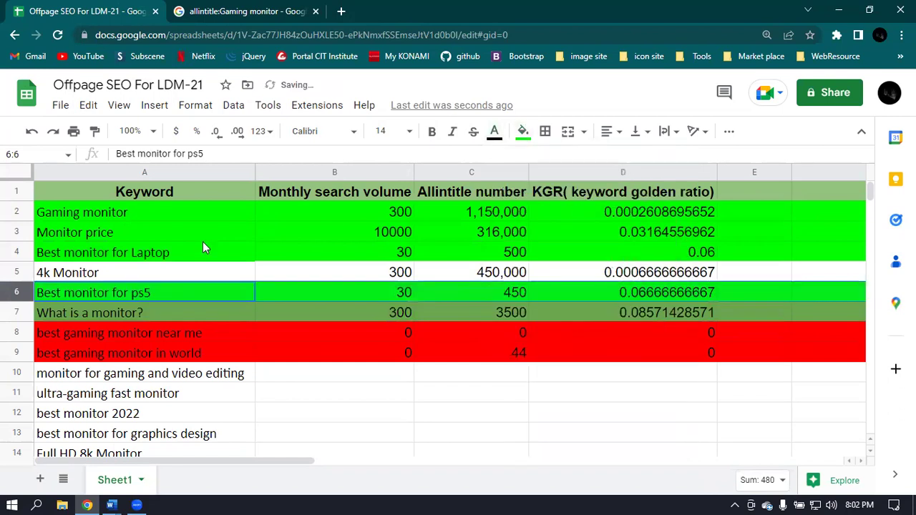
click(16, 271)
click(523, 131)
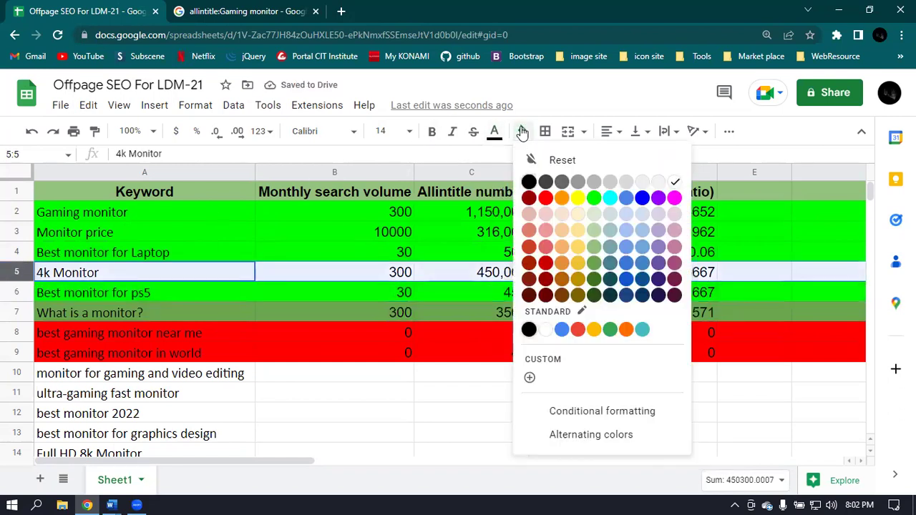
click(594, 198)
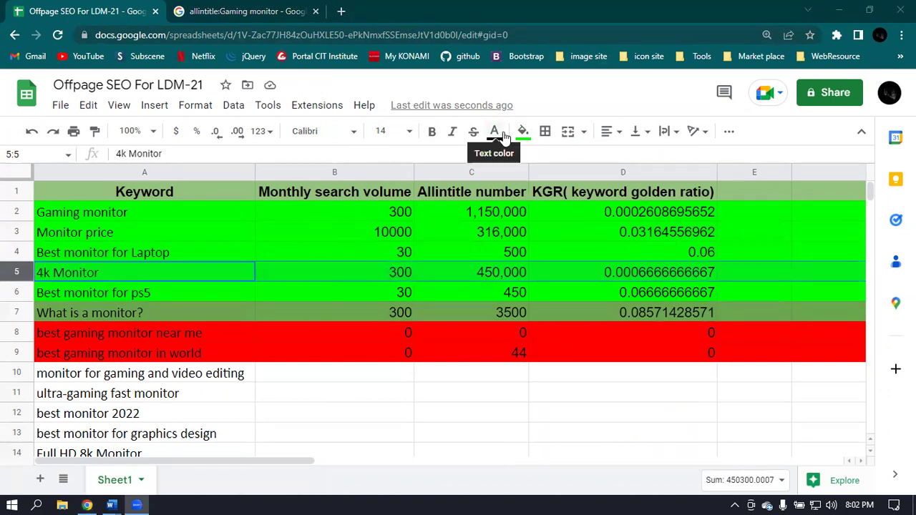
click(610, 7)
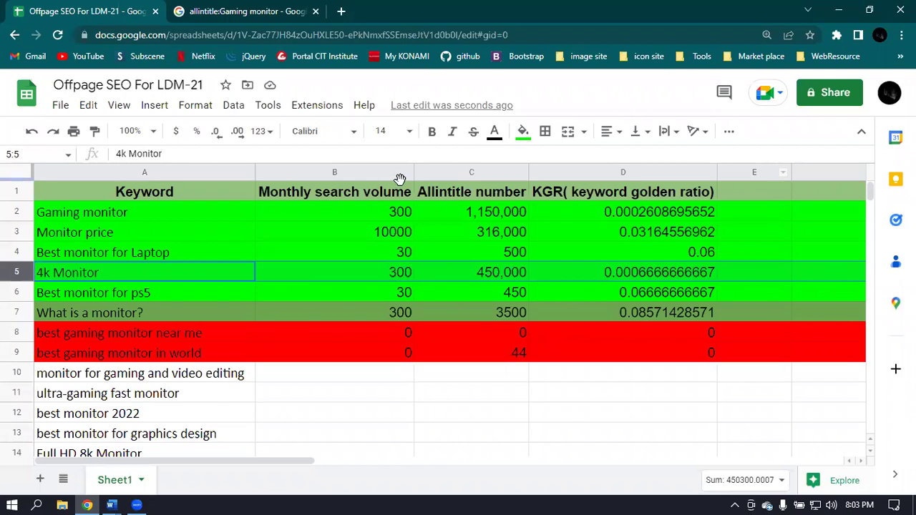
- Start a note in E2 reading KGR(good) and widen column E to give it more room
click(763, 195)
double_click(762, 211)
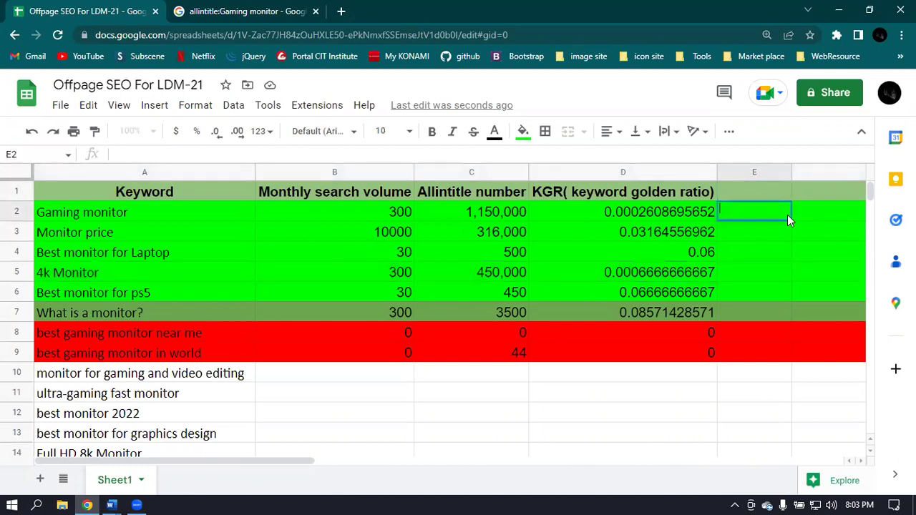
text(G)
key(BackSpace)
text(KGR(gooD)
key(BackSpace)
text(d))
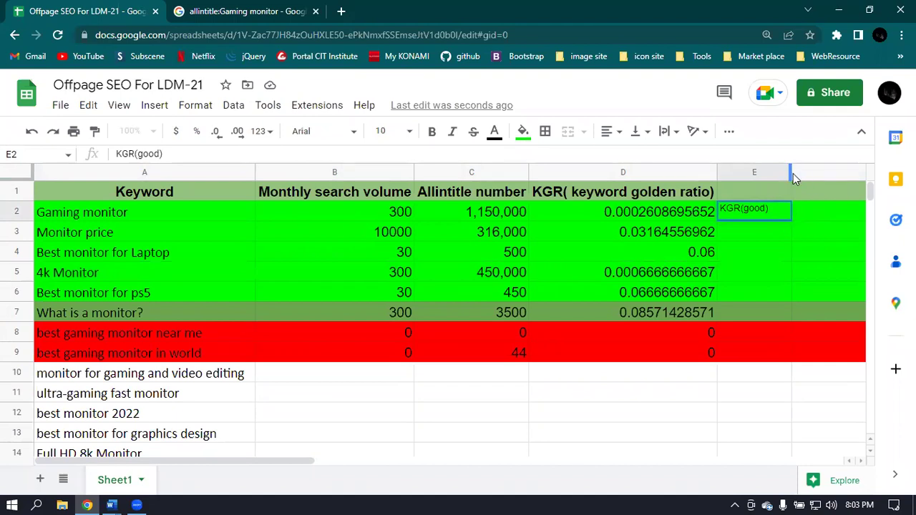
drag(792, 174, 840, 174)
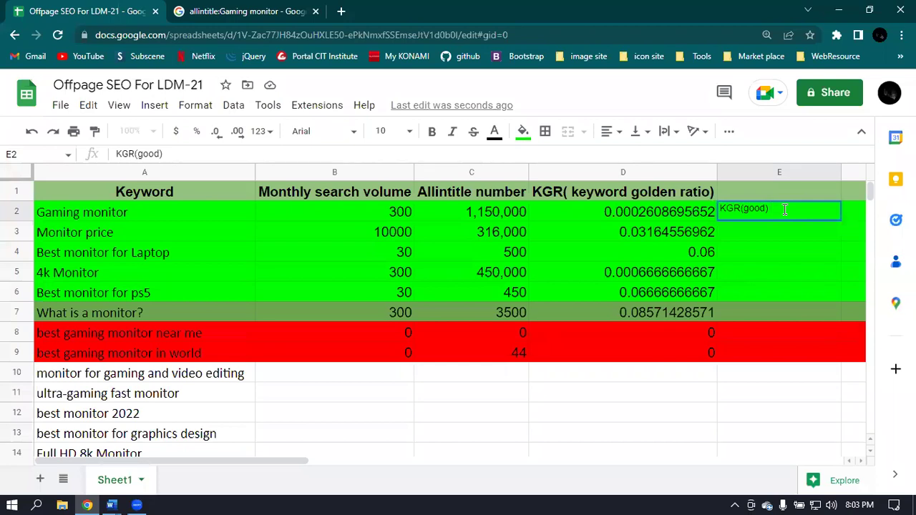
- Complete the E2 note with the good range so it reads KGR(good) =0.01-0.31
text(=)
key(BackSpace)
text(0.01-0.31)
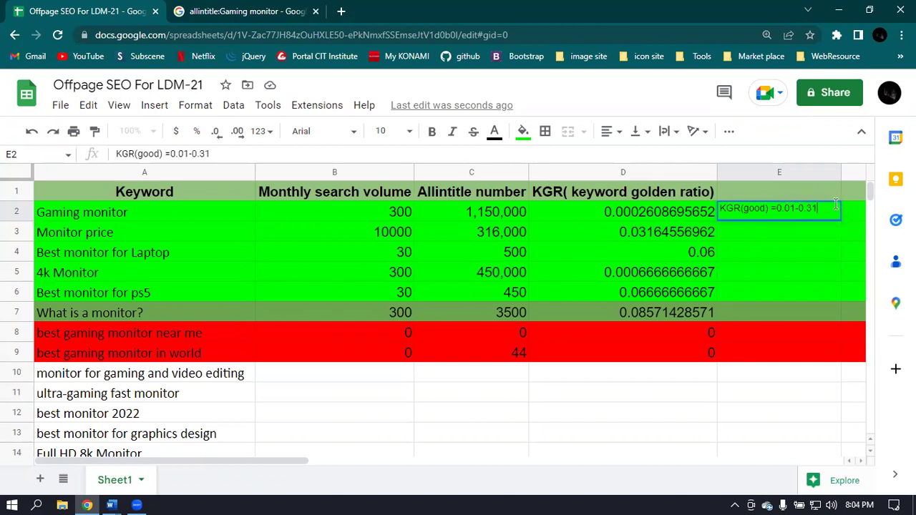
click(755, 227)
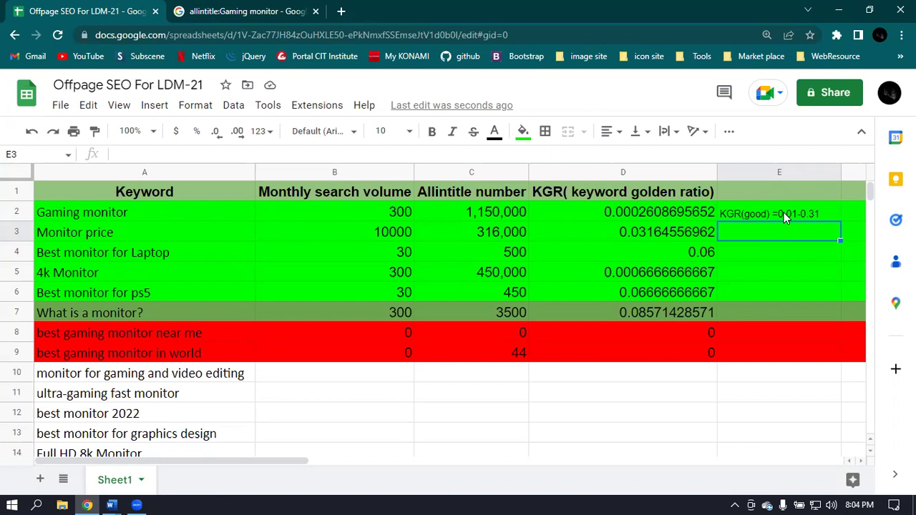
- Enter DA as the column header in F1
click(783, 497)
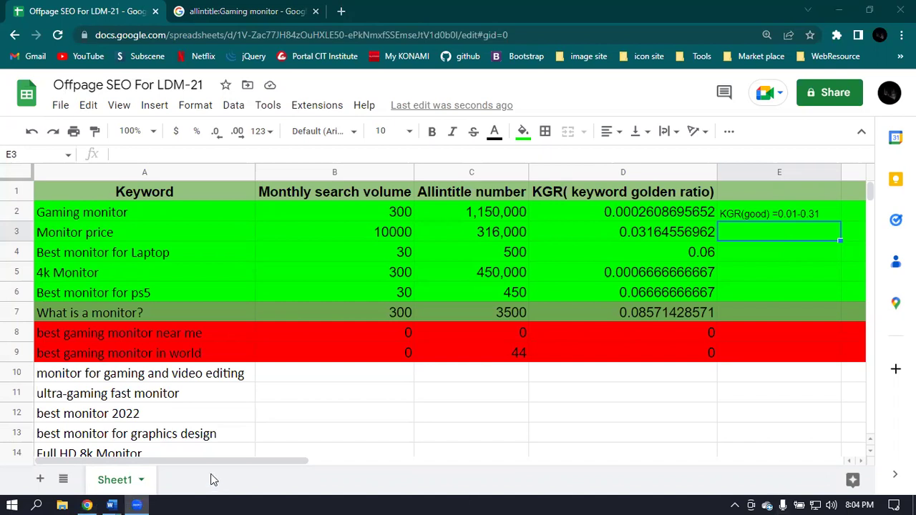
drag(246, 463, 365, 468)
click(657, 193)
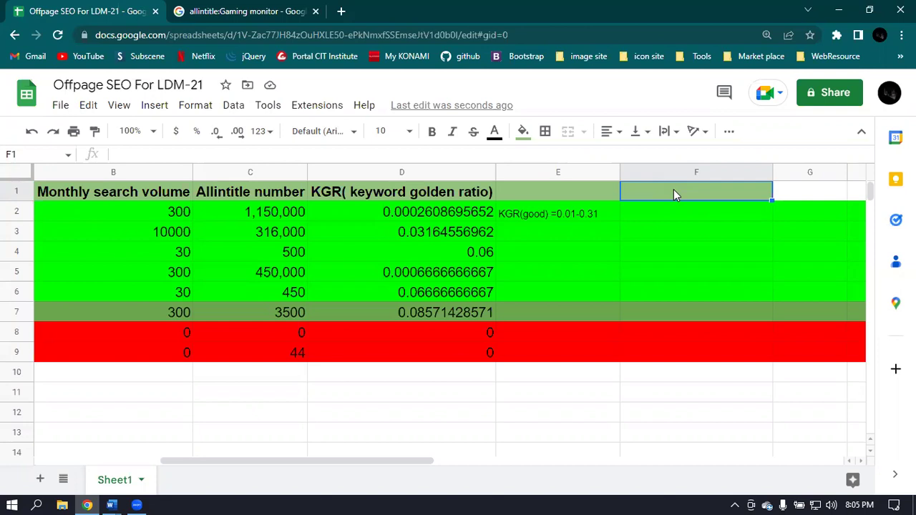
double_click(673, 191)
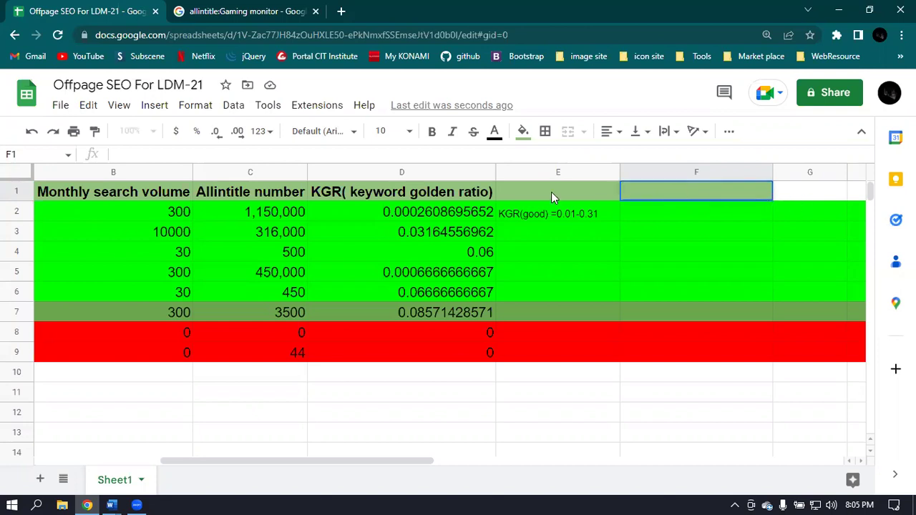
text(Da)
key(BackSpace)
text(A)
- Enter PA as the column header in G1
click(810, 190)
double_click(795, 192)
text(PA)
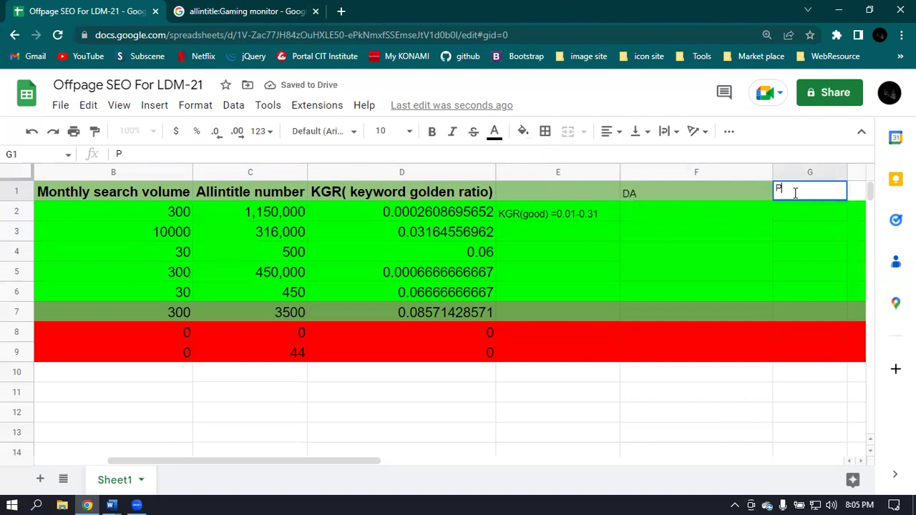
key(Return)
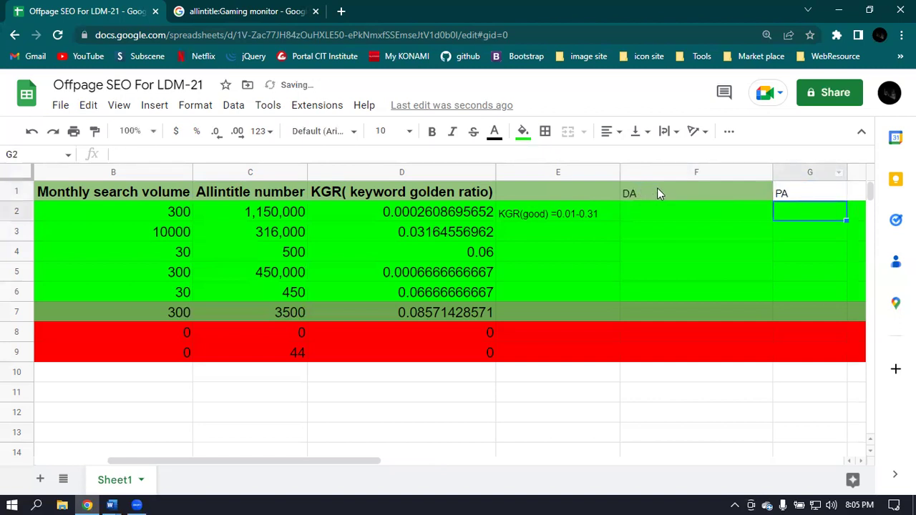
click(657, 187)
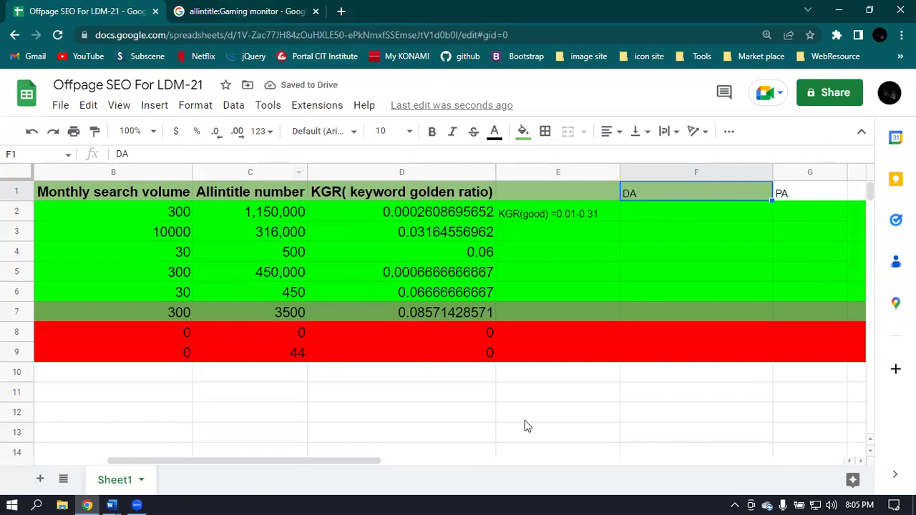
drag(364, 462, 260, 466)
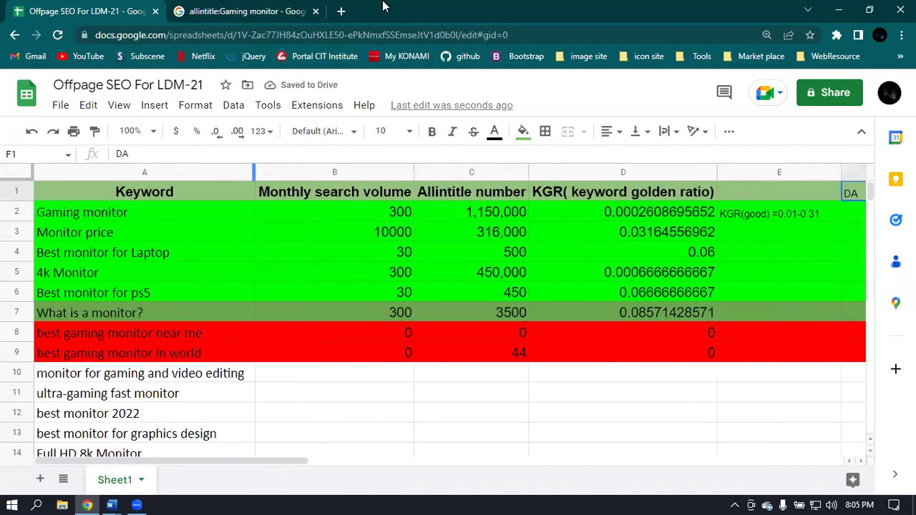
click(236, 9)
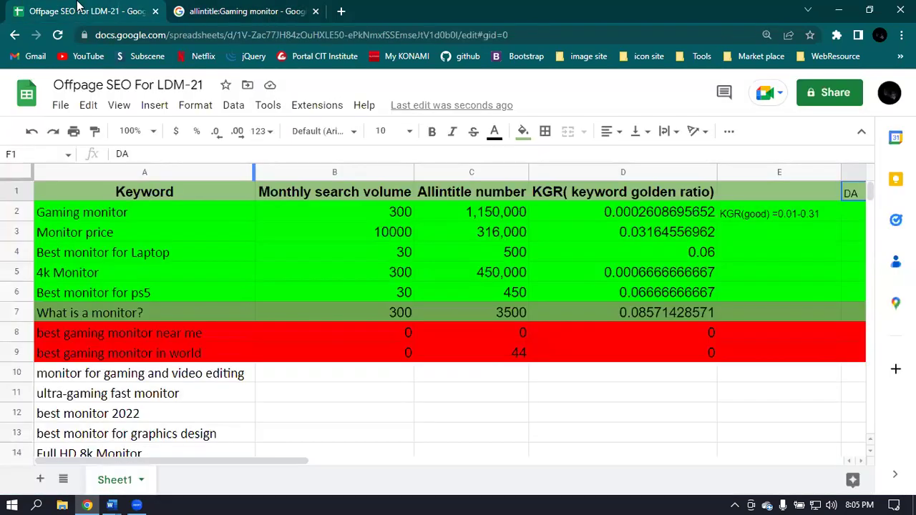
click(71, 9)
drag(295, 461, 434, 462)
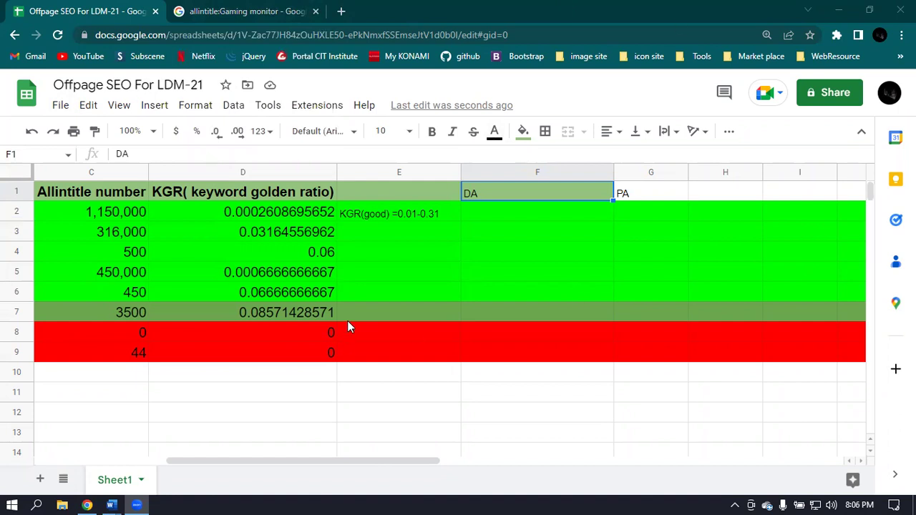
drag(420, 462, 279, 462)
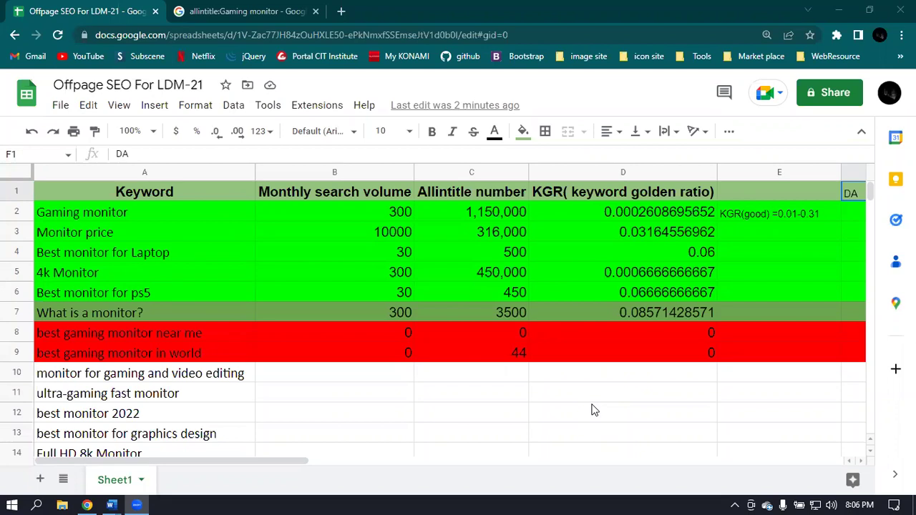
- Close the allintitle:Gaming monitor search page, keep a blank browser tab open, and return to the keyword sheet
click(286, 11)
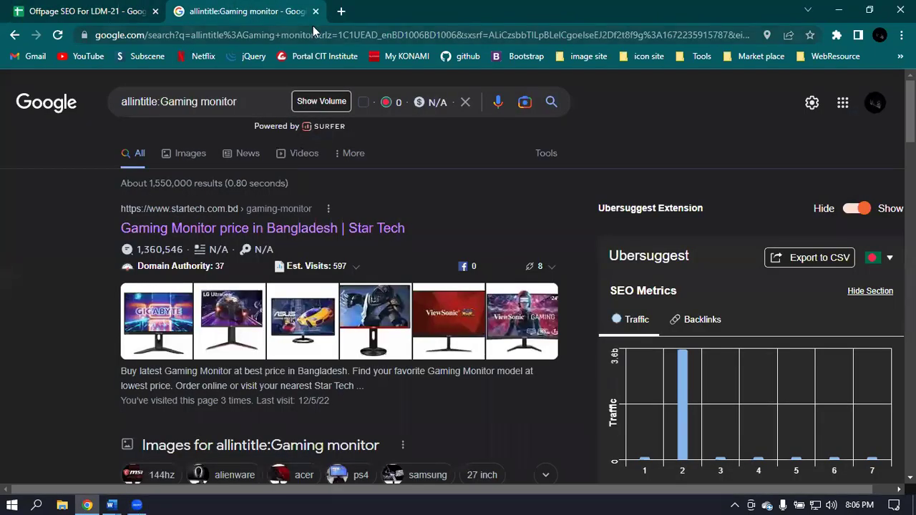
click(341, 12)
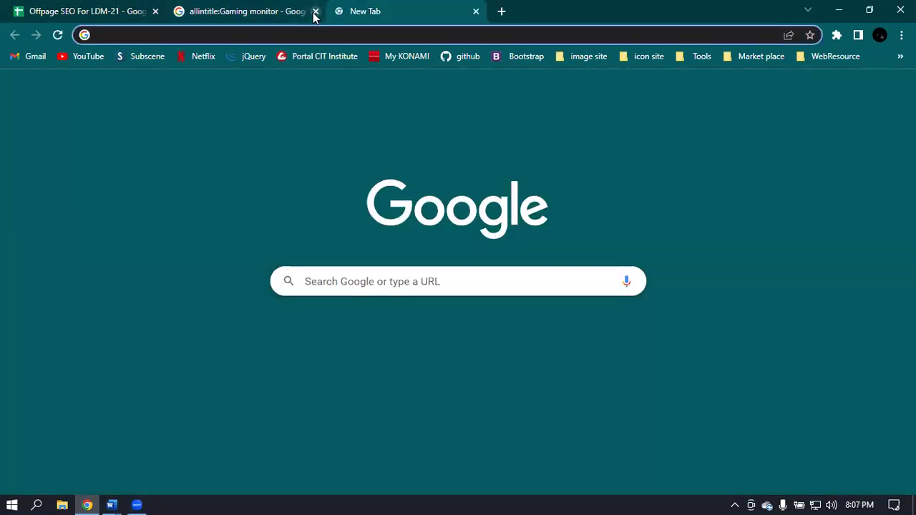
click(312, 12)
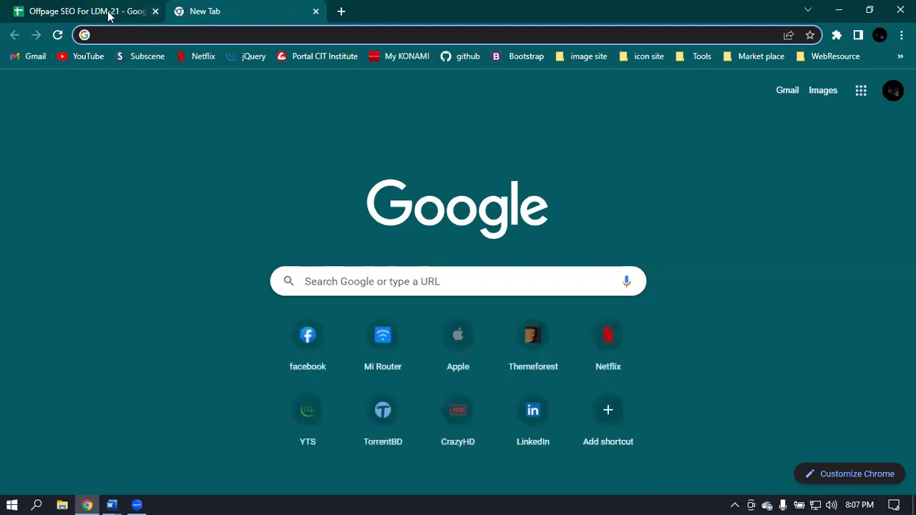
click(107, 11)
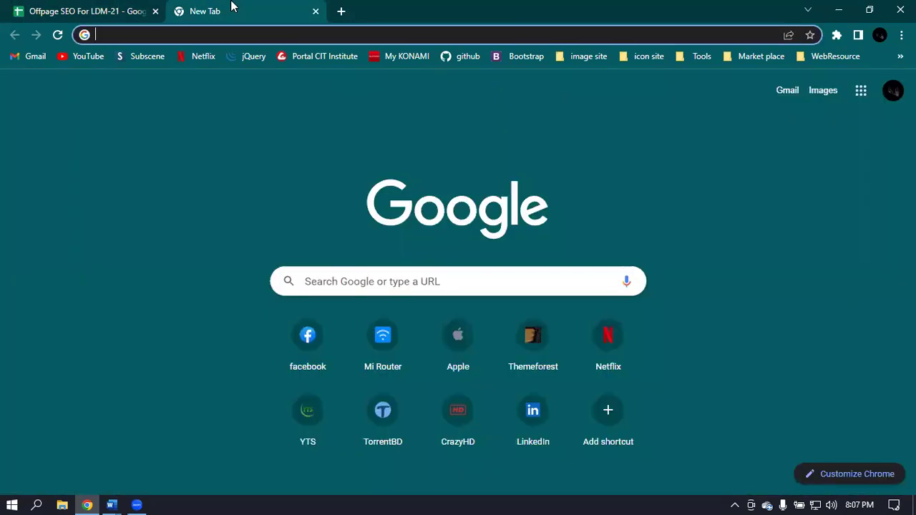
click(231, 9)
click(83, 6)
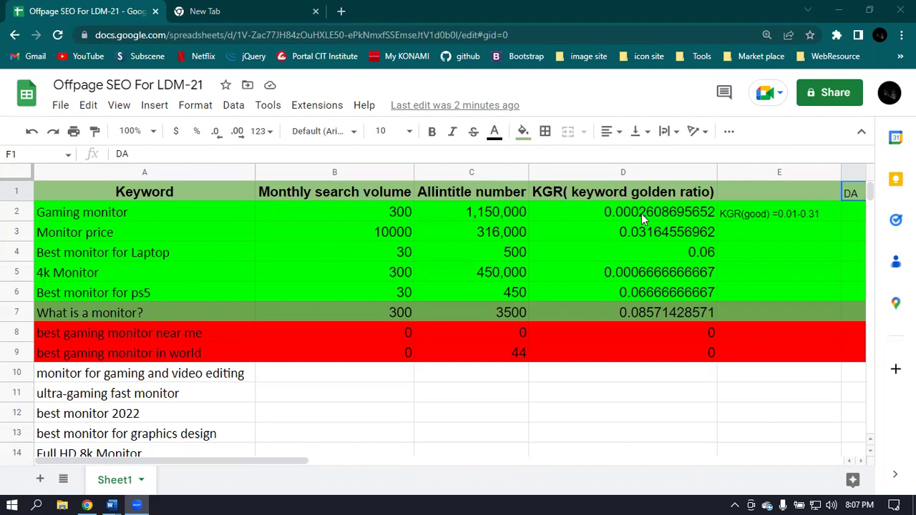
click(83, 216)
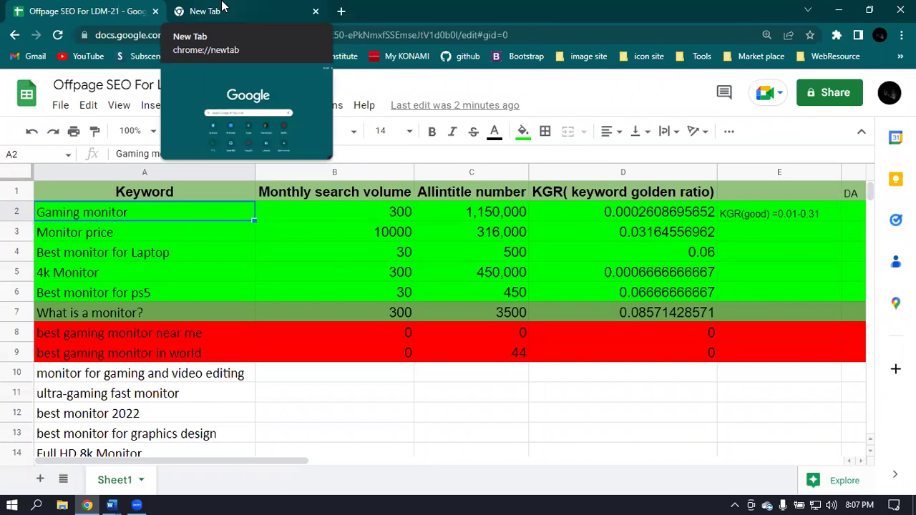
- Move the KGR(good) =0.01-0.31 note out of E2 into H1, beside the PA header
click(740, 215)
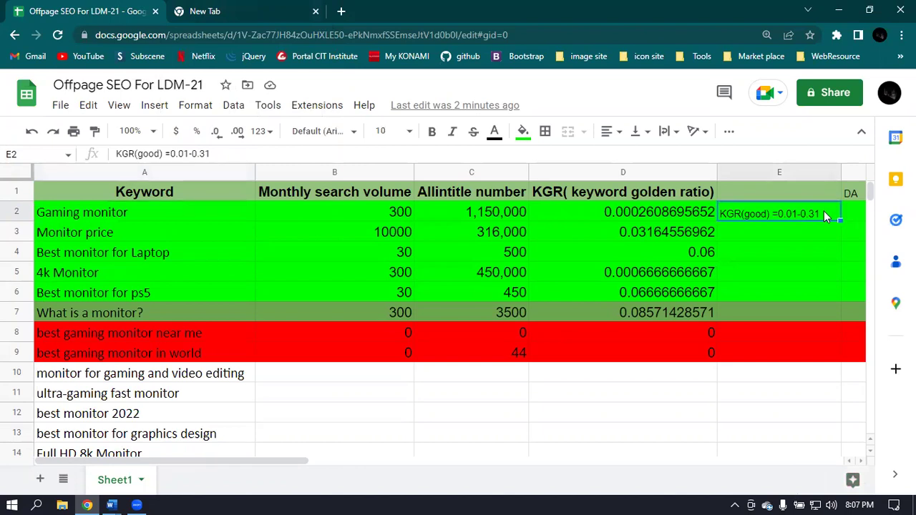
double_click(824, 211)
key(ctrl+c)
key(BackSpace)
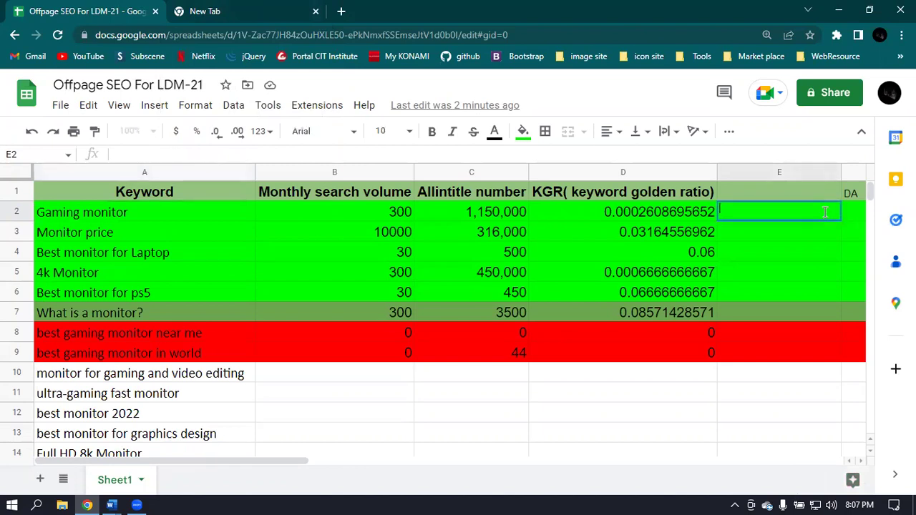
scroll(766, 355, down, 2)
scroll(765, 339, down, 2)
scroll(838, 327, up, 3)
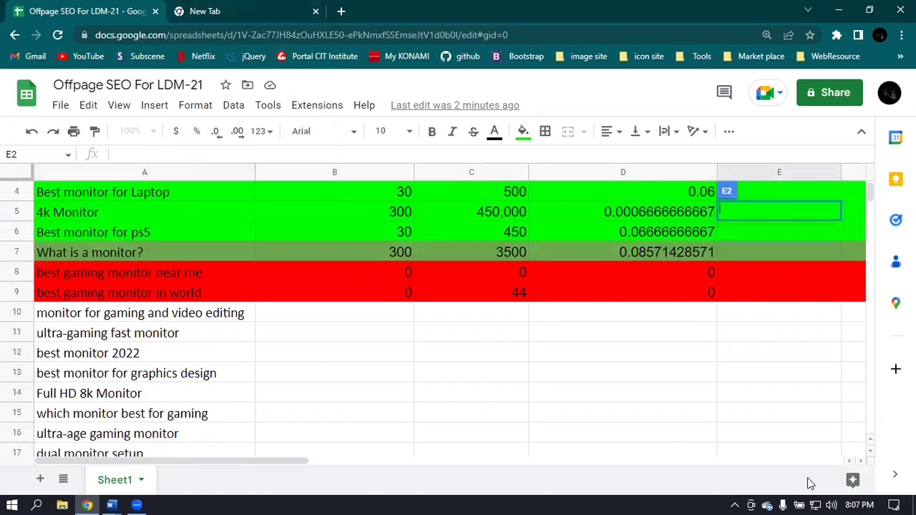
drag(194, 461, 363, 465)
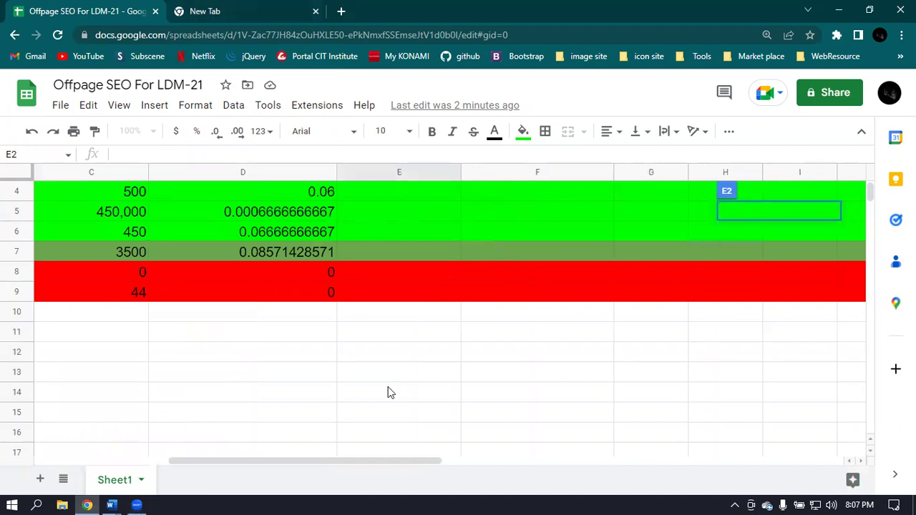
scroll(432, 243, up, 2)
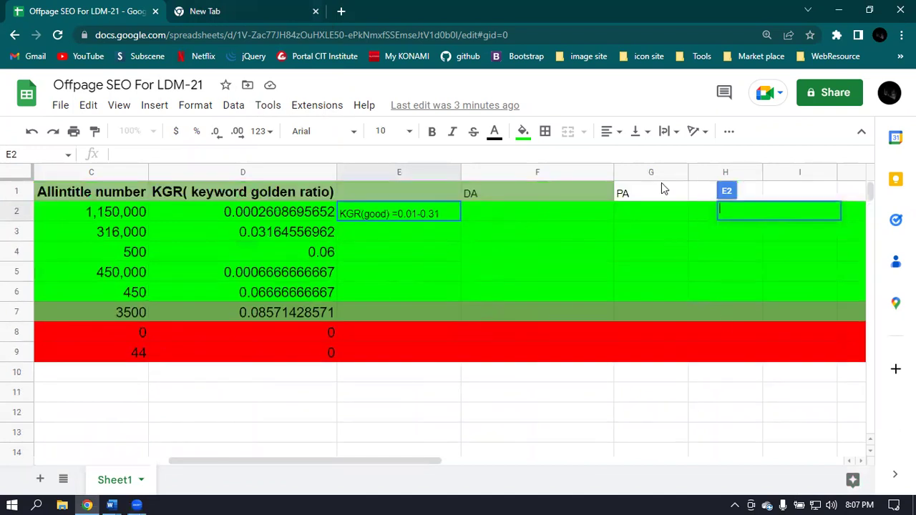
click(706, 186)
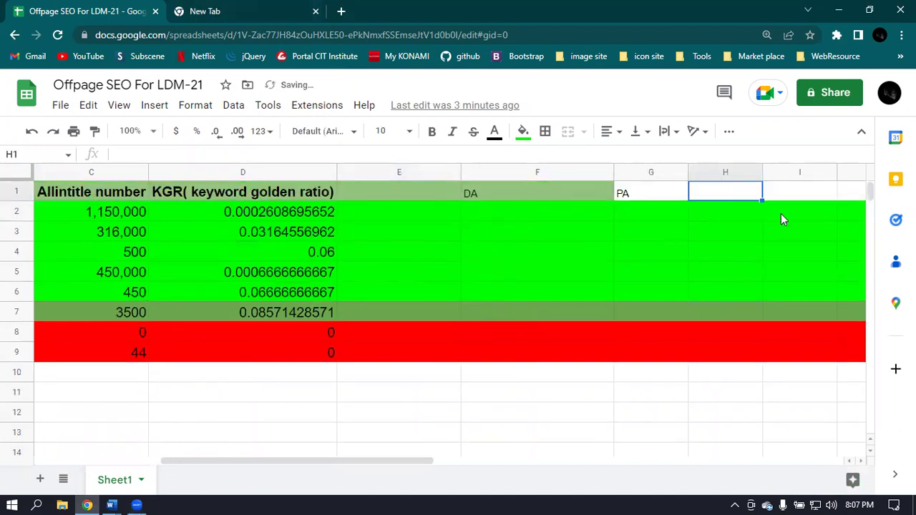
double_click(725, 191)
key(ctrl+v)
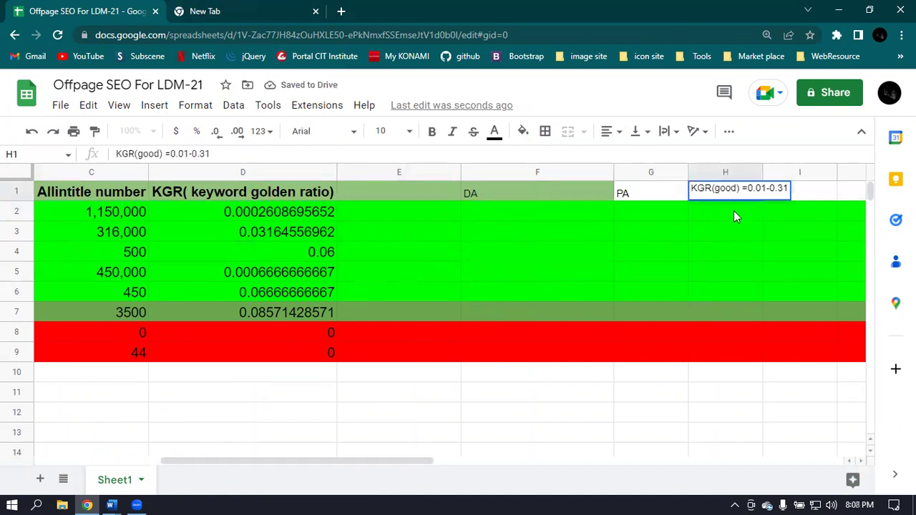
click(734, 211)
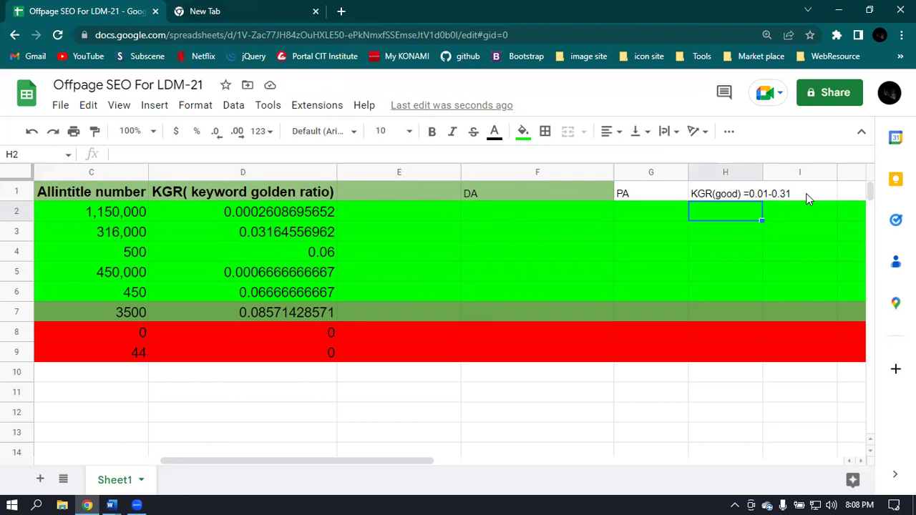
- Start a second note in H2 reading KGR(poor)= 0
double_click(724, 211)
text(KGR)
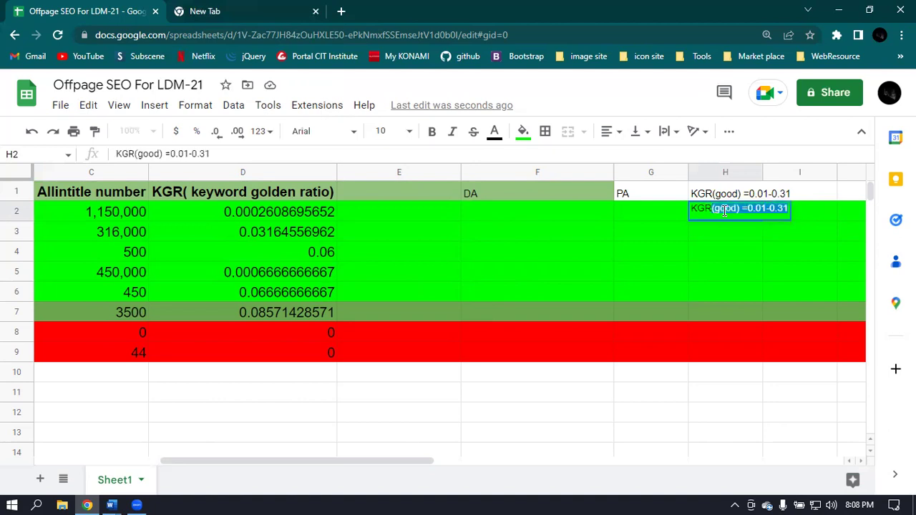
text((poo)
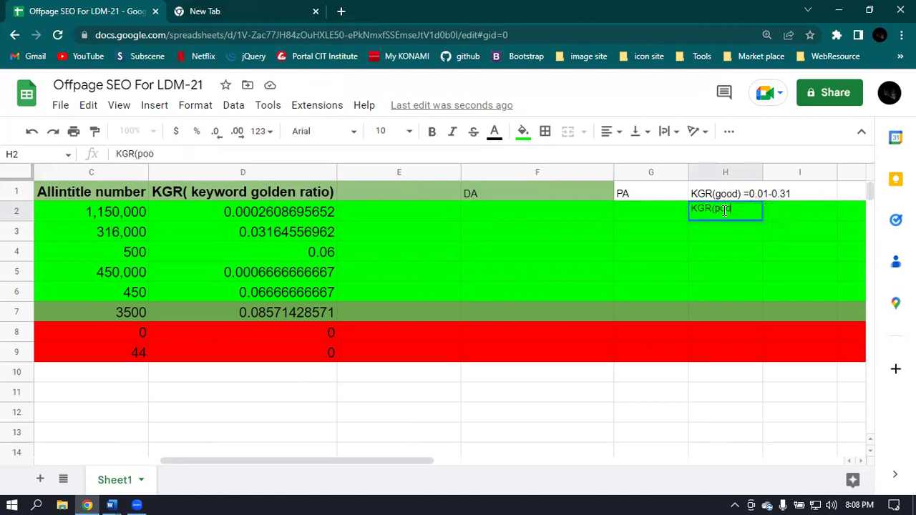
text(r)= 0.)
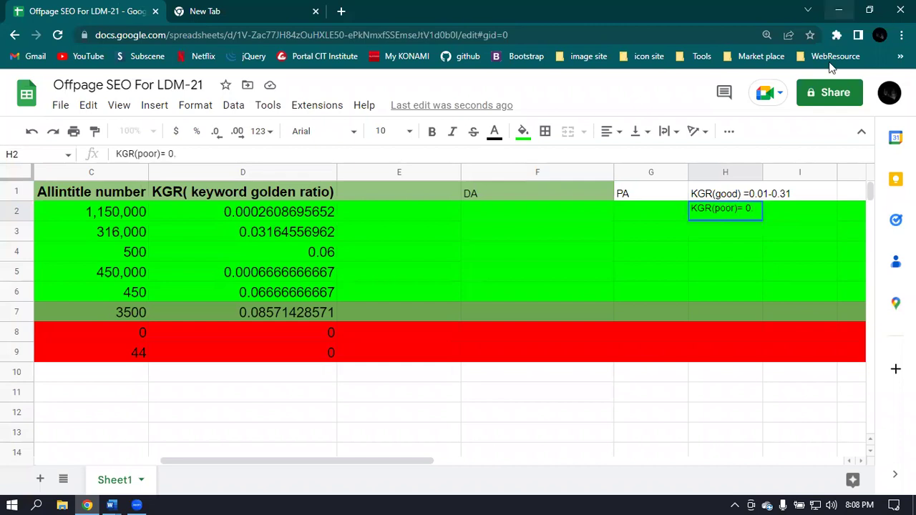
- Widen column H so the full KGR range note fits inside it
click(785, 193)
double_click(786, 194)
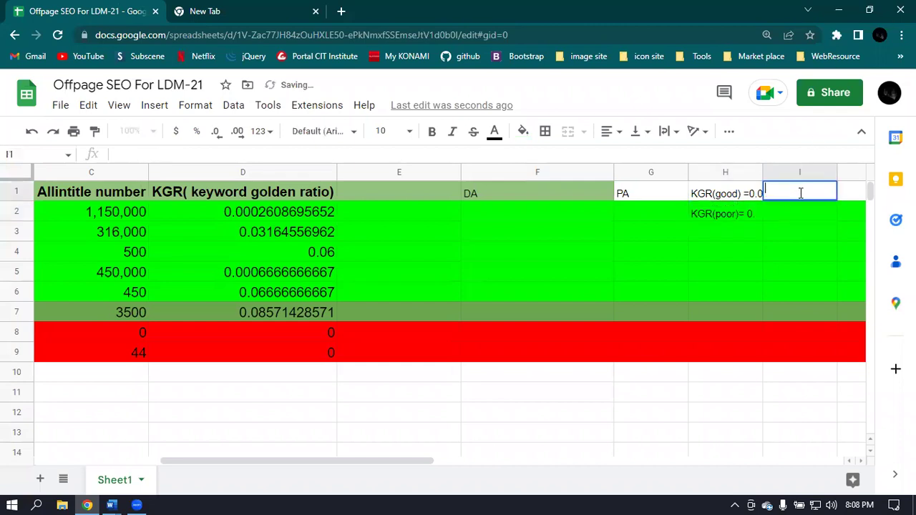
double_click(761, 174)
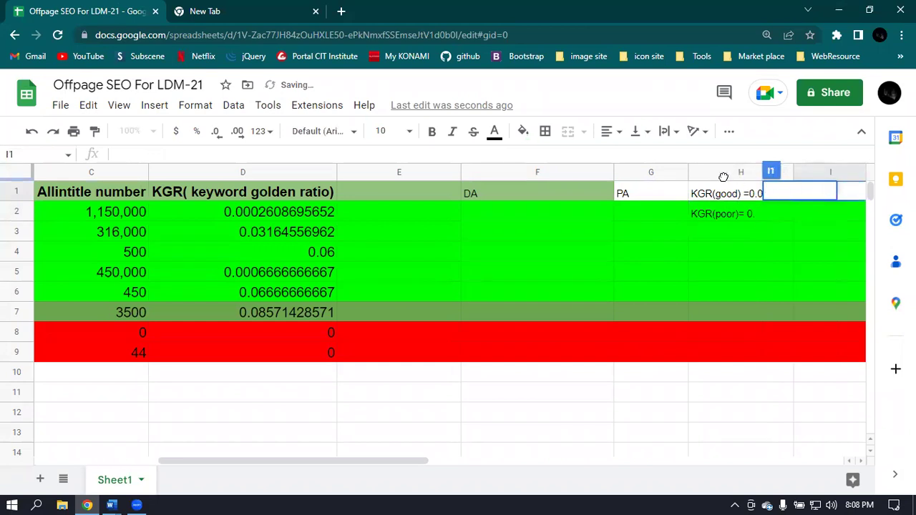
click(731, 174)
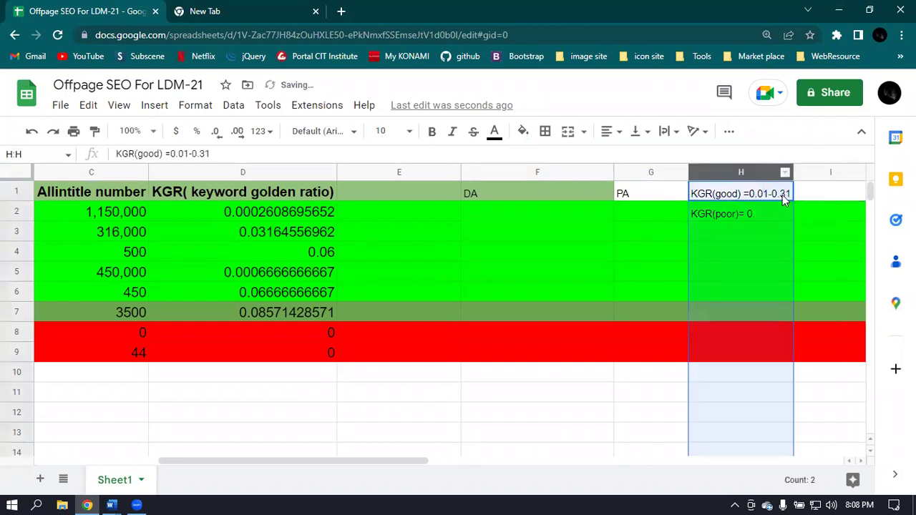
- Change the upper limit of the good range in H1 so the note reads KGR(good) =0.01-0.30
click(782, 195)
double_click(789, 195)
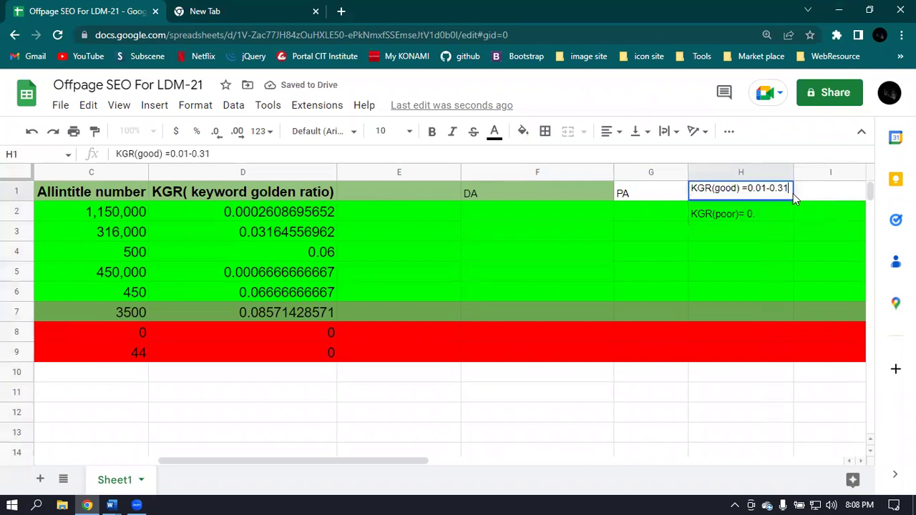
key(BackSpace)
text(0)
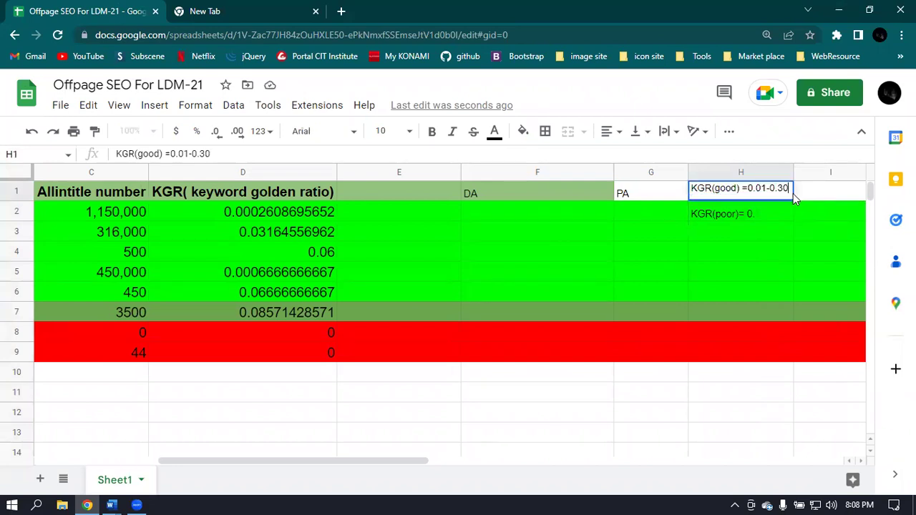
- Complete the H2 note with the poor range so it reads KGR(poor)= 0.31-0.90
double_click(766, 213)
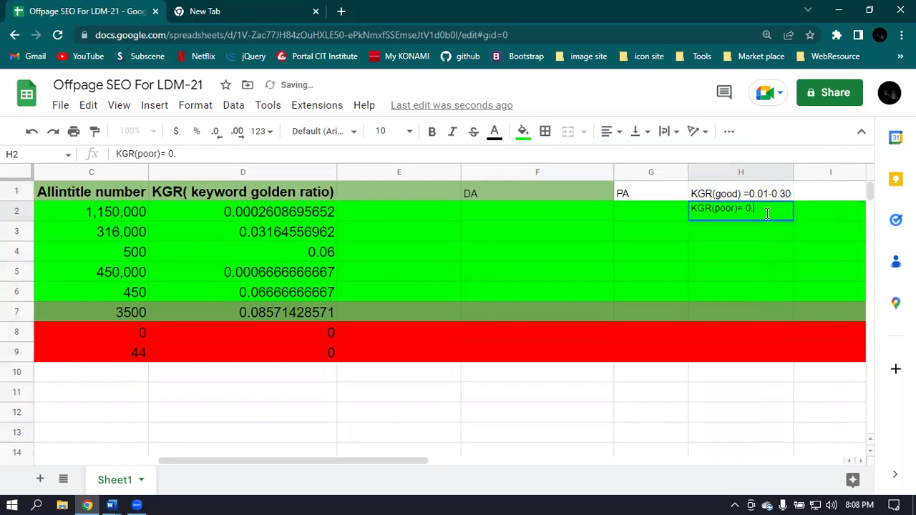
text(31-90)
click(768, 212)
text(0.90)
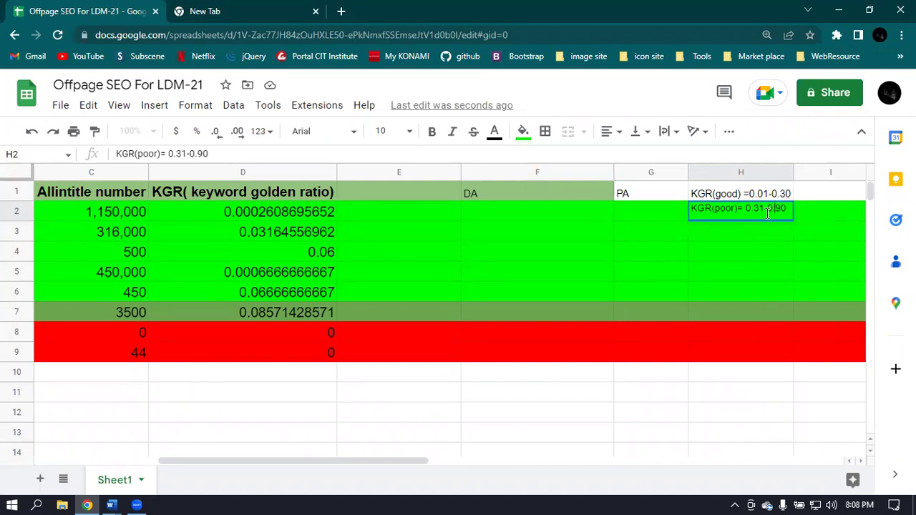
key(Return)
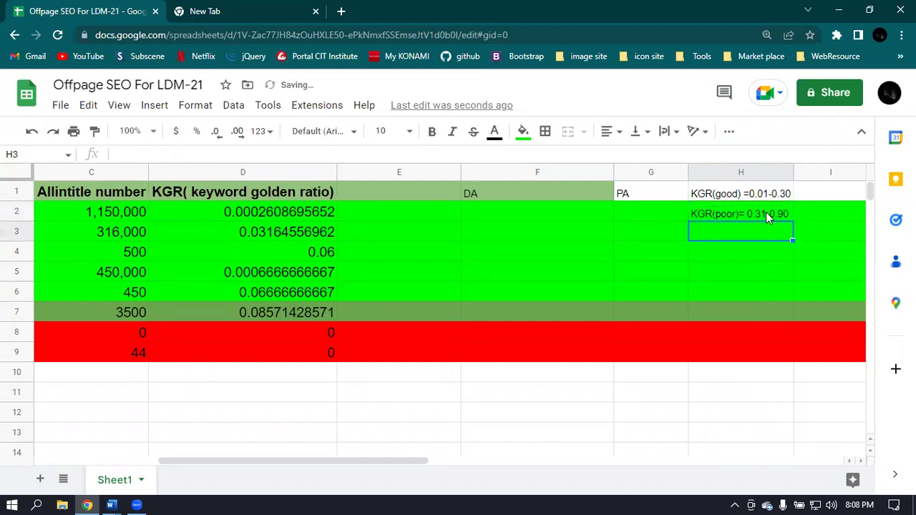
- Compare the KGR values in column D with the good and poor ranges noted in column H
click(725, 194)
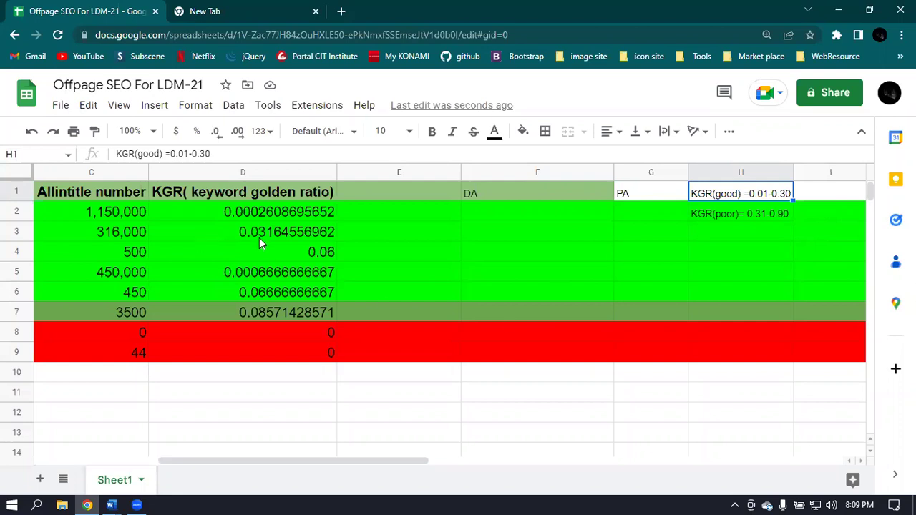
click(279, 273)
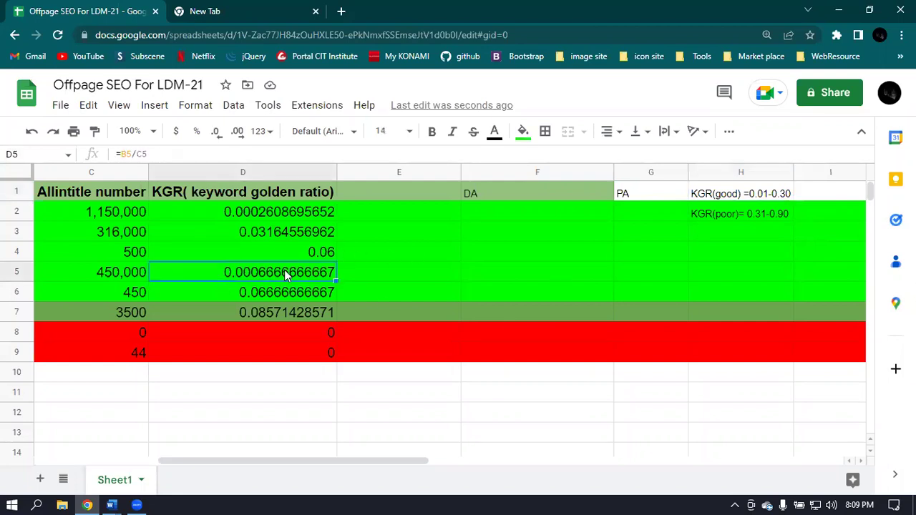
click(267, 294)
click(289, 313)
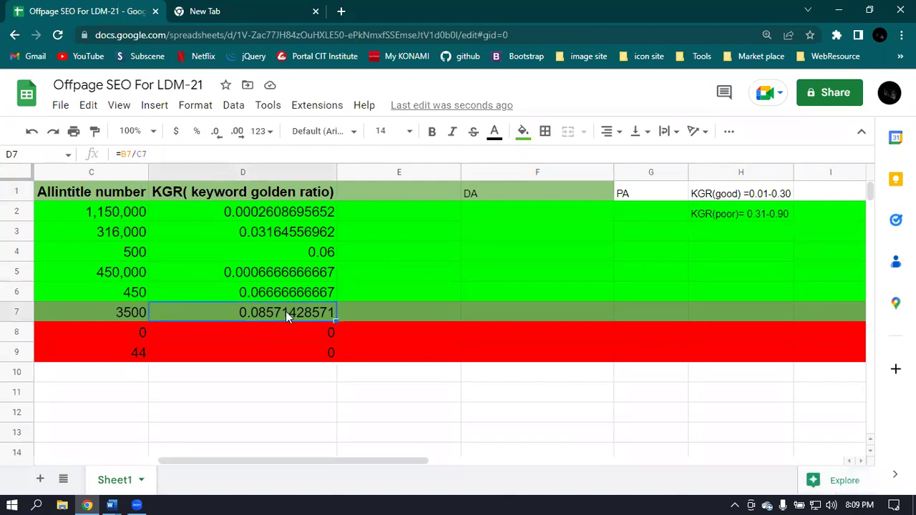
scroll(724, 268, down, 1)
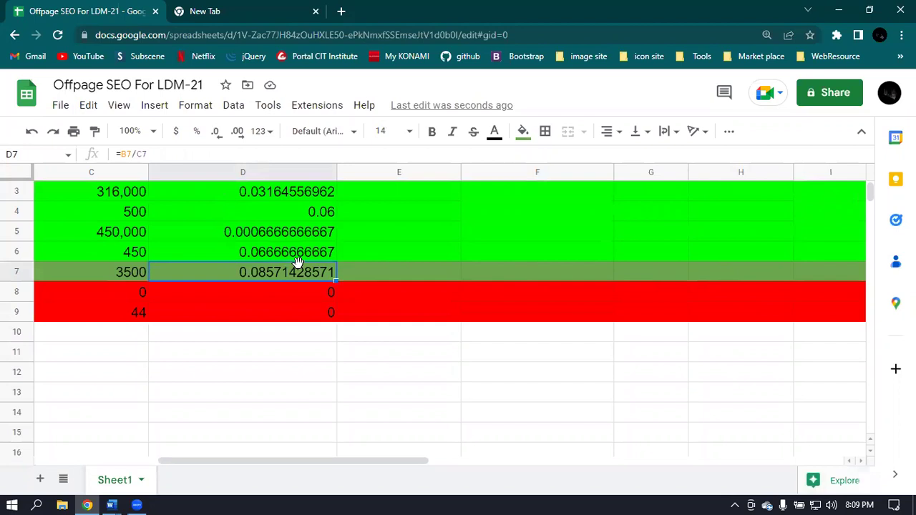
scroll(298, 262, up, 1)
scroll(425, 271, down, 3)
scroll(400, 255, up, 3)
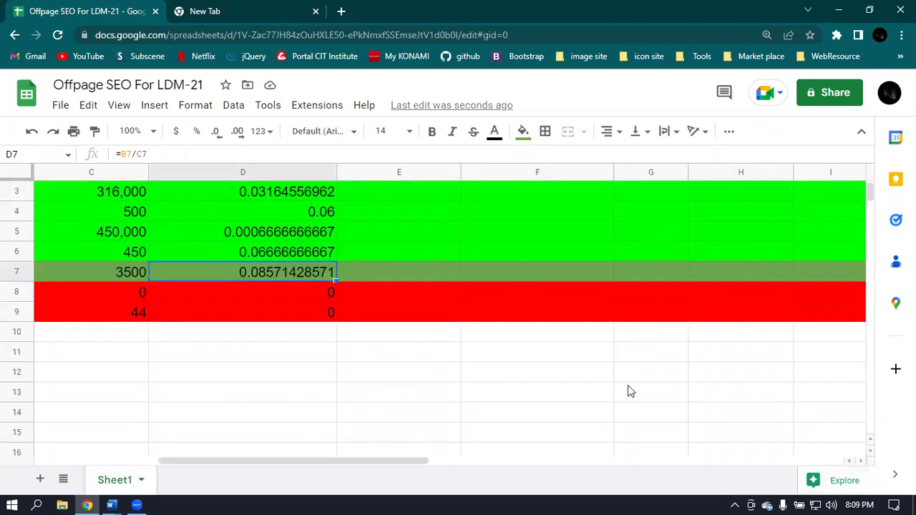
drag(327, 462, 371, 458)
scroll(787, 232, up, 1)
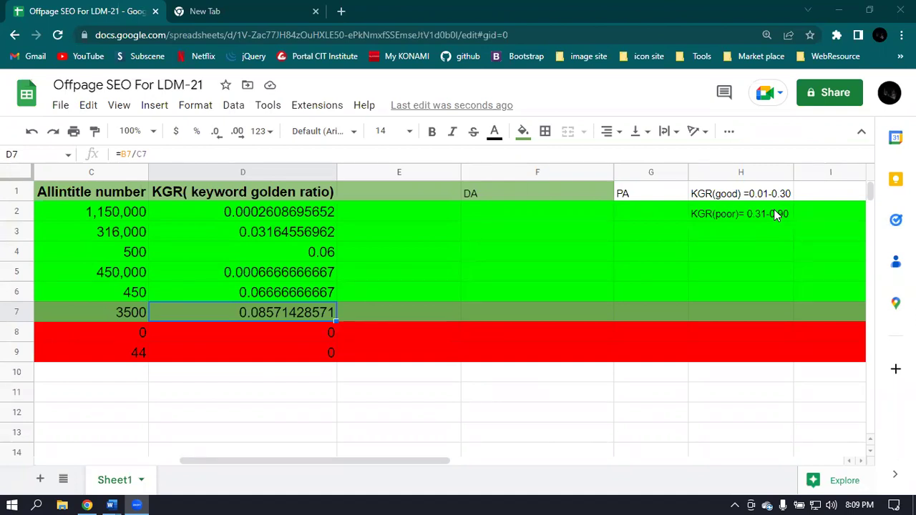
- Search Google for Gaming monitor in the blank tab and look through the first results page
click(262, 9)
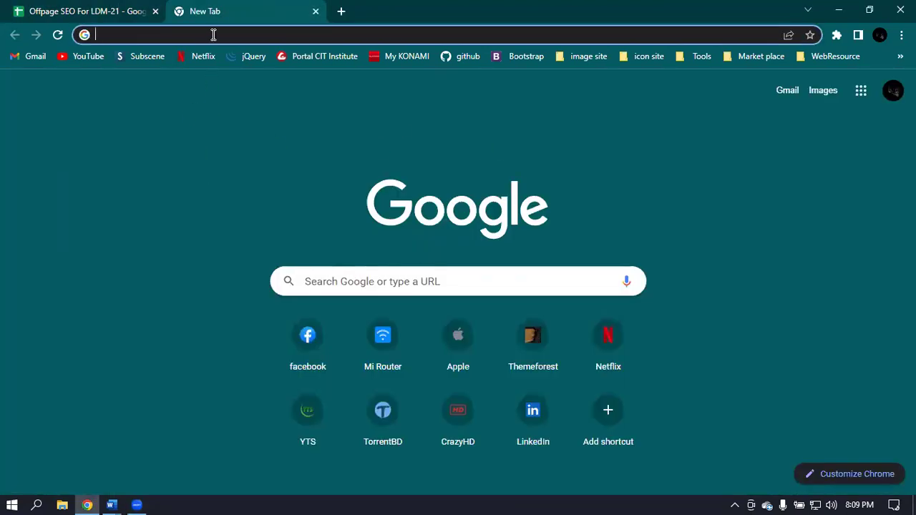
text(gaming moni)
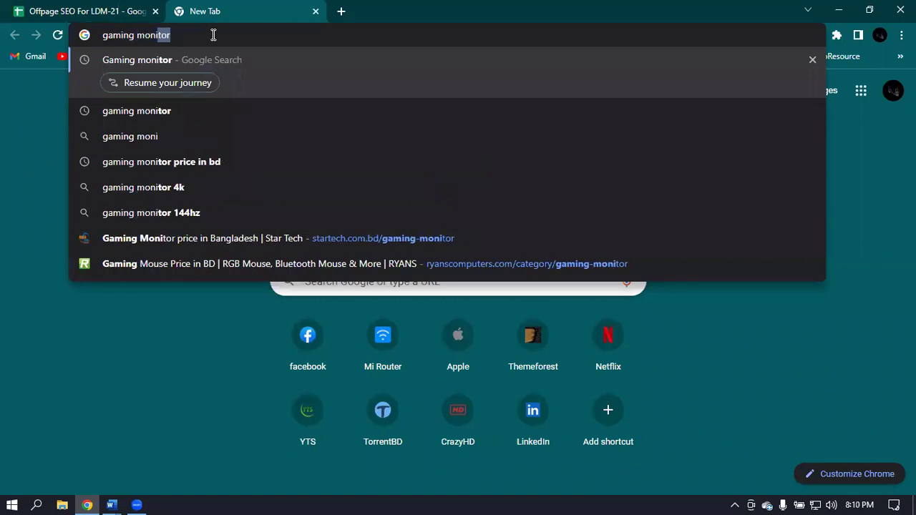
key(Return)
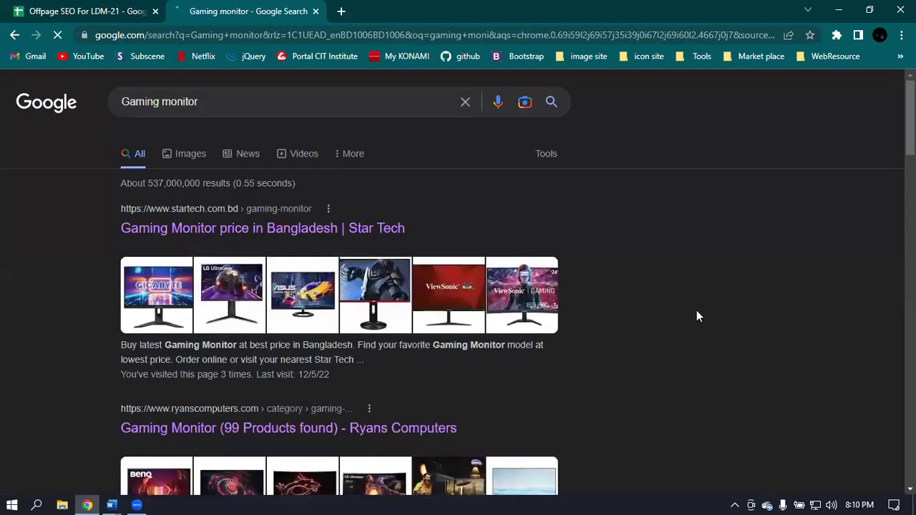
scroll(674, 236, down, 20)
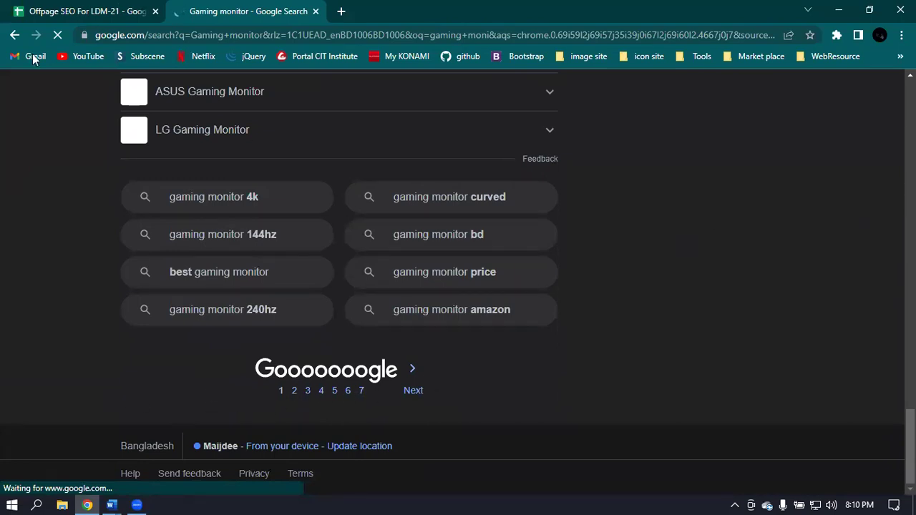
- Go back to the keyword sheet, review the keywords with their KGR values, and select the 4k Monitor KGR cell D5
click(32, 9)
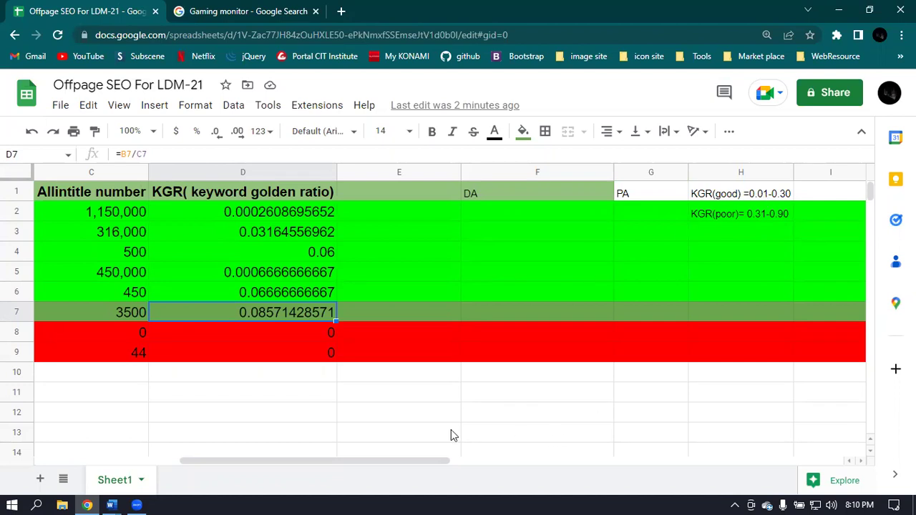
drag(392, 468, 258, 460)
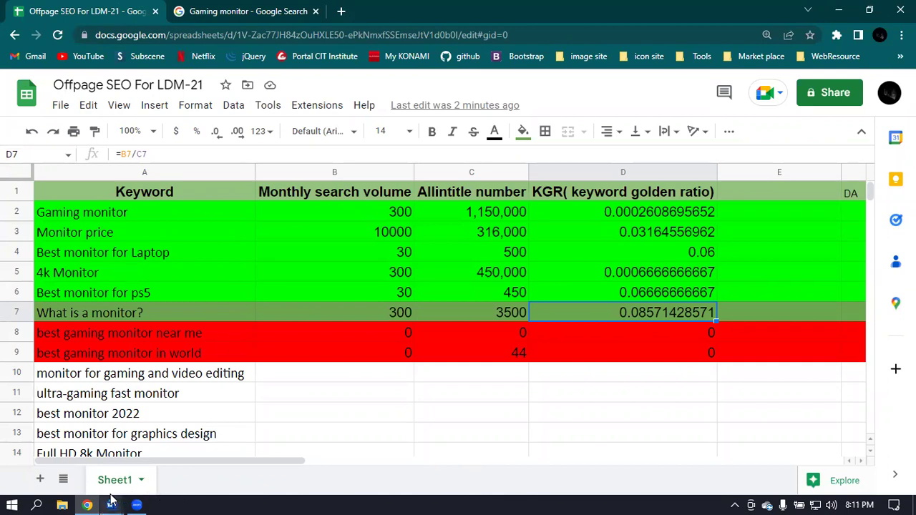
mouse_move(111, 500)
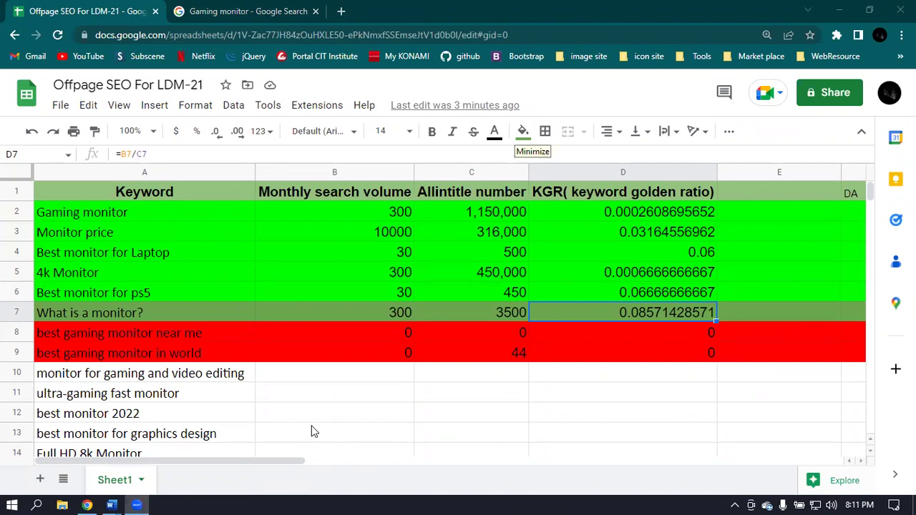
click(625, 272)
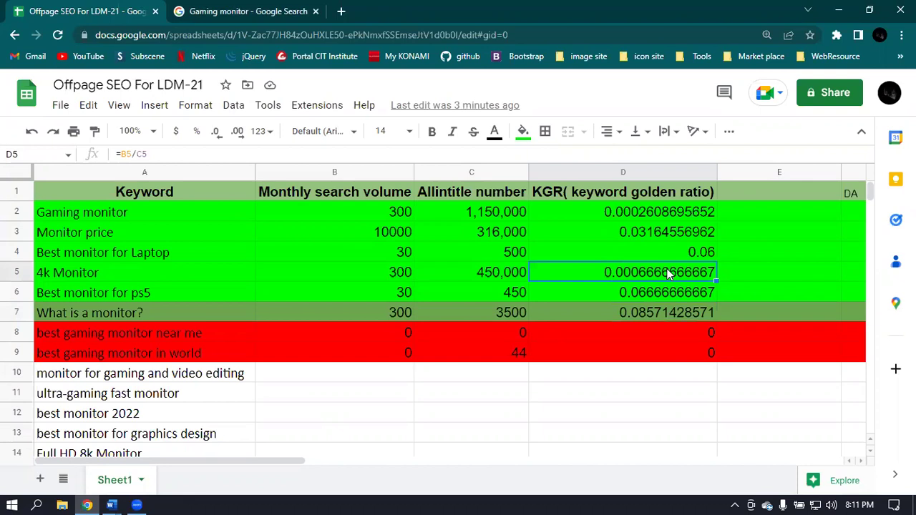
- Replace the Gaming monitor query in the Google results with 4k monitor and run the search
click(240, 11)
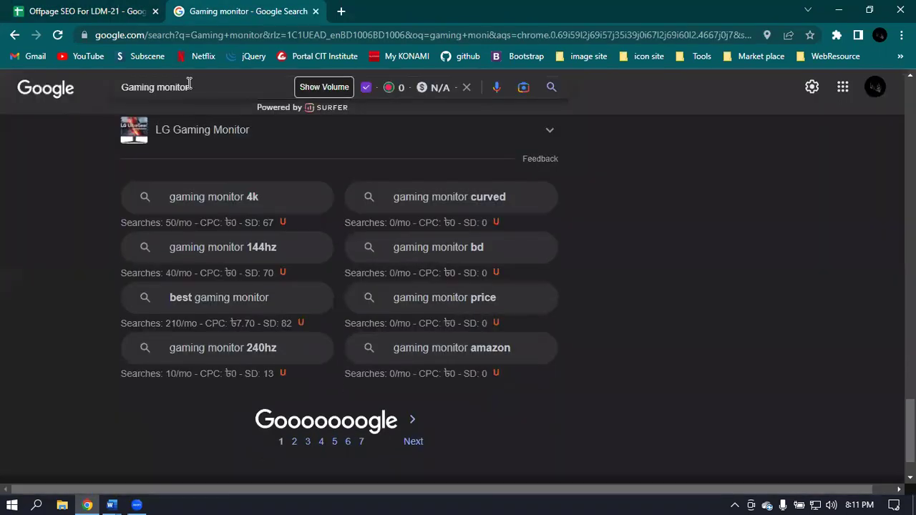
triple_click(188, 85)
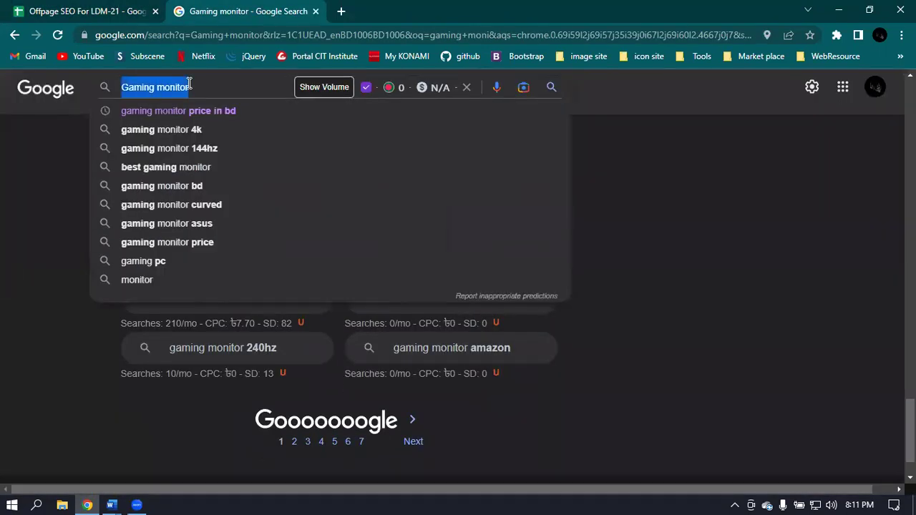
text(4k)
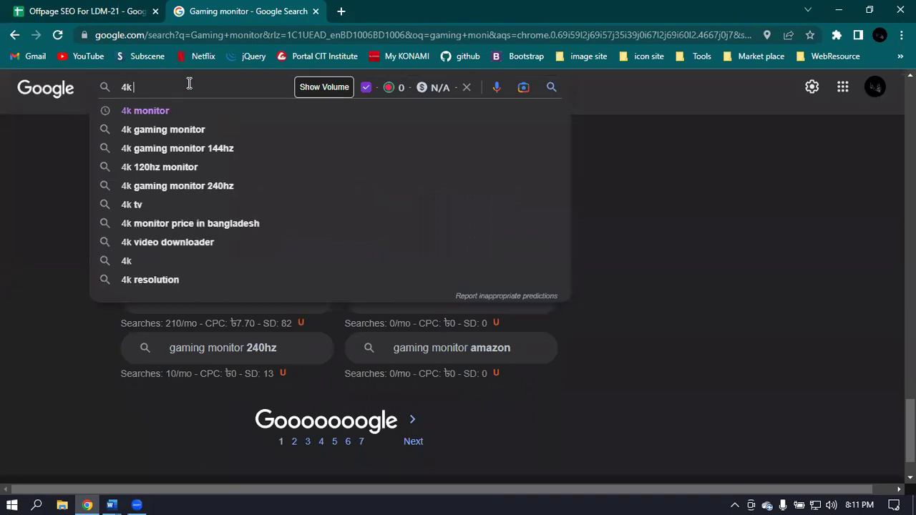
key(Down)
key(Return)
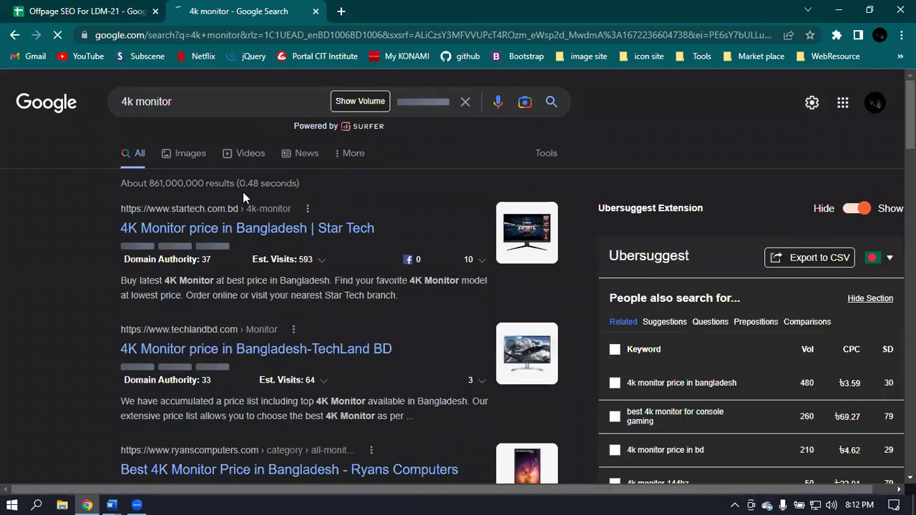
- Show the search volume for the 4k monitor query and check the domain authority of the first results
click(359, 104)
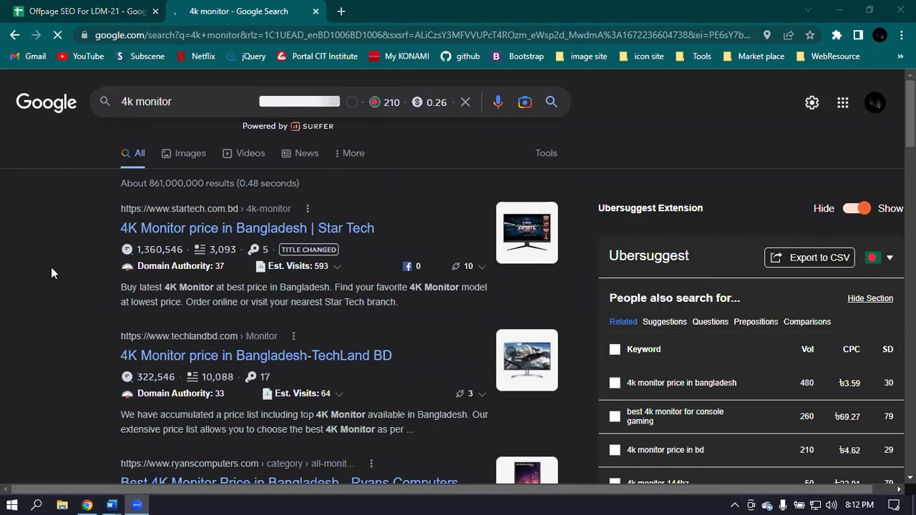
mouse_move(234, 272)
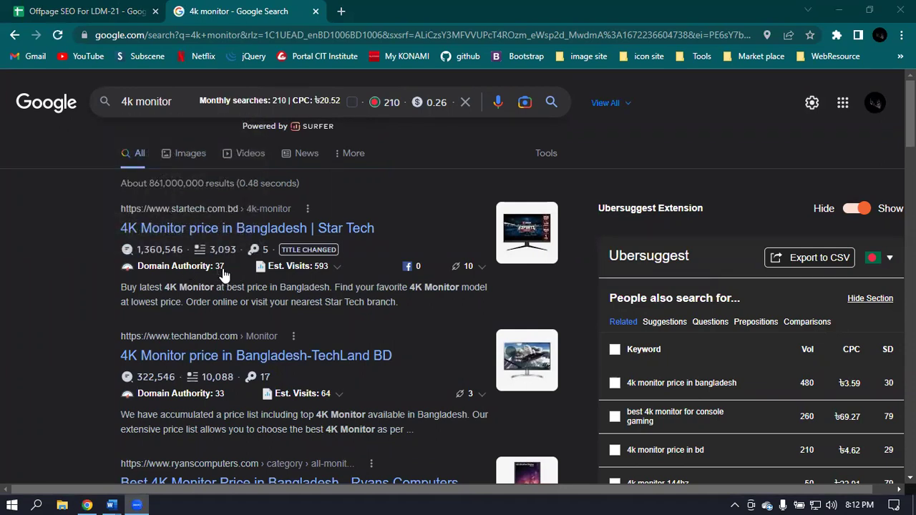
scroll(247, 397, down, 4)
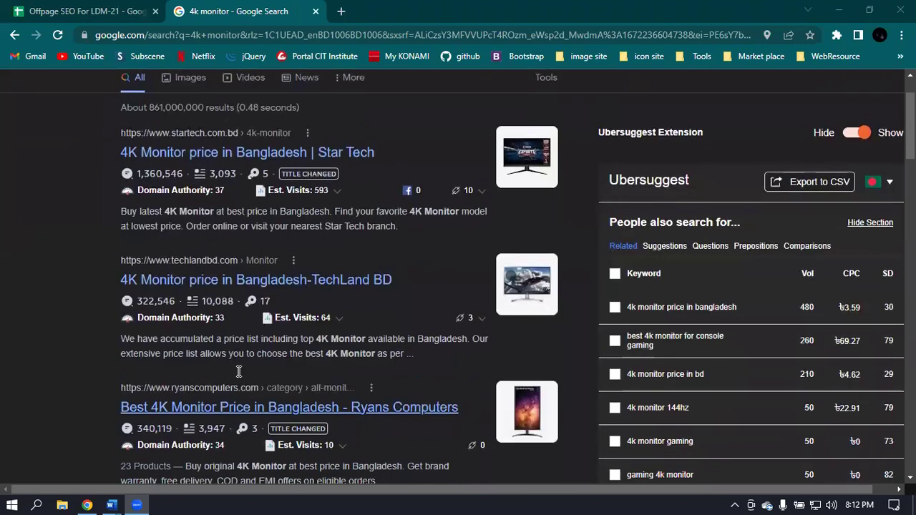
scroll(243, 285, up, 4)
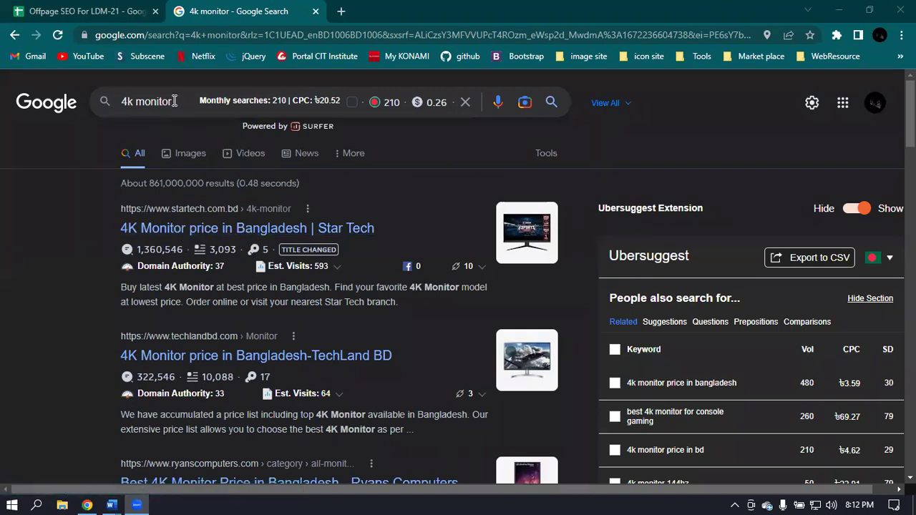
- Search Google for allintitle:4k monitor and compare the result count with the 4k Monitor row in the keyword sheet
click(122, 101)
text(all)
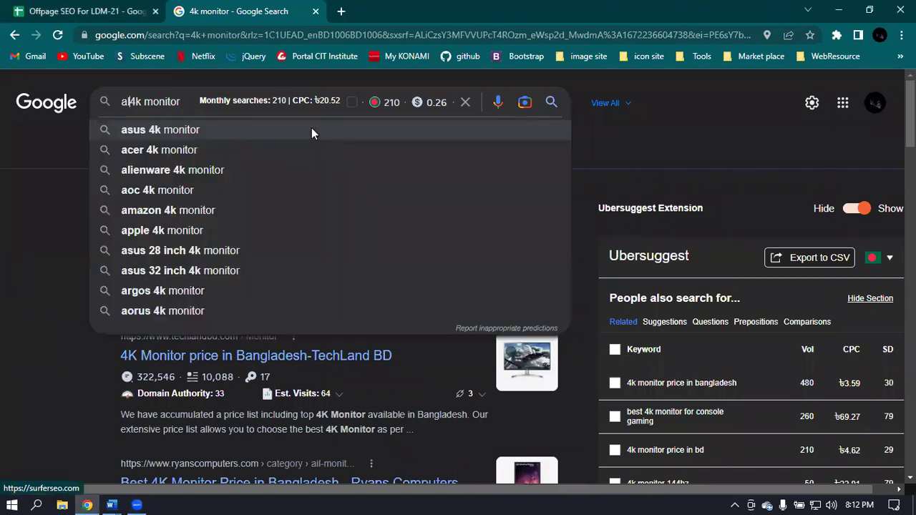
text(intit)
text(le:)
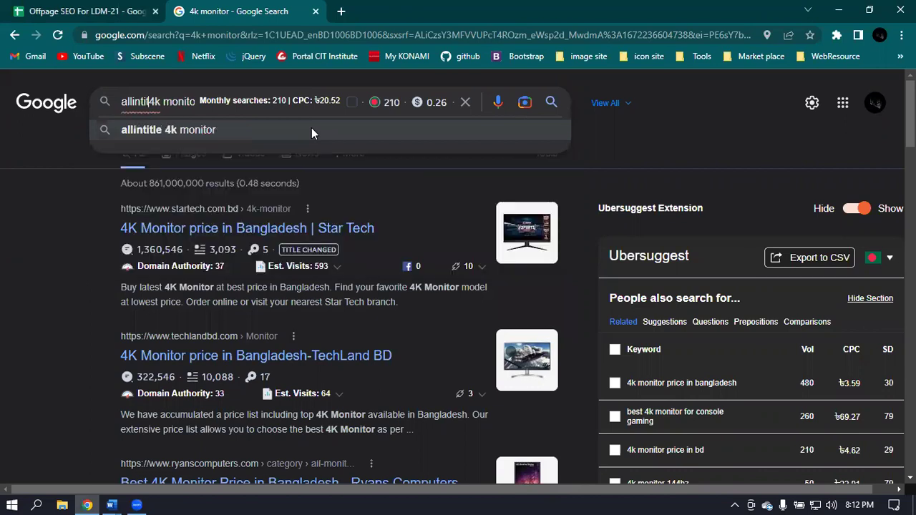
key(Return)
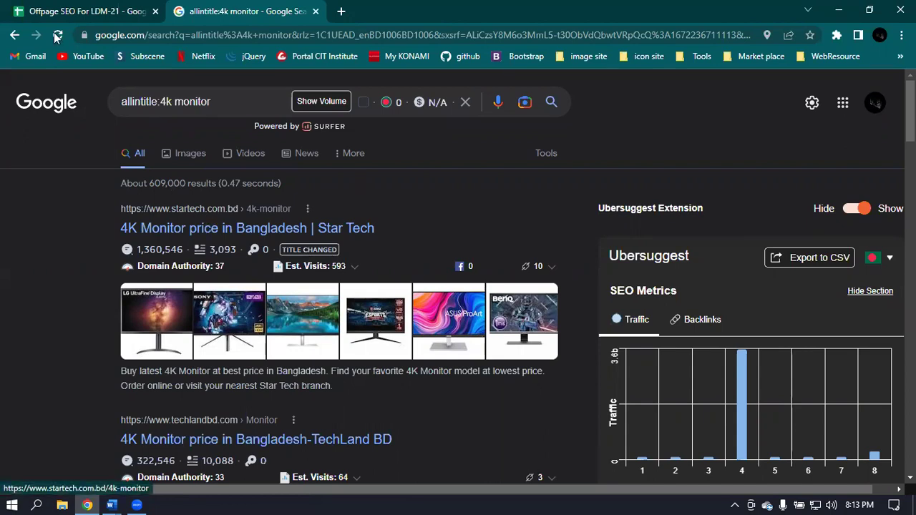
click(17, 9)
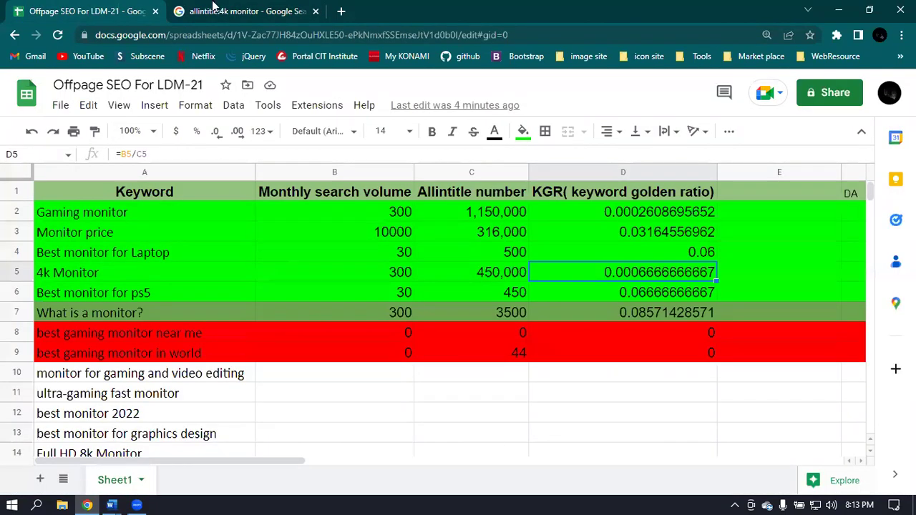
click(215, 8)
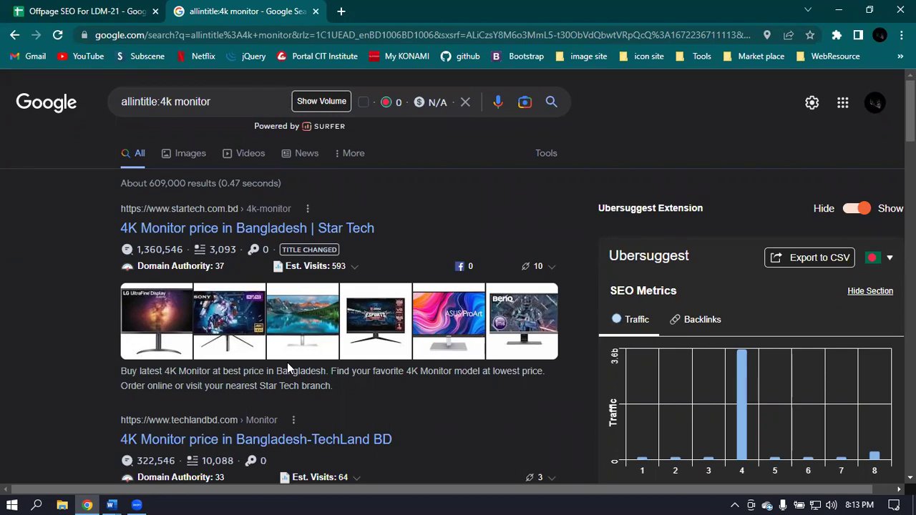
- Open a new incognito window and search for google .com
click(901, 35)
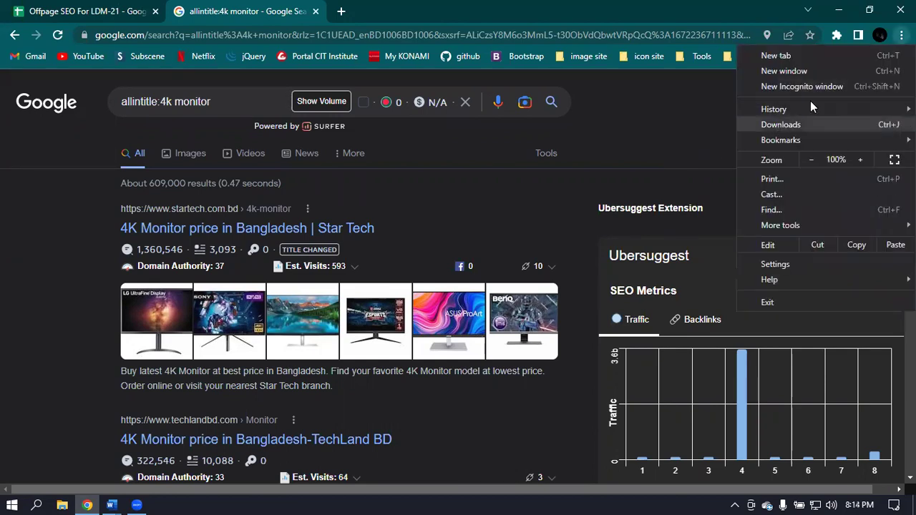
click(829, 86)
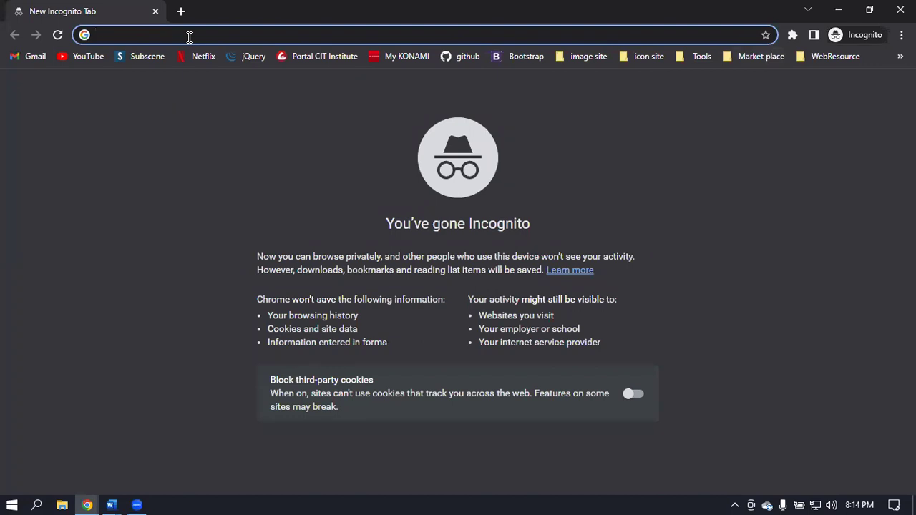
text(google)
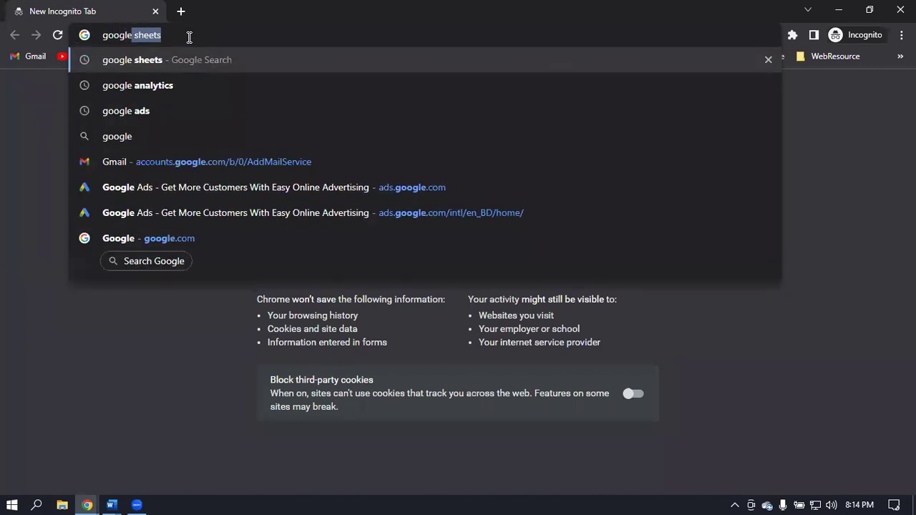
text( .com)
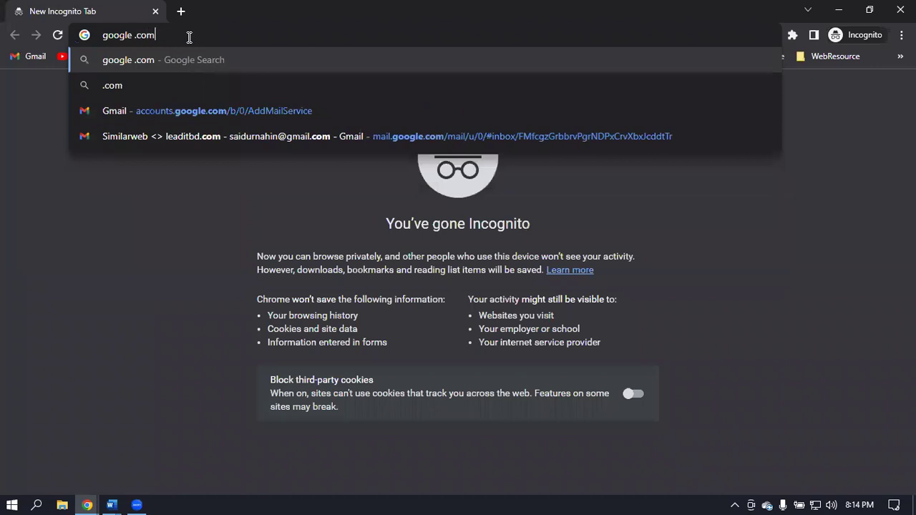
key(Return)
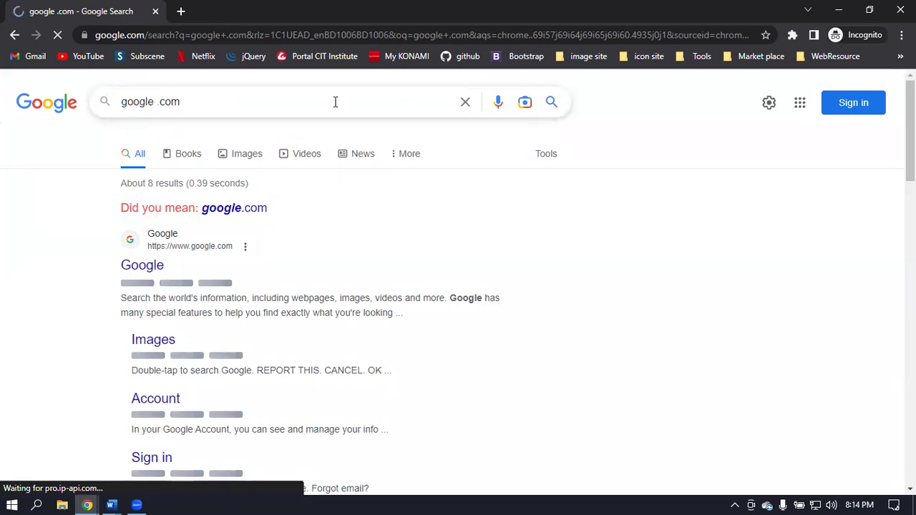
- Remove the space from the incognito search query so it reads google.com and run the search again
click(140, 101)
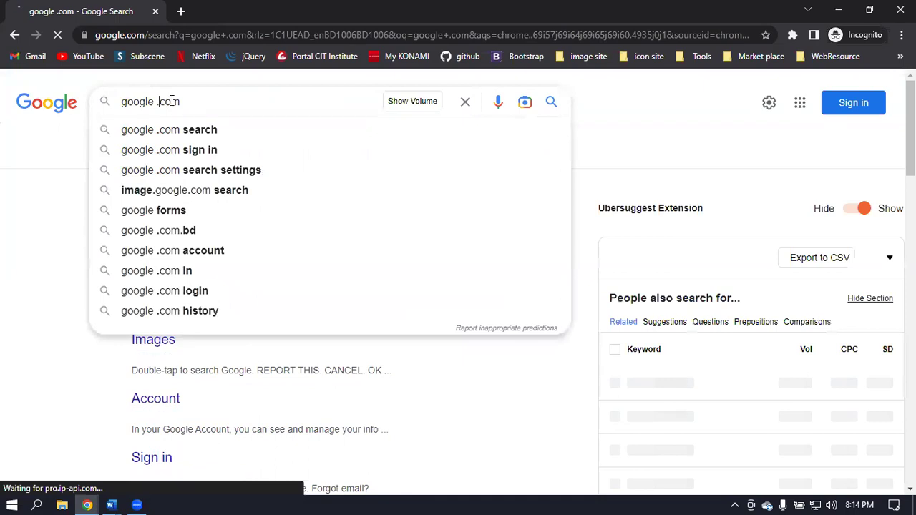
key(BackSpace)
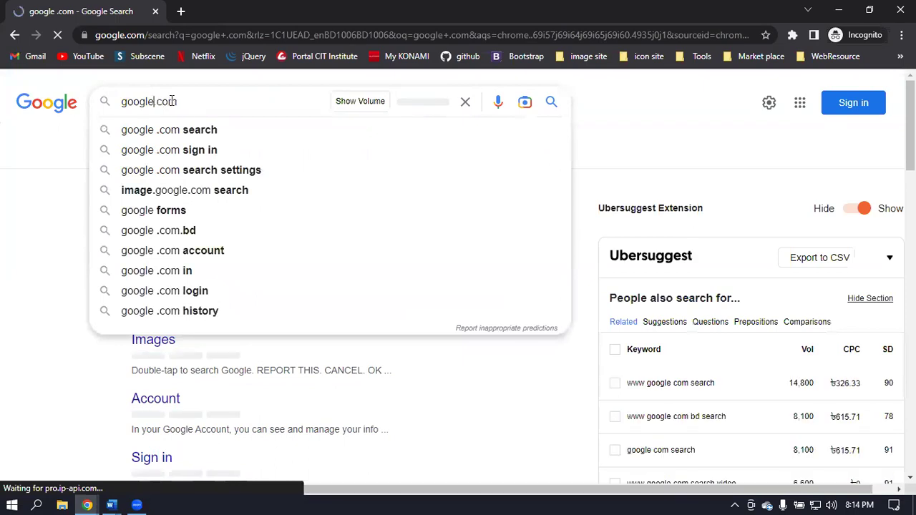
key(Escape)
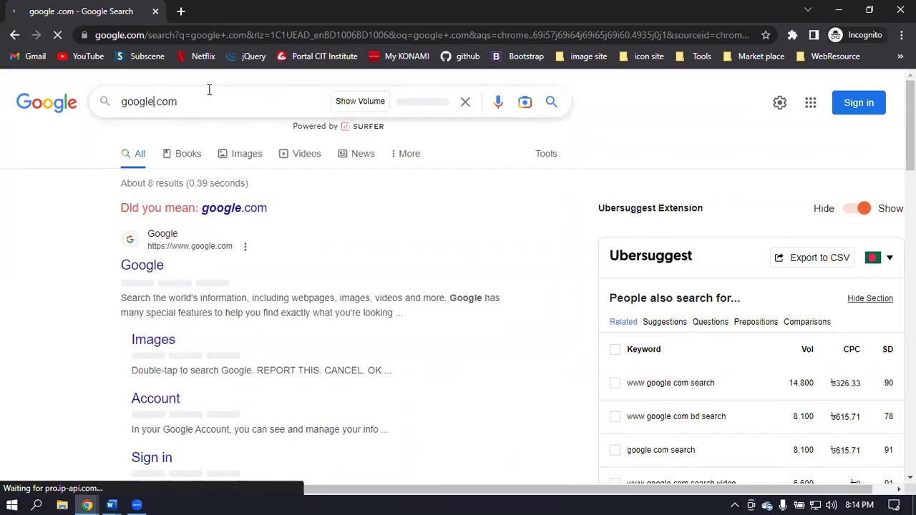
key(Return)
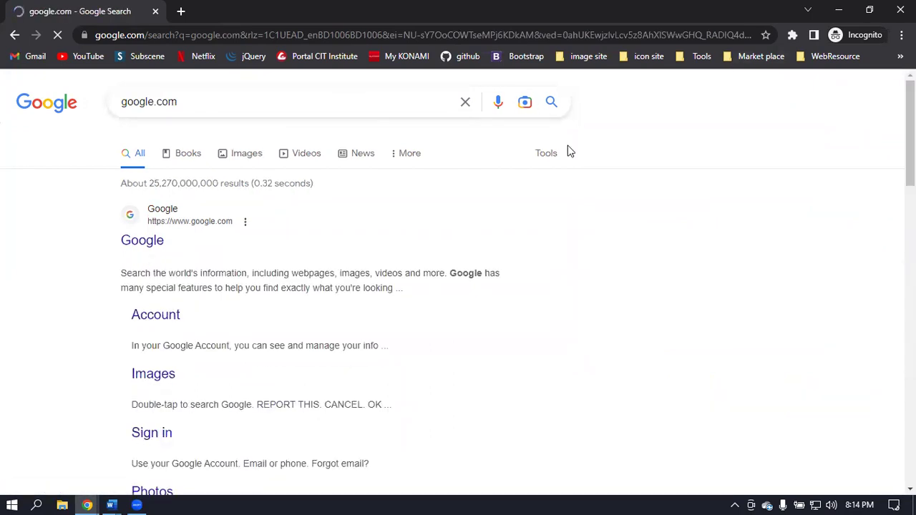
- Examine the google.com results down to the page footer and check the country and location used for the search
scroll(556, 180, down, 9)
scroll(559, 180, down, 10)
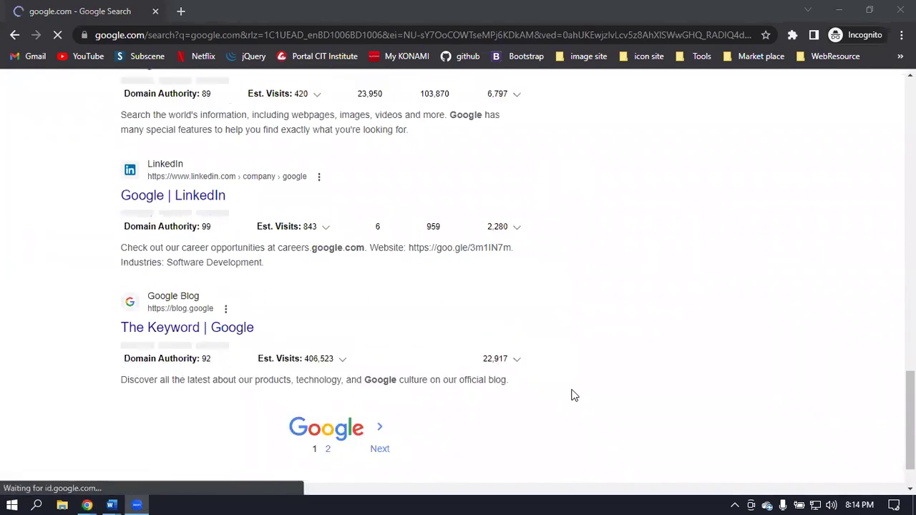
scroll(574, 395, down, 1)
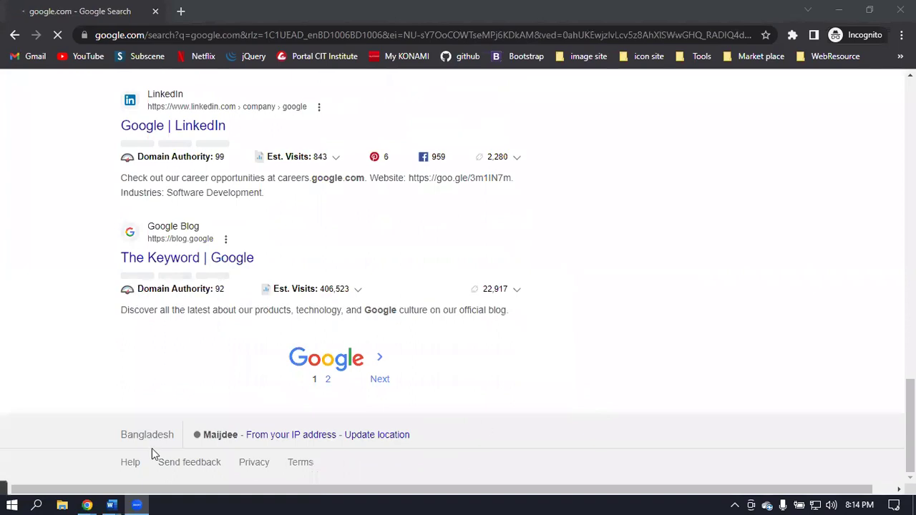
click(150, 433)
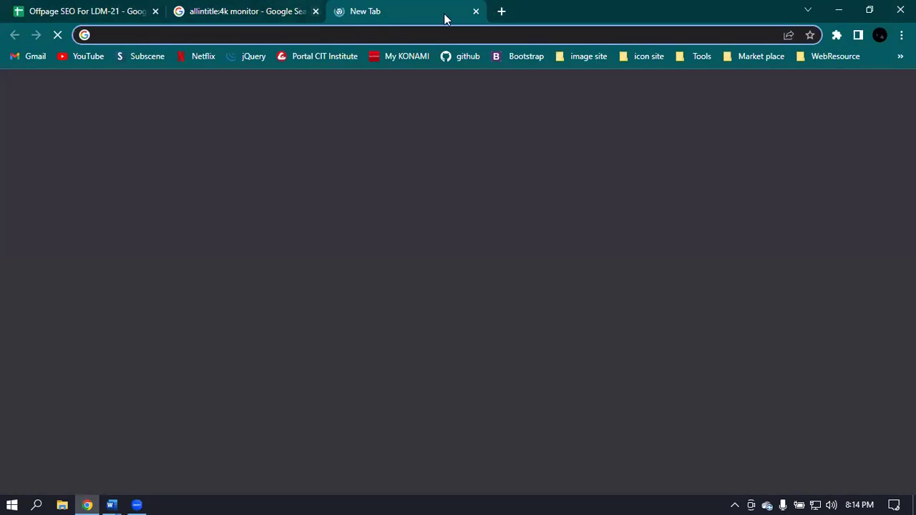
- Turn off the Keyword Surfer and Ubersuggest browser extensions, closing the stray blank tab and the extensions page
click(476, 11)
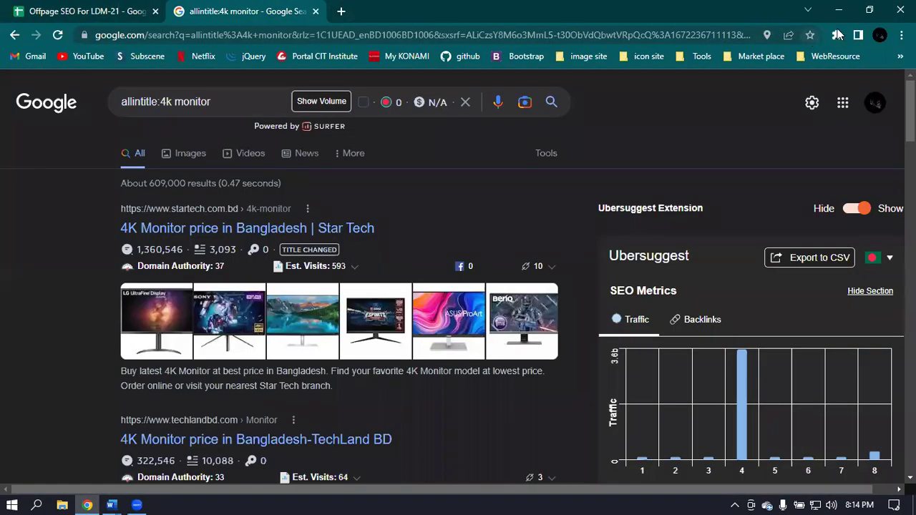
click(838, 34)
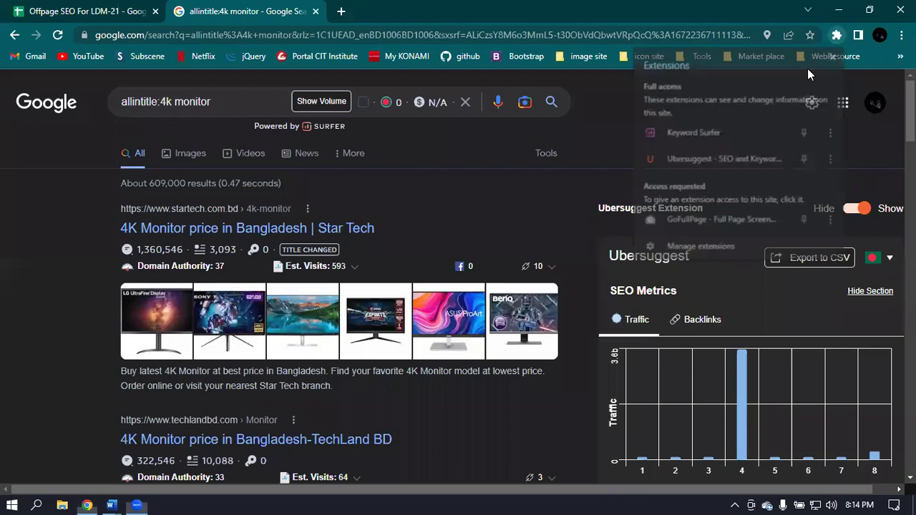
click(836, 34)
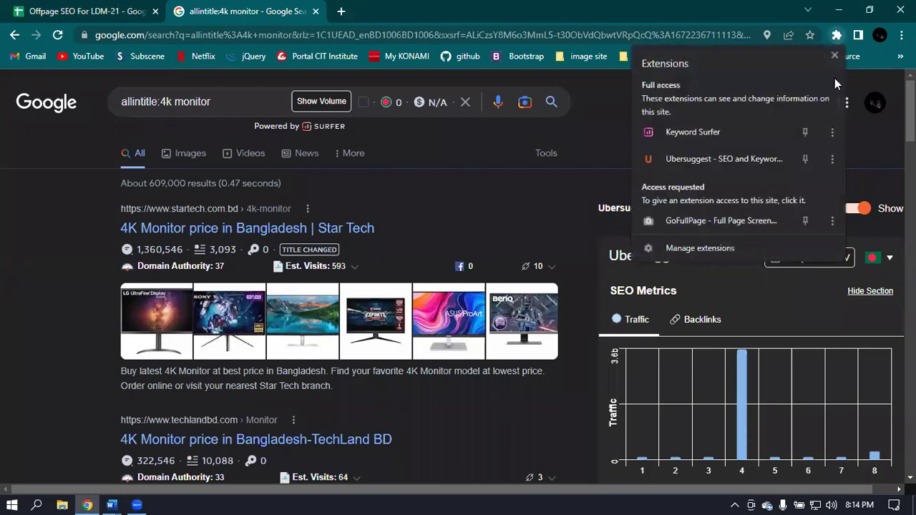
click(754, 248)
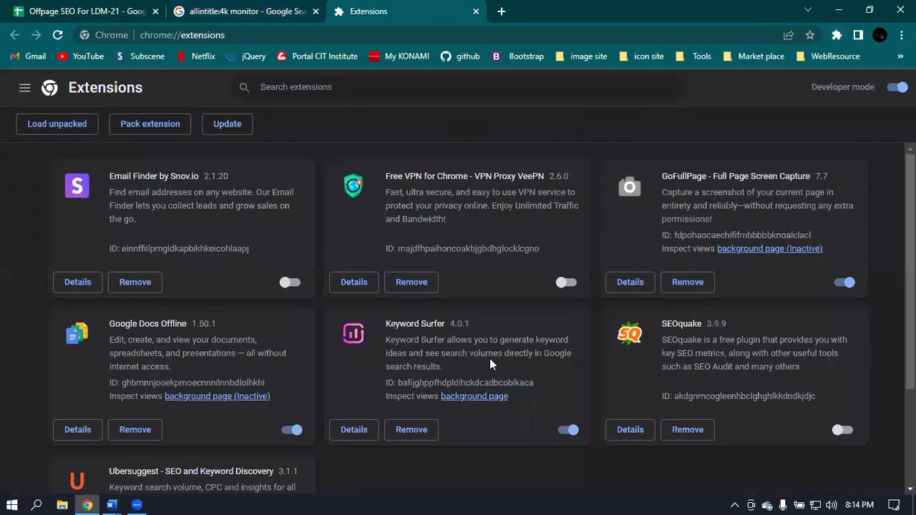
scroll(491, 365, down, 2)
click(567, 295)
click(292, 444)
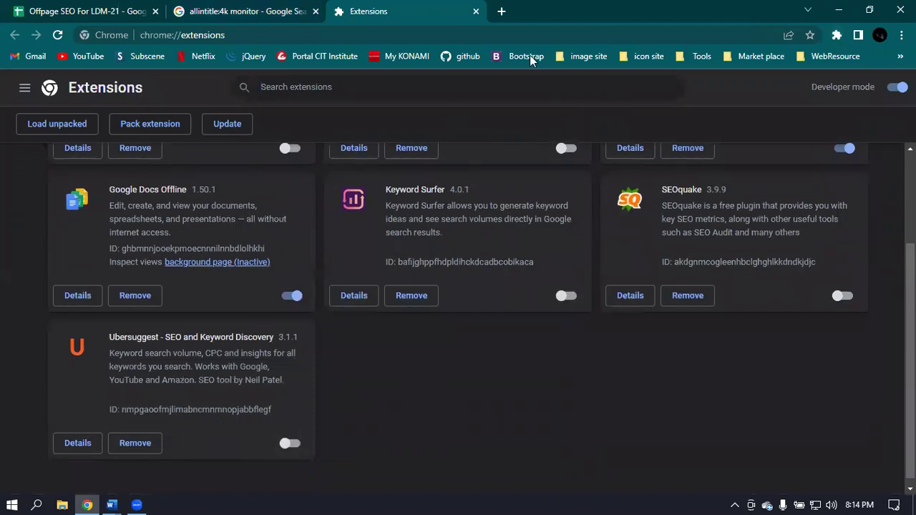
click(476, 11)
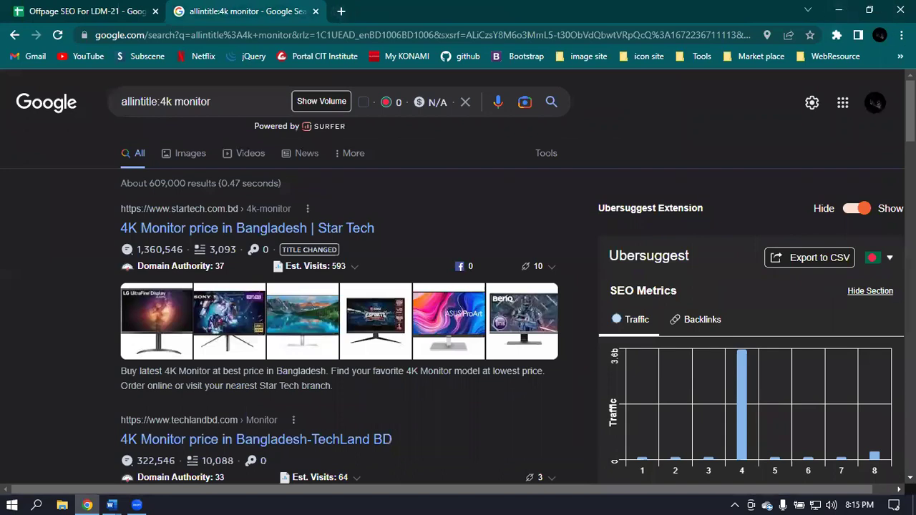
- Open a new incognito window and load google.com
click(901, 34)
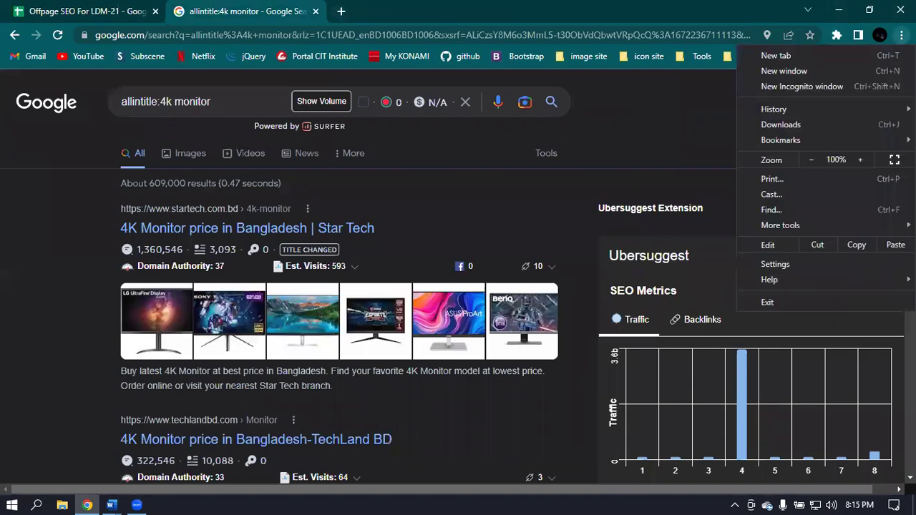
click(842, 84)
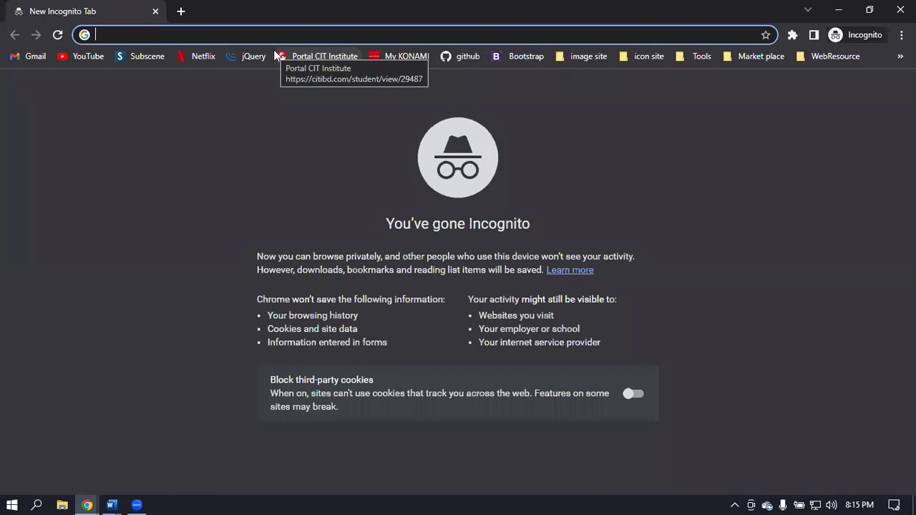
text(goo)
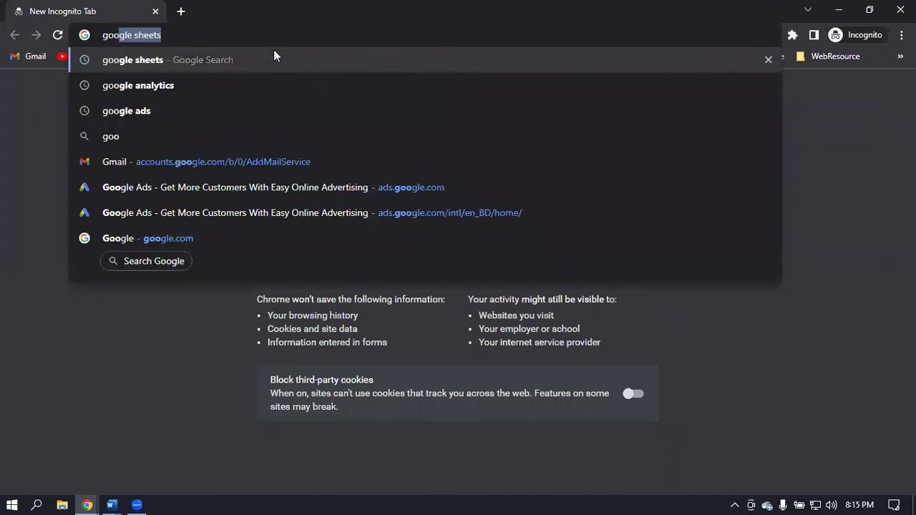
text(gle.com)
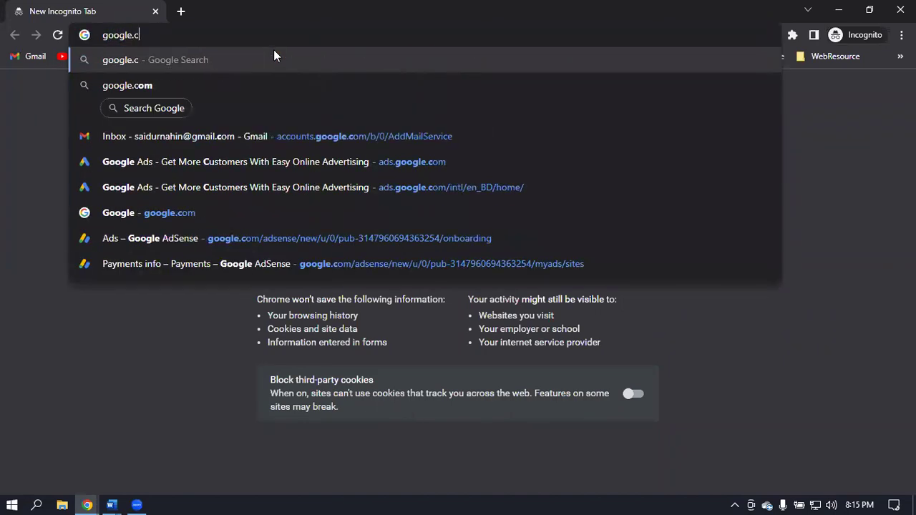
key(Return)
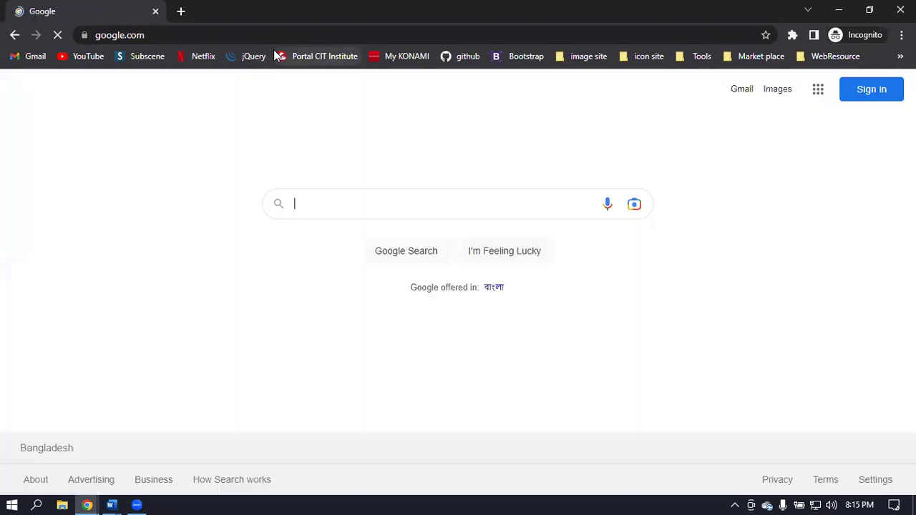
- Set the Google search region to United States in the search settings and save the preferences
click(879, 480)
click(858, 319)
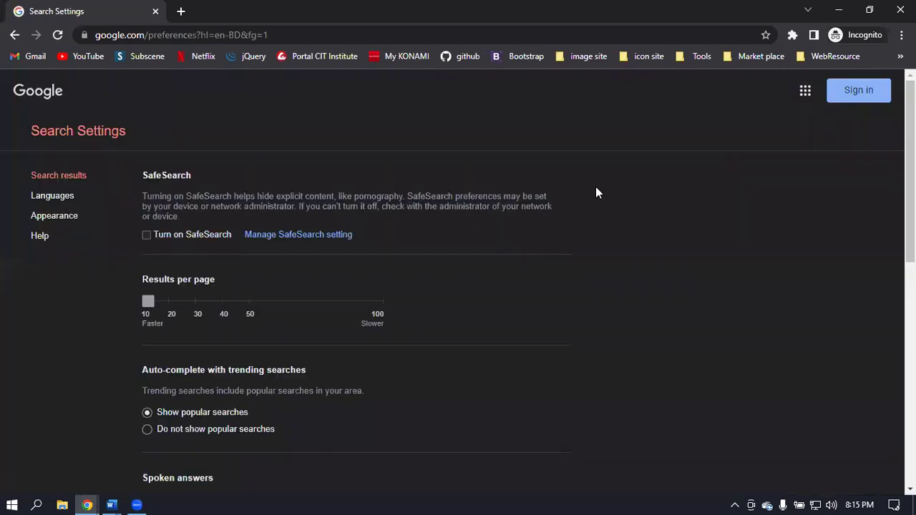
scroll(596, 193, down, 7)
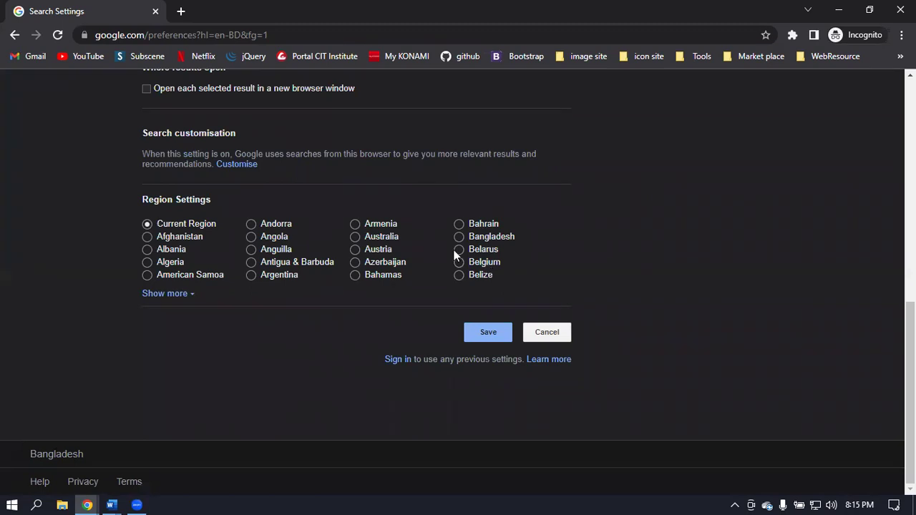
click(166, 294)
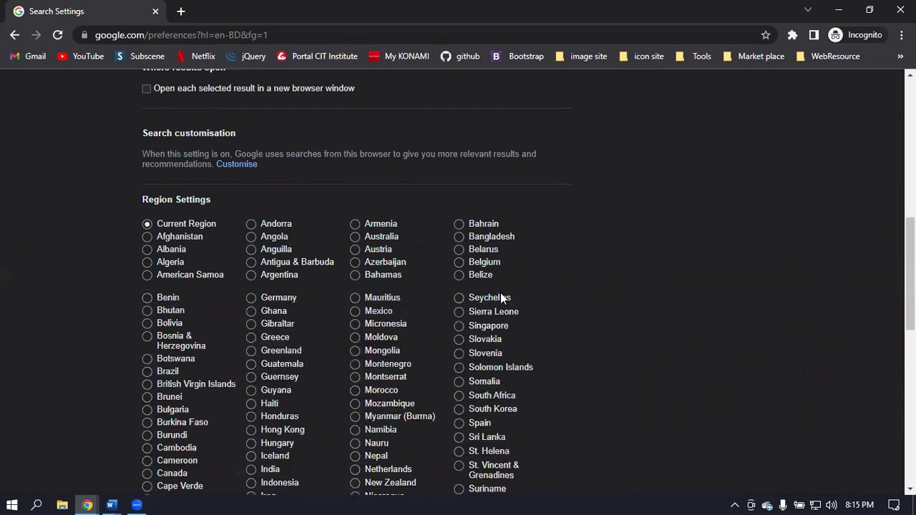
scroll(480, 275, down, 4)
scroll(480, 275, down, 4)
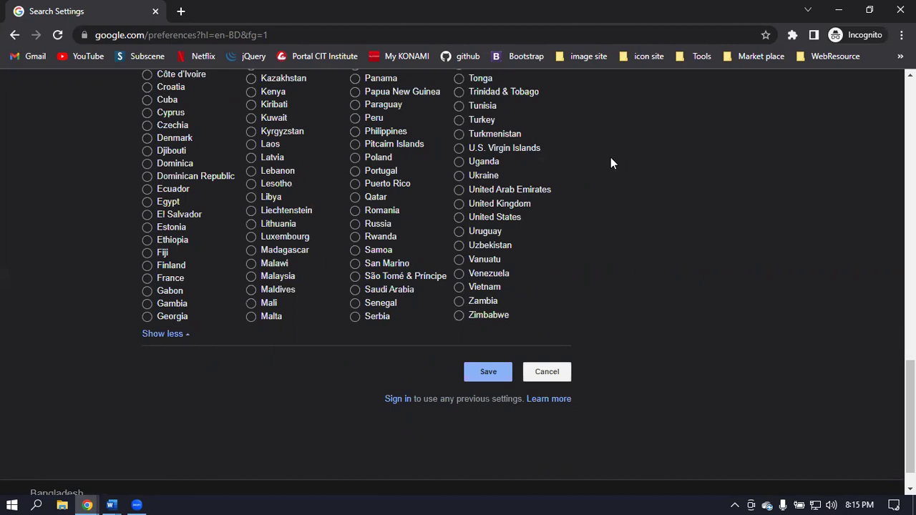
click(459, 217)
click(494, 372)
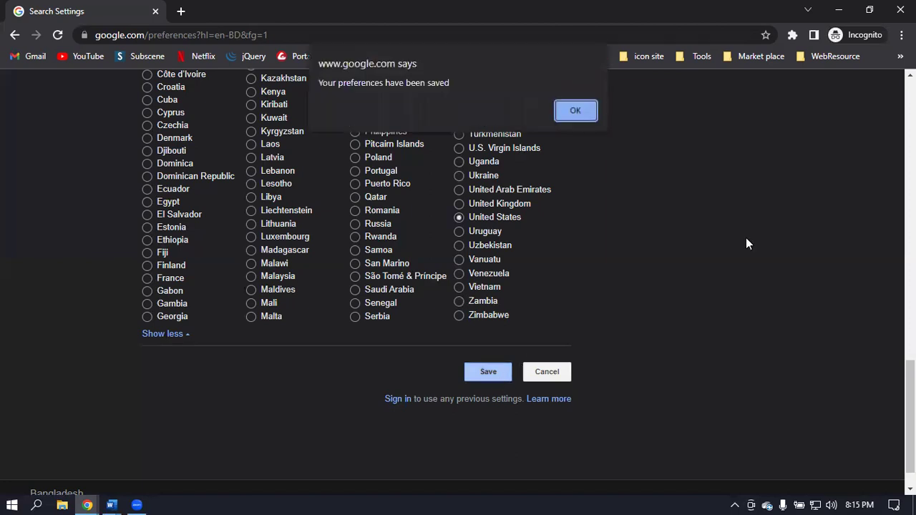
click(572, 108)
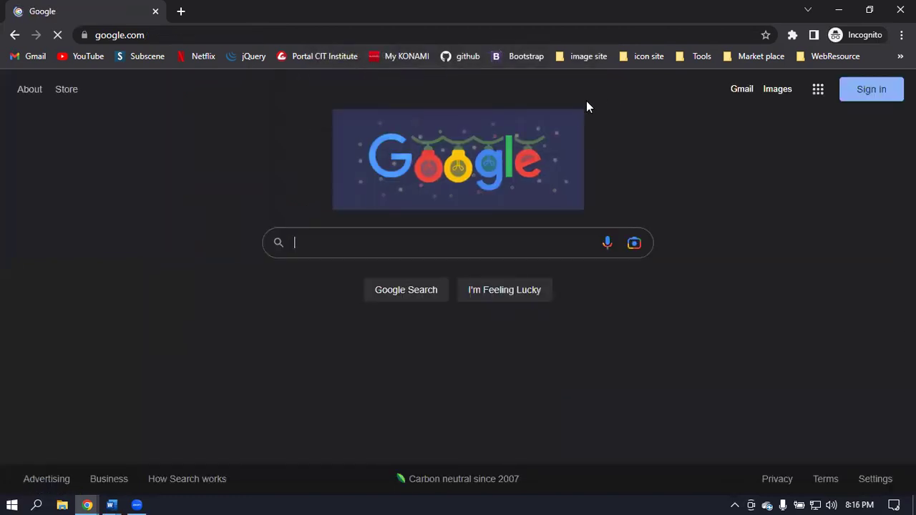
- Turn the Keyword Surfer and Ubersuggest extensions back on from the regular browser window and return to the incognito window
click(86, 503)
click(72, 454)
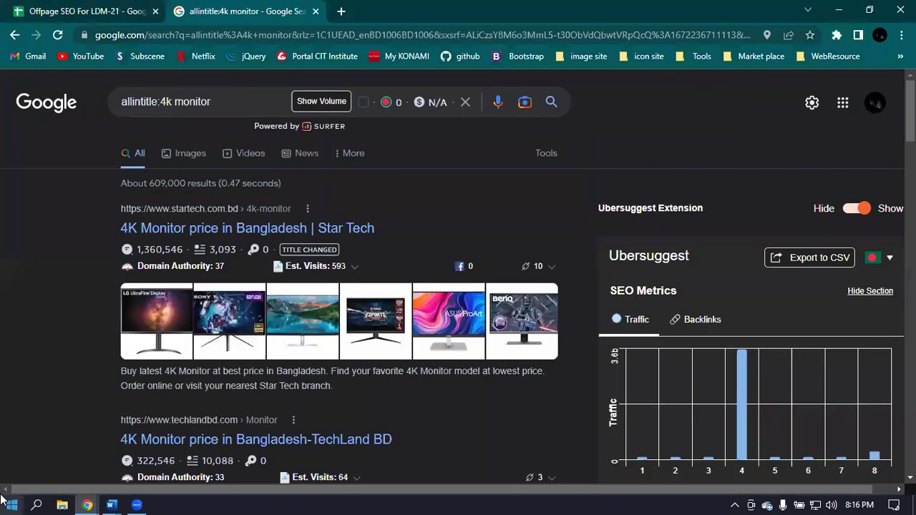
click(835, 34)
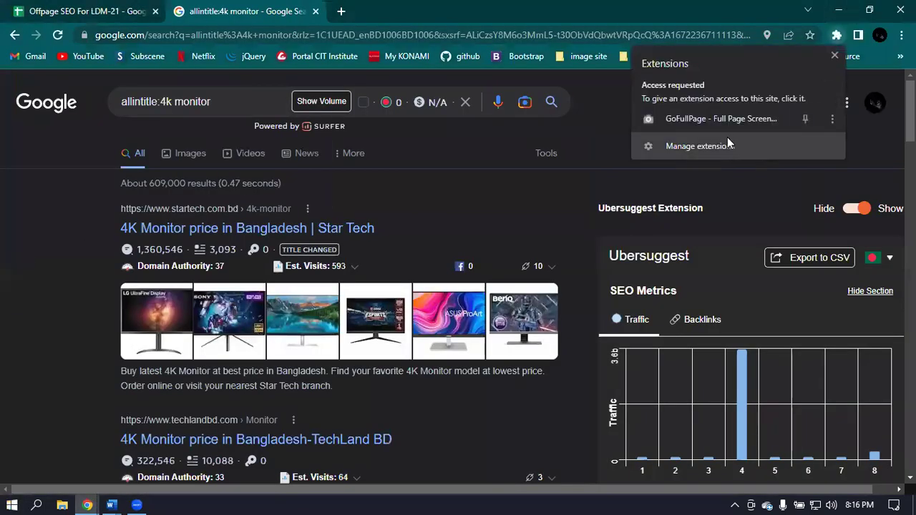
click(700, 146)
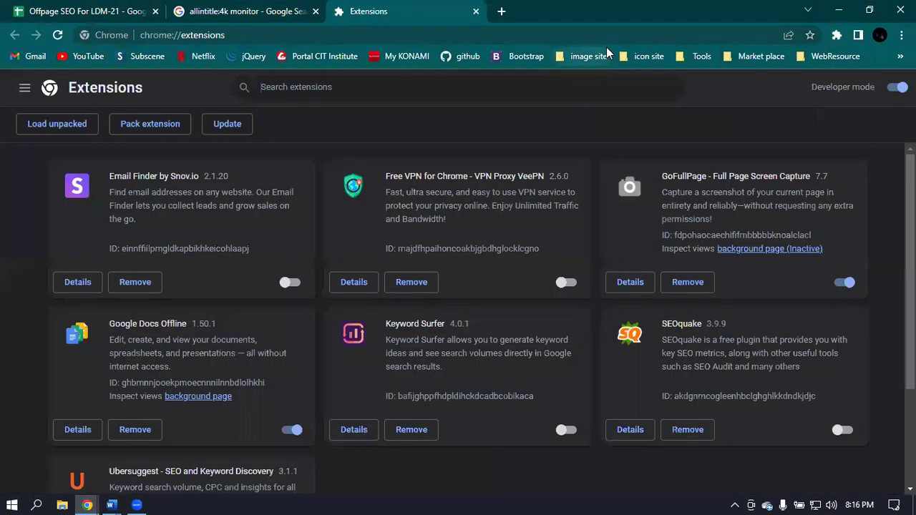
scroll(389, 277, down, 2)
click(567, 288)
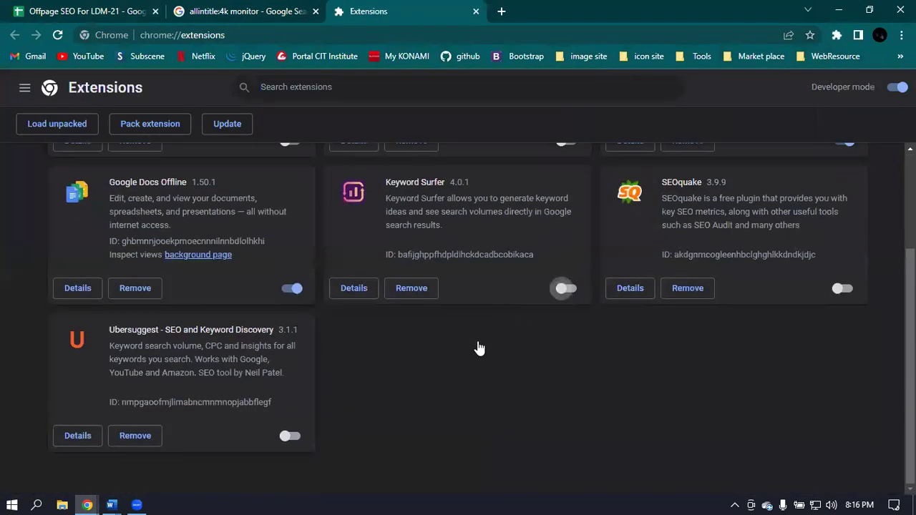
click(290, 435)
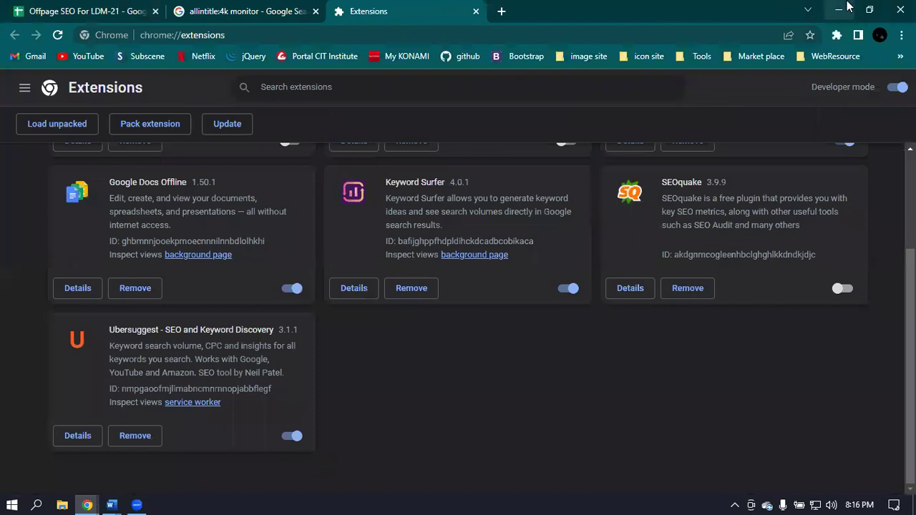
click(838, 10)
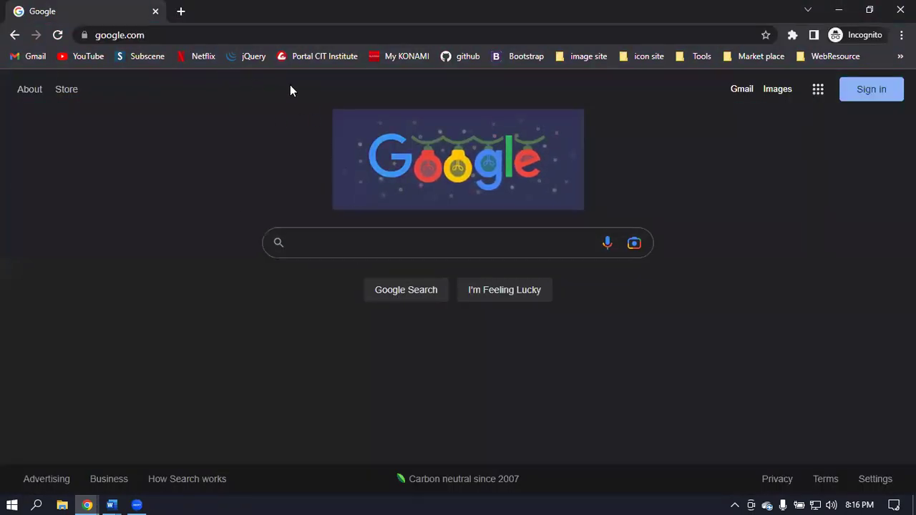
- Search for 4k monitor in the incognito window
click(272, 34)
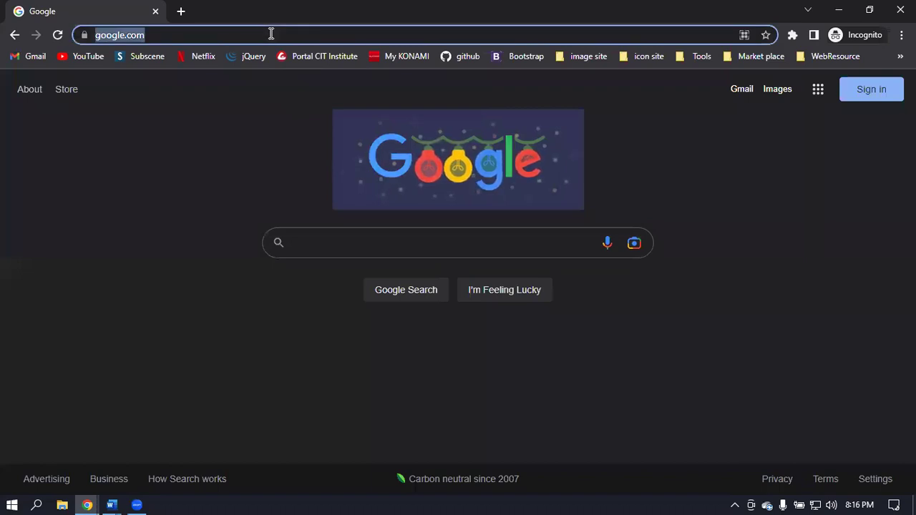
text(4k mon)
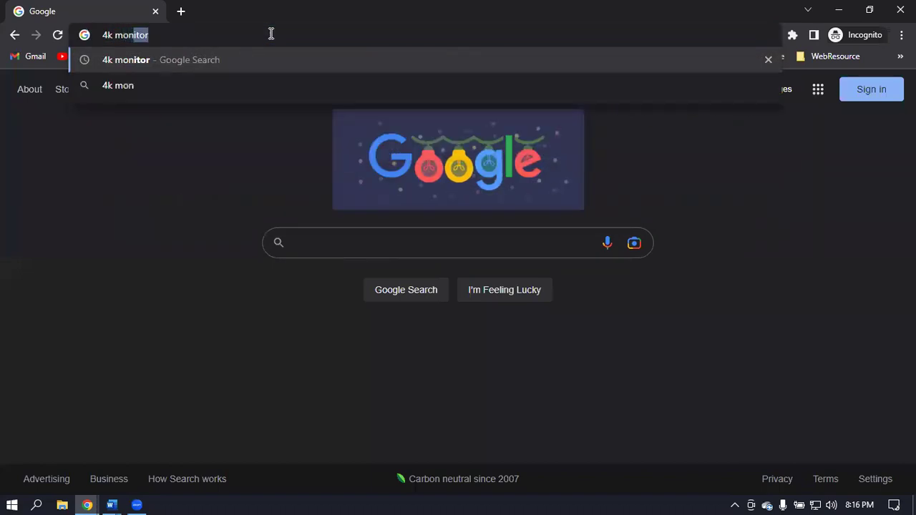
text(itor)
key(Return)
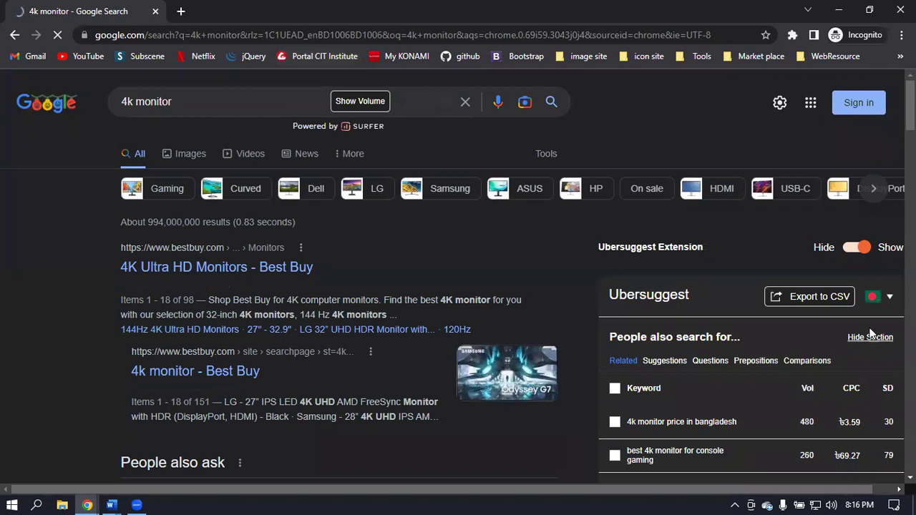
- Open the Ubersuggest preferred location list and look through its entries for united
click(873, 297)
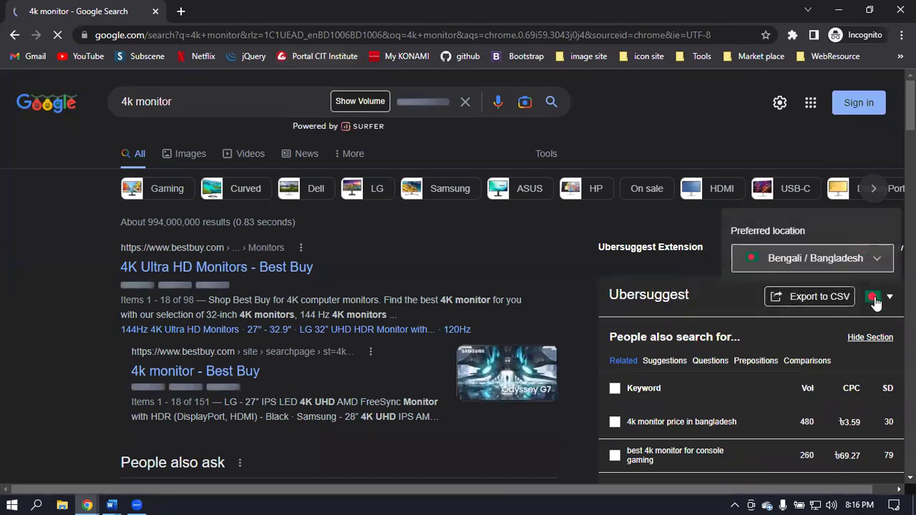
click(802, 259)
scroll(813, 343, down, 2)
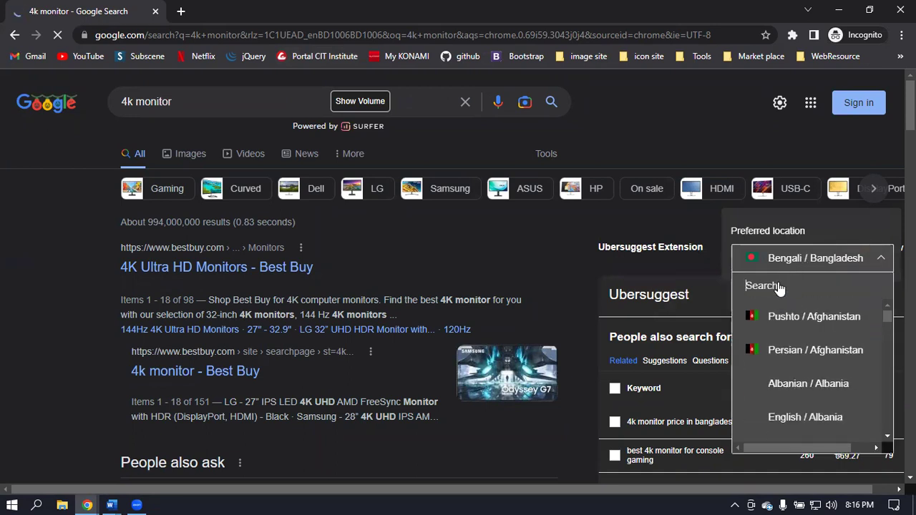
text(u)
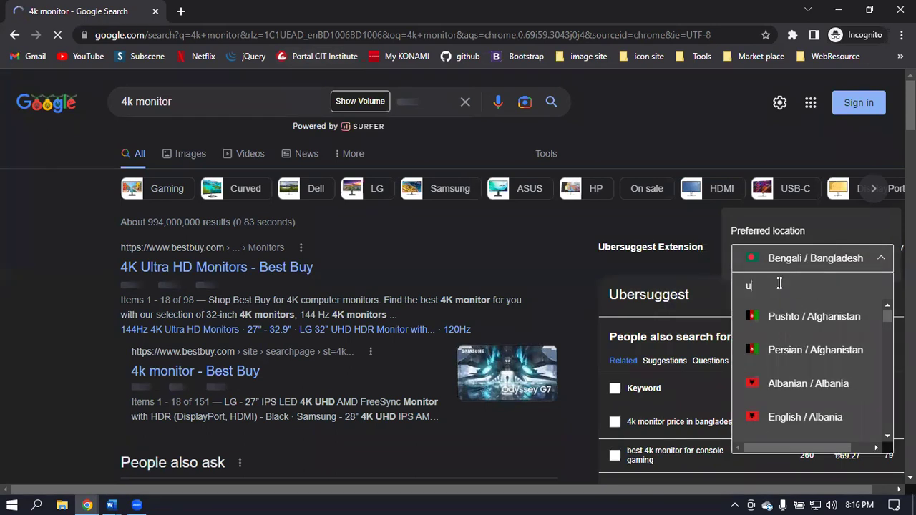
text(s)
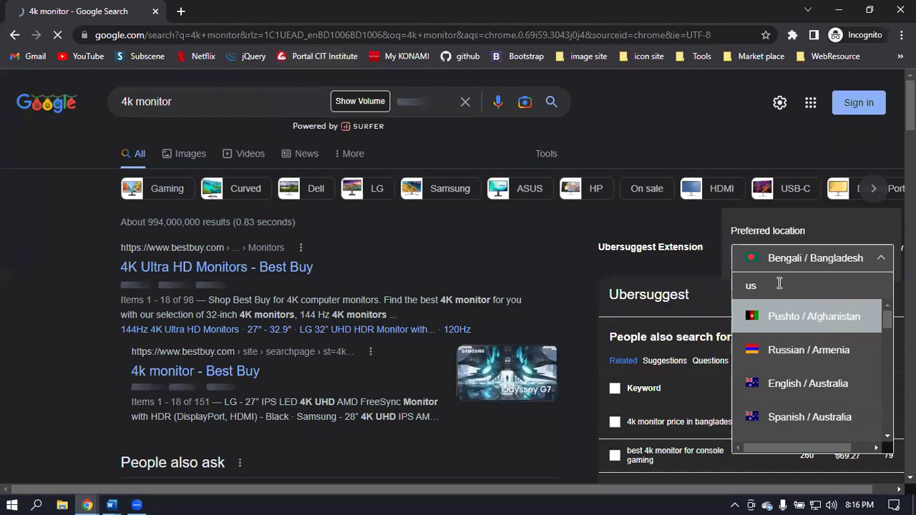
key(BackSpace)
text(ni)
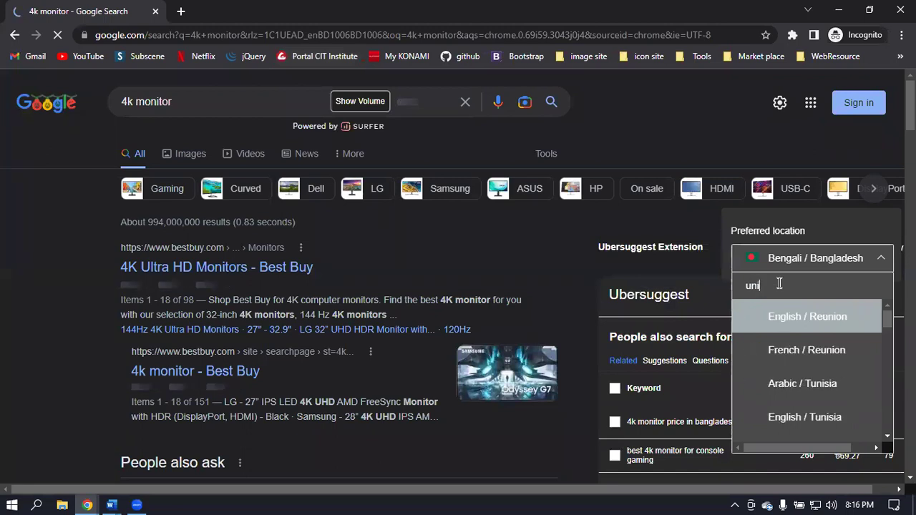
text(ted)
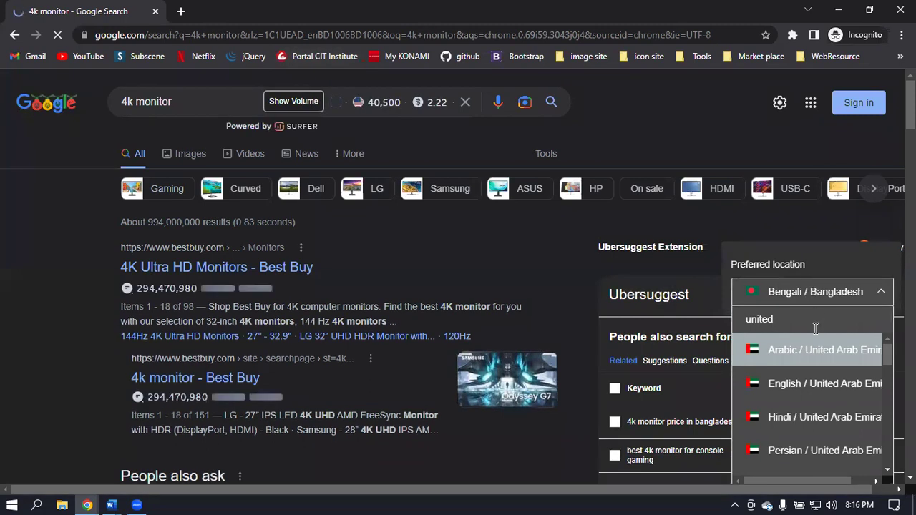
scroll(815, 342, down, 6)
scroll(809, 223, up, 3)
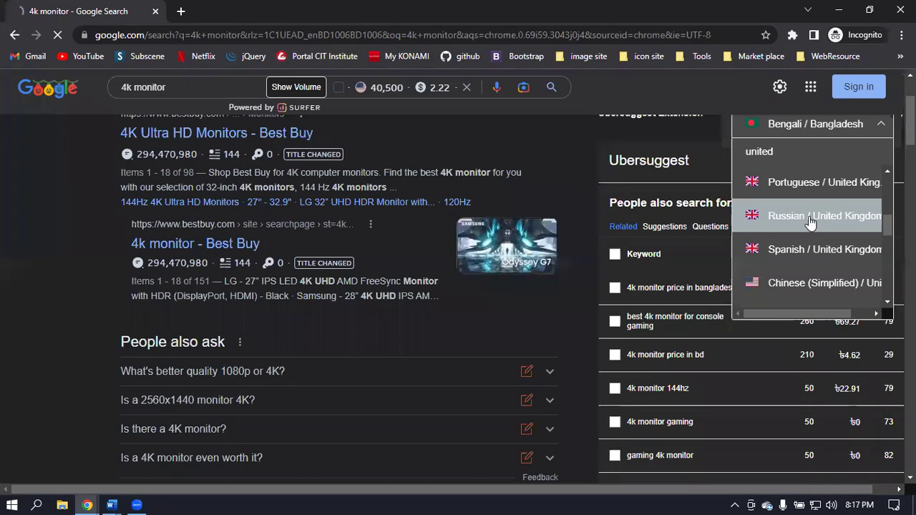
scroll(810, 221, up, 4)
- Filter the Ubersuggest location list by english uni and choose English / United States
double_click(799, 148)
text(en)
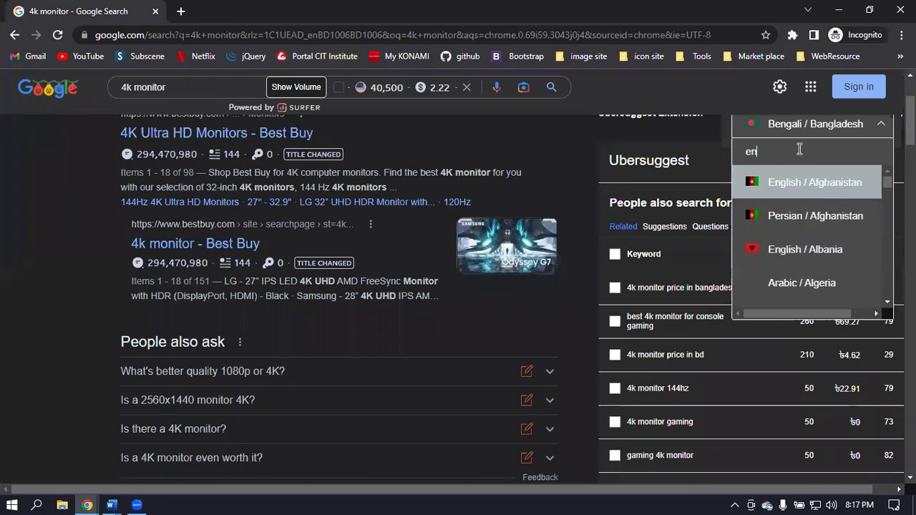
text(glish)
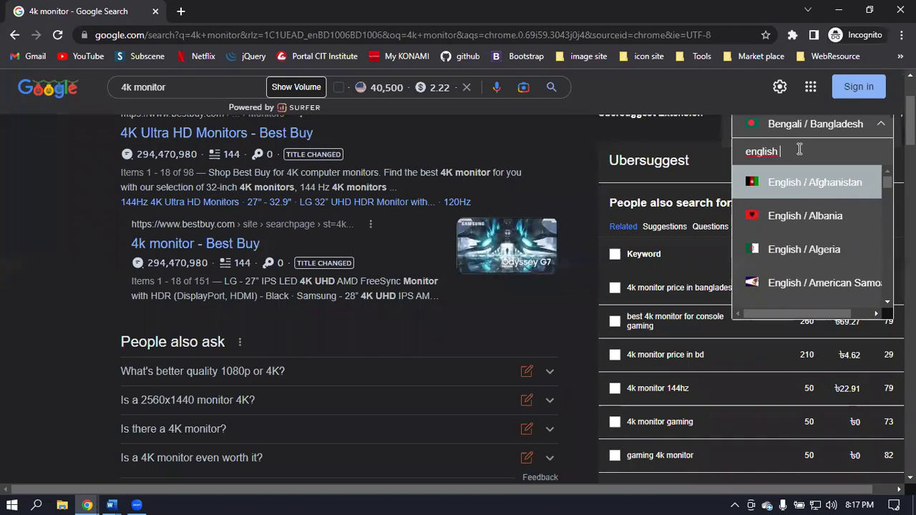
text( uni)
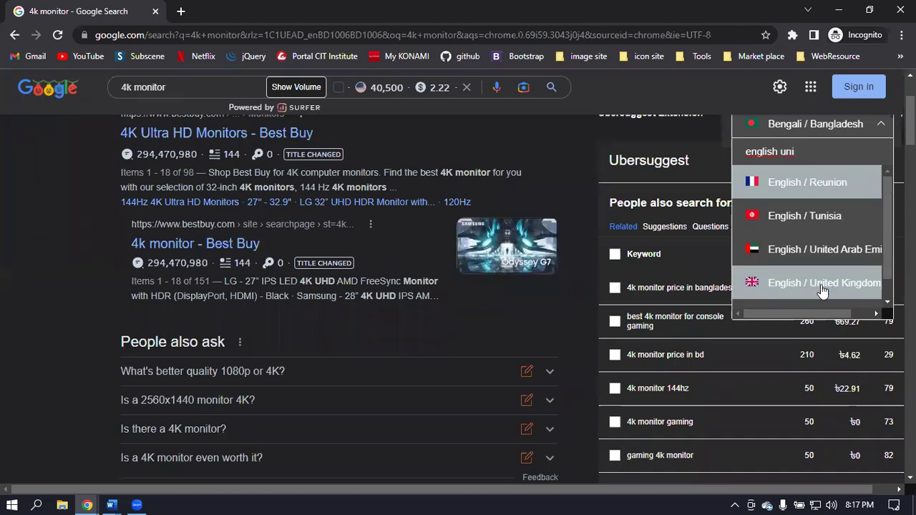
scroll(830, 261, down, 1)
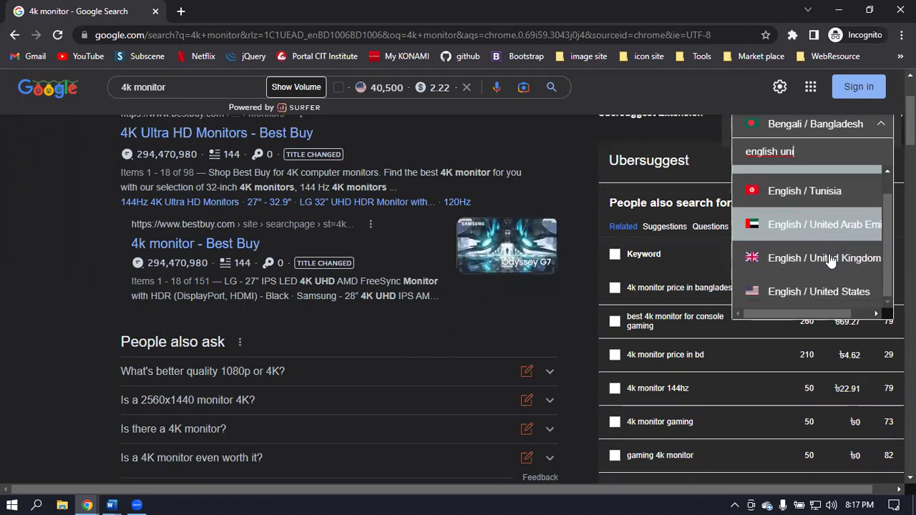
click(794, 292)
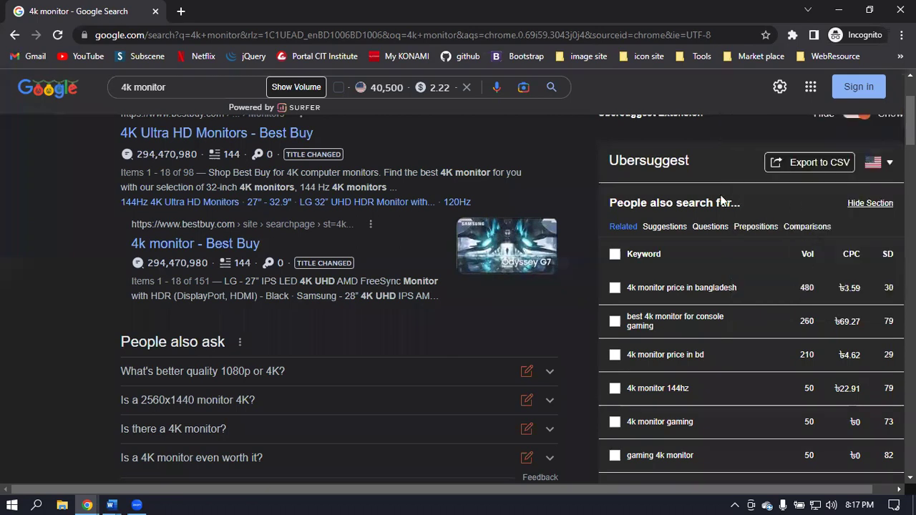
- Show the Ubersuggest search volume for 4k monitor and highlight its monthly searches figure
scroll(456, 126, up, 3)
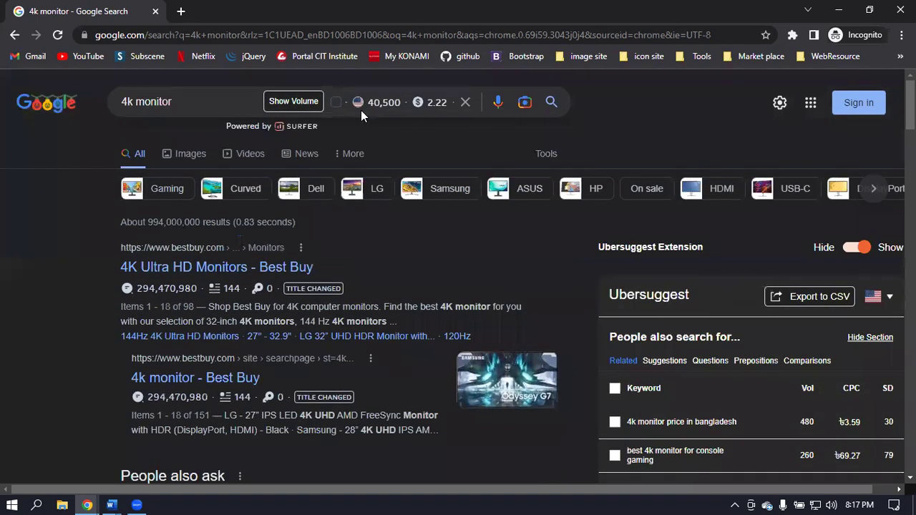
click(319, 100)
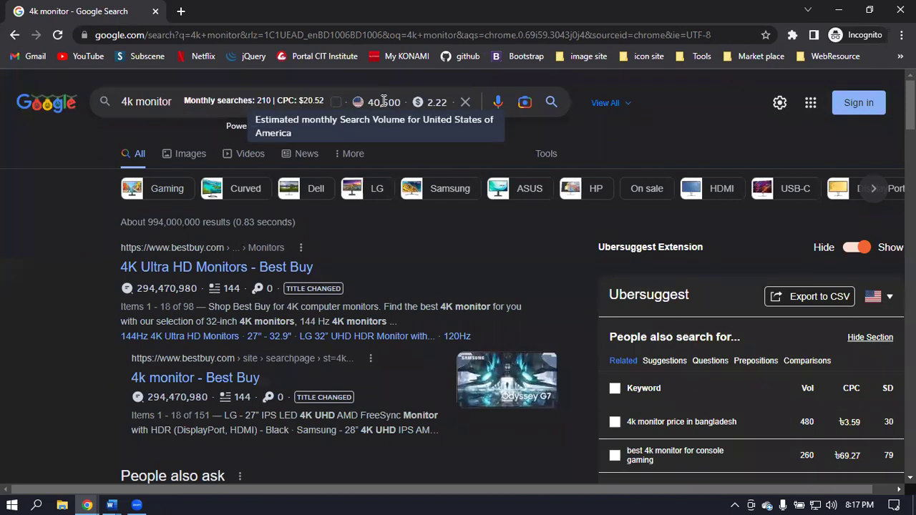
drag(271, 100, 247, 100)
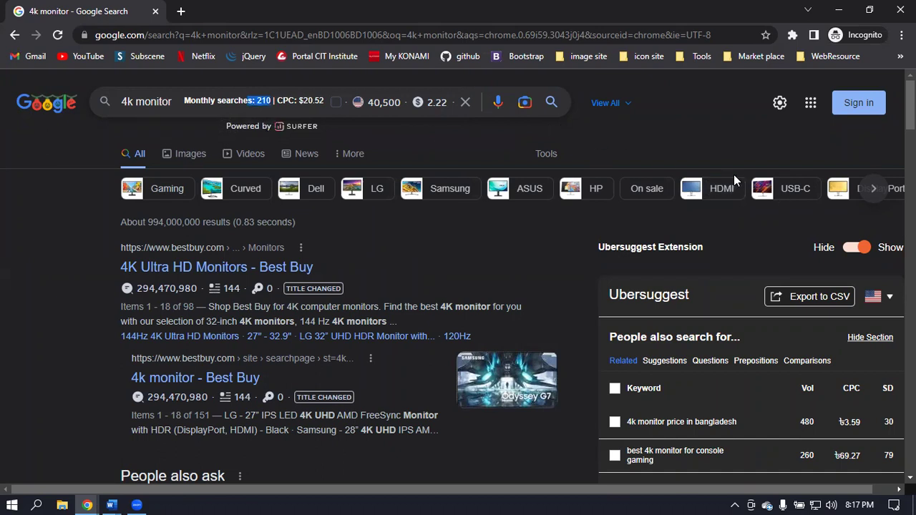
- Reload the 4k monitor results for the United States region and show the keyword's monthly search volume
click(66, 35)
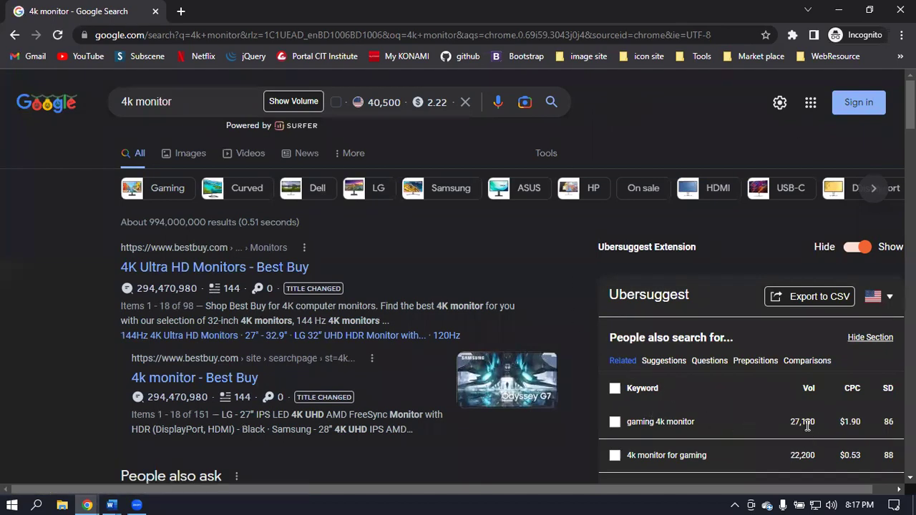
scroll(808, 425, down, 2)
scroll(209, 263, up, 2)
click(302, 102)
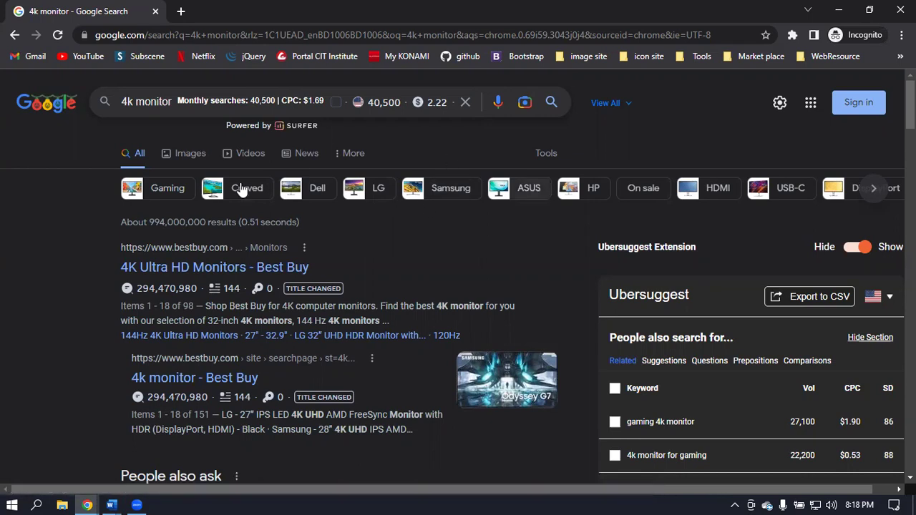
- Search Google for allintitle: 4k monitor in the incognito window
click(313, 101)
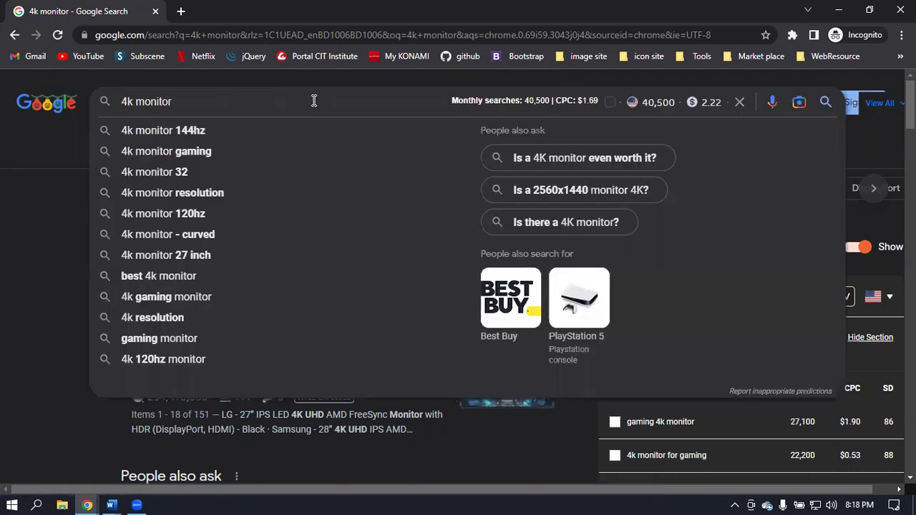
text(all)
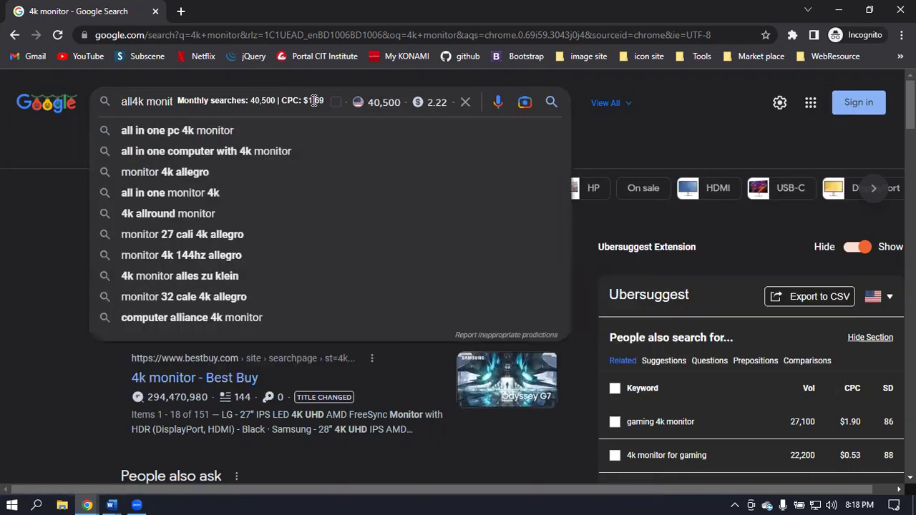
text(intitle)
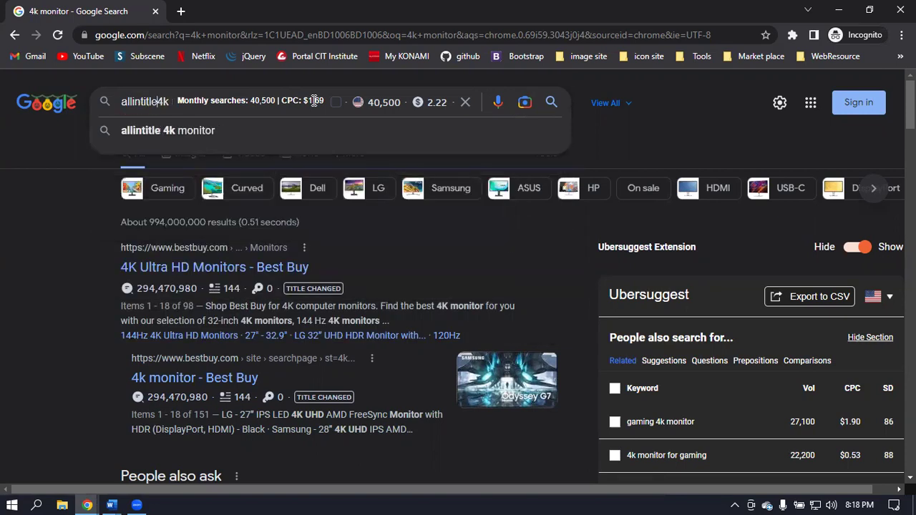
text(:)
key(Return)
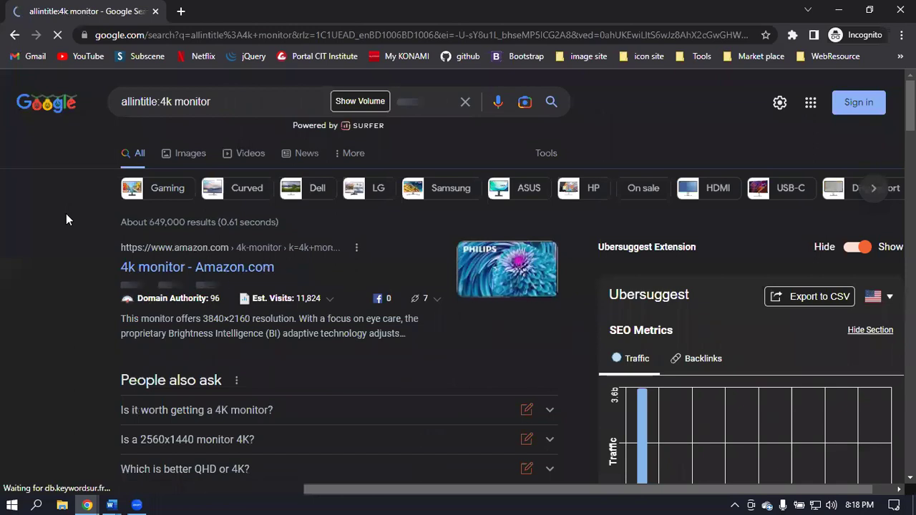
click(160, 100)
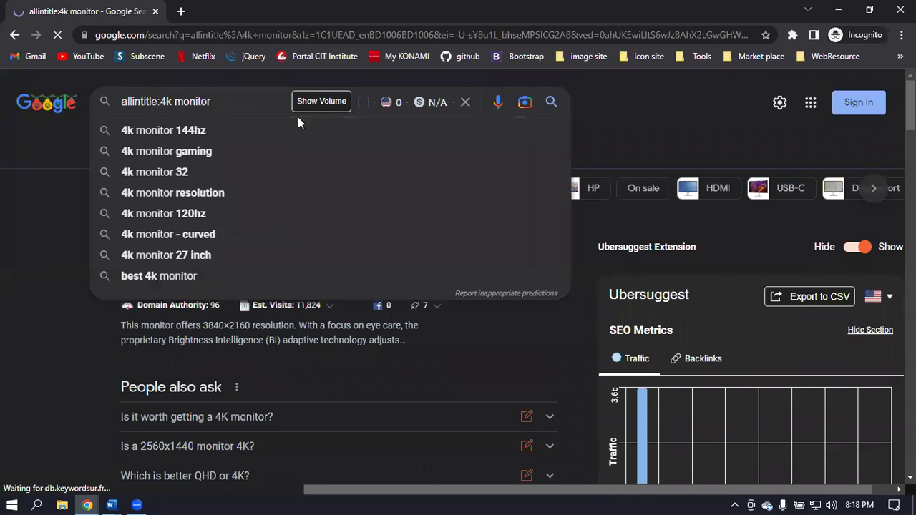
key(Return)
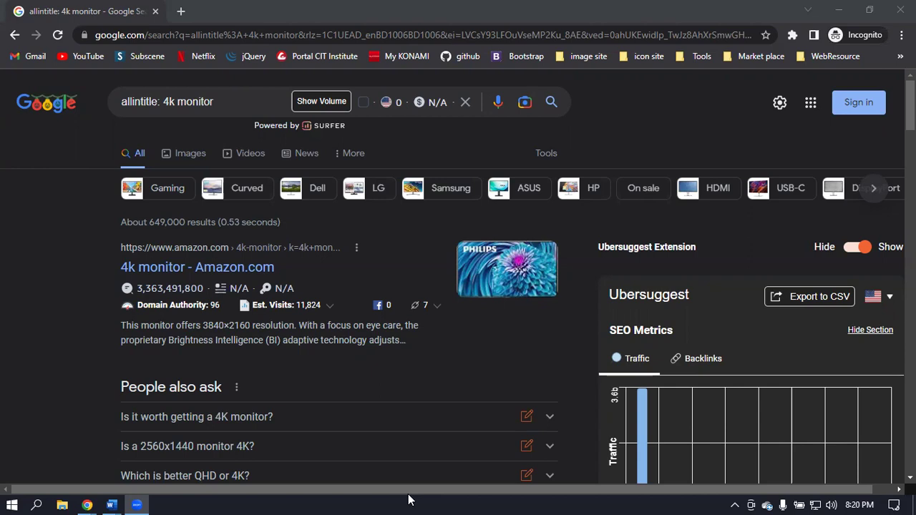
- Open the Amazon 4k monitor result and return to the allintitle search results
click(169, 270)
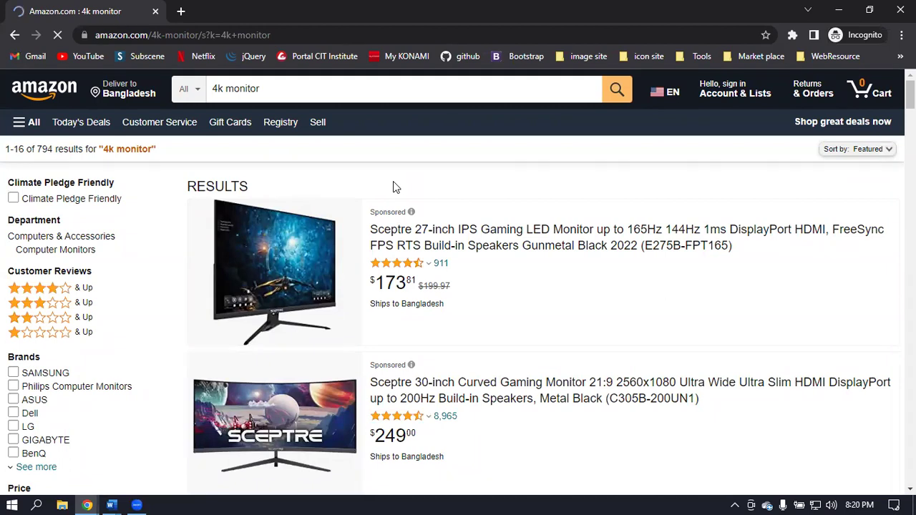
click(14, 34)
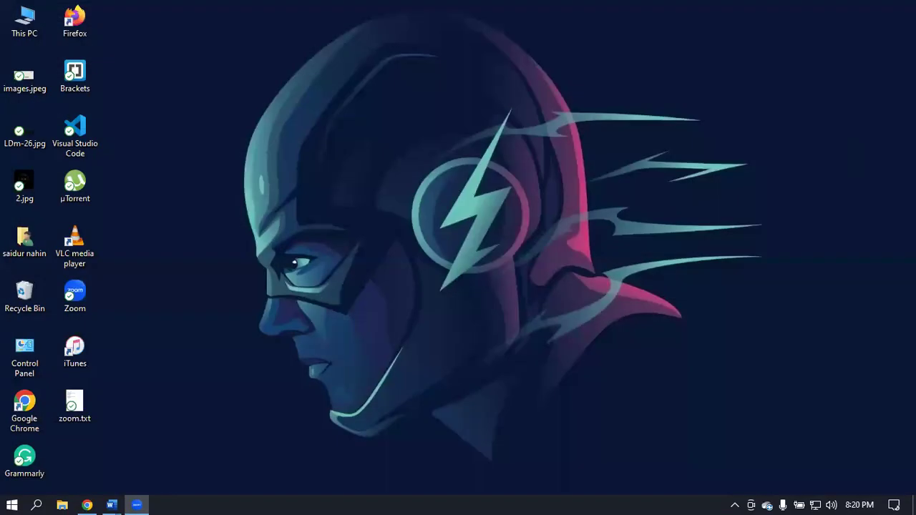
- Switch to the main Chrome window, disable the Keyword Surfer and Ubersuggest extensions, and close the allintitle:4k monitor search tab
click(87, 504)
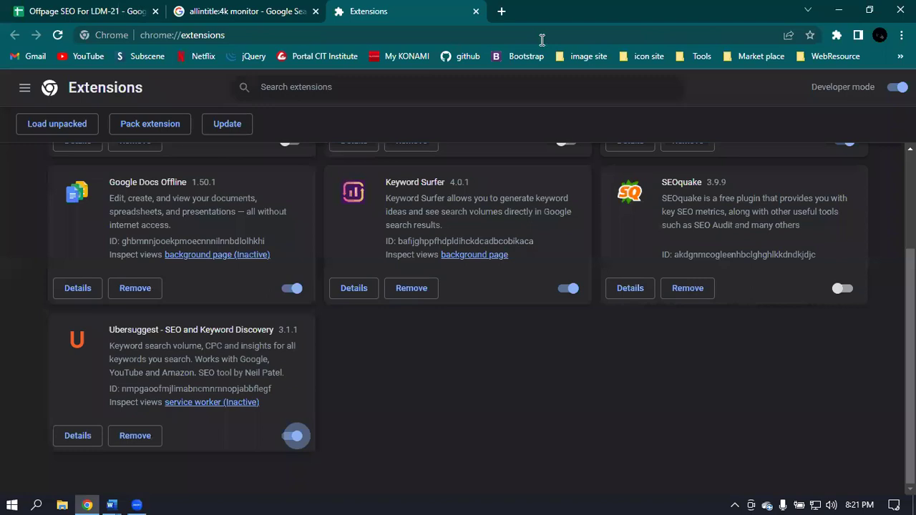
click(568, 288)
click(287, 438)
click(243, 11)
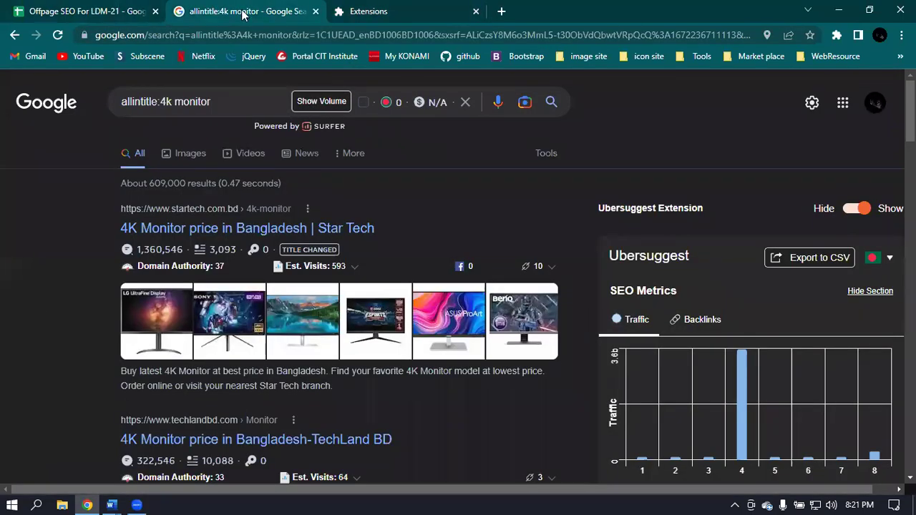
click(315, 11)
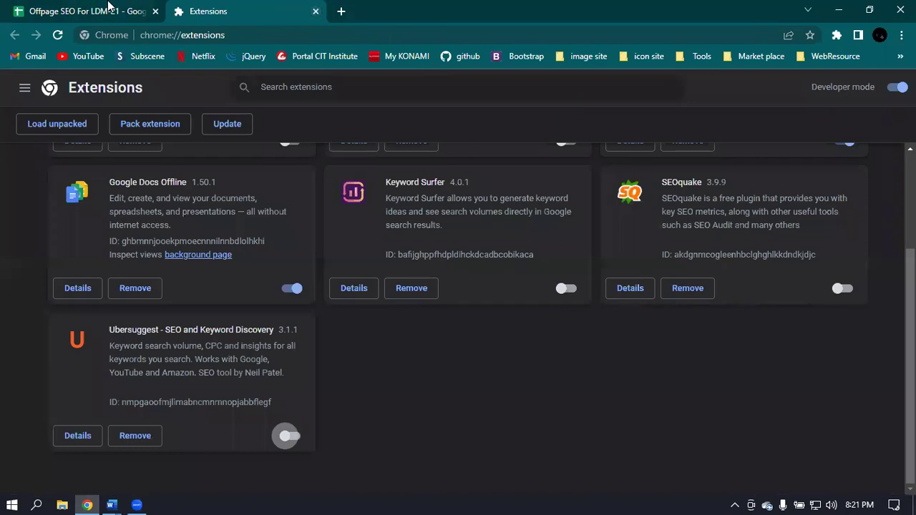
- Review the keyword sheet's search volume, allintitle number and KGR headings together with the DA, PA and KGR range columns
click(109, 9)
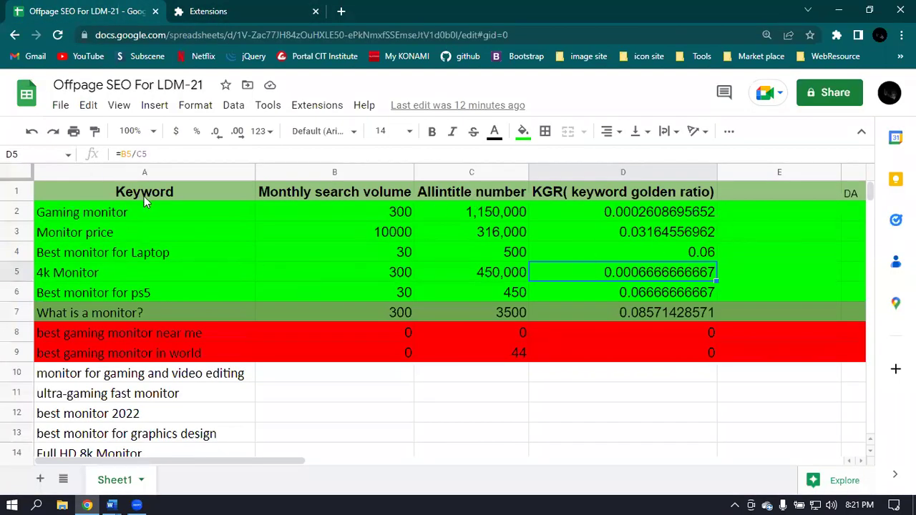
click(350, 191)
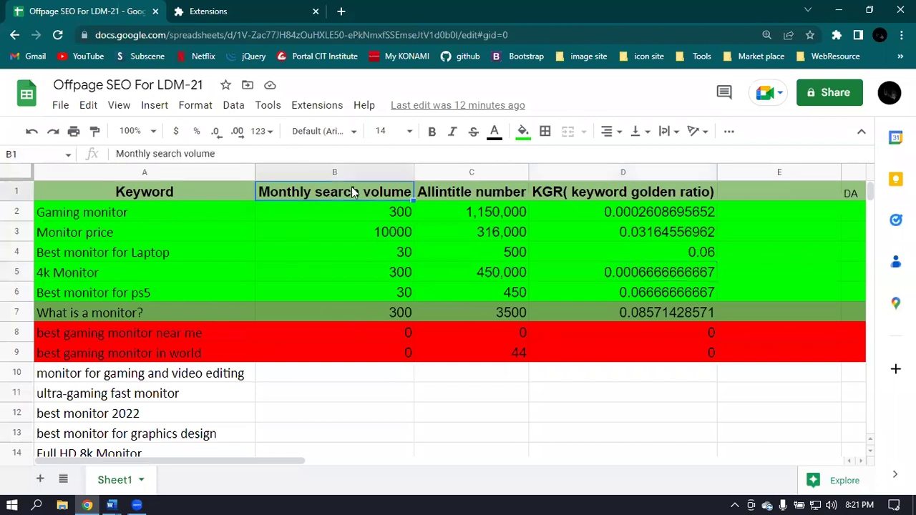
click(479, 189)
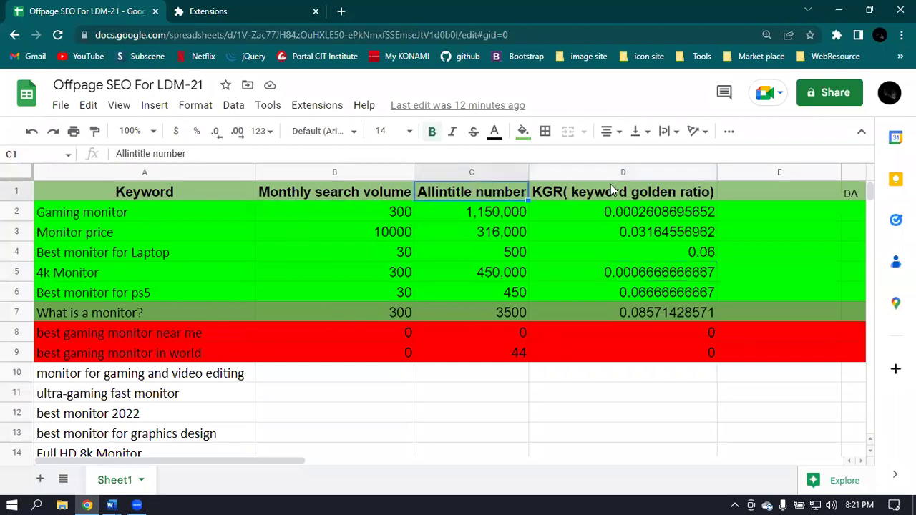
click(637, 191)
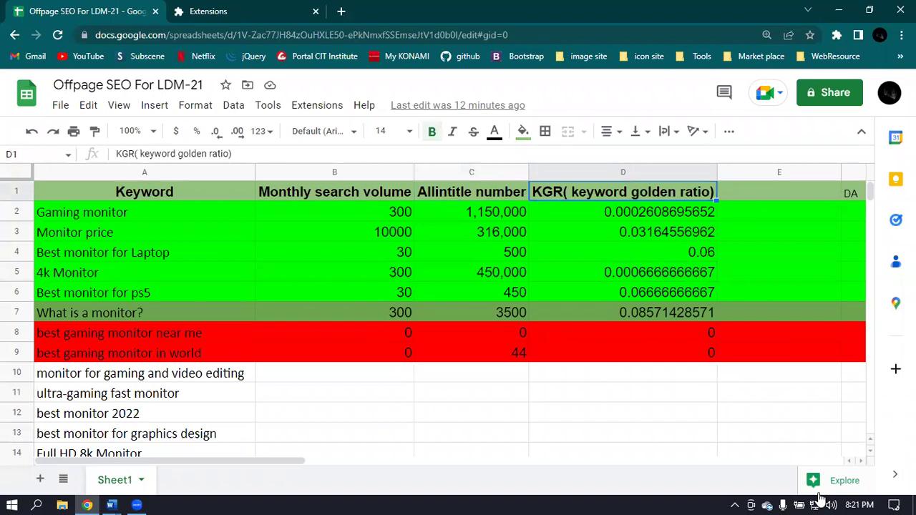
drag(297, 461, 431, 463)
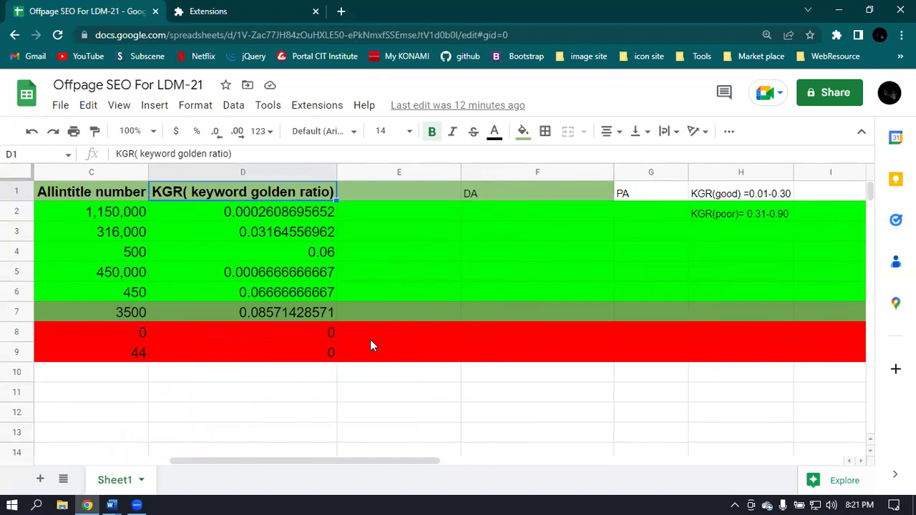
drag(420, 461, 235, 450)
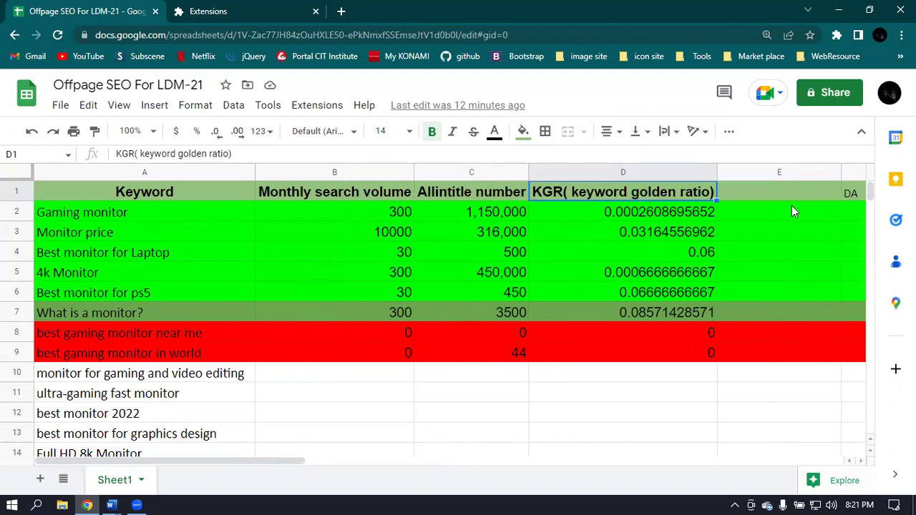
click(852, 212)
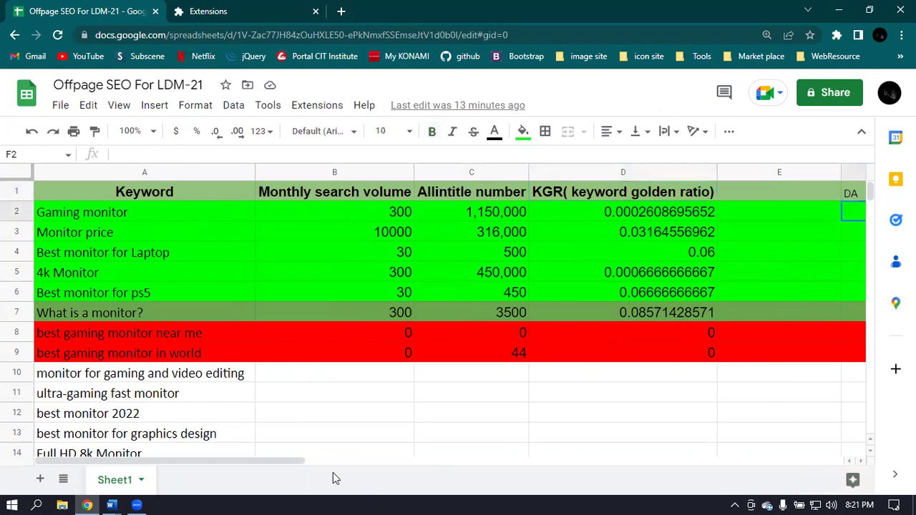
drag(301, 465, 416, 456)
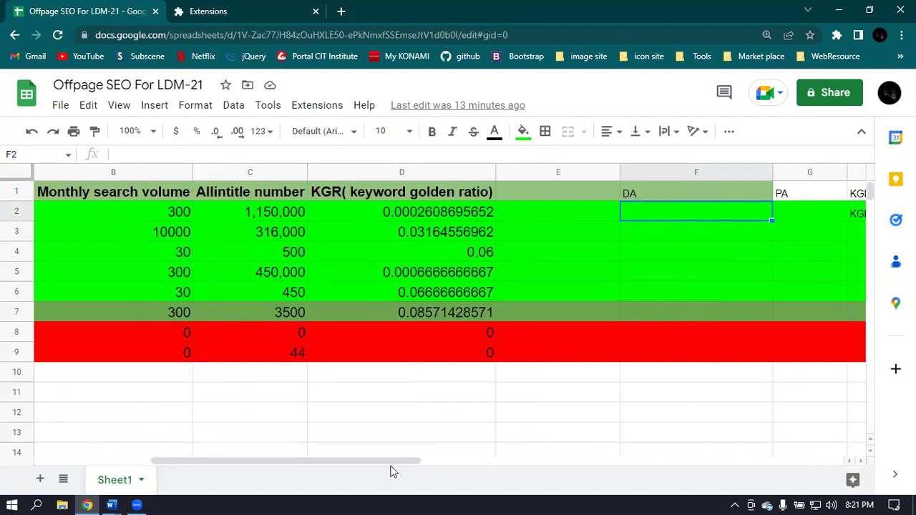
drag(391, 462, 321, 460)
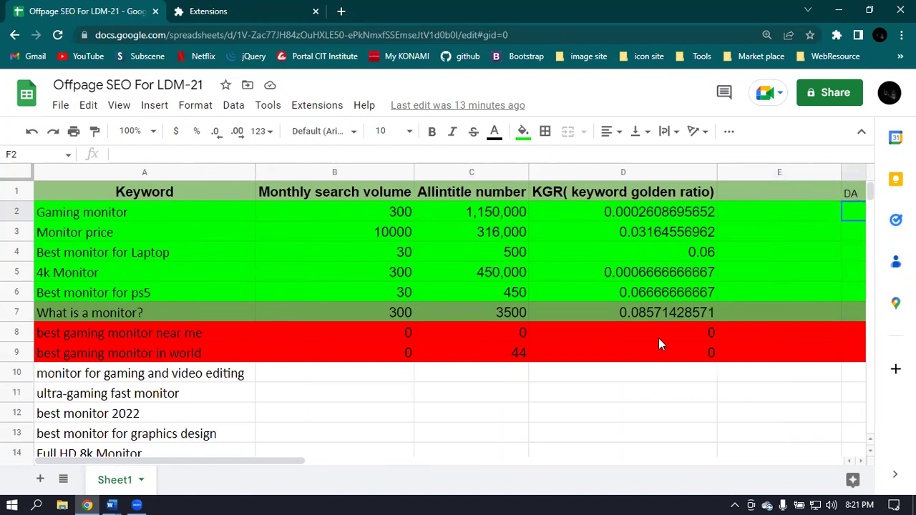
- Enter 37 in the DA column for the keyword What is a monitor?
drag(329, 464, 386, 462)
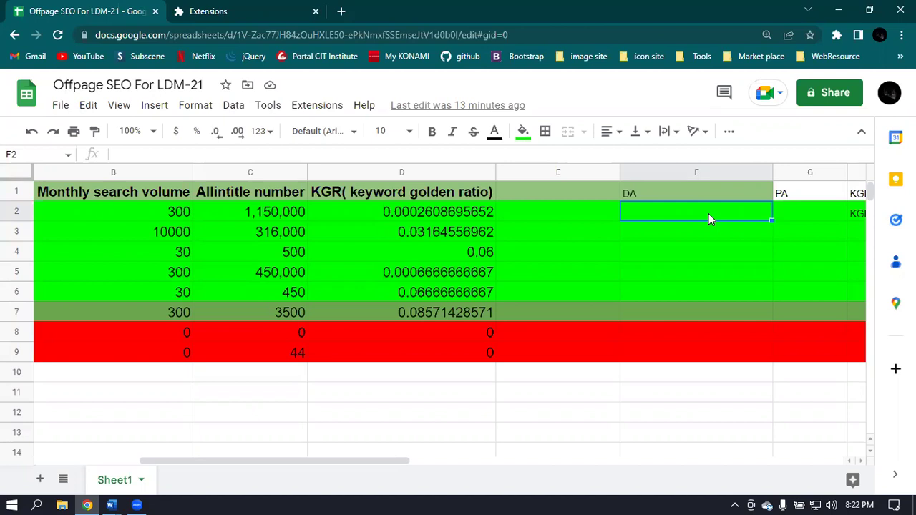
click(441, 315)
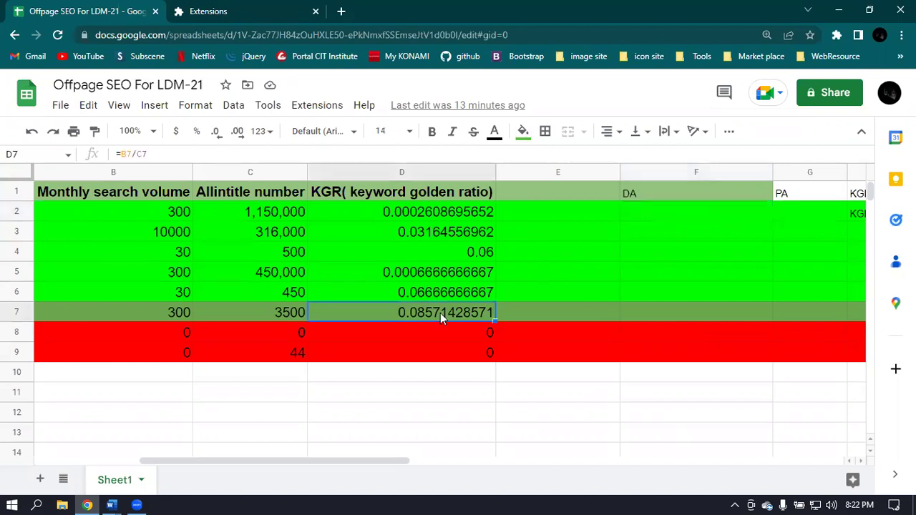
click(614, 310)
click(647, 308)
double_click(647, 308)
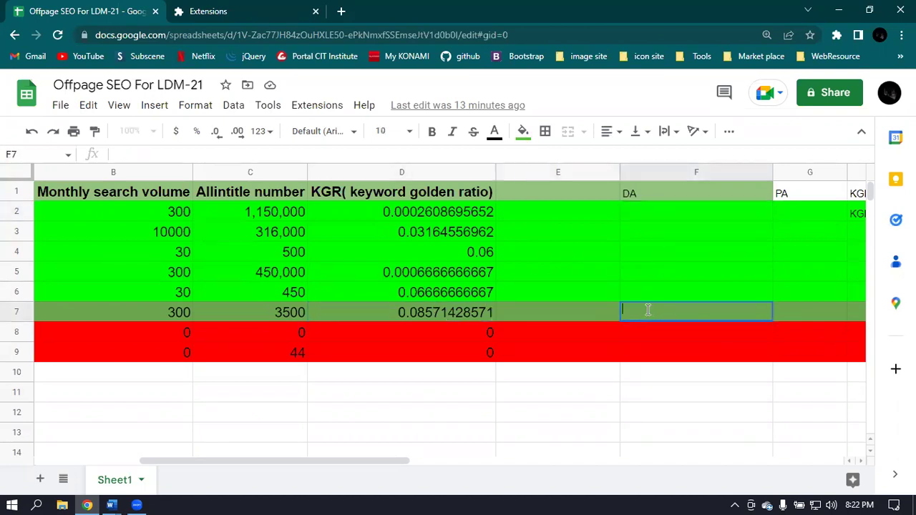
text(37)
key(Return)
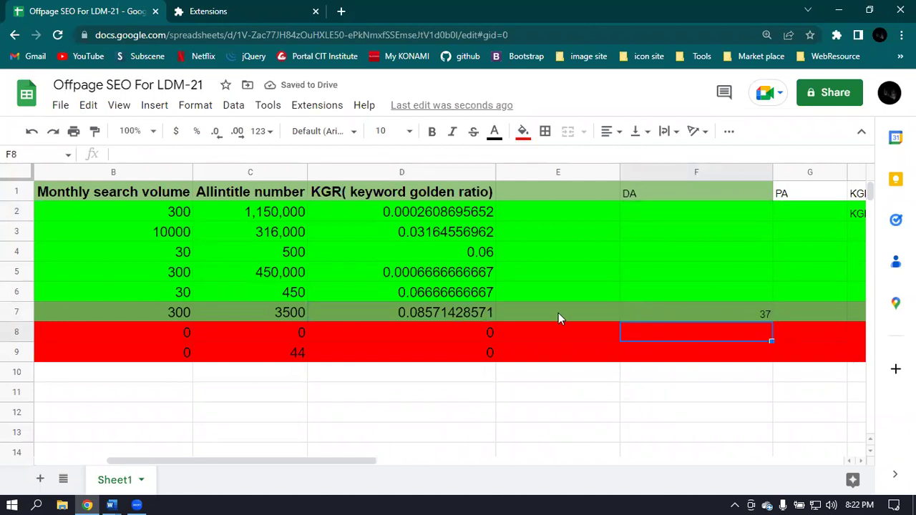
- Compare the KGR and DA of What is a monitor? with the search volume and allintitle numbers in the red rows
click(413, 309)
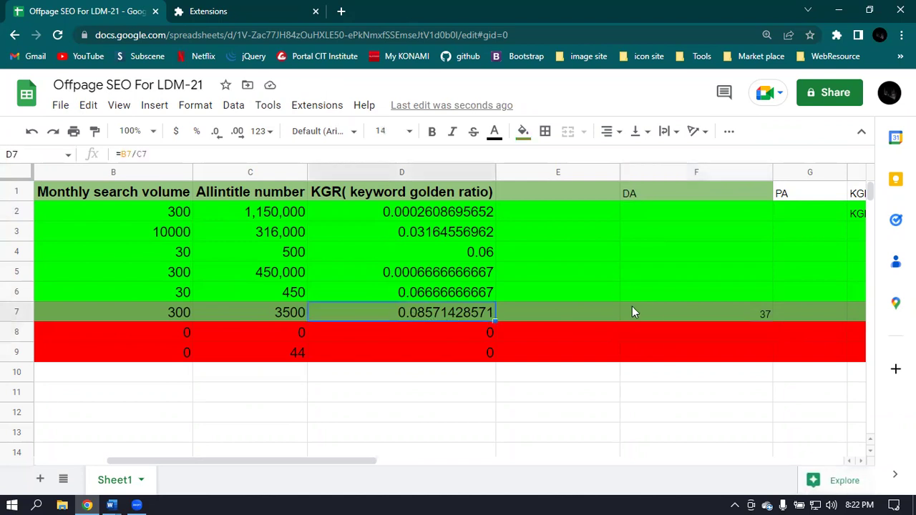
click(734, 312)
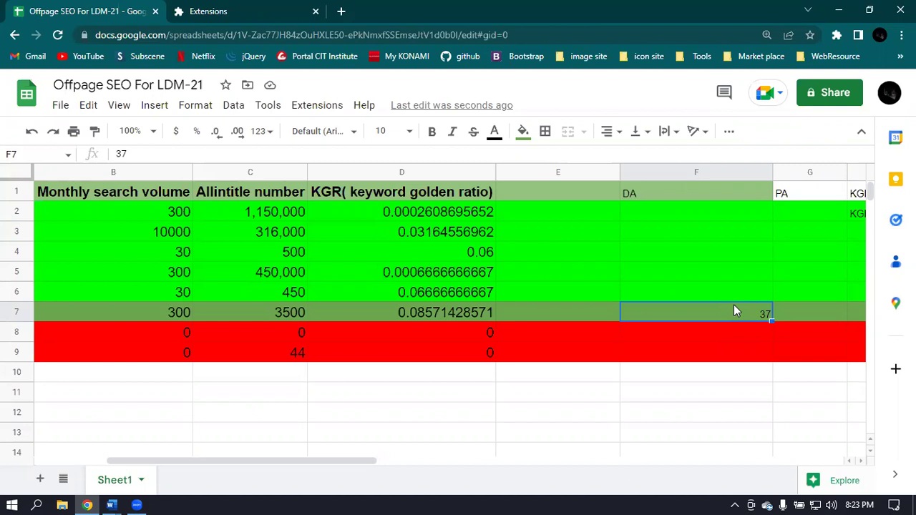
drag(458, 334, 473, 352)
click(533, 358)
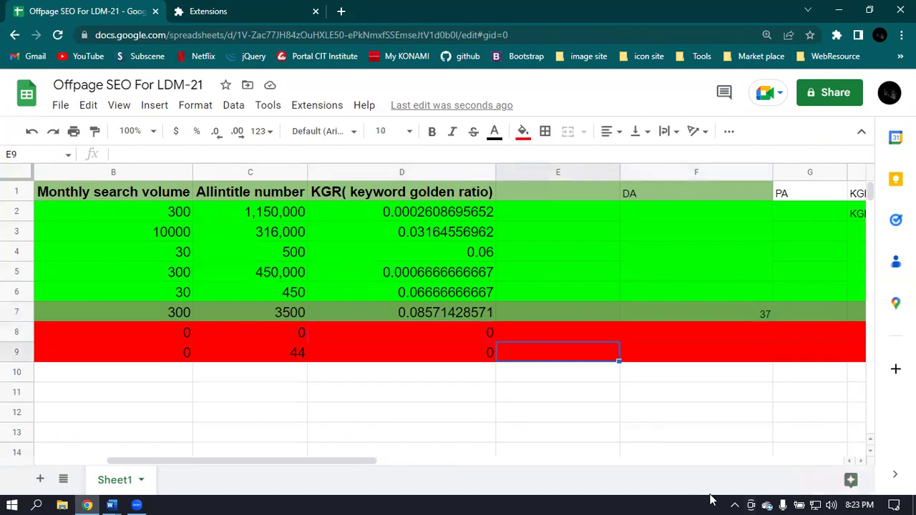
drag(333, 463, 260, 464)
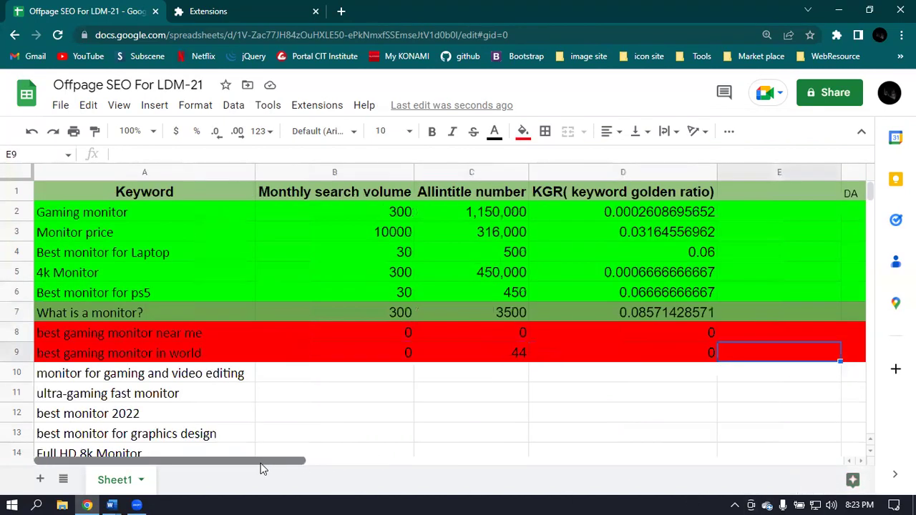
click(434, 332)
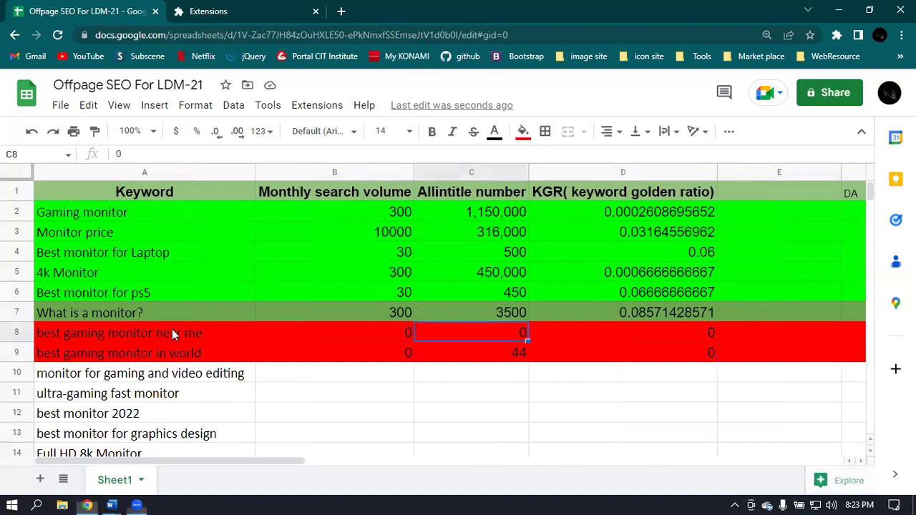
click(374, 332)
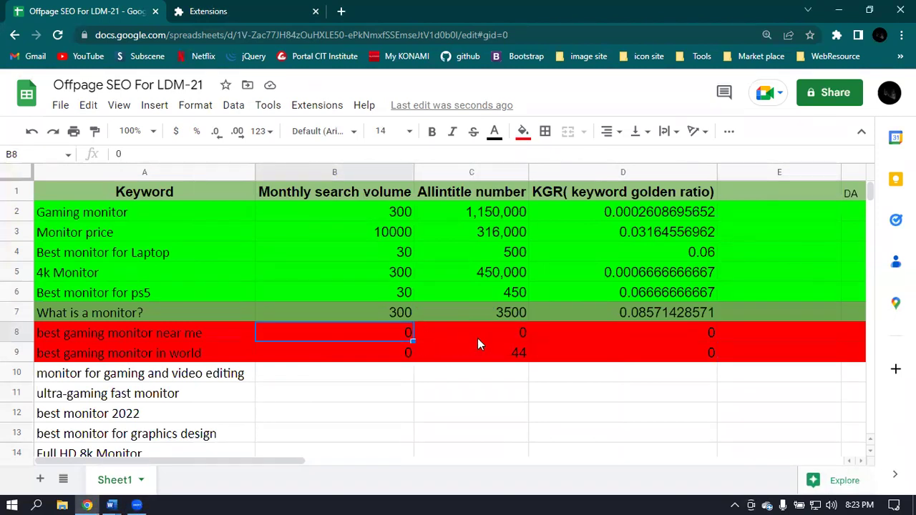
click(517, 355)
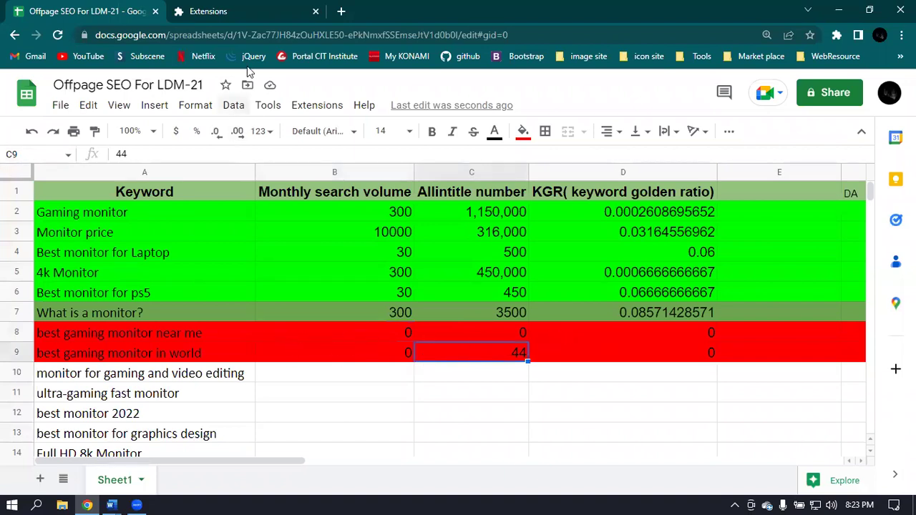
- Re-enable the Keyword Surfer and Ubersuggest extensions on the Chrome Extensions page
click(246, 8)
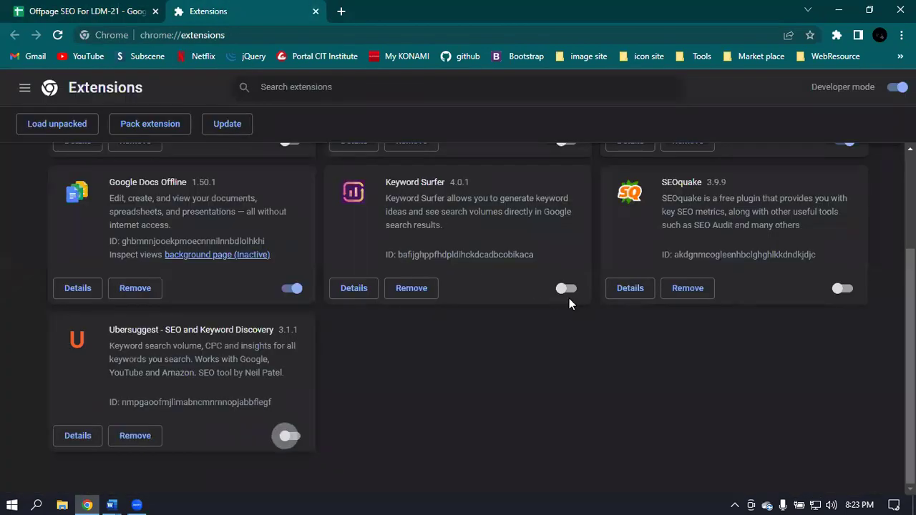
click(566, 289)
click(287, 436)
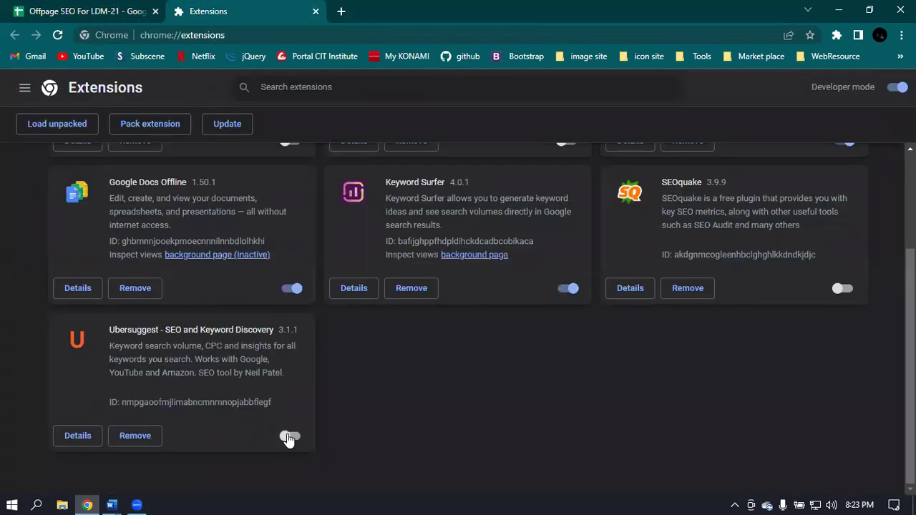
- Search Google for monitor gaming in place of the Chrome Extensions page
click(264, 38)
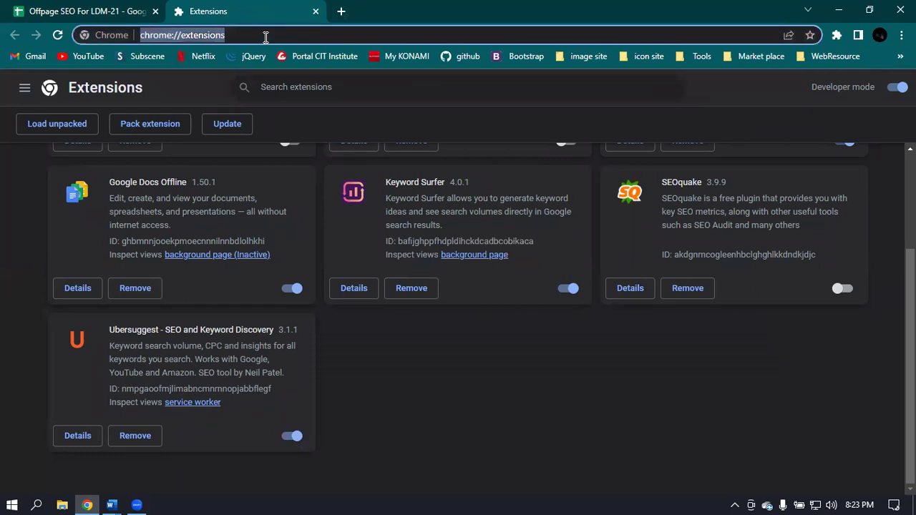
text(monitor )
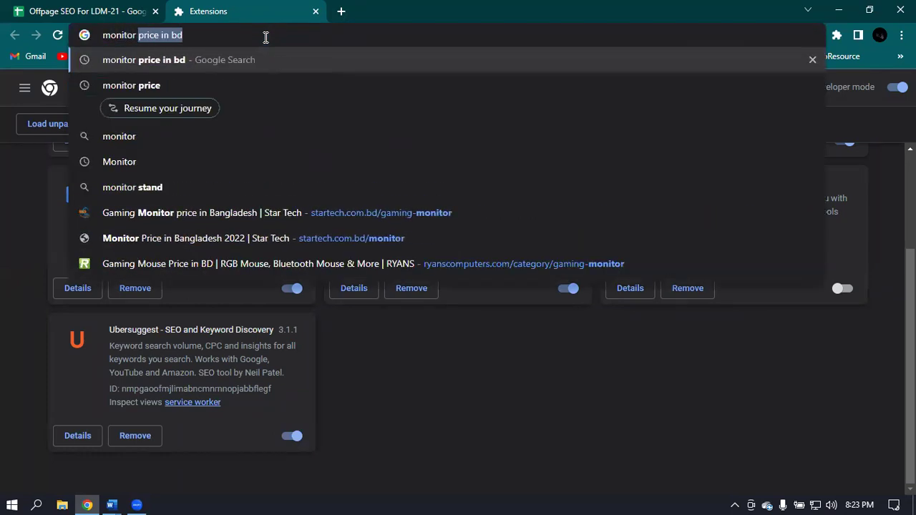
text(gaming)
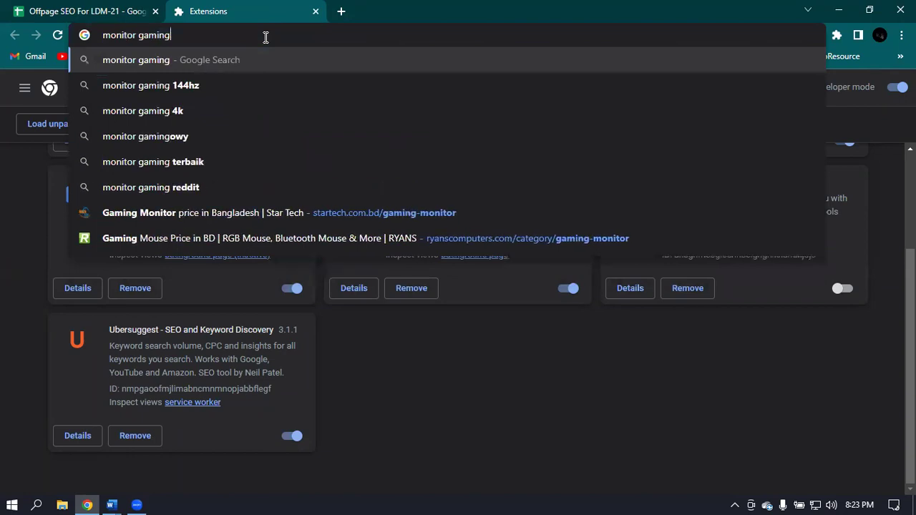
key(Return)
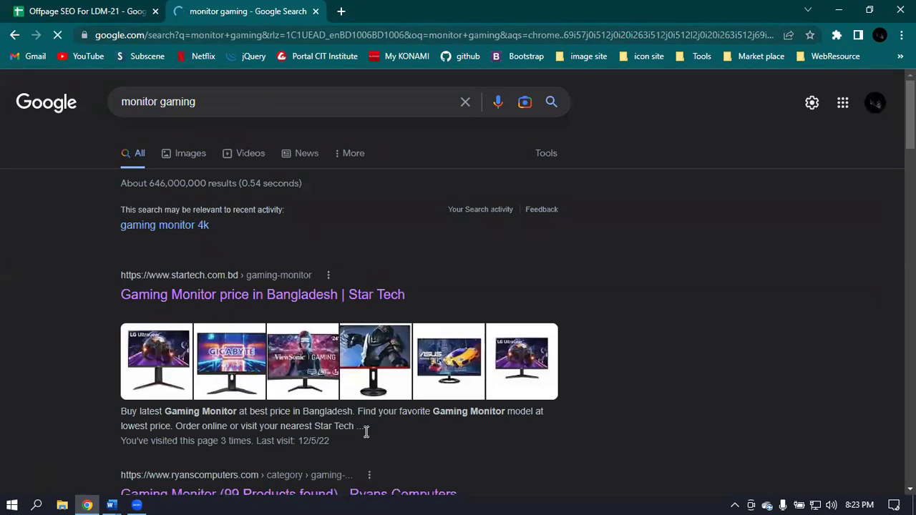
- Refine the Google search to monitor for gaming
click(159, 101)
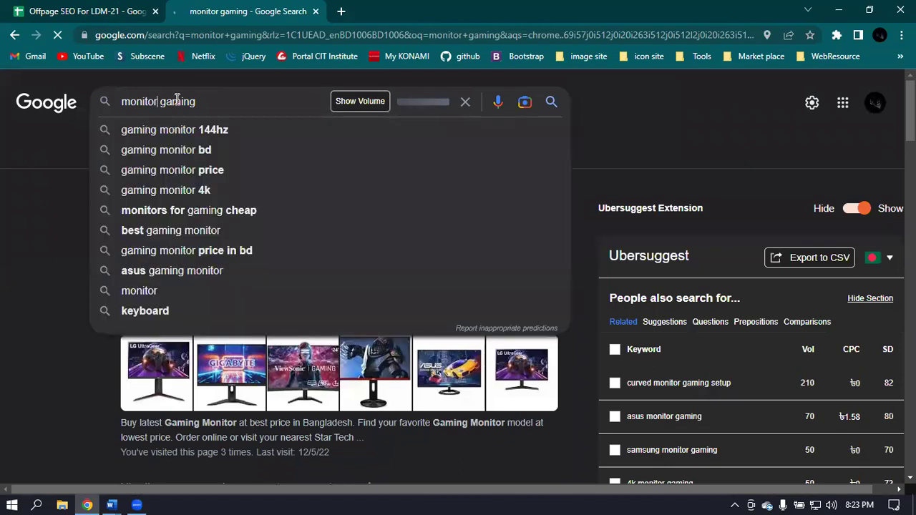
text(for)
key(Return)
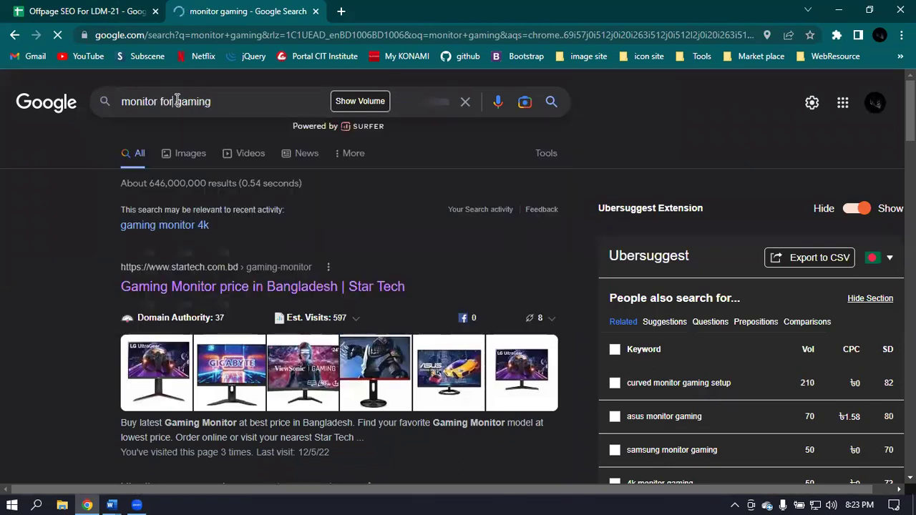
click(250, 91)
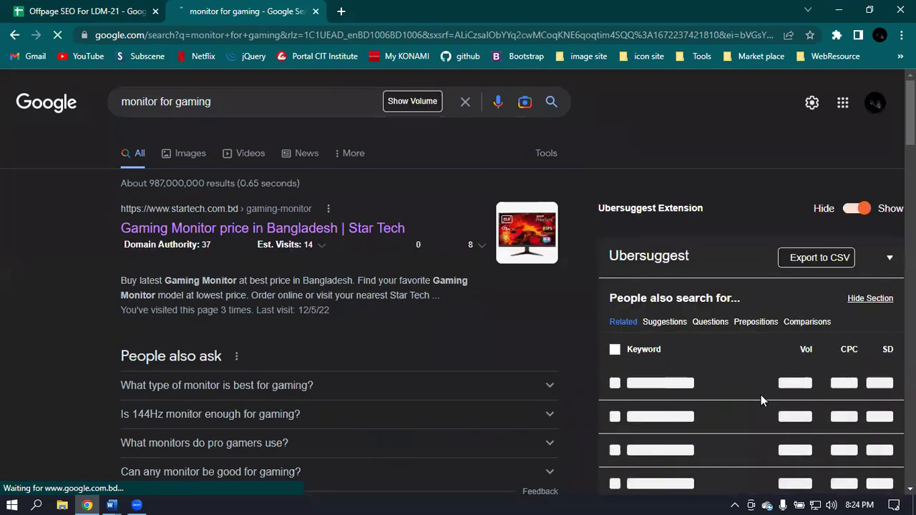
- Examine the volume, CPC and SD of Ubersuggest's related keywords for monitor for gaming, and check the keyword sheet
scroll(747, 333, down, 1)
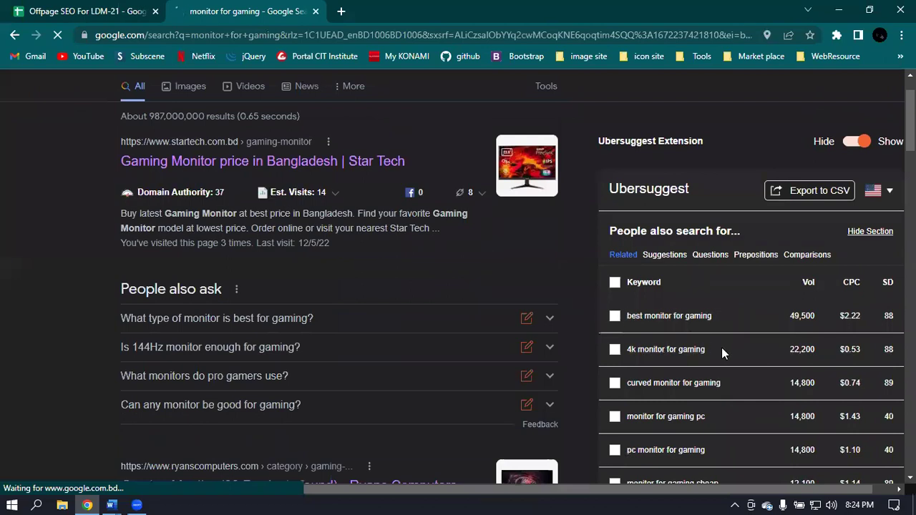
scroll(723, 346, down, 1)
scroll(723, 346, down, 1)
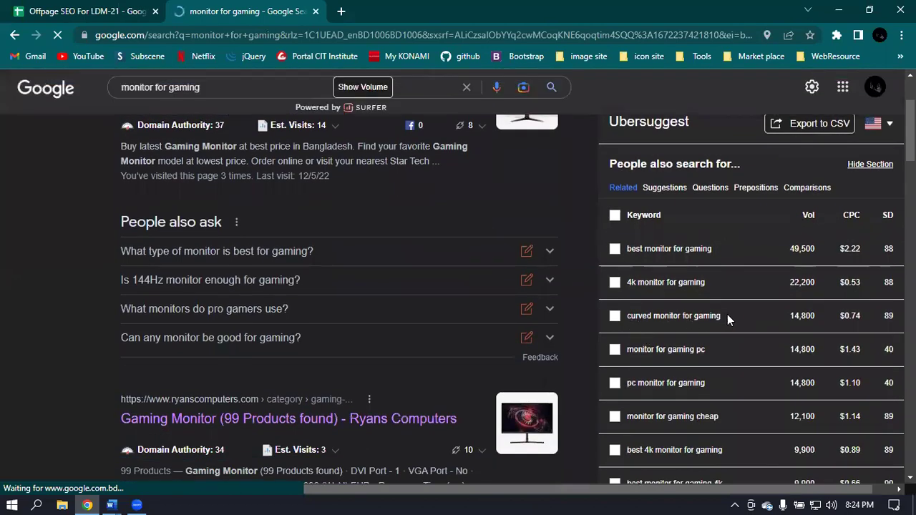
scroll(754, 320, down, 2)
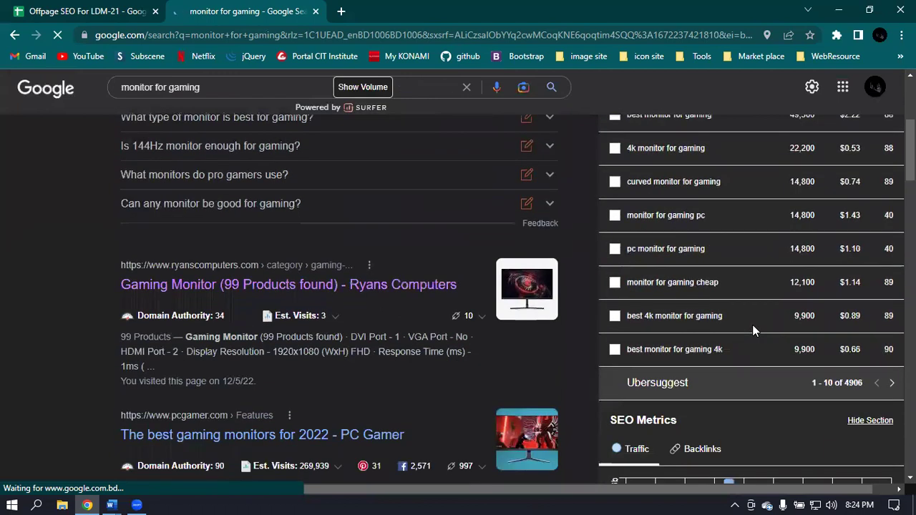
scroll(748, 325, up, 2)
scroll(724, 241, down, 2)
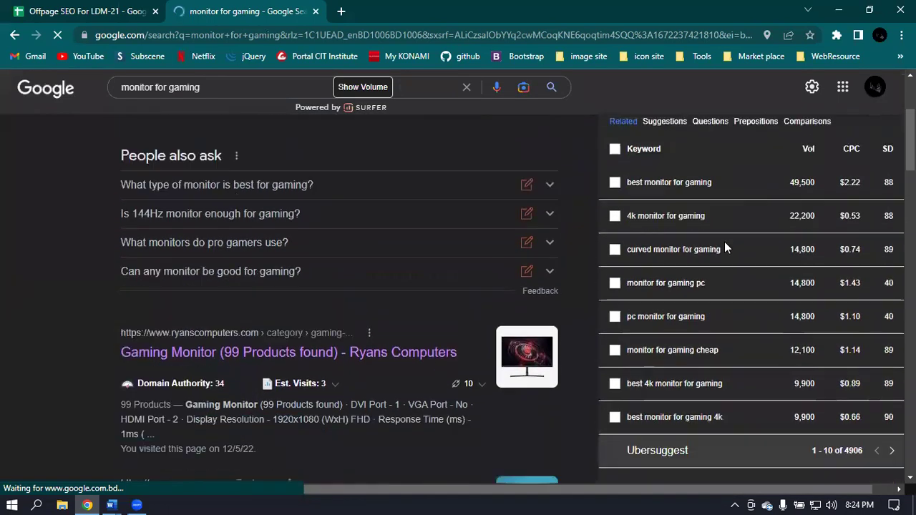
key(ctrl+shift+Tab)
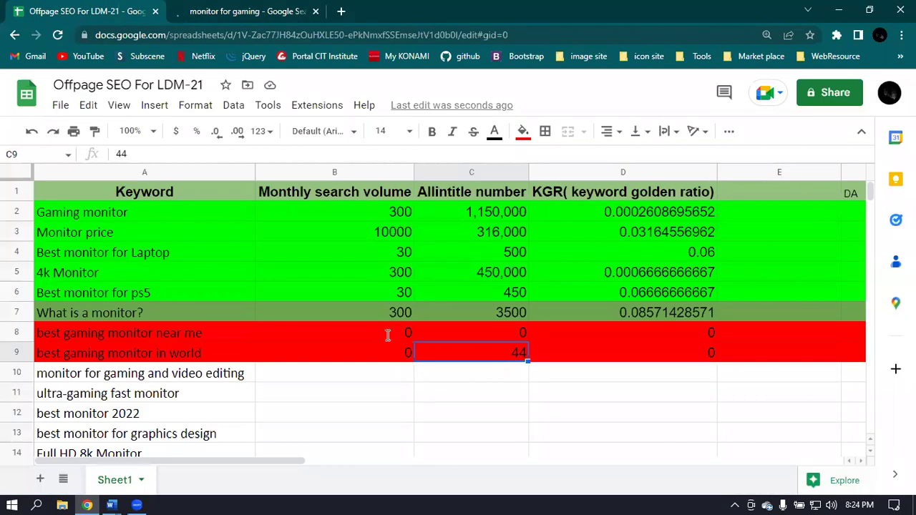
click(264, 9)
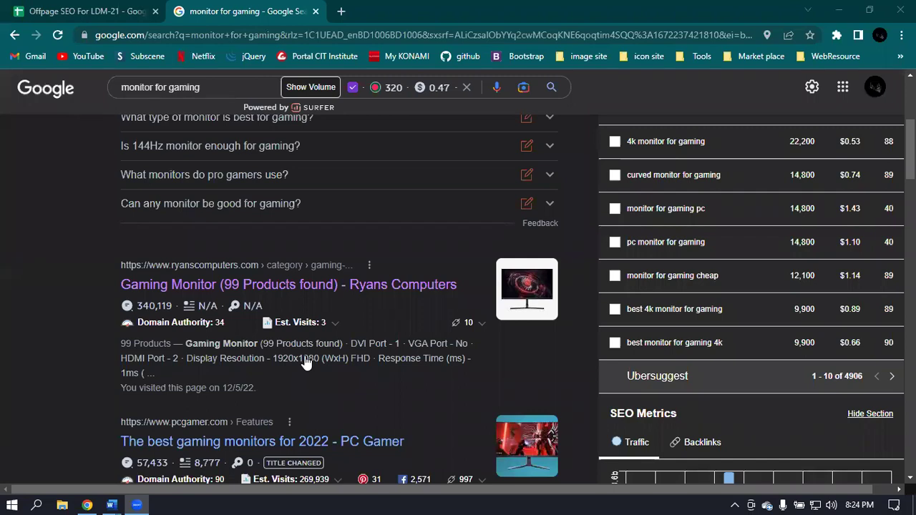
- Open a blank browser tab and close the monitor for gaming search results
click(344, 12)
click(96, 9)
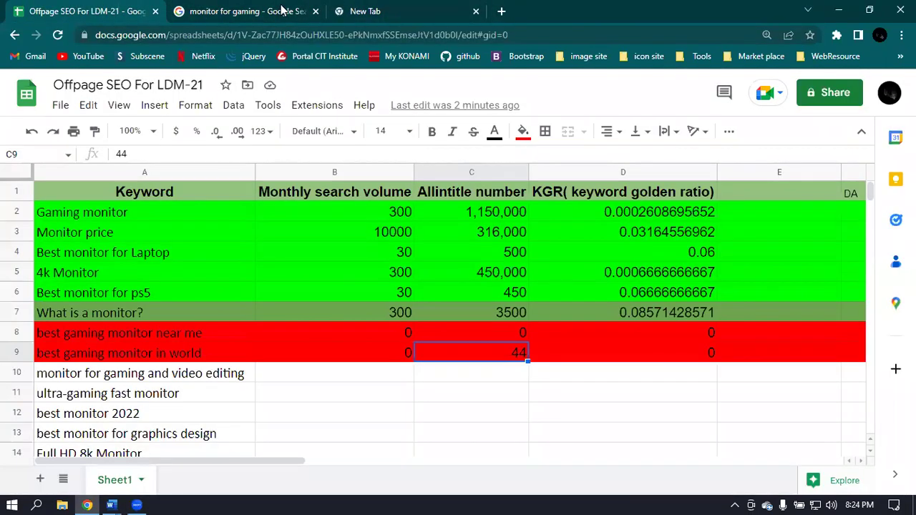
click(315, 11)
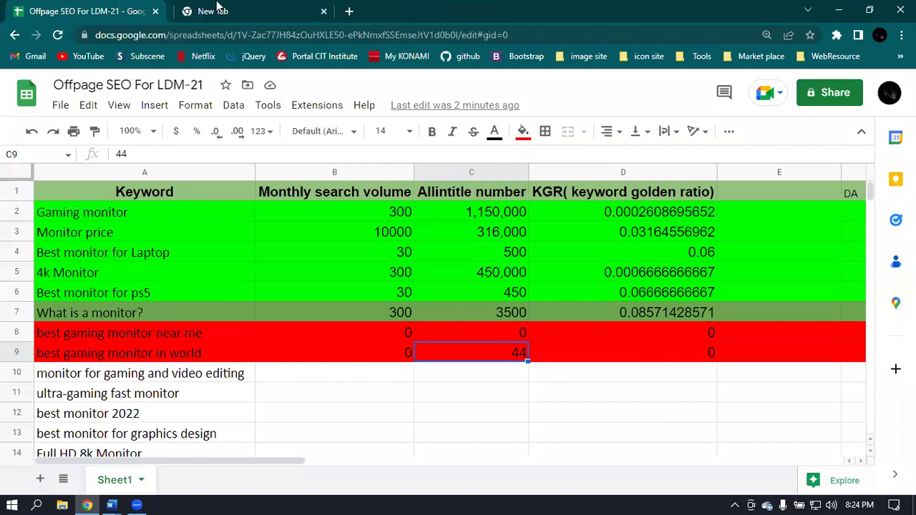
click(219, 7)
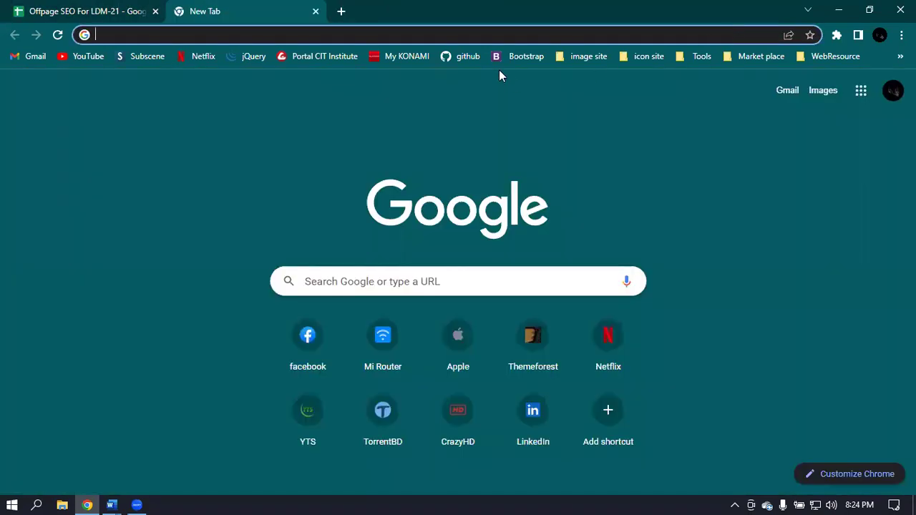